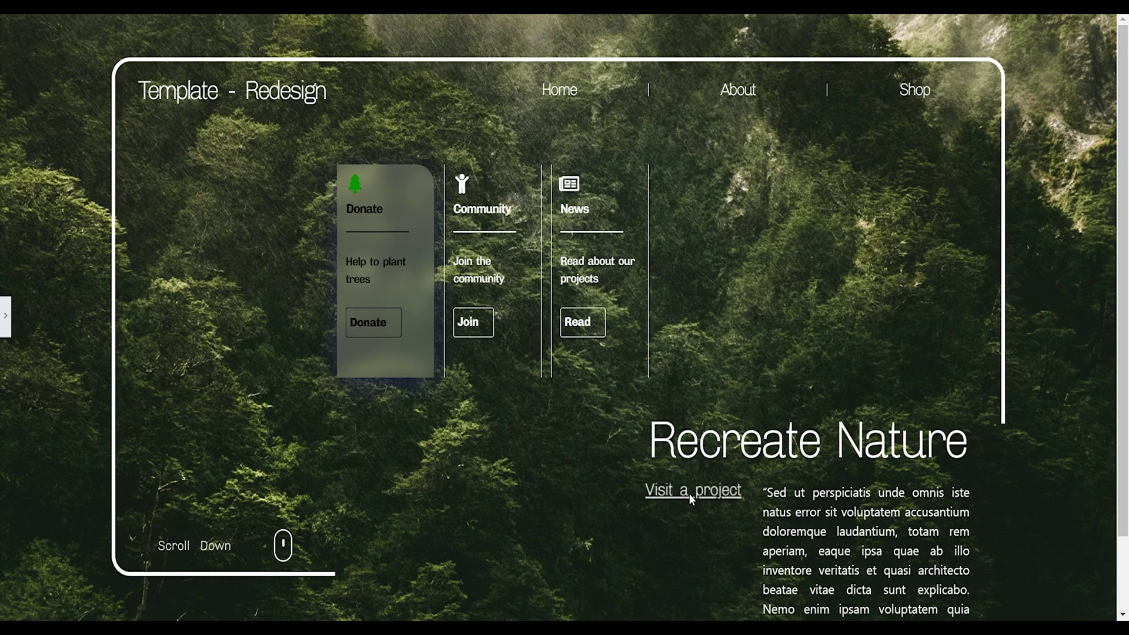
scroll(366, 473, down, 2)
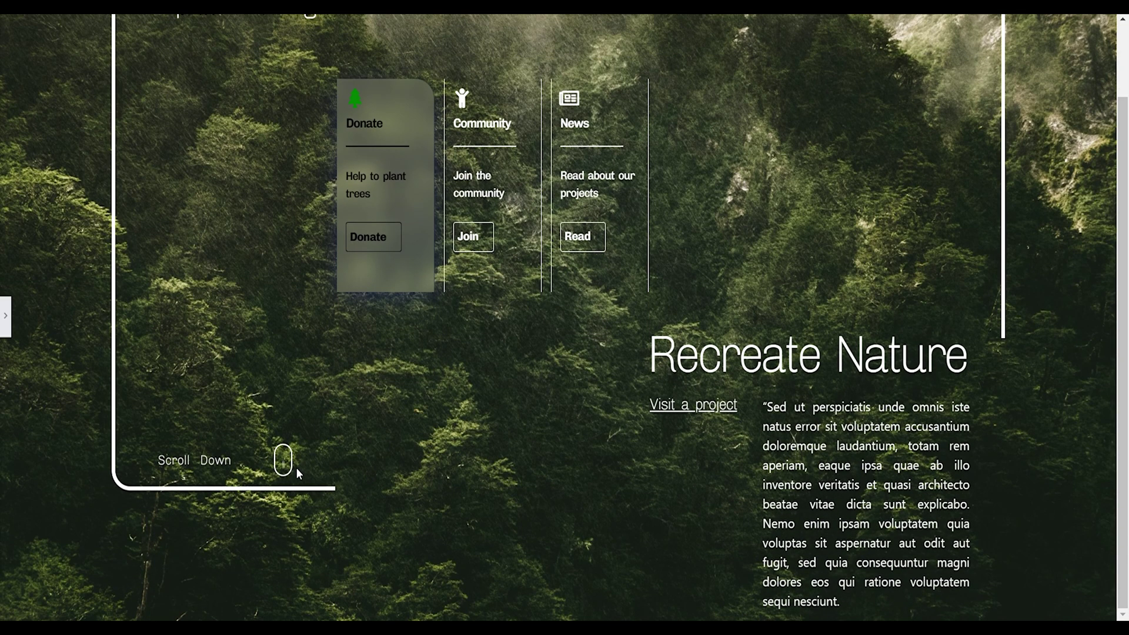
scroll(710, 516, up, 2)
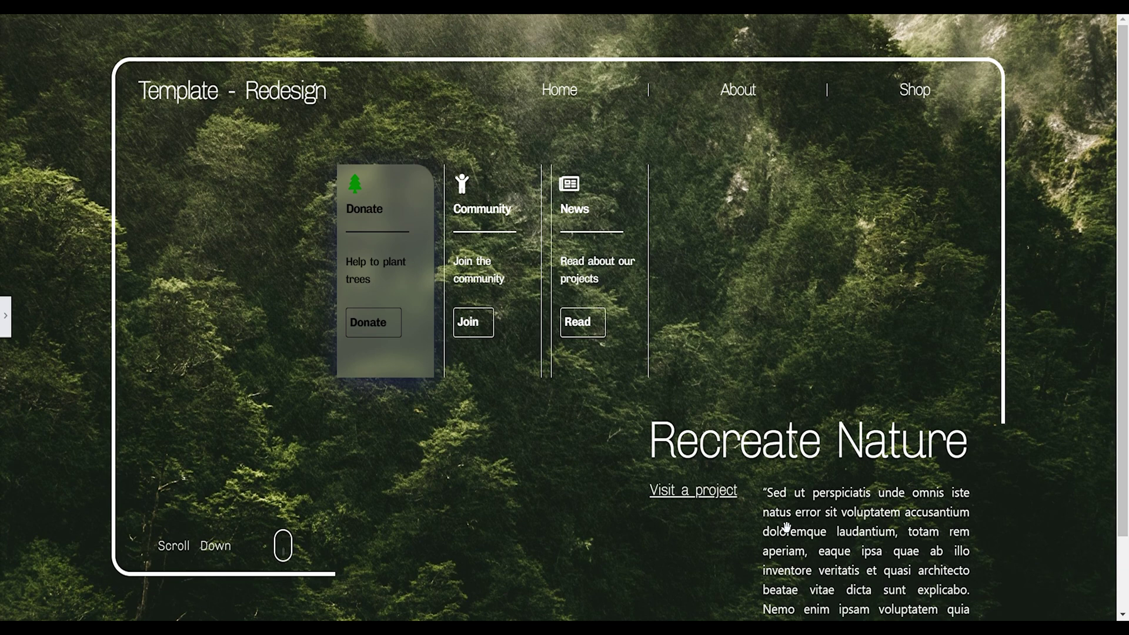
scroll(786, 527, down, 2)
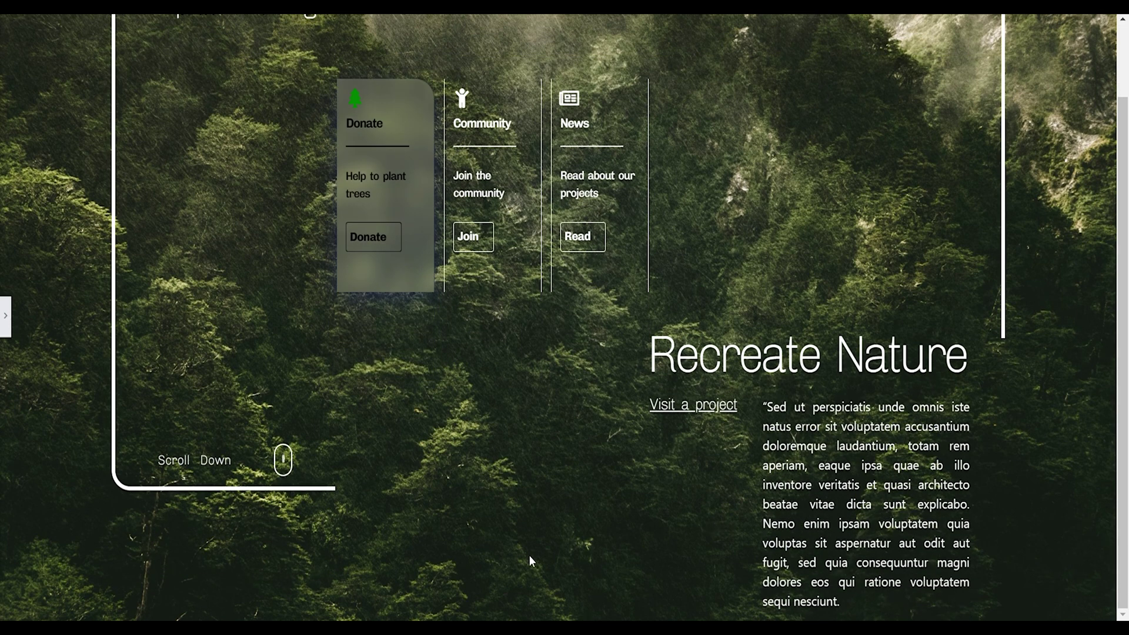
scroll(646, 551, up, 2)
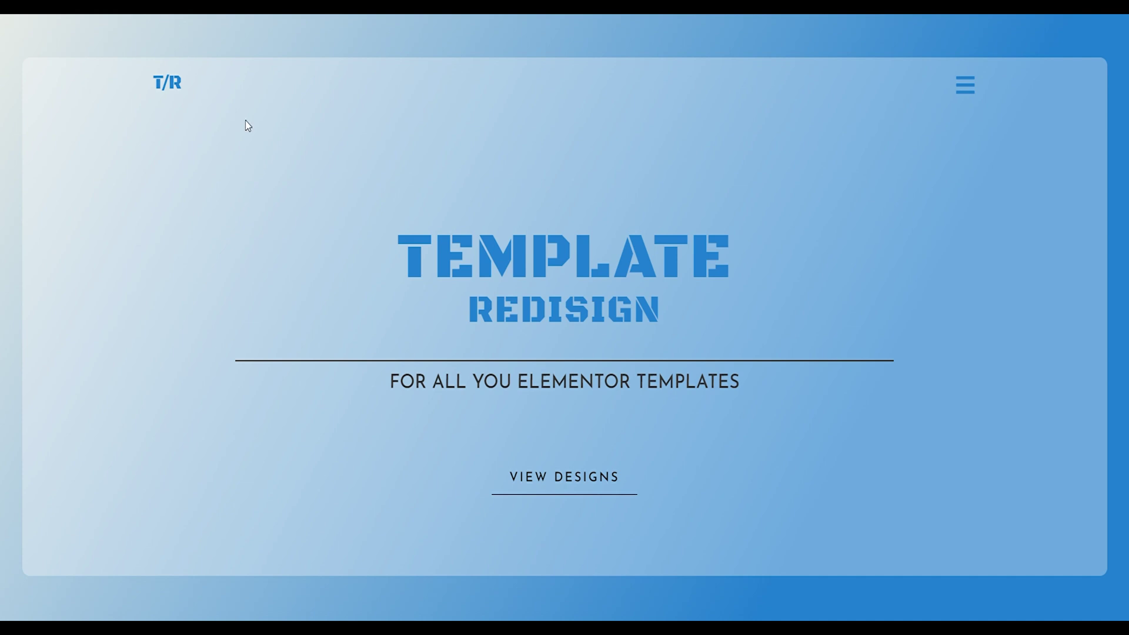
Step: Open the Design 9.0 tutorial page from the designs list and look through its template download section
click(569, 475)
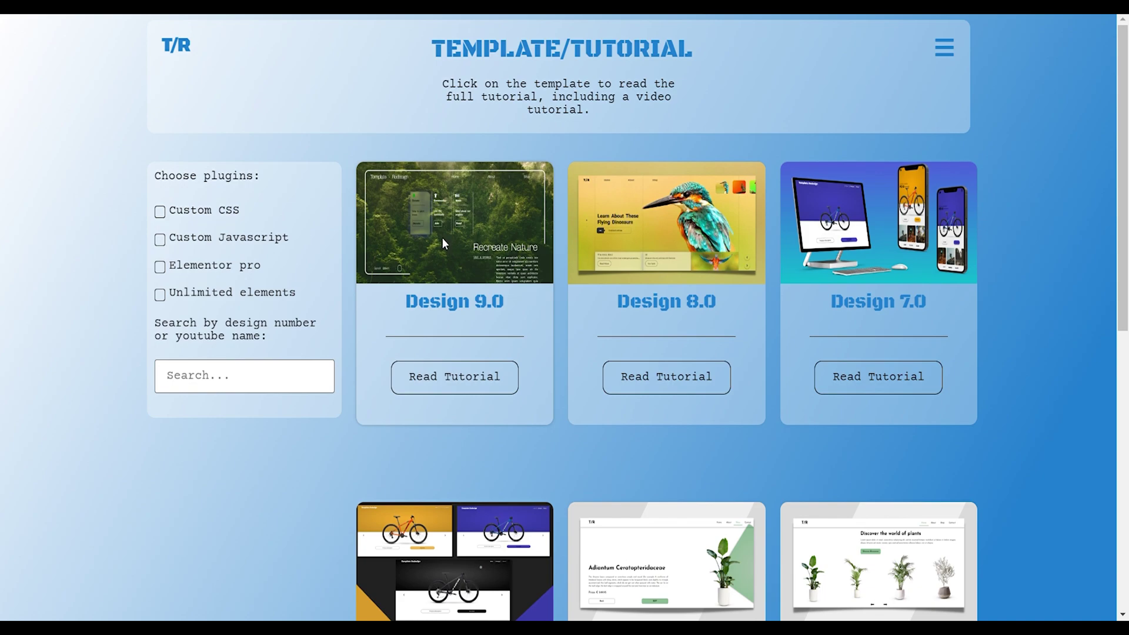
click(442, 241)
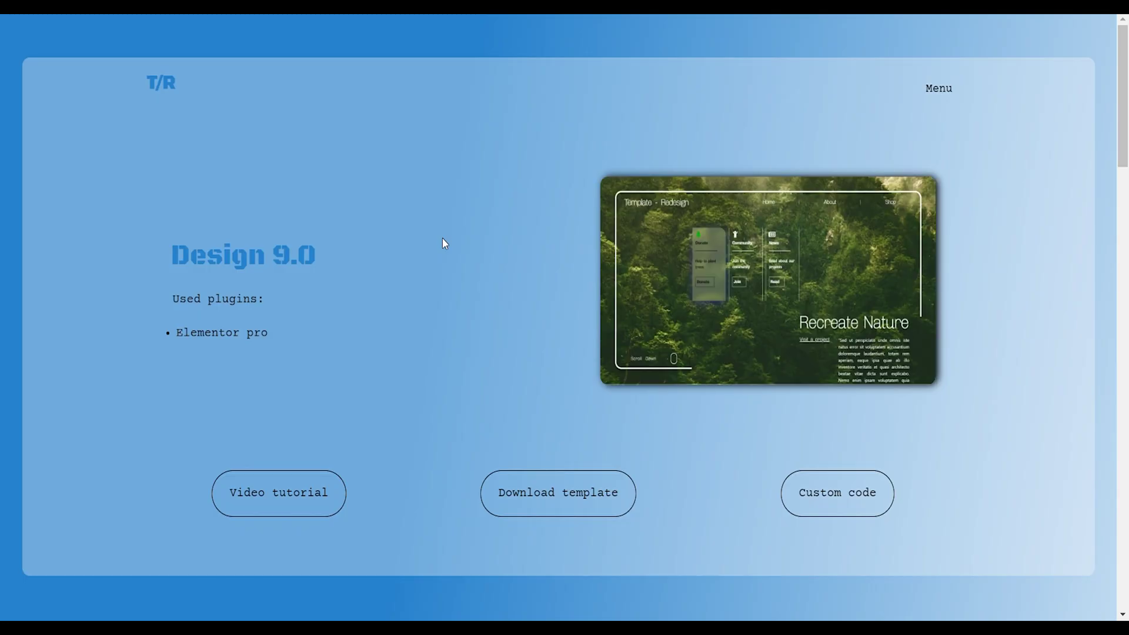
click(527, 489)
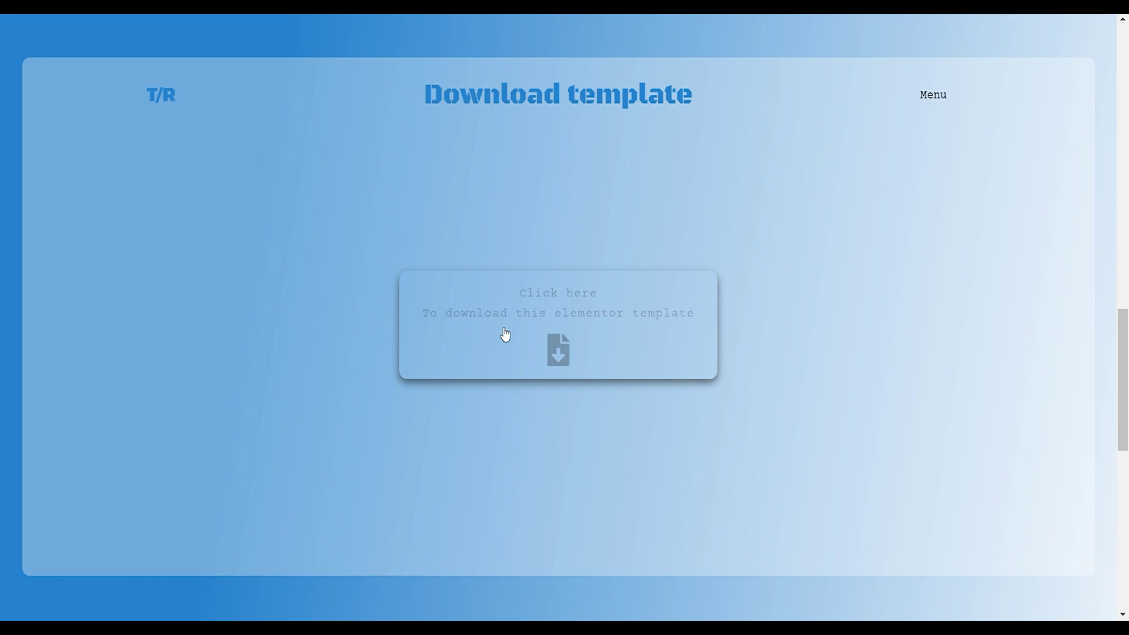
scroll(509, 334, up, 10)
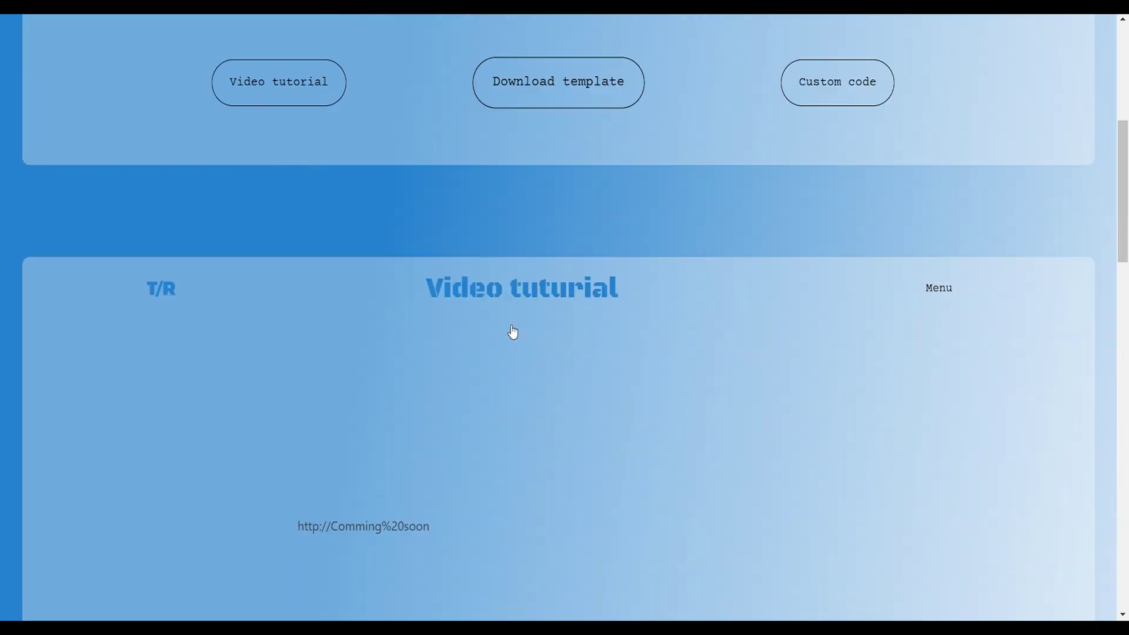
scroll(510, 331, up, 5)
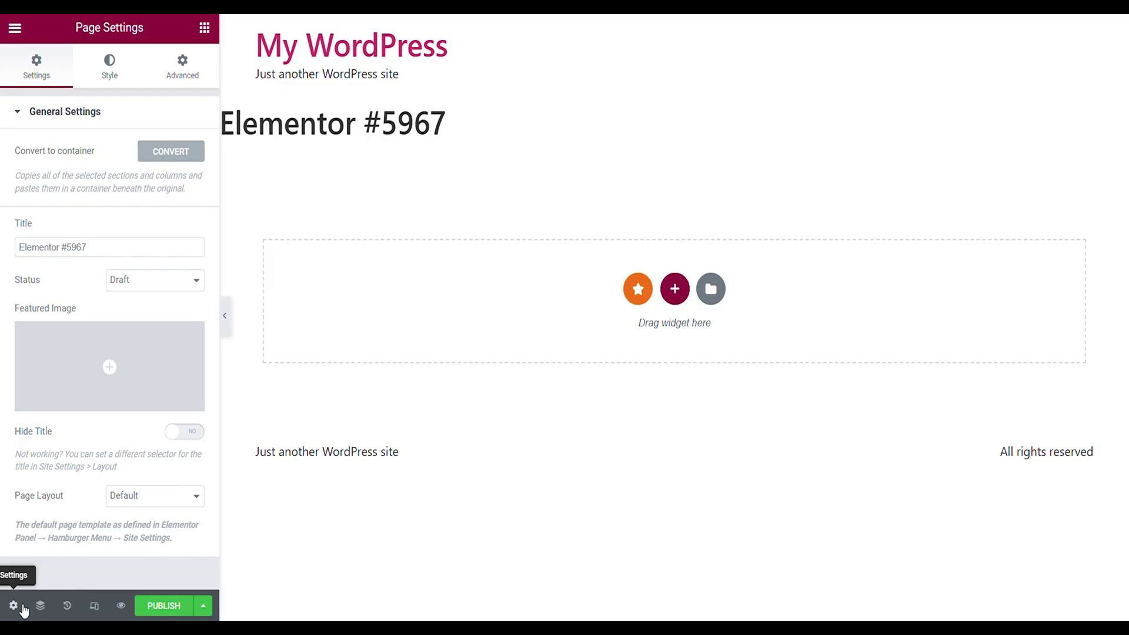
Step: Set the page layout to Elementor Canvas
click(139, 504)
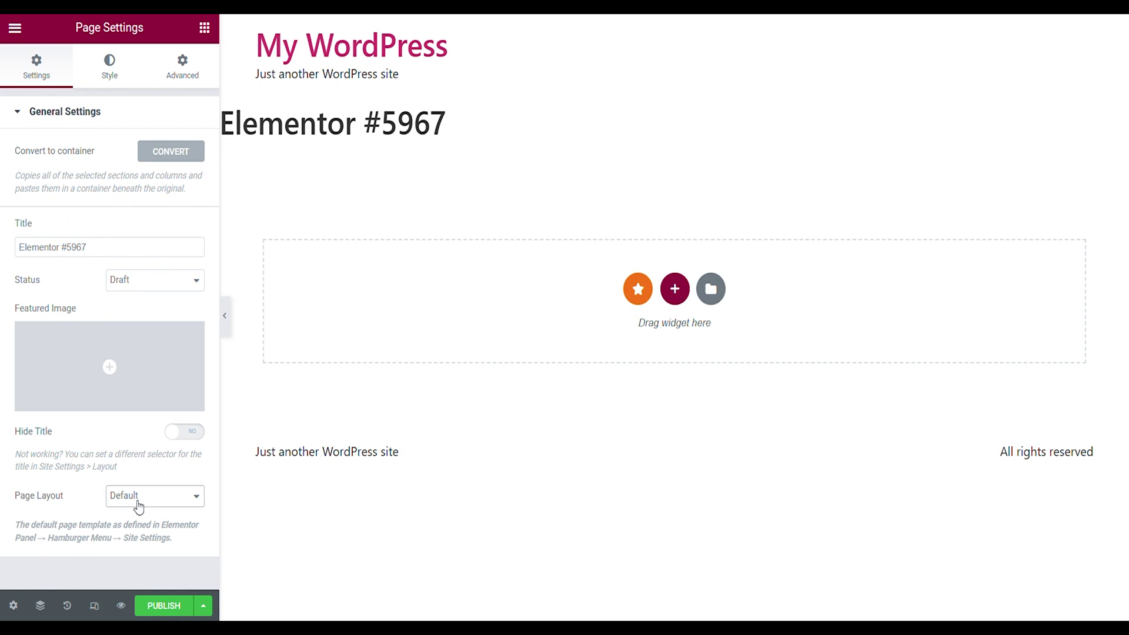
click(147, 533)
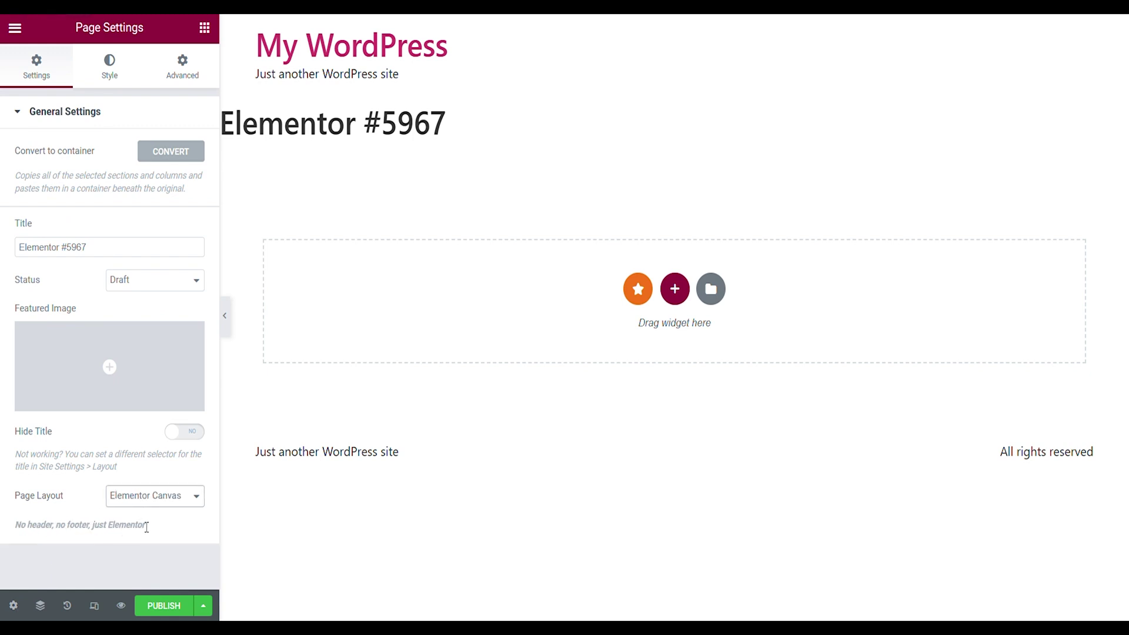
click(193, 71)
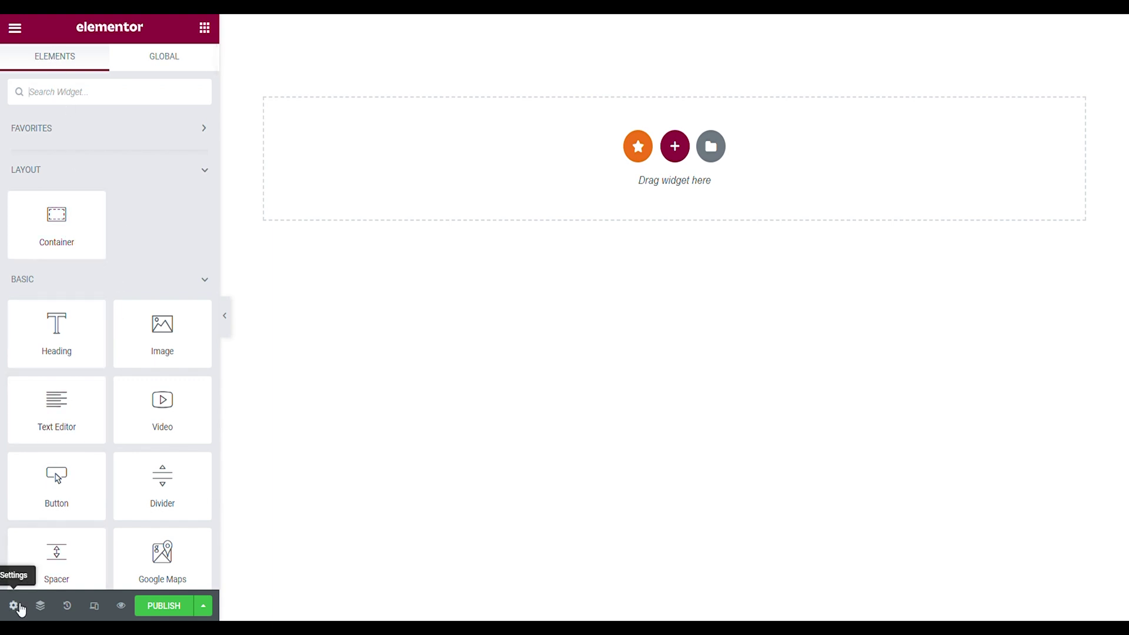
Step: Give the page body a classic background using the misty dark green forest image from the media library
click(18, 608)
click(109, 77)
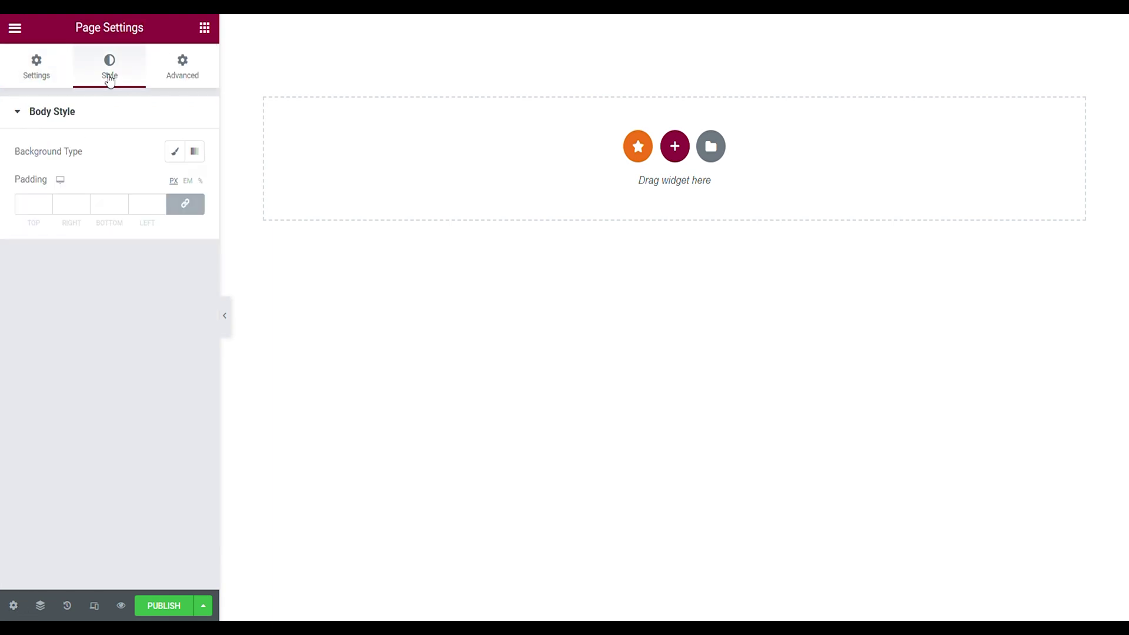
click(174, 151)
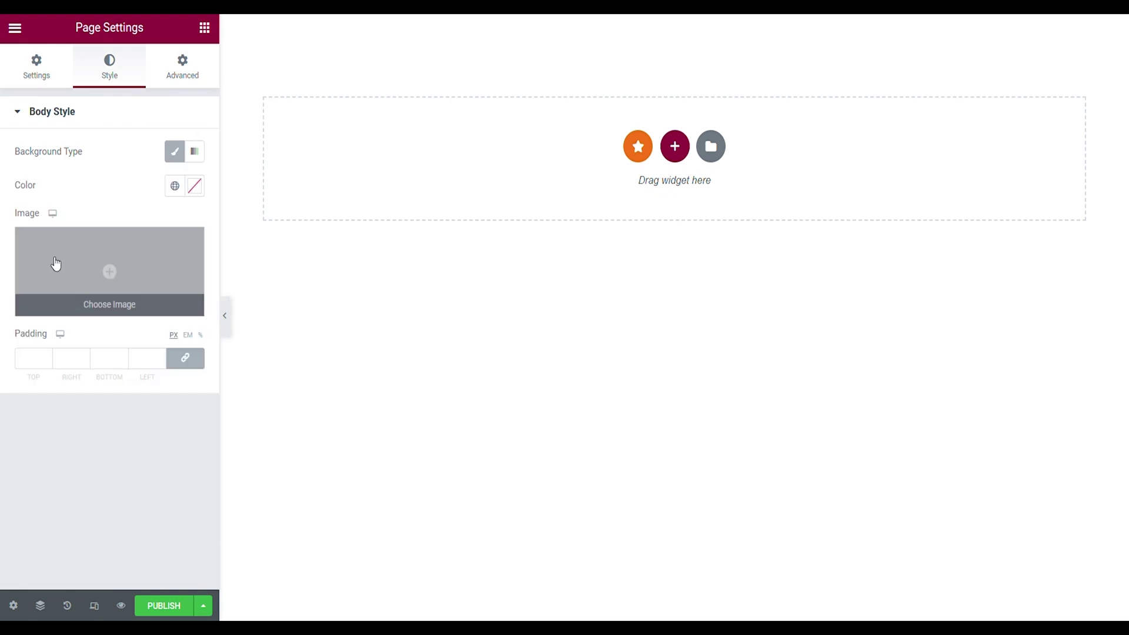
click(54, 265)
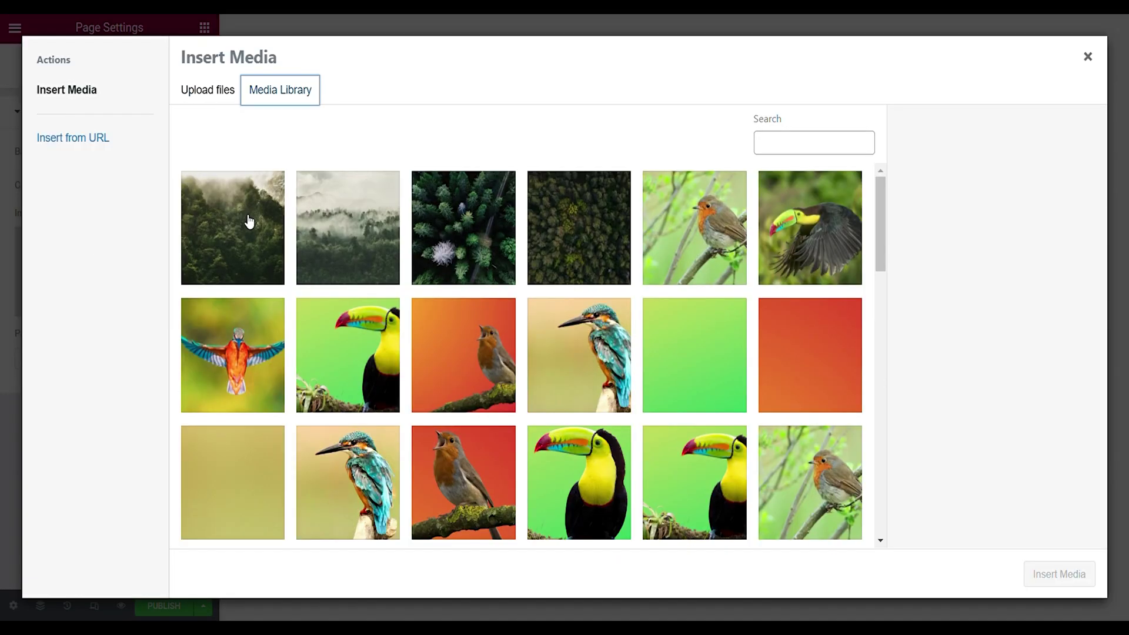
click(249, 218)
click(1058, 574)
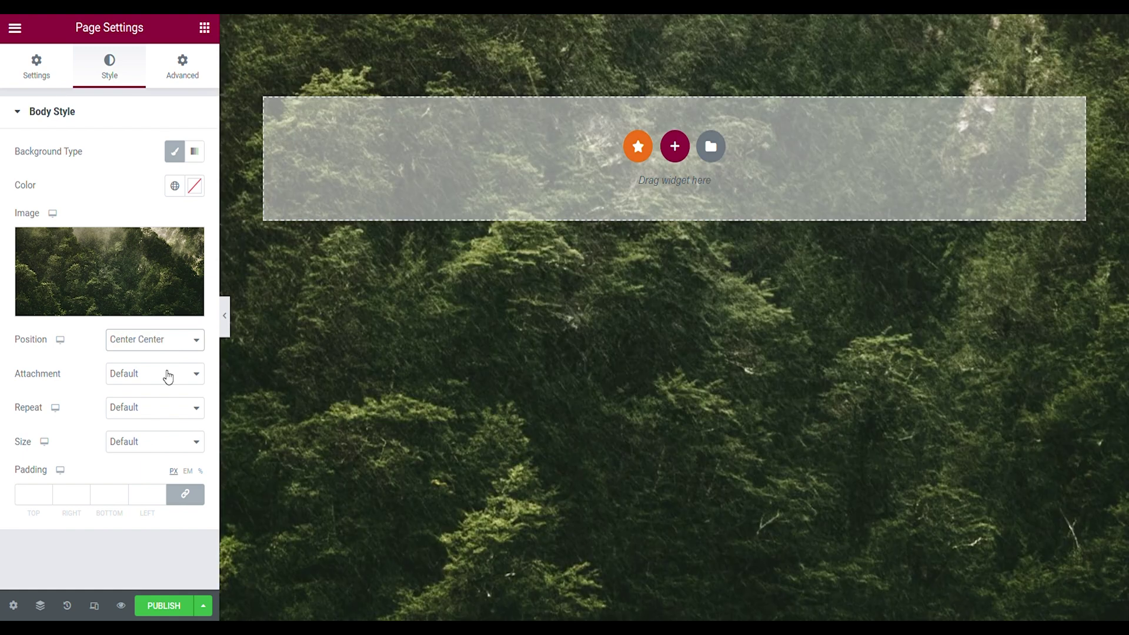
Step: Set the background image's position to Center Center, attachment to Fixed, repeat to No-repeat and size to Cover
click(169, 375)
click(131, 420)
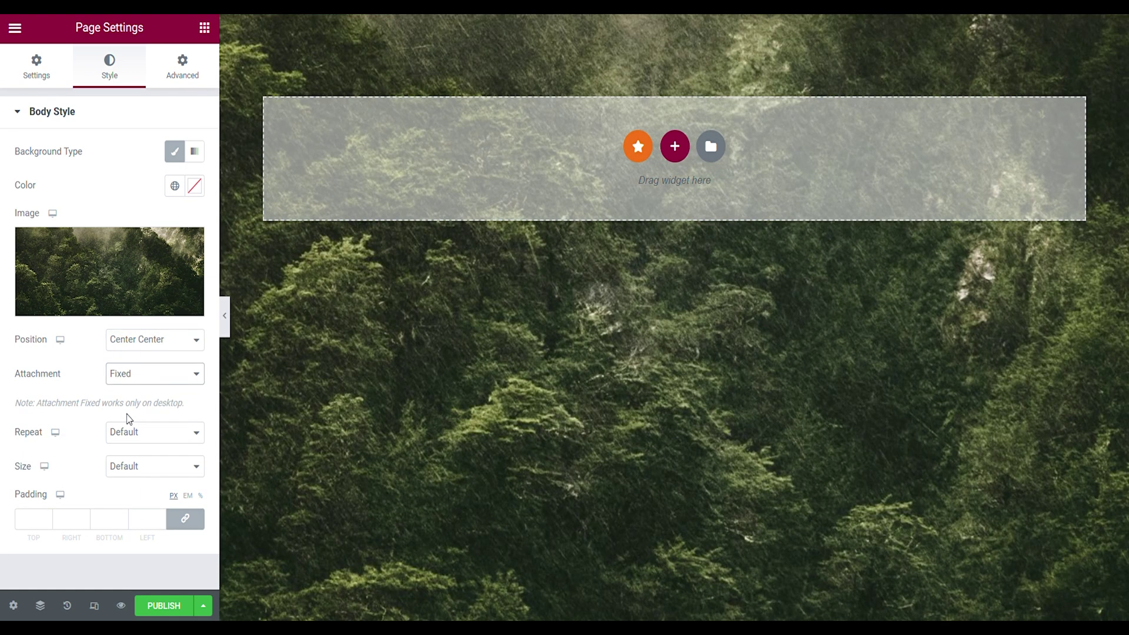
click(127, 432)
click(126, 469)
click(125, 469)
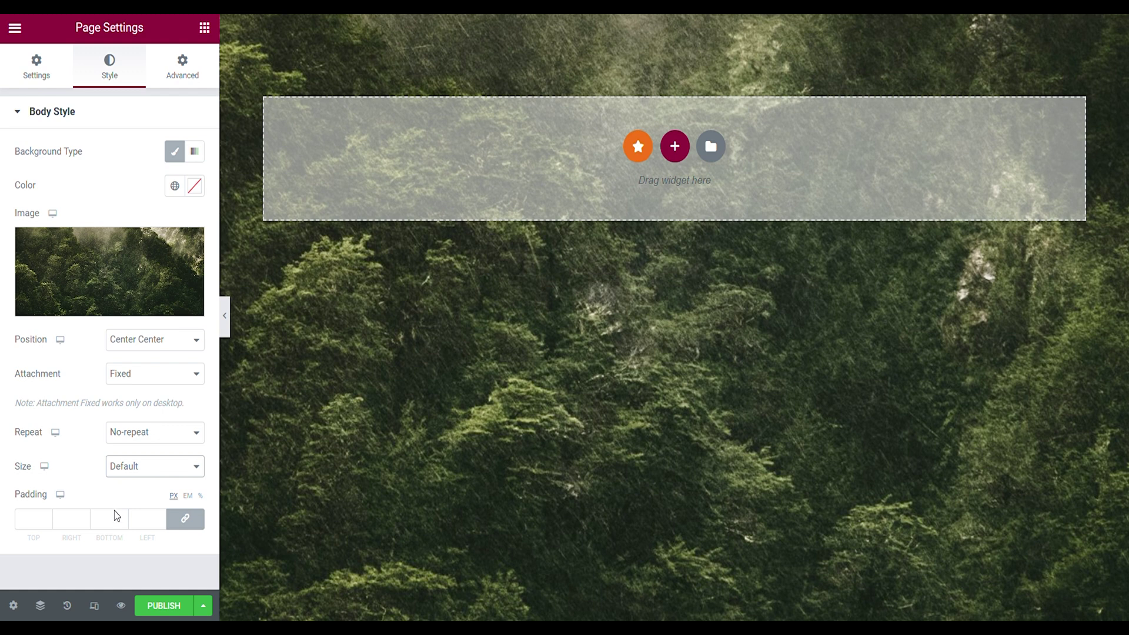
click(114, 511)
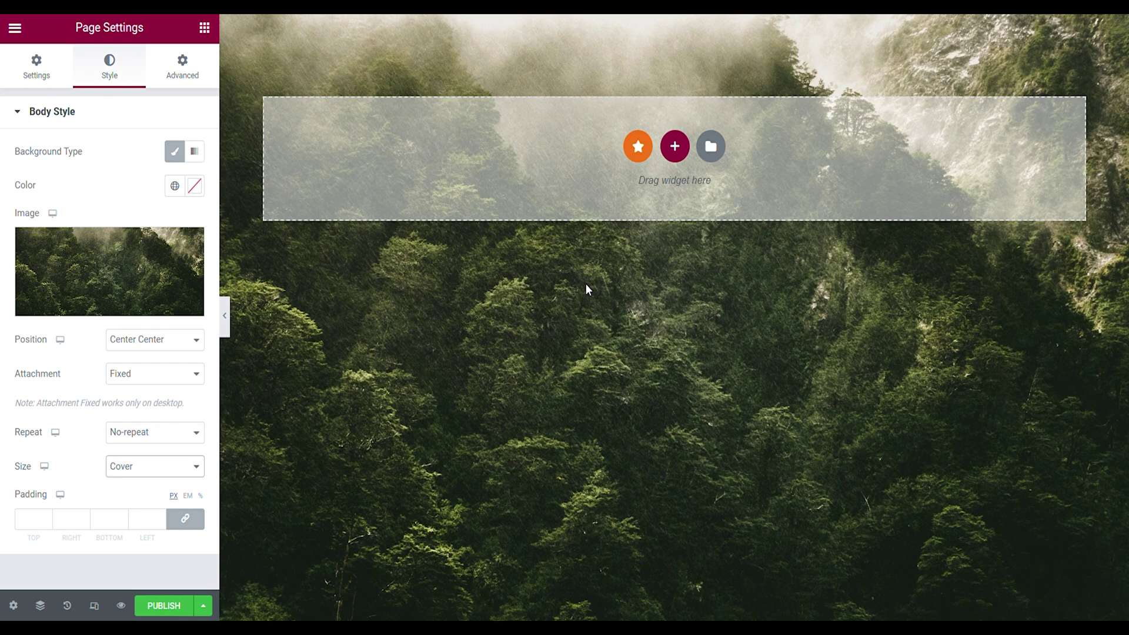
Step: Add a container to the page with Full Width content, 100% width and a minimum height of 100 VH
click(205, 28)
drag(83, 225, 411, 180)
click(200, 166)
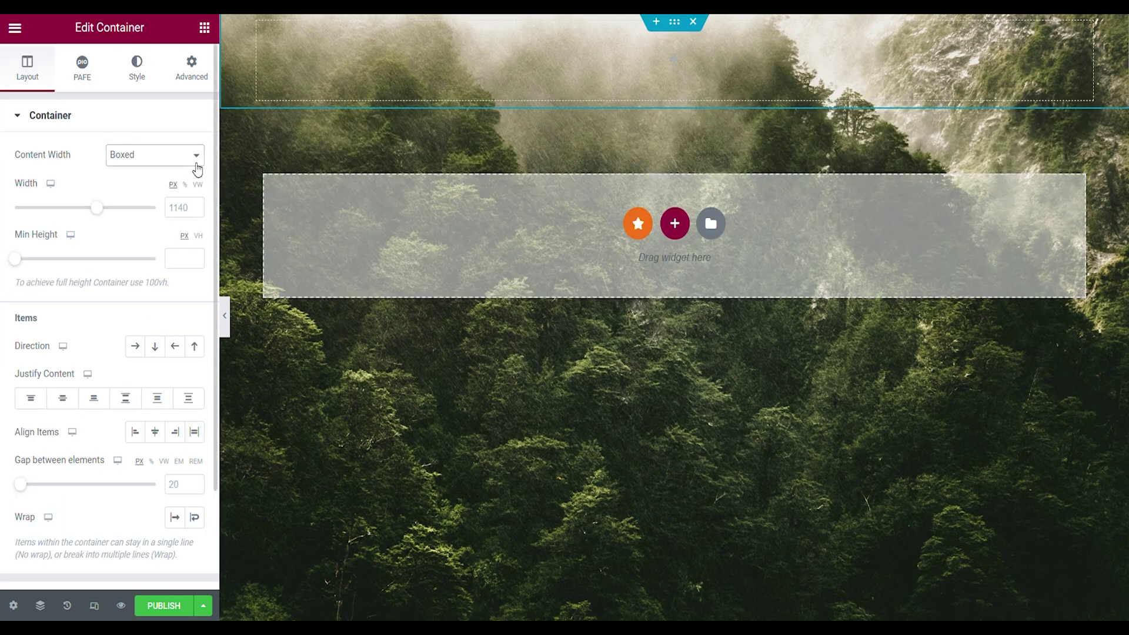
click(173, 188)
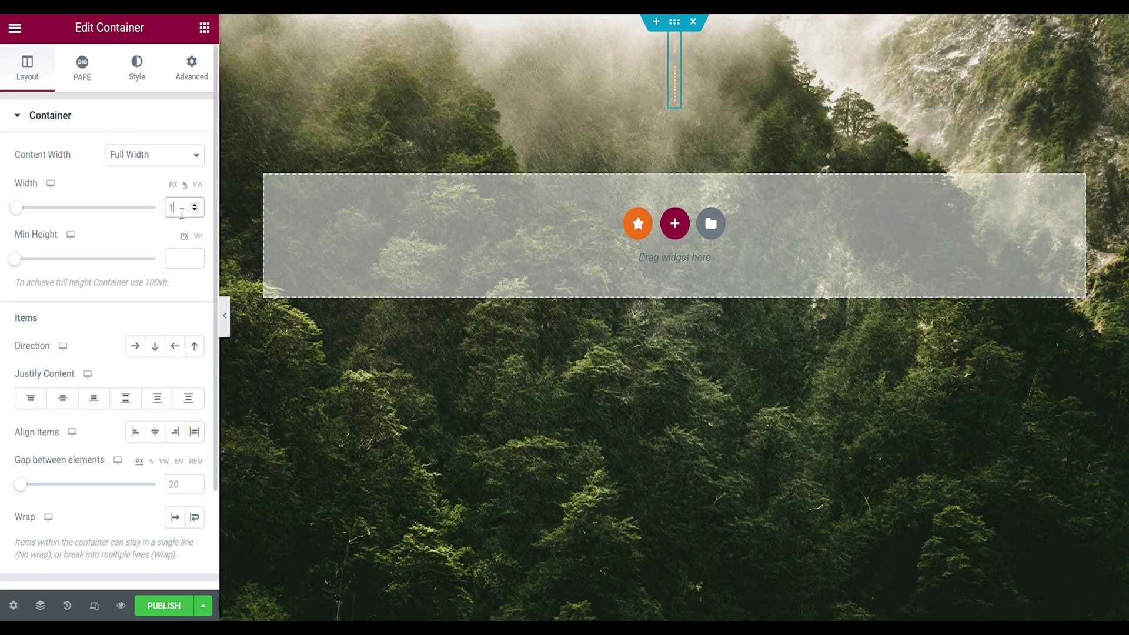
click(199, 236)
click(189, 262)
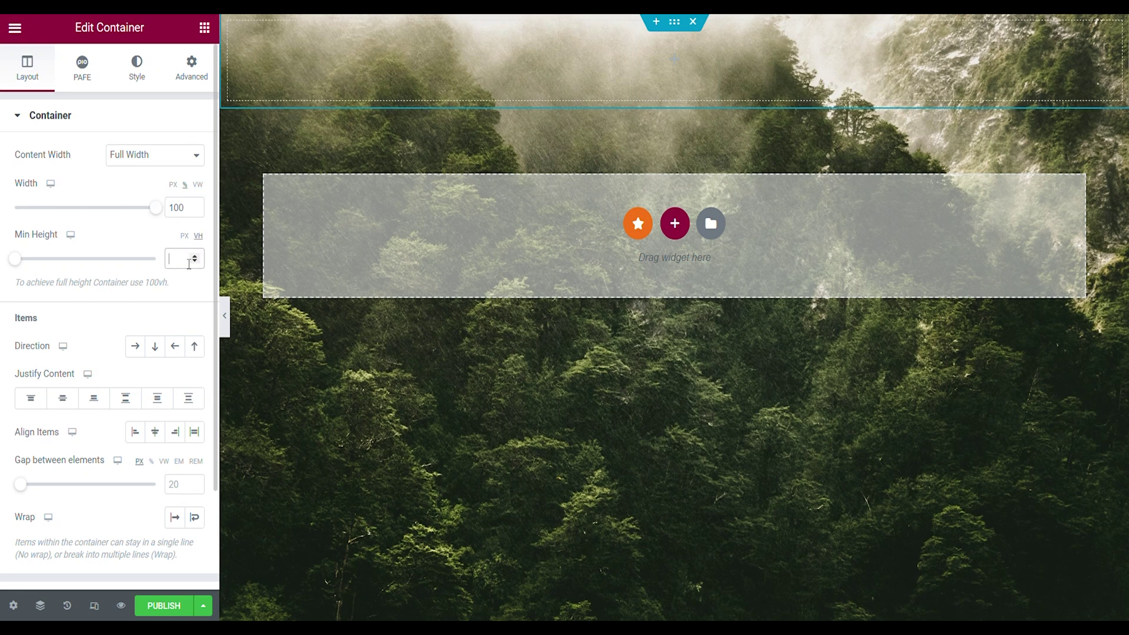
text(100)
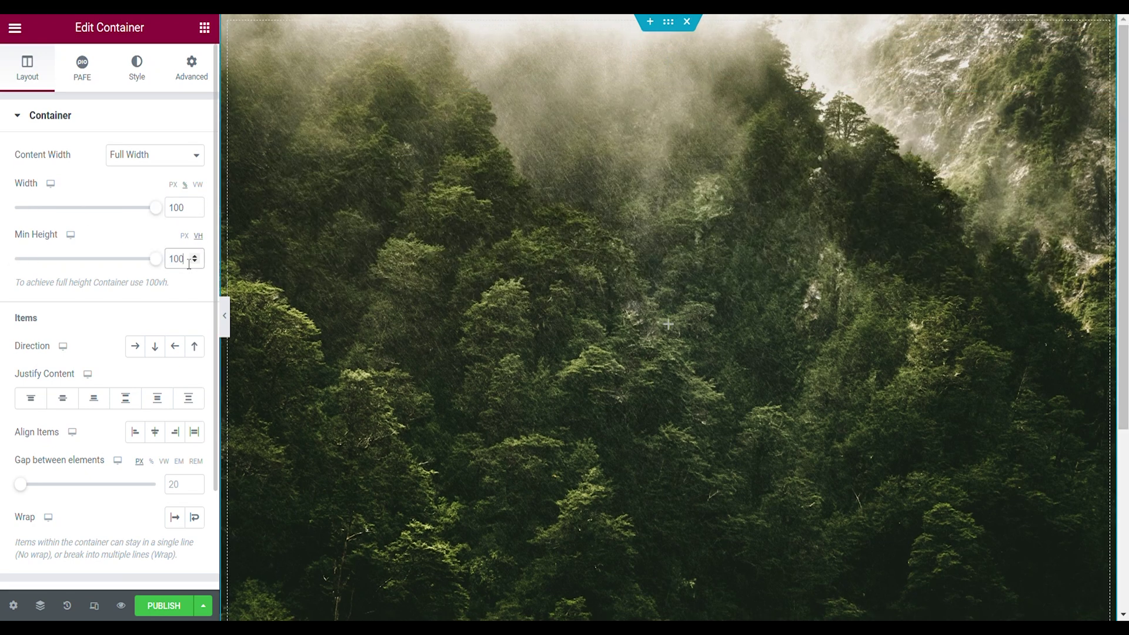
Step: Stack the container's items in a column, center both Justify Content and Align Items, and adjust its spacing
click(154, 350)
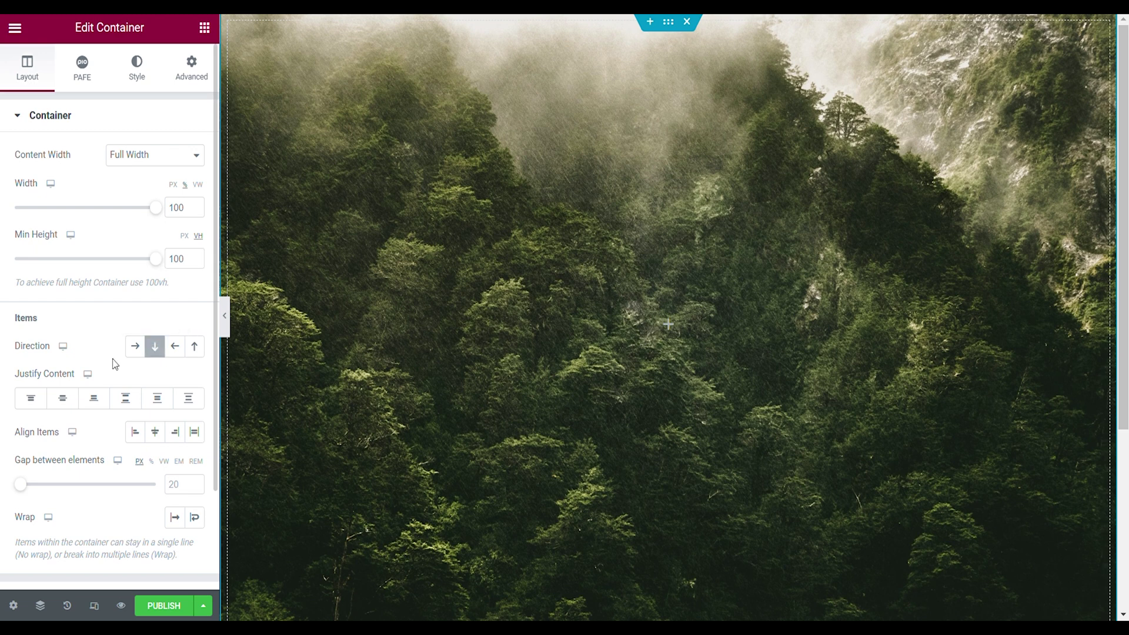
click(64, 399)
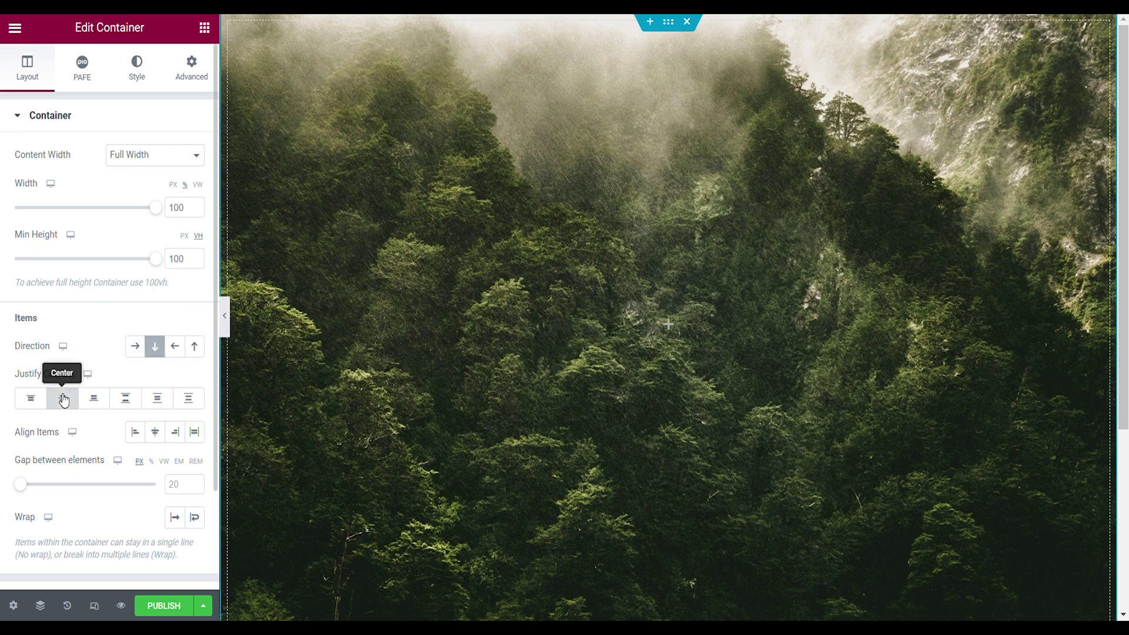
click(155, 433)
click(179, 490)
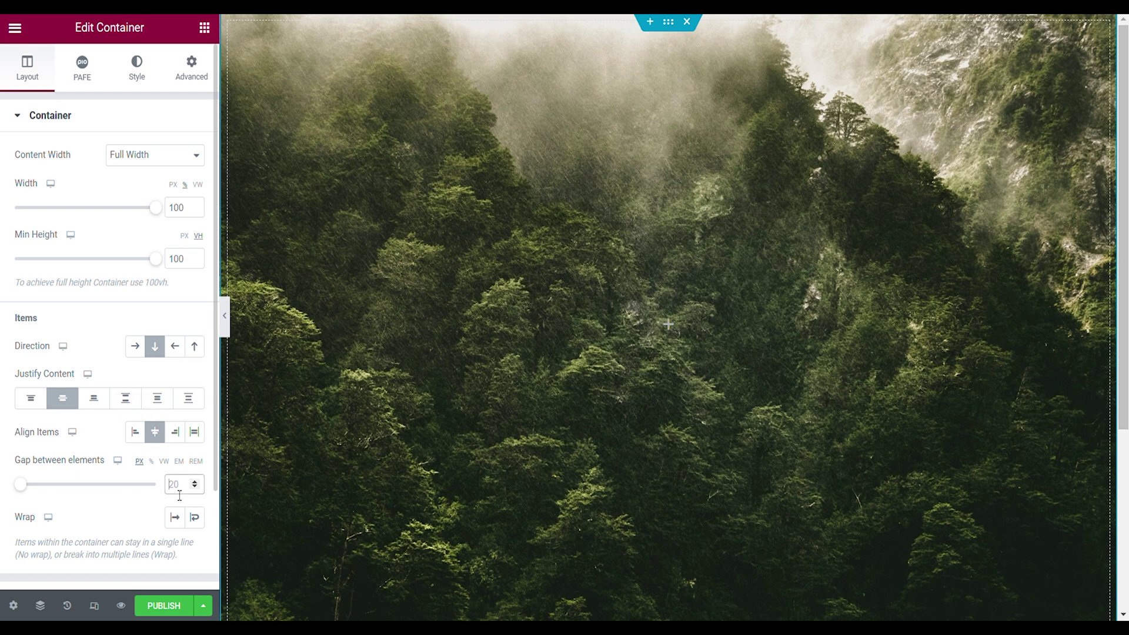
click(191, 70)
click(188, 167)
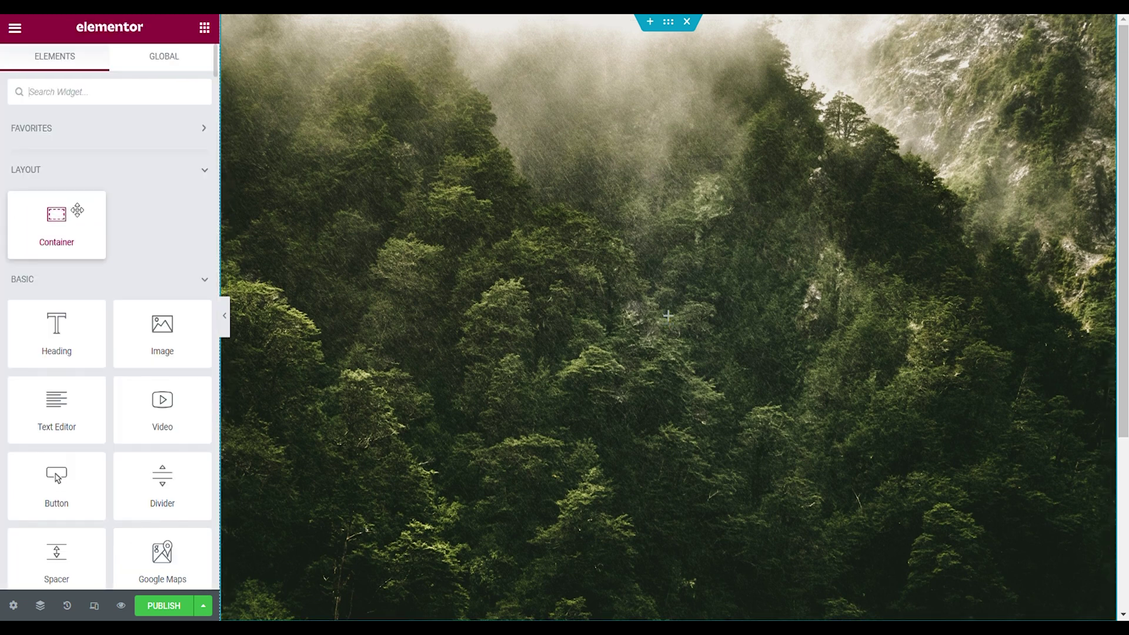
Step: Nest a second container inside it with Full Width content, 80% width and a minimum height of 80 VH
drag(77, 210, 385, 222)
click(179, 155)
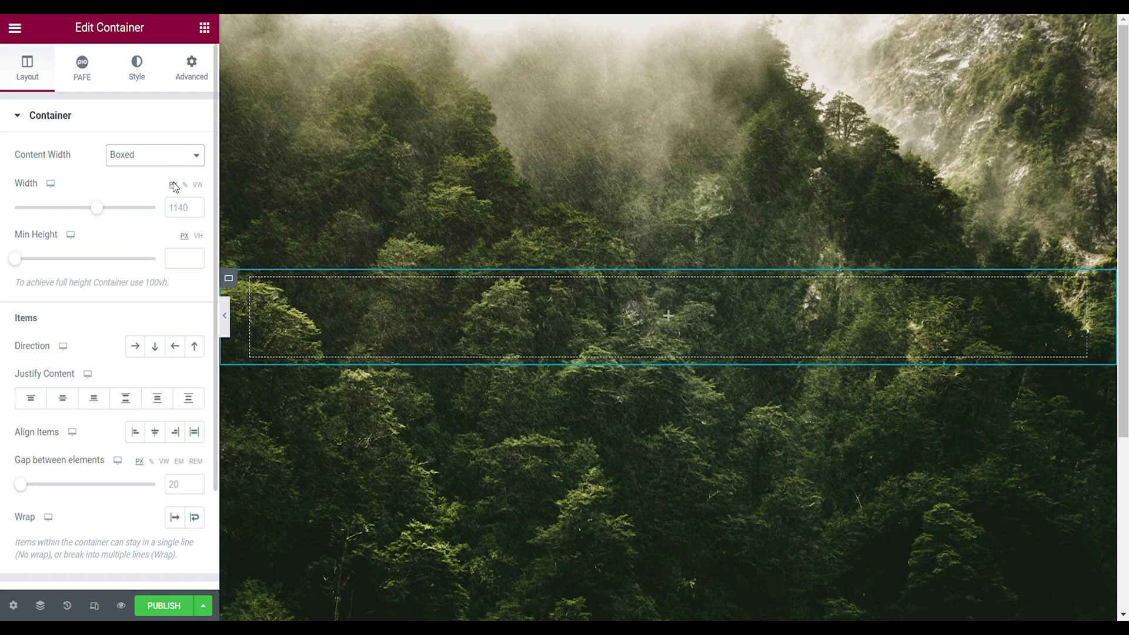
click(172, 185)
click(181, 215)
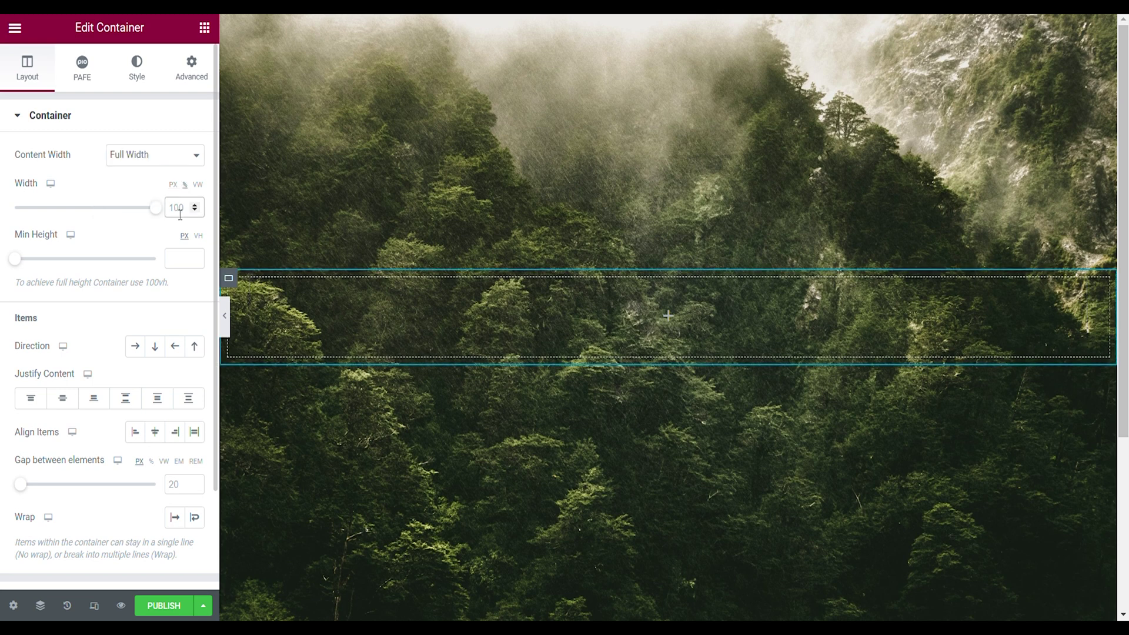
text(80)
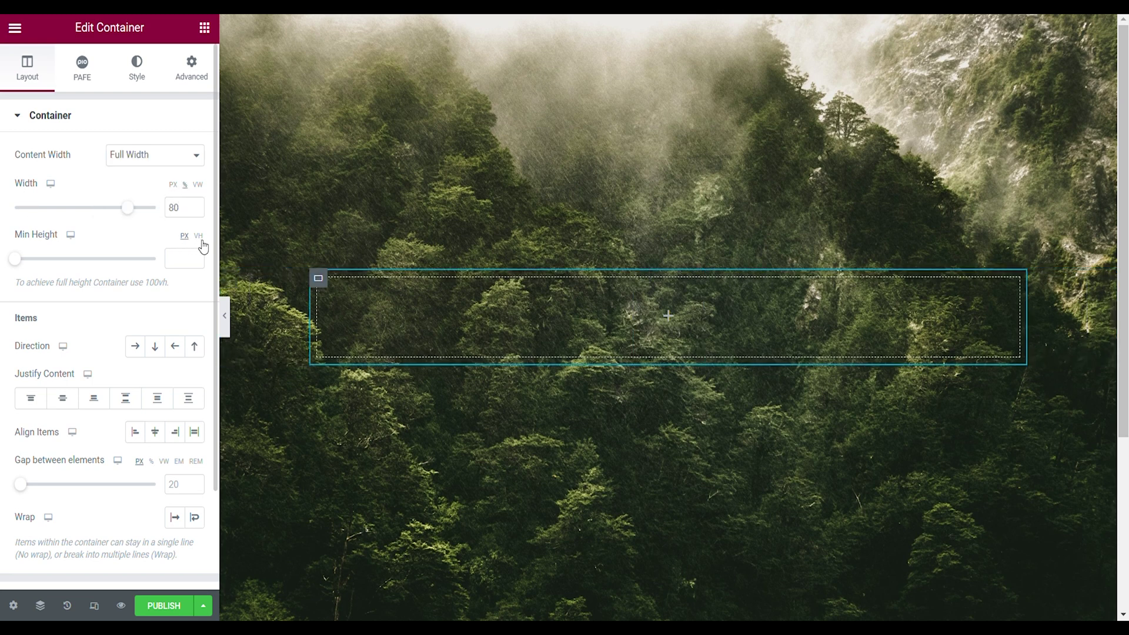
click(198, 236)
text(80)
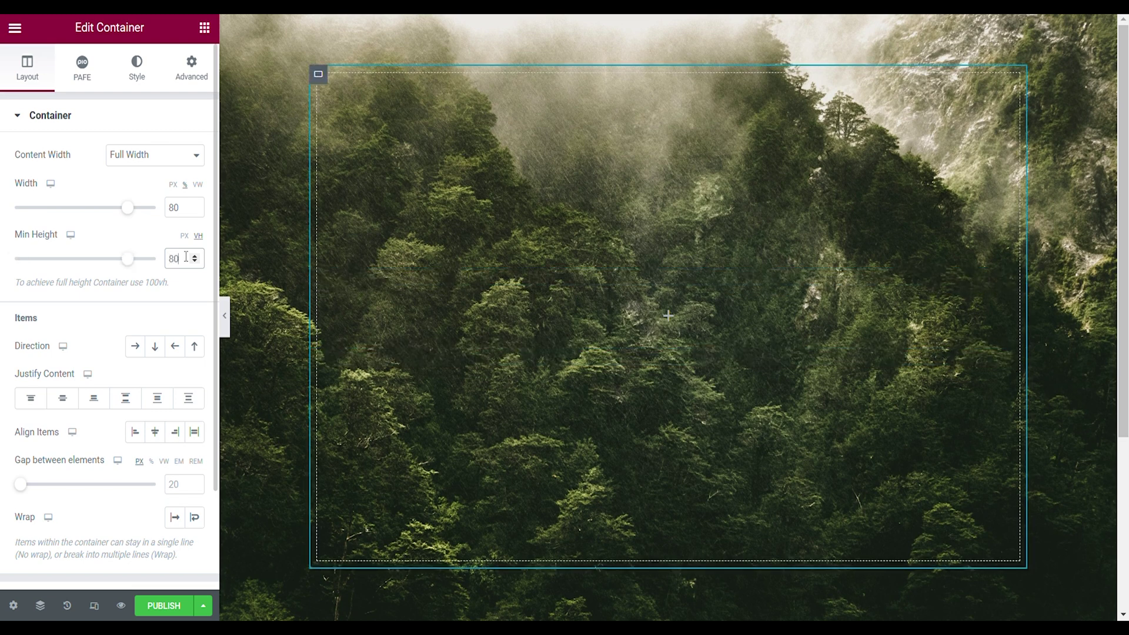
Step: Set the nested container's direction to column with a 0 px gap between elements, and preview the page at full width
click(156, 347)
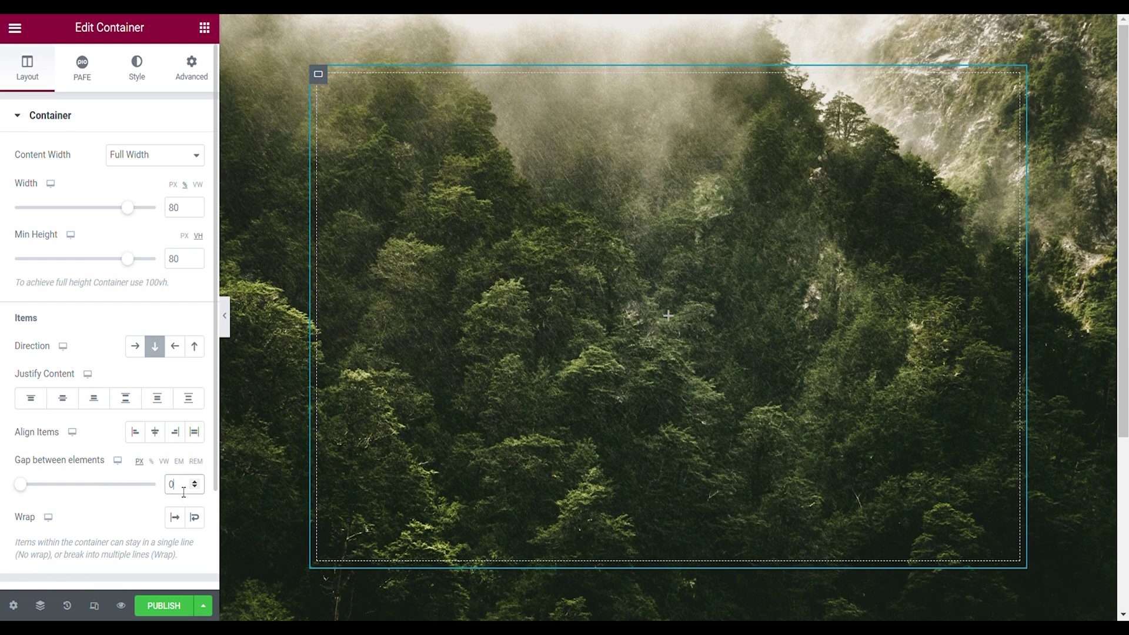
click(224, 316)
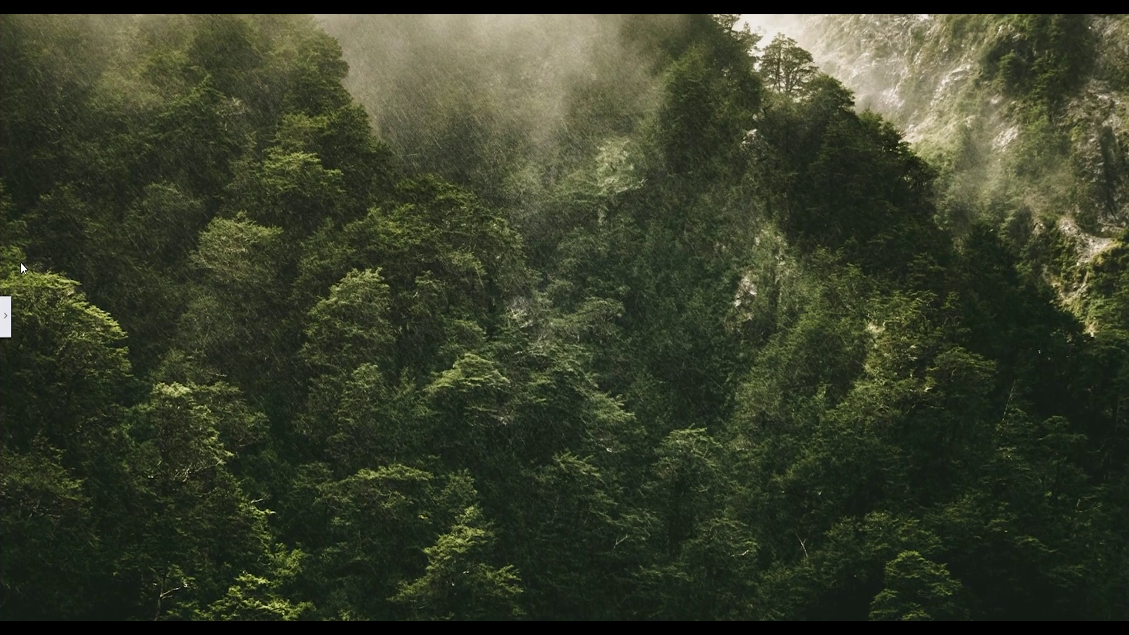
click(5, 316)
Step: Nest another container inside the 80% wide one, with Full Width content and a minimum height of 10 VH
click(204, 27)
drag(56, 227, 457, 178)
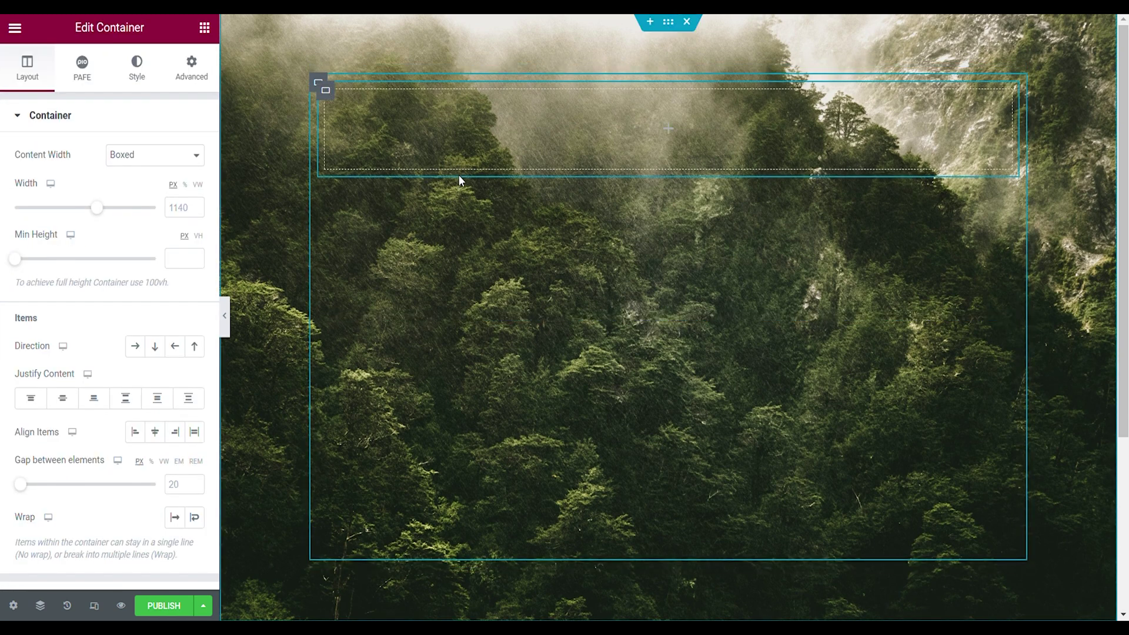
click(135, 196)
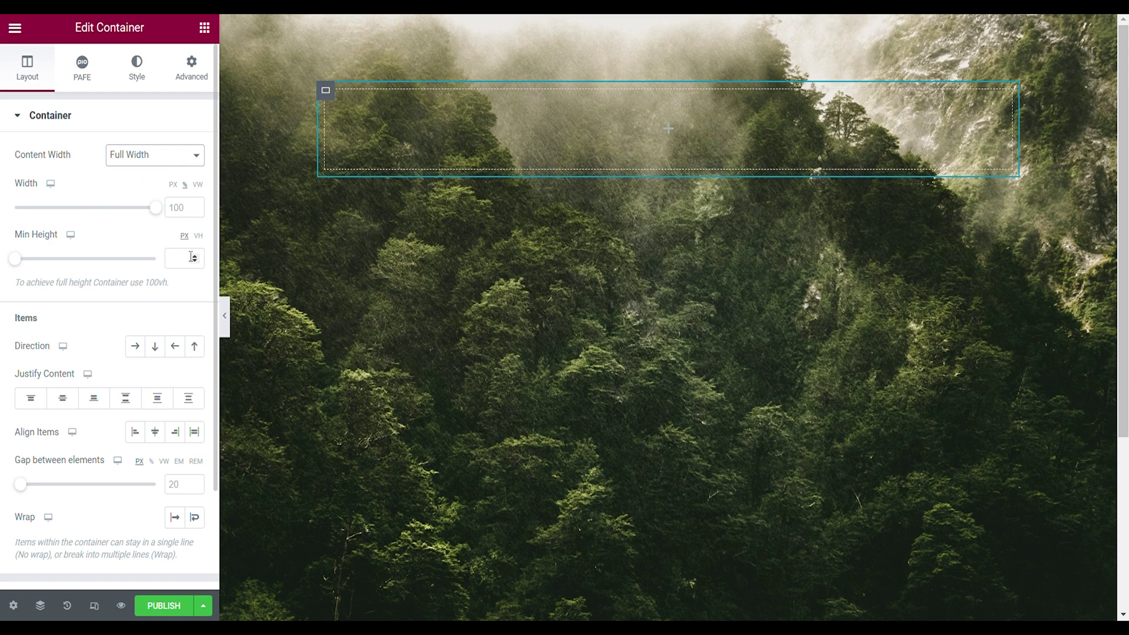
click(198, 235)
click(179, 259)
text(10)
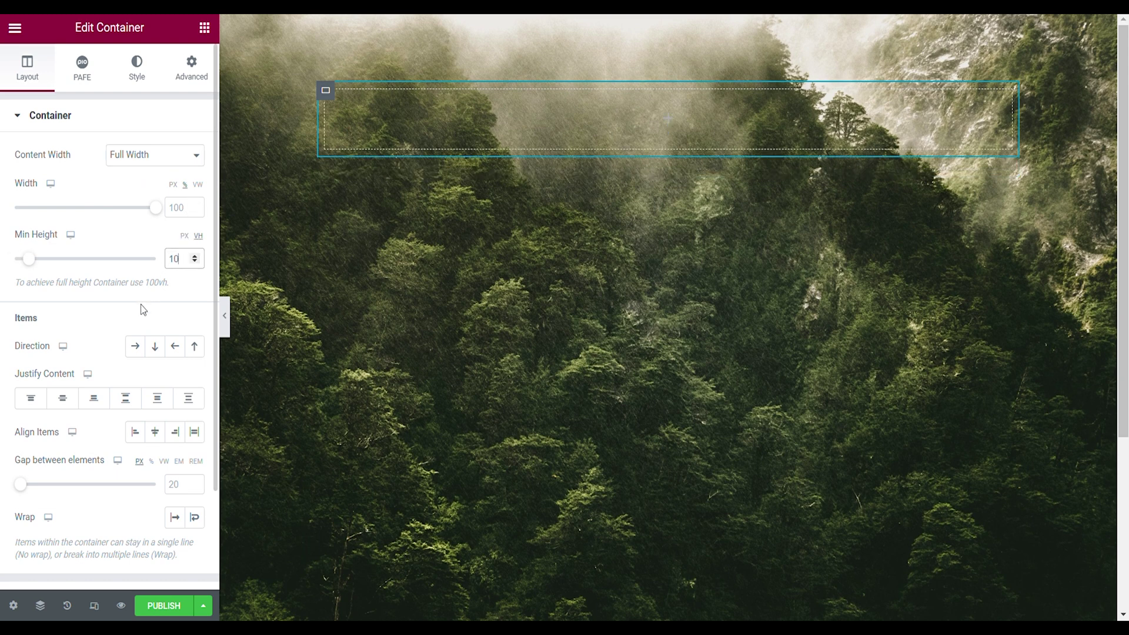
Step: Arrange the new header container's items in a row with Space Between justification and centered Align Items, and adjust the gap between elements
click(135, 346)
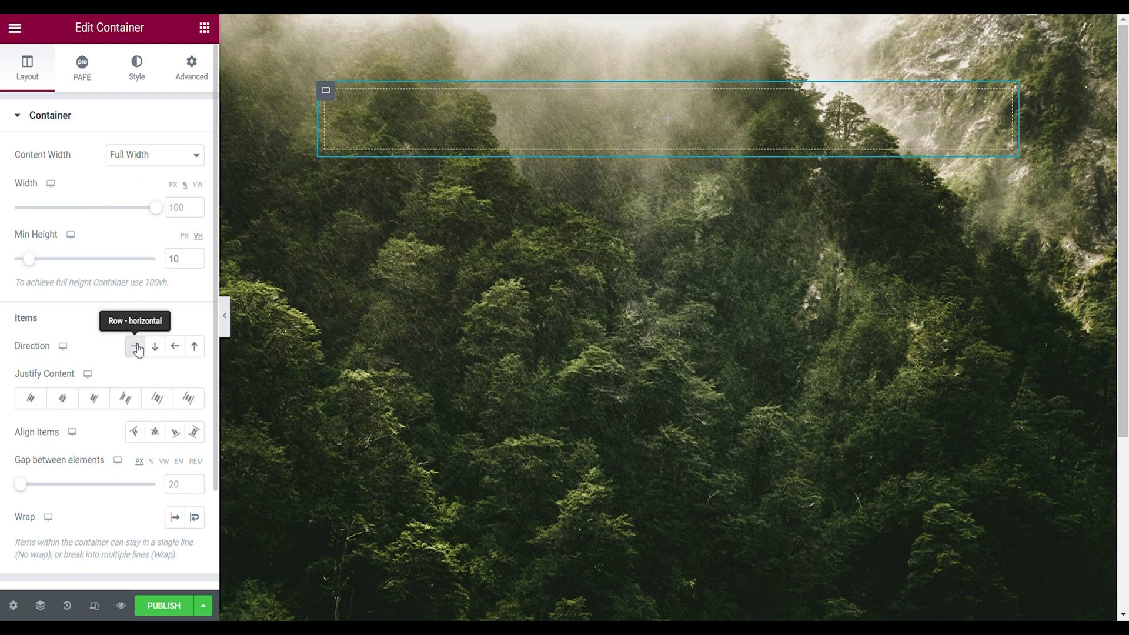
click(136, 397)
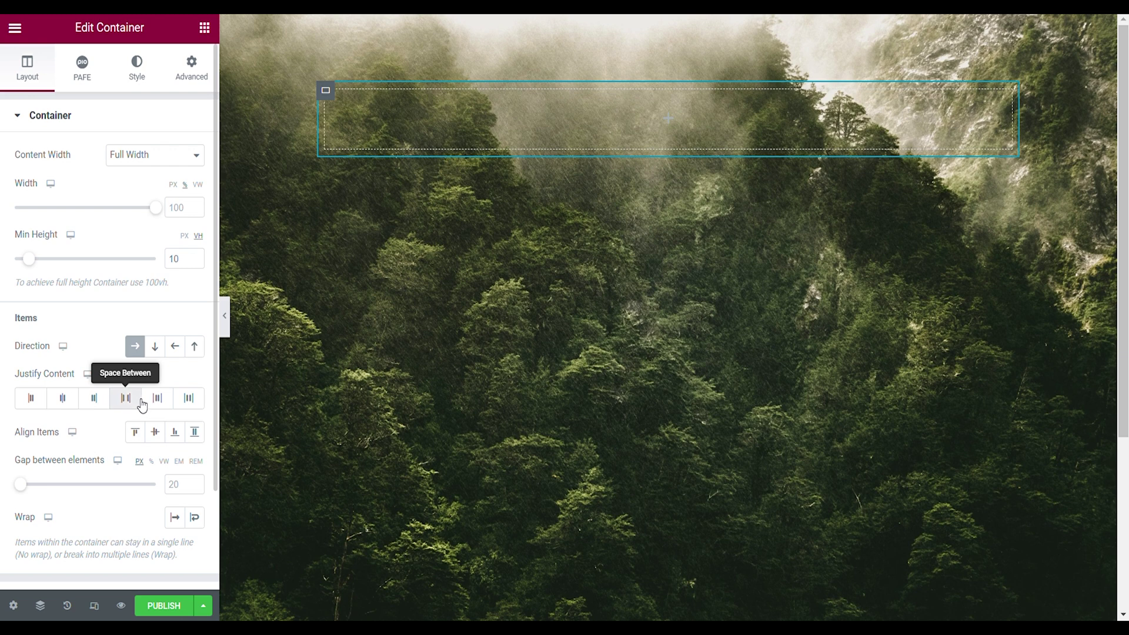
click(154, 432)
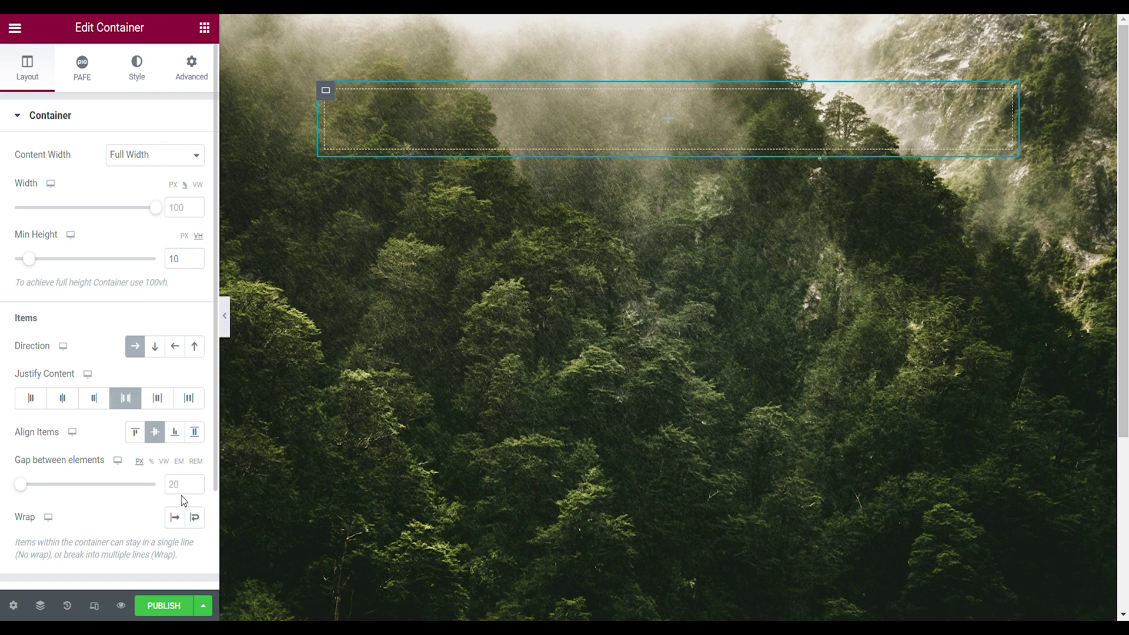
click(184, 486)
Step: Set the header container's border type to Solid
click(135, 76)
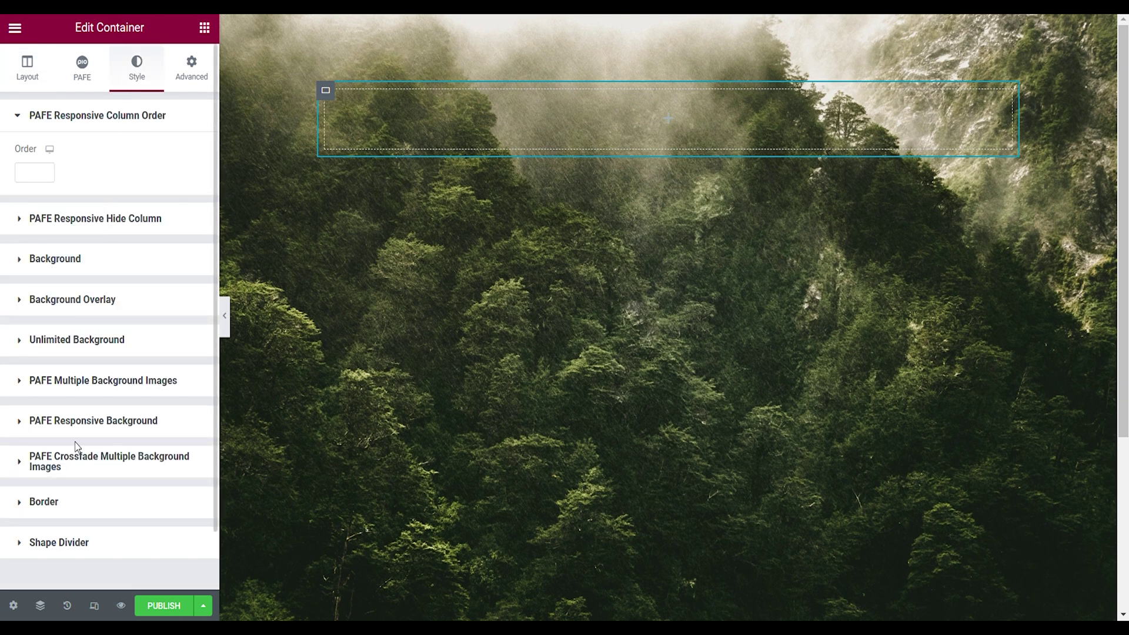
click(69, 502)
click(151, 310)
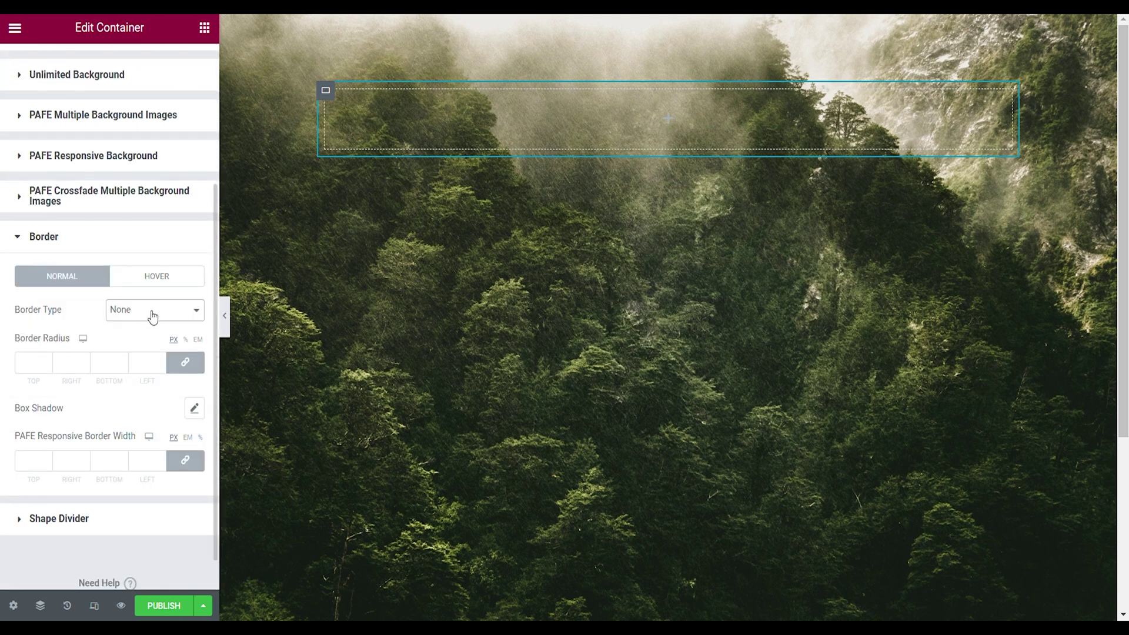
click(136, 339)
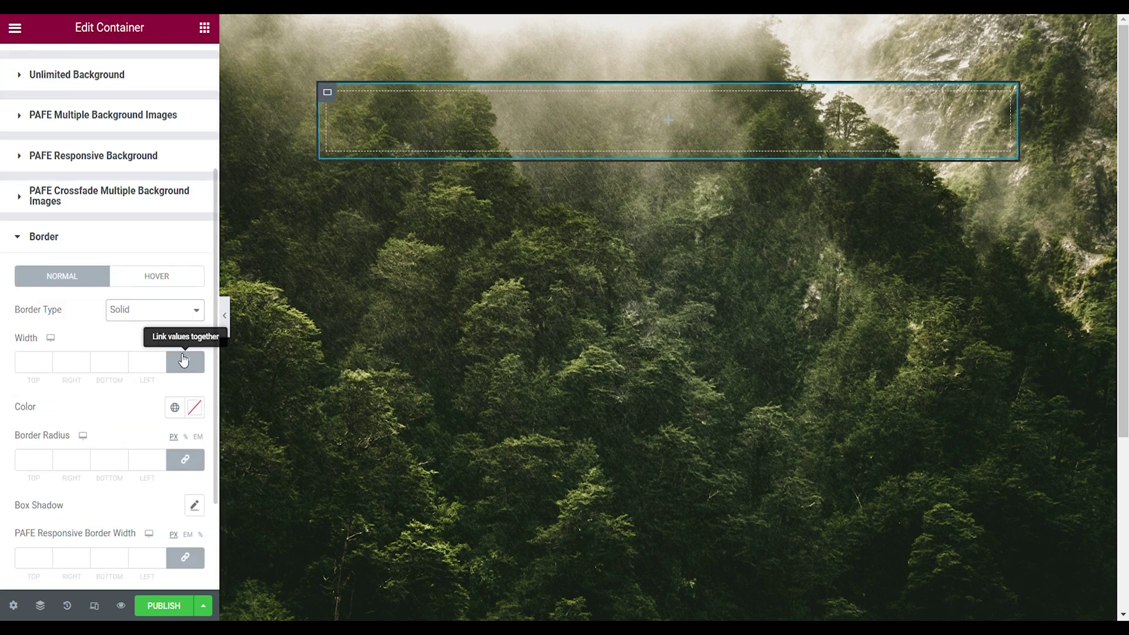
Step: Unlink the border widths and set them to 5 for top, right and left, leaving the bottom at 0
click(47, 359)
click(47, 359)
click(47, 359)
click(86, 358)
click(85, 358)
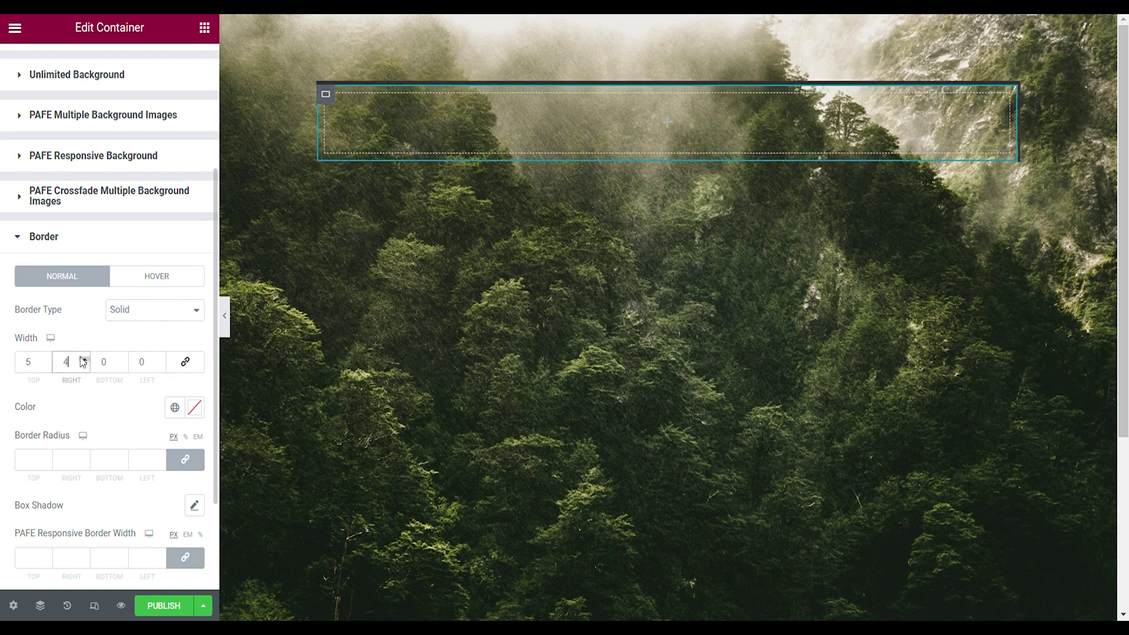
click(85, 358)
click(85, 358)
click(159, 359)
click(160, 360)
click(160, 360)
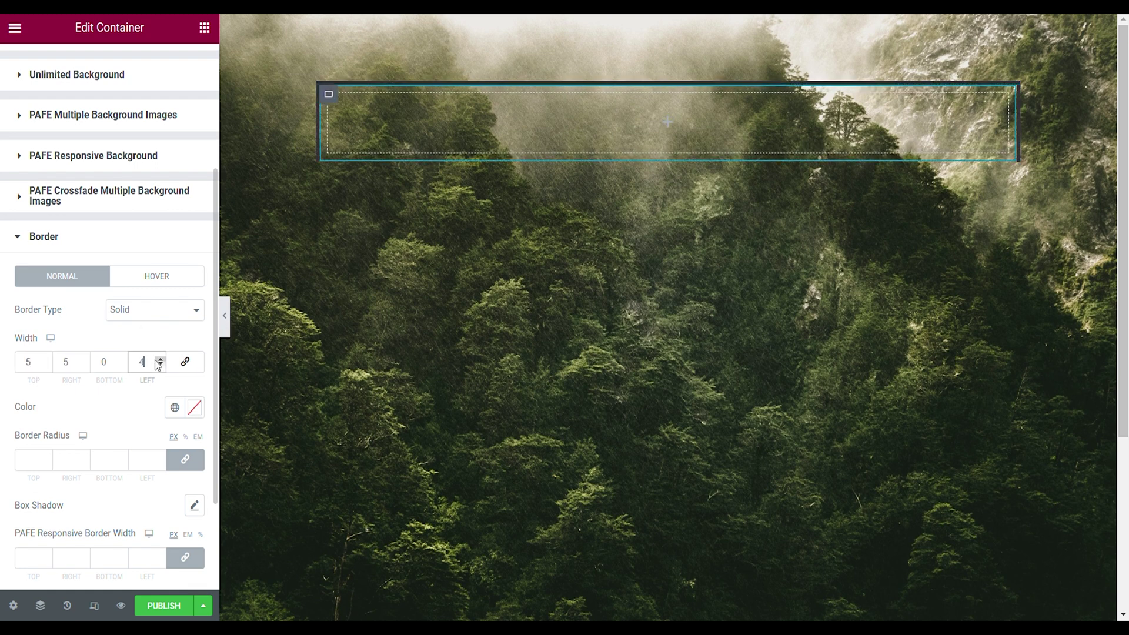
click(159, 359)
Step: Color the header container's border white (#FFFFFF)
click(194, 407)
text(#fff)
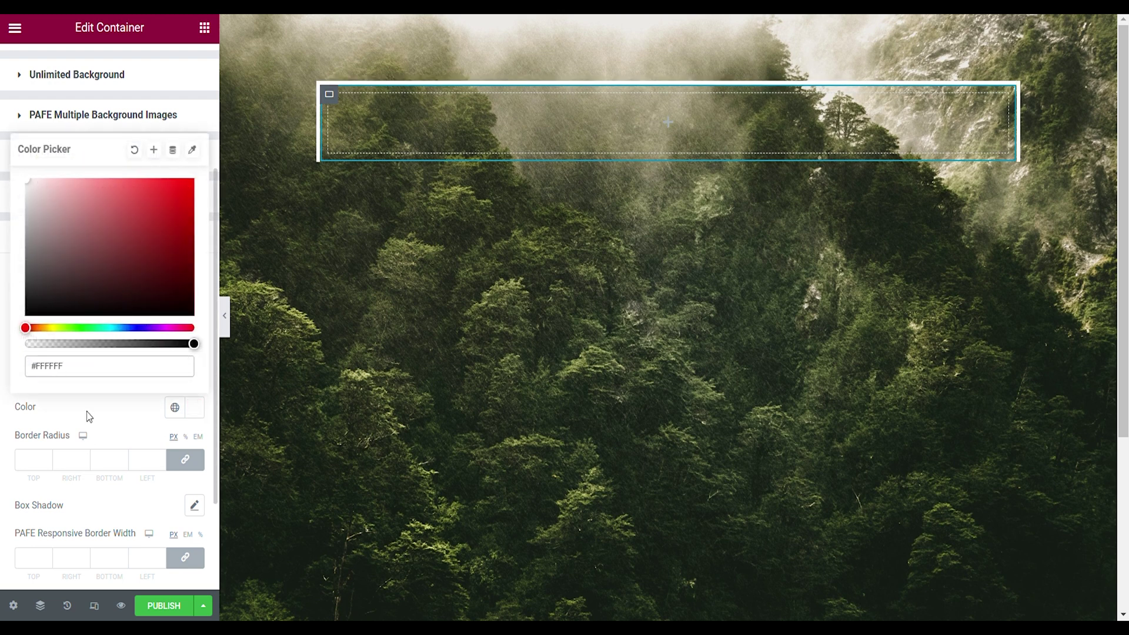
click(86, 416)
Step: Round only the header container's two upper corners with unlinked border radius values of 25 px, and preview the page at full width
click(185, 459)
click(34, 460)
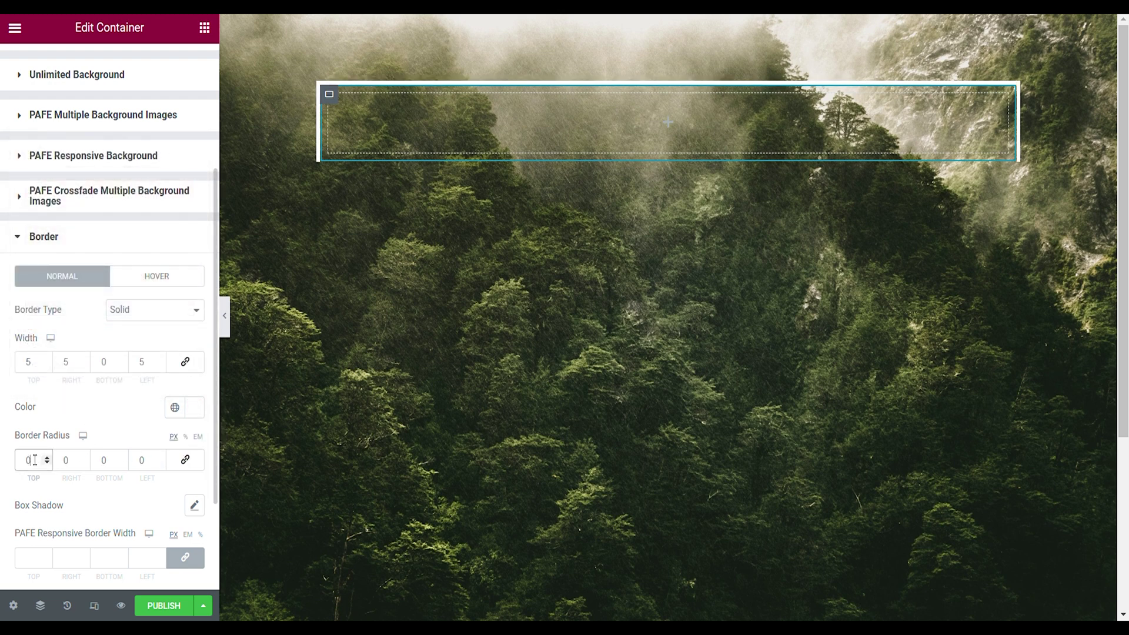
text(25)
key(Tab)
text(25)
key(Tab)
key(Tab)
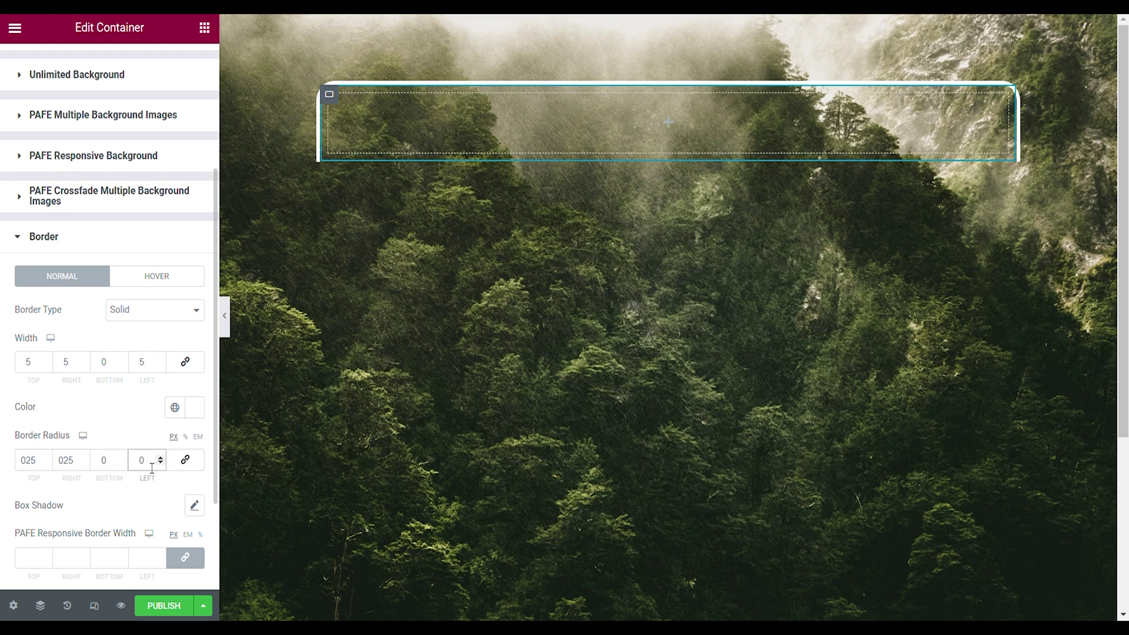
click(225, 317)
click(4, 315)
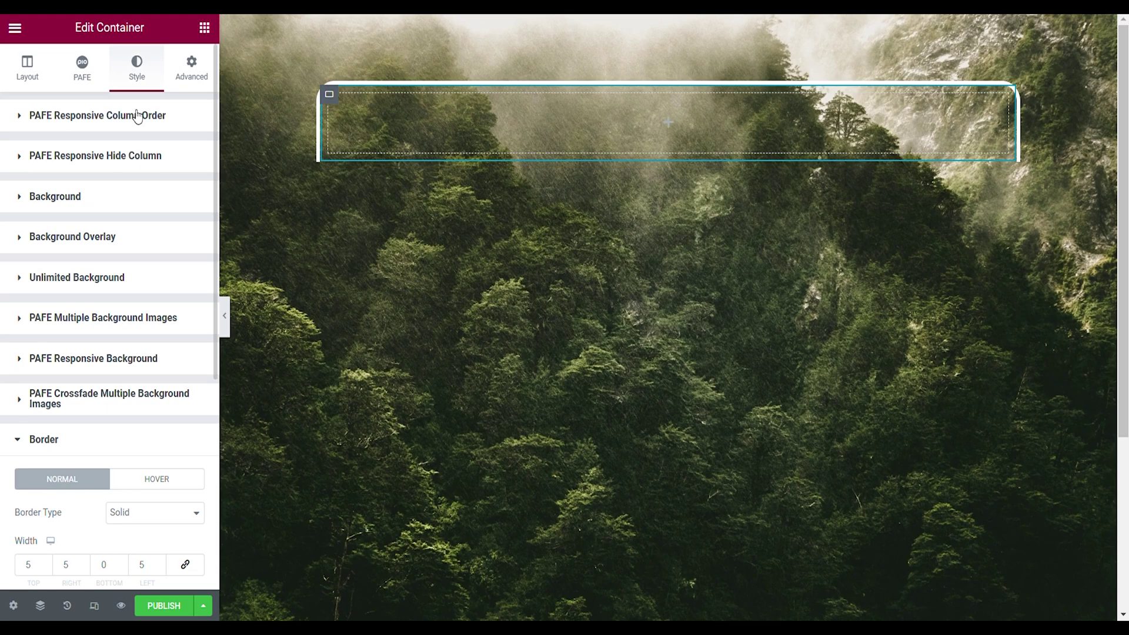
Step: Unlink the header container's margin and padding values, setting all sides of both to 0
click(189, 74)
click(182, 174)
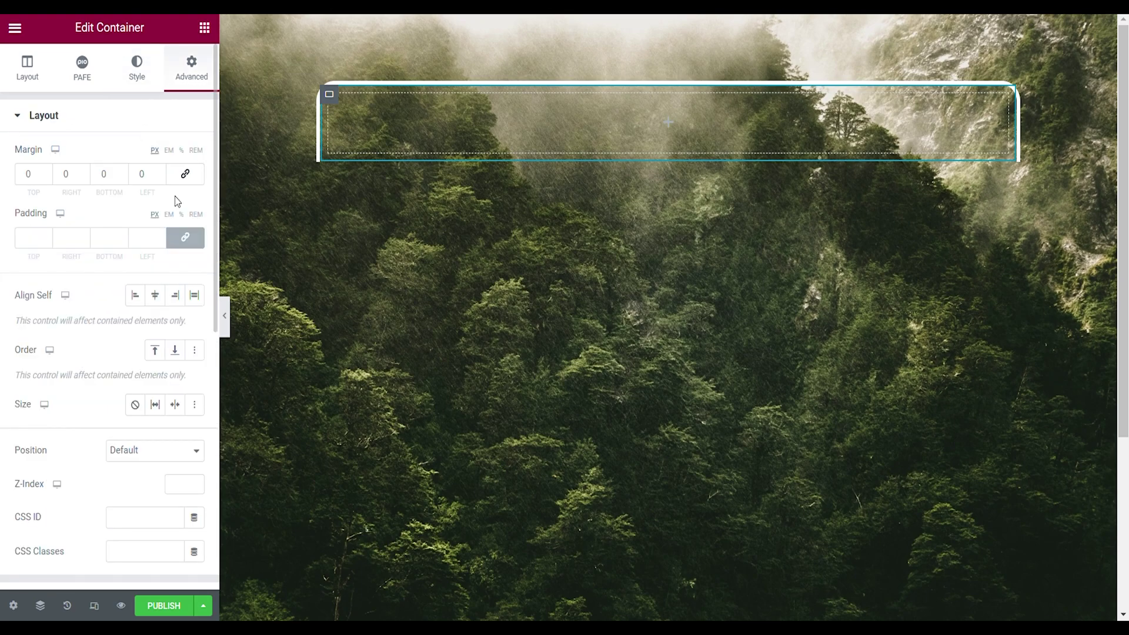
click(180, 238)
Step: Add a Heading widget to the header container, title it "Template-Redesign" and center its alignment
click(204, 28)
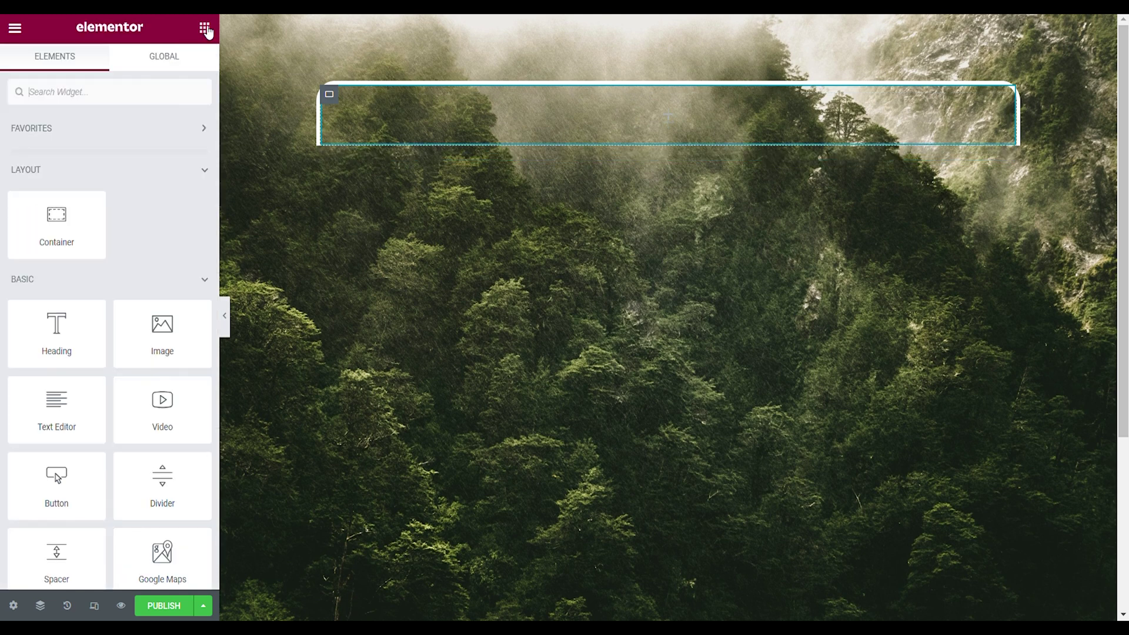
drag(75, 335, 371, 115)
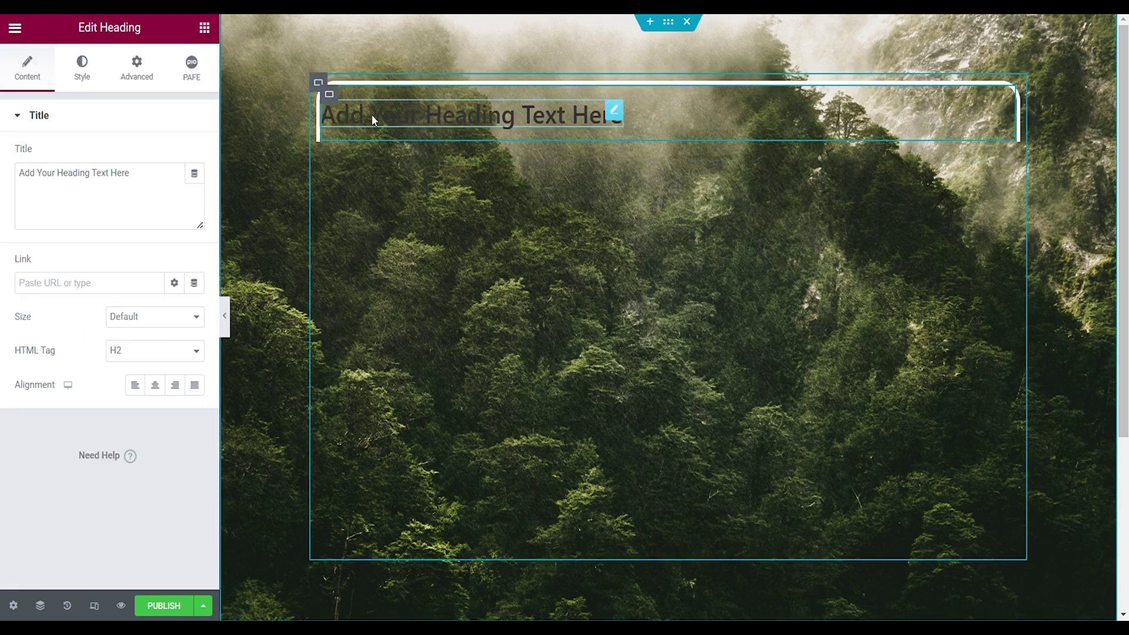
triple_click(170, 190)
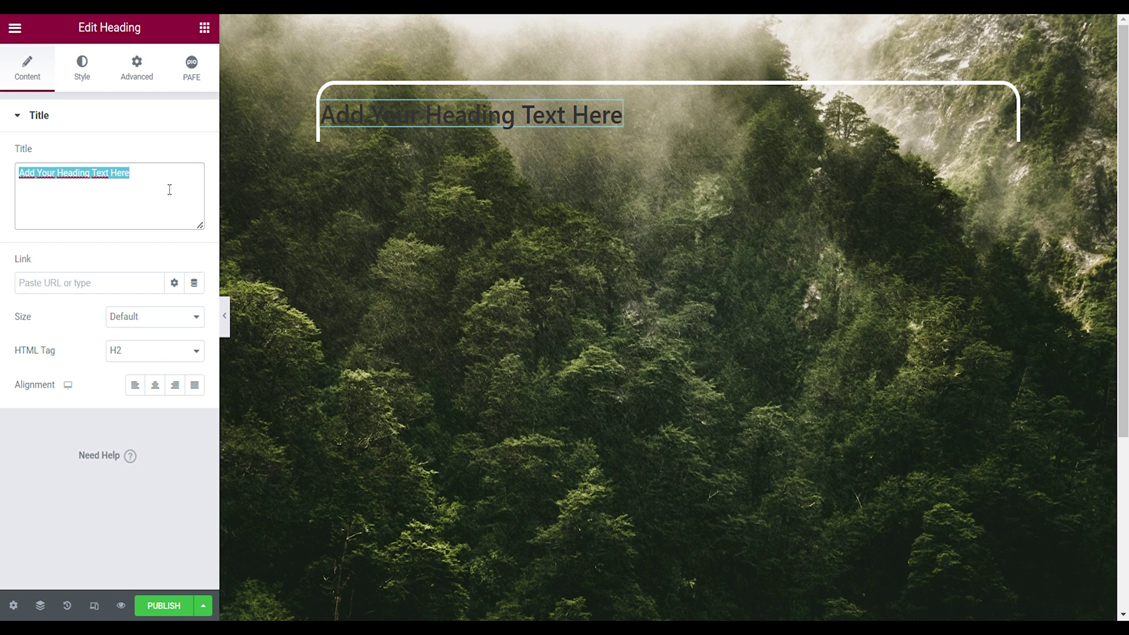
text(Template)
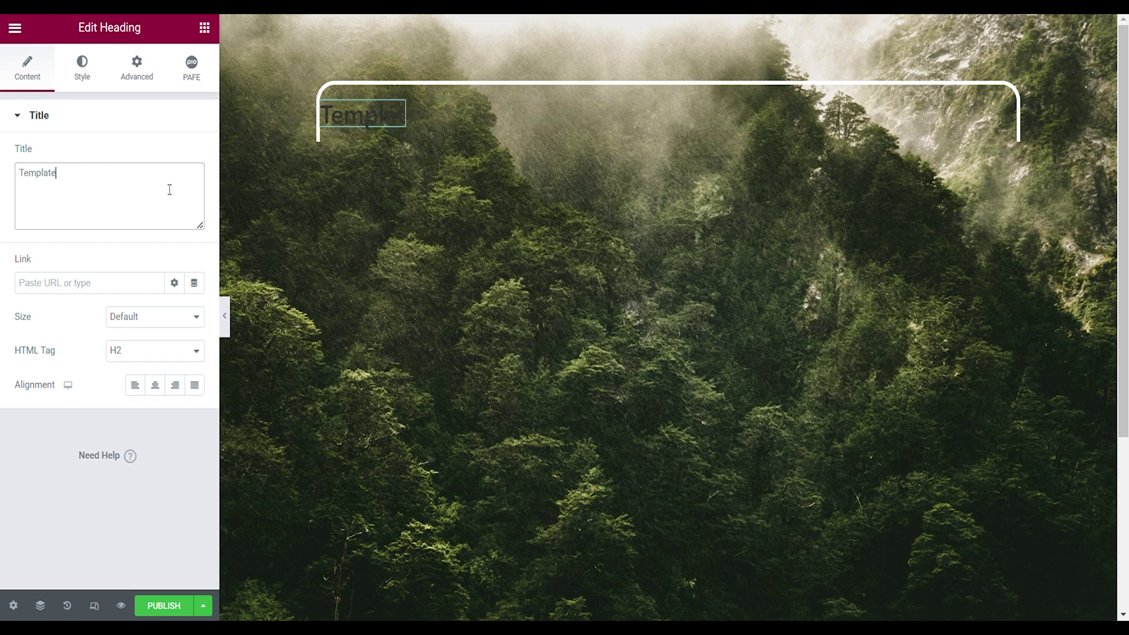
text(-Redesign)
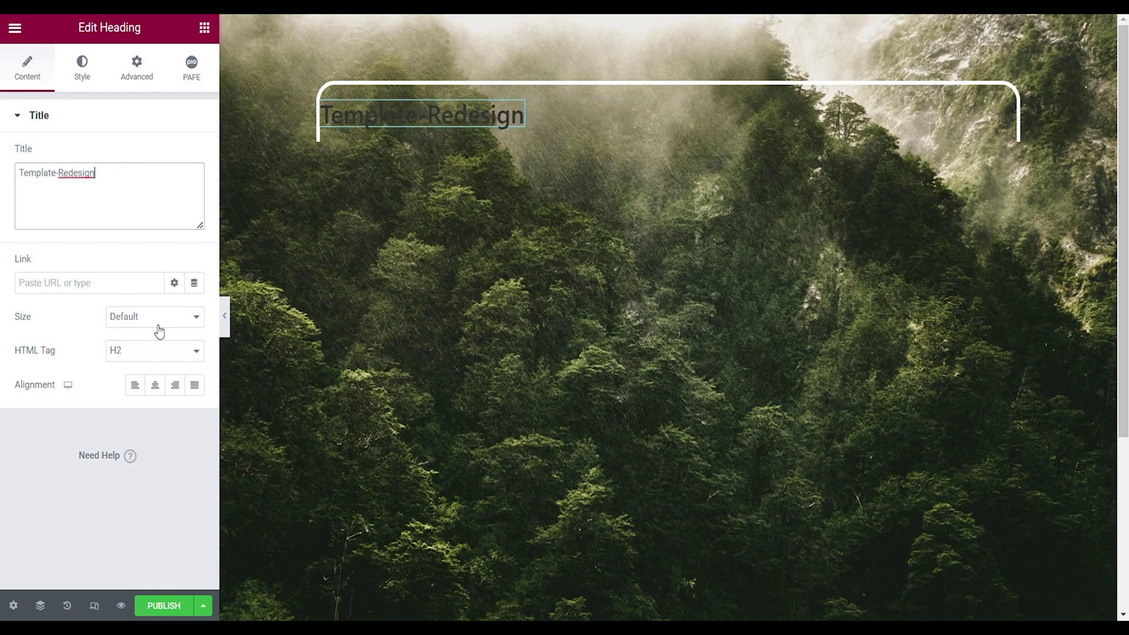
click(153, 393)
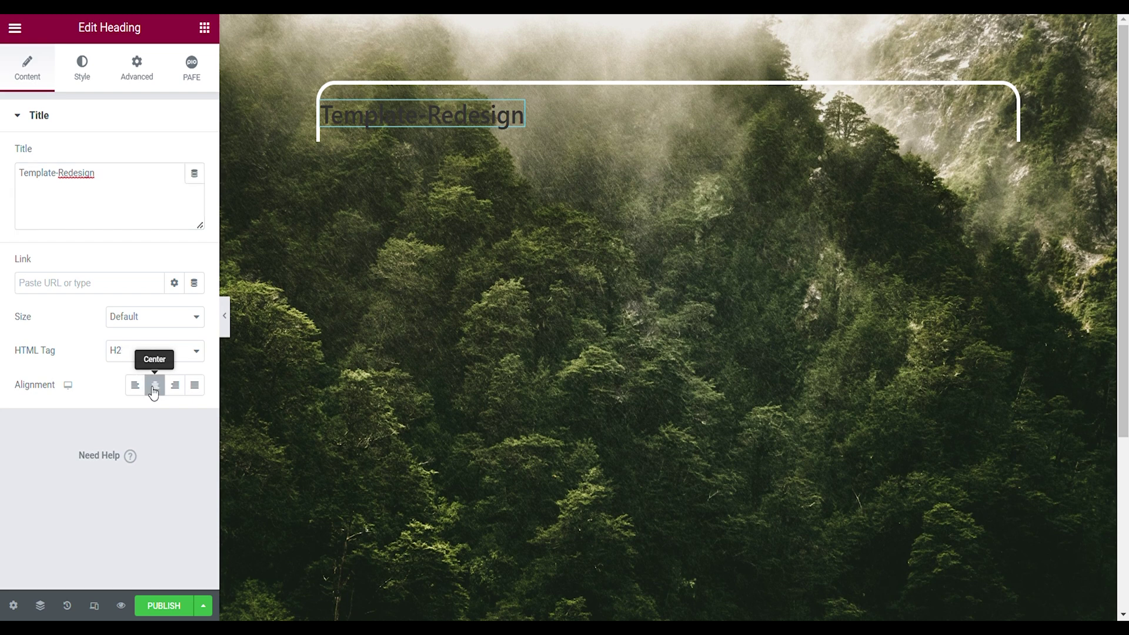
Step: Change the heading's text color to white
click(89, 87)
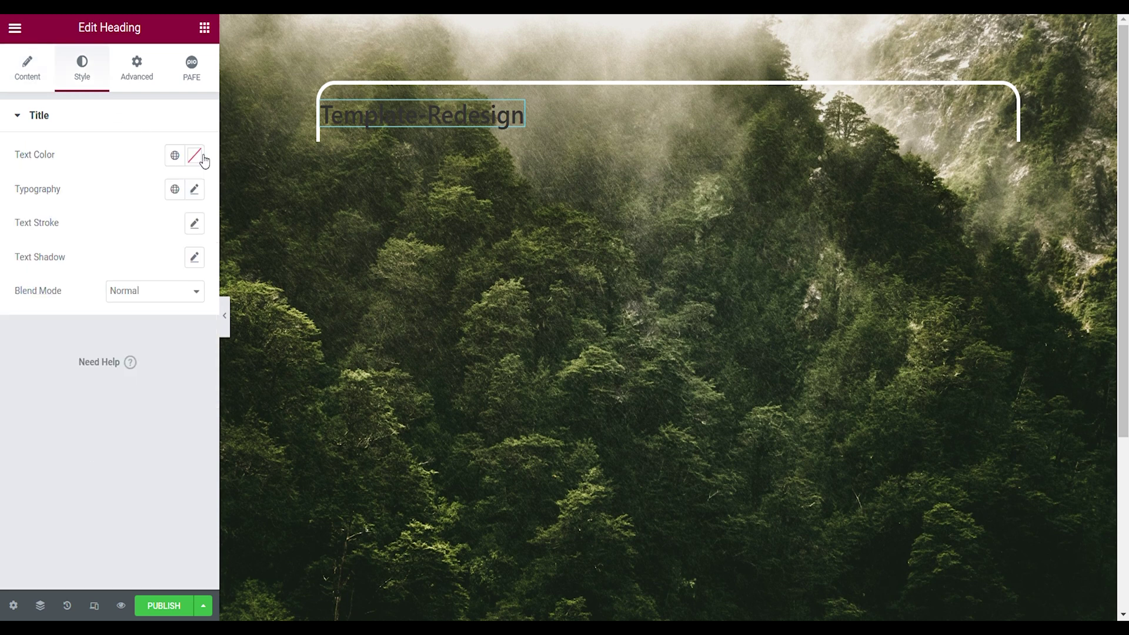
click(194, 155)
drag(97, 243, 26, 215)
click(6, 187)
Step: Set the heading's typography to the Chivo font family, size 2 EM and weight 100 (Thin)
click(194, 189)
click(149, 265)
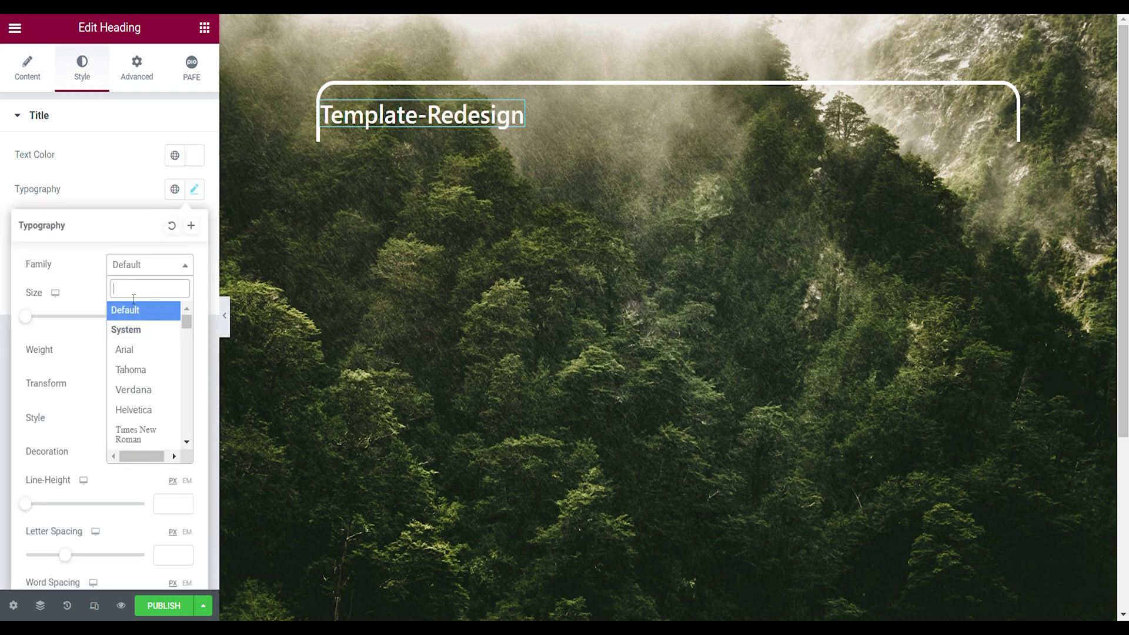
text(chivo)
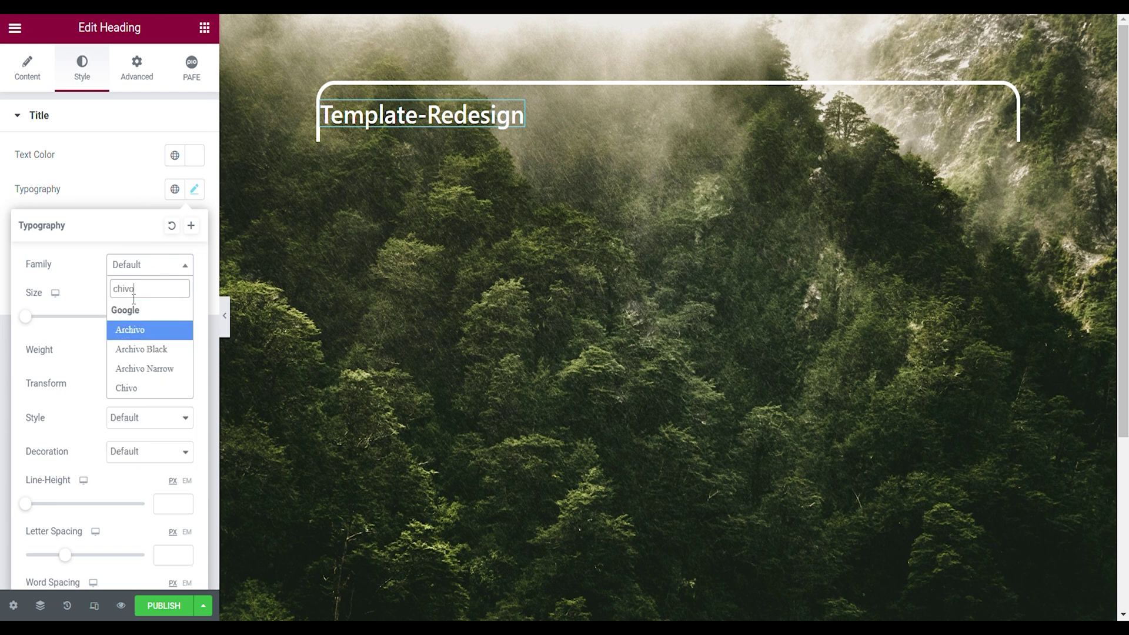
click(145, 388)
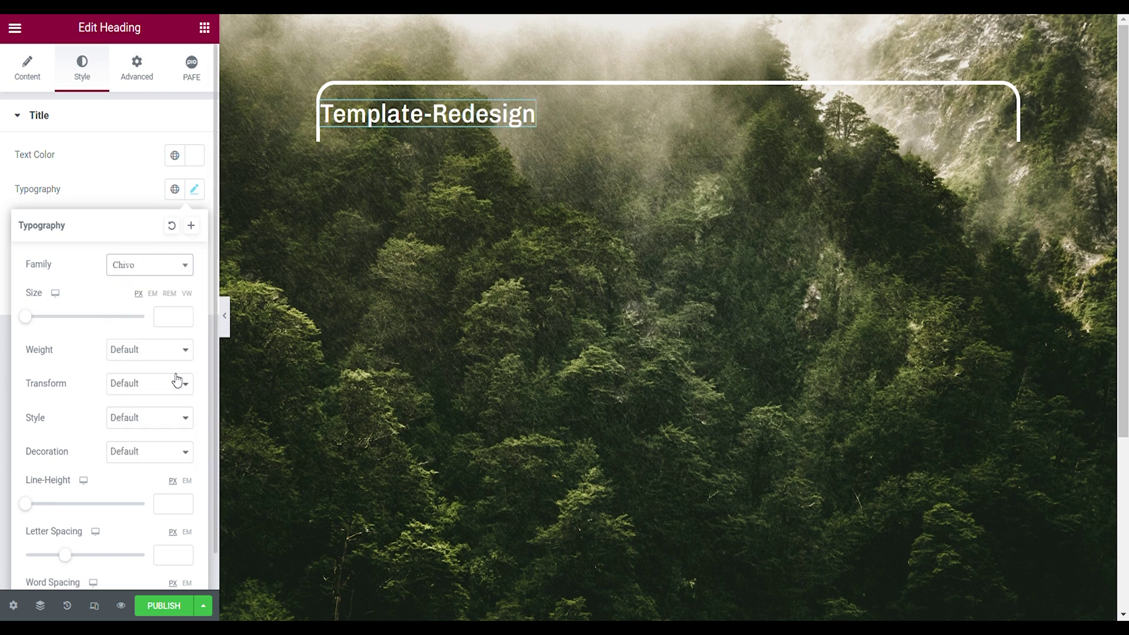
click(153, 293)
click(170, 316)
text(2)
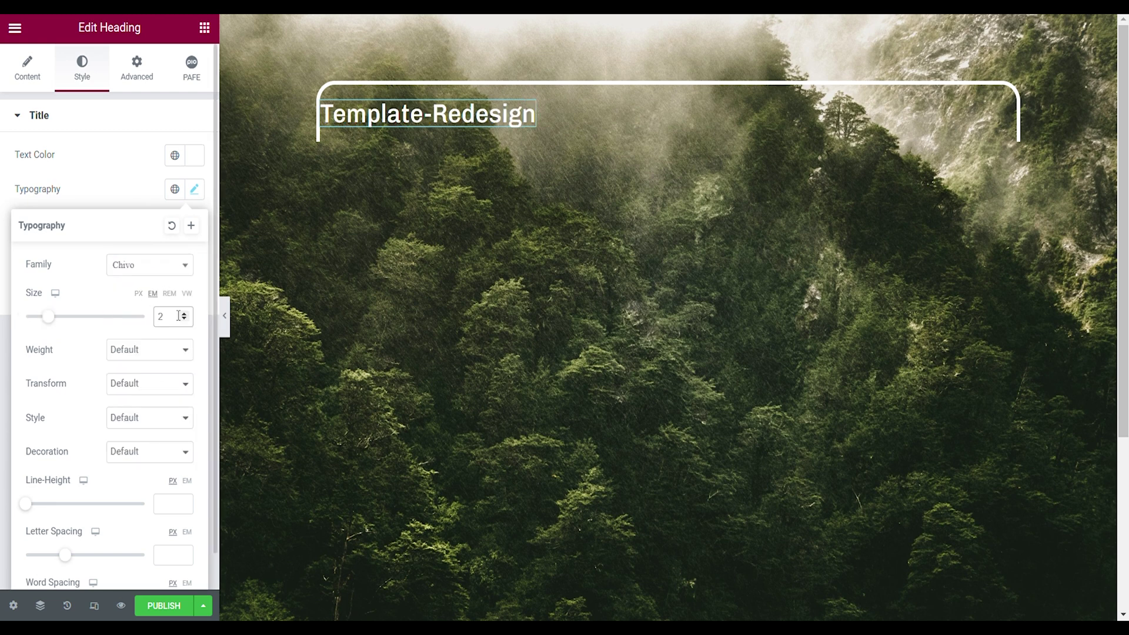
click(140, 372)
scroll(108, 431, down, 1)
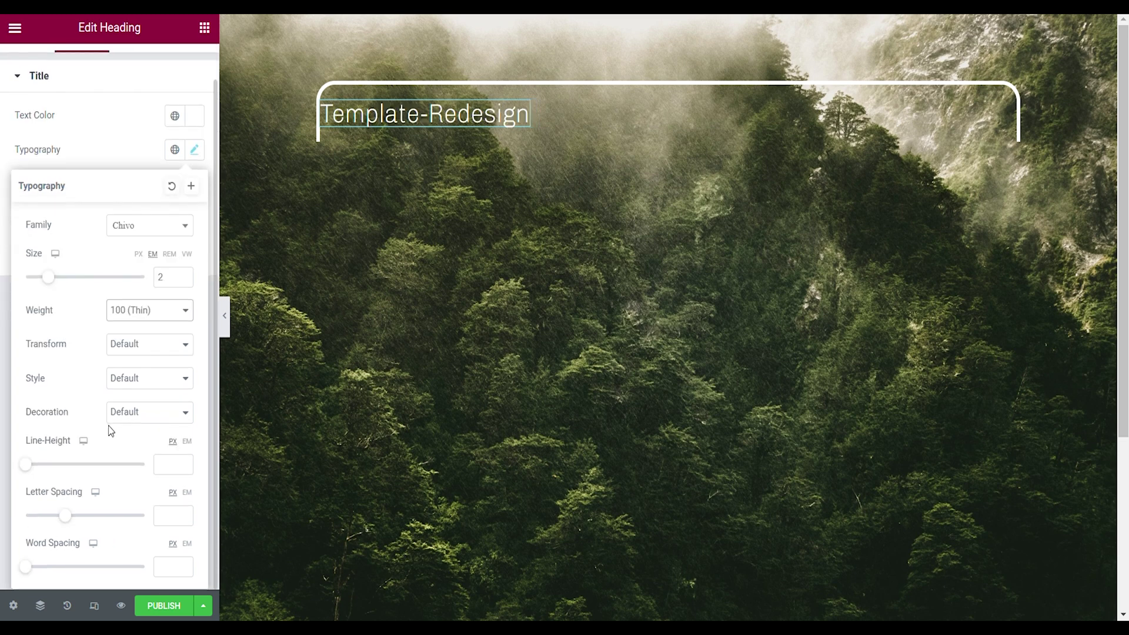
Step: Tighten the heading's letter spacing to about -3.5 px and increase its word spacing slightly
click(185, 519)
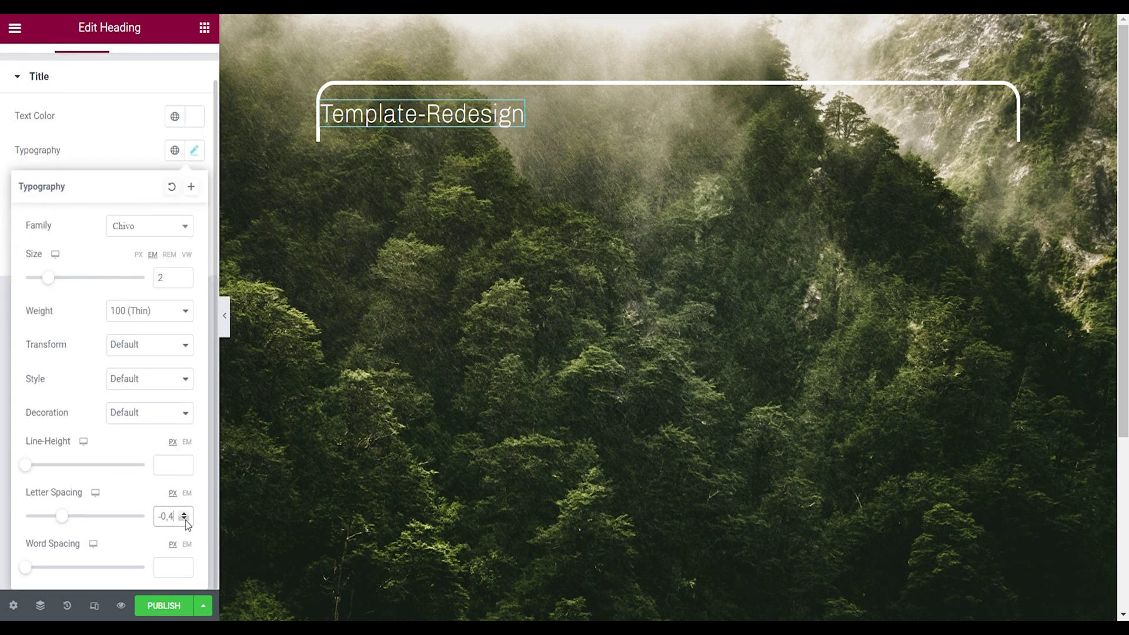
drag(187, 523, 177, 513)
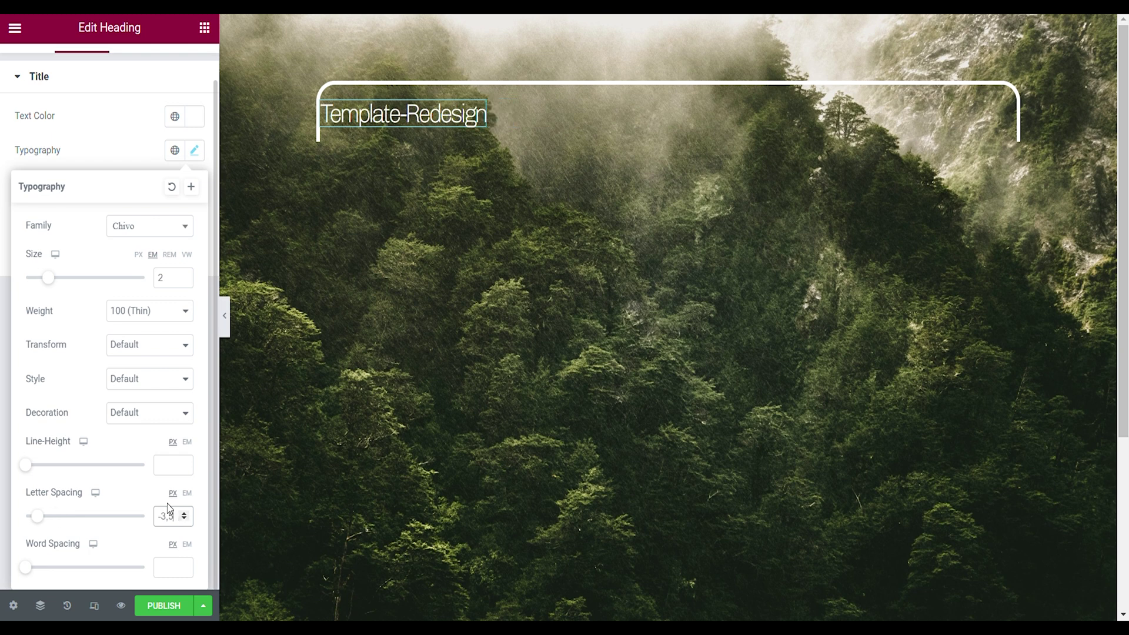
click(179, 567)
click(182, 568)
scroll(94, 263, up, 2)
Step: Insert spaces around the hyphen in the heading title so that it reads "Template - Redesign"
click(28, 69)
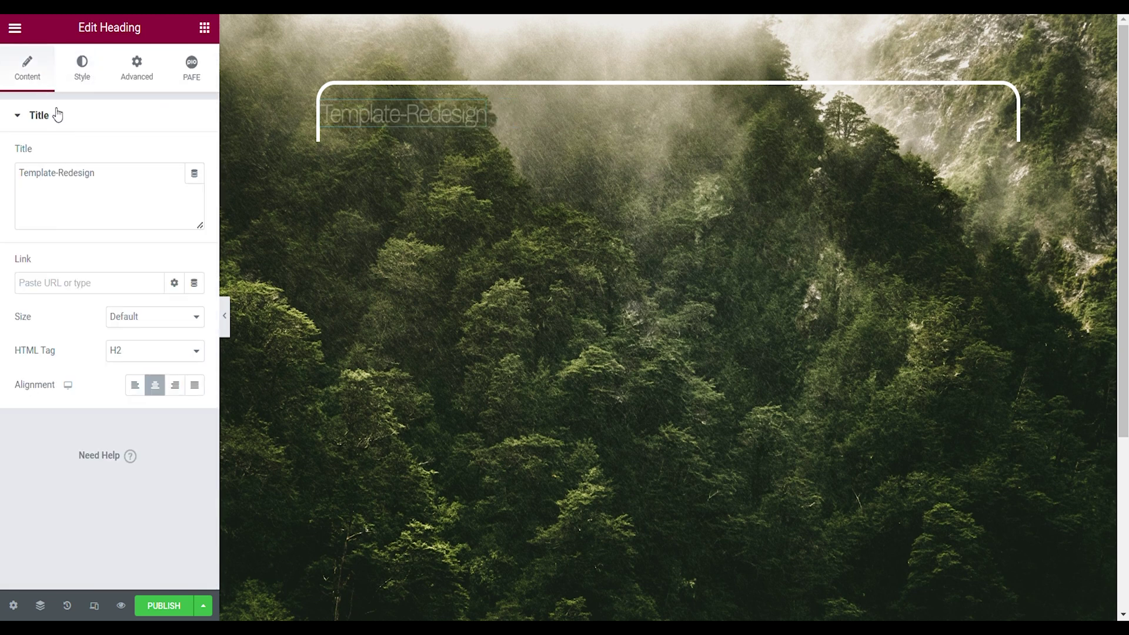
click(58, 173)
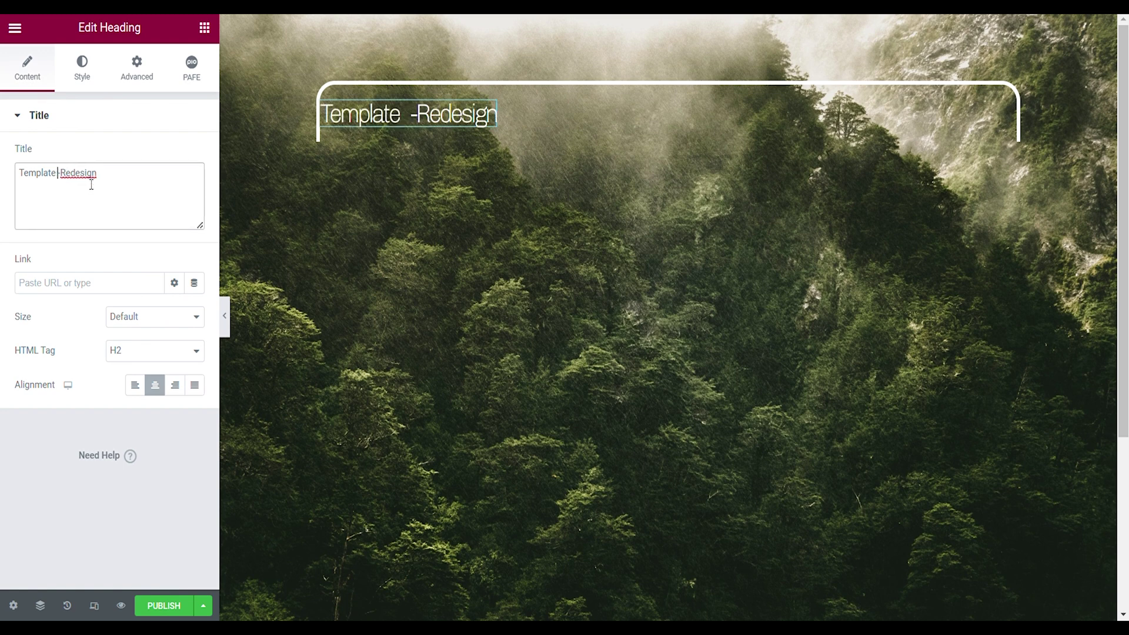
key(Right)
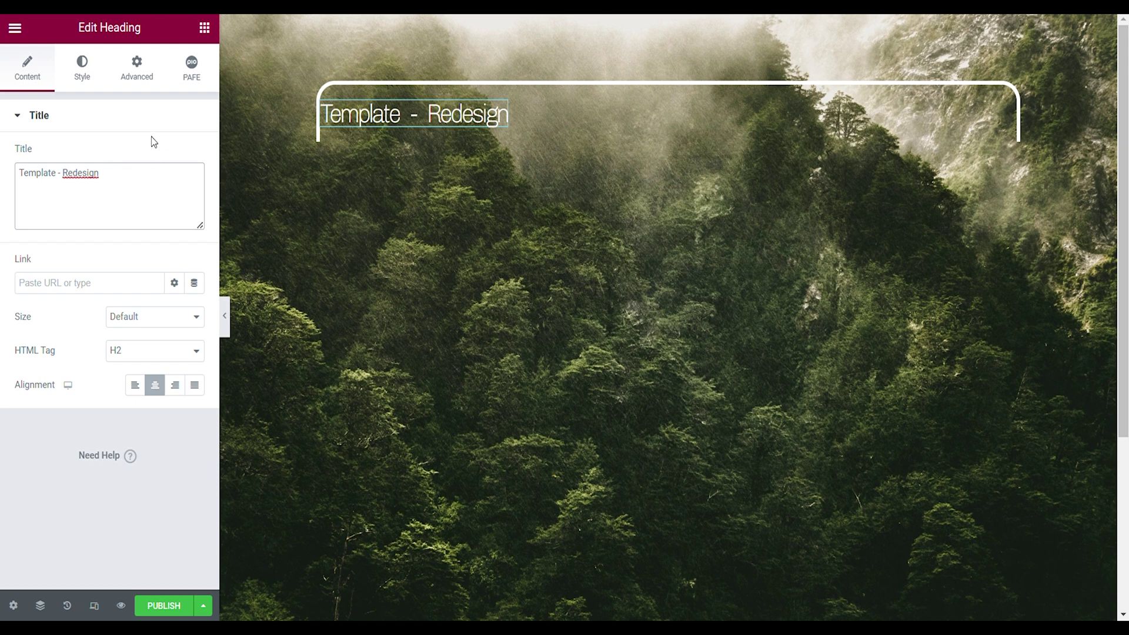
Step: Give the heading a left margin of 5%, keeping the other margin sides at 0
click(137, 67)
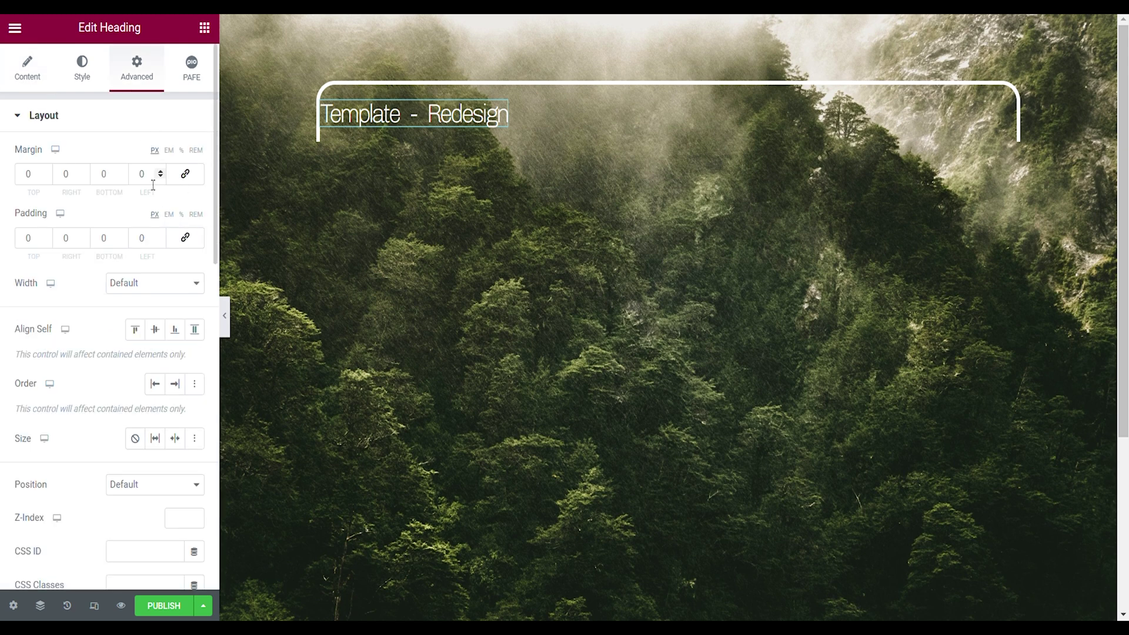
click(181, 150)
click(161, 174)
text(3)
click(160, 171)
click(160, 172)
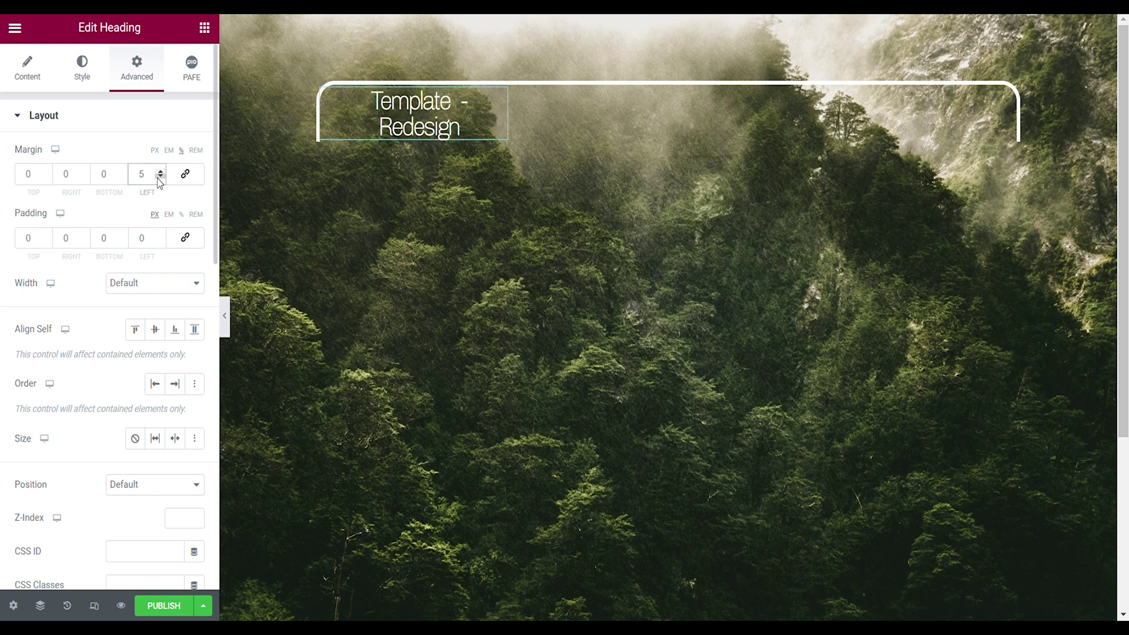
Step: Give the heading a custom width of 25% and check the header in the full-width preview
click(125, 296)
click(119, 347)
click(183, 336)
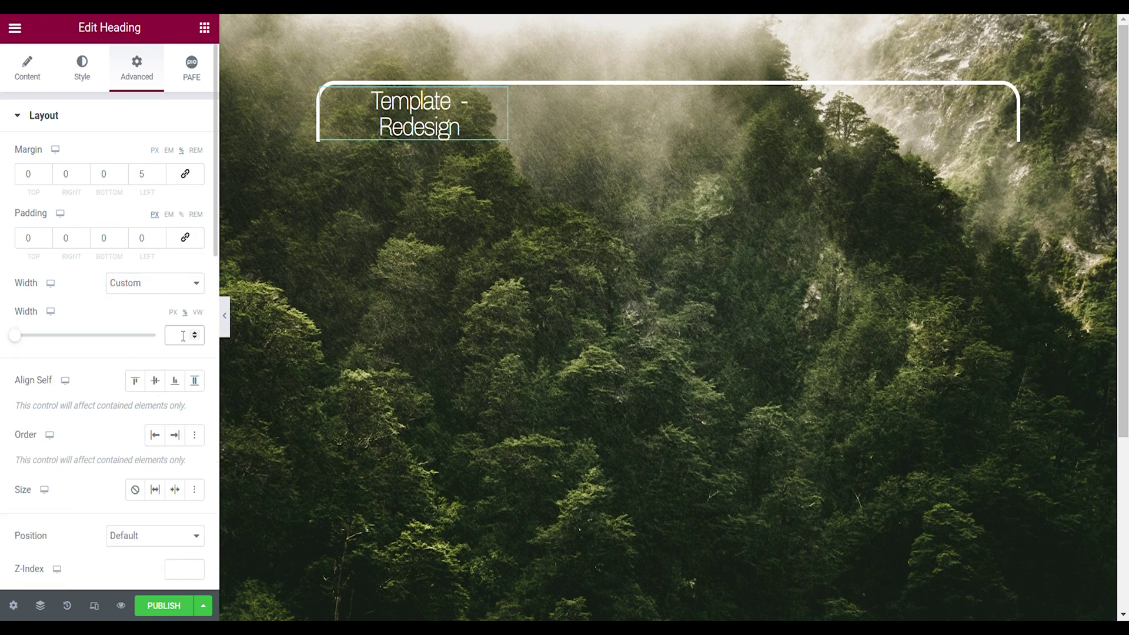
text(25)
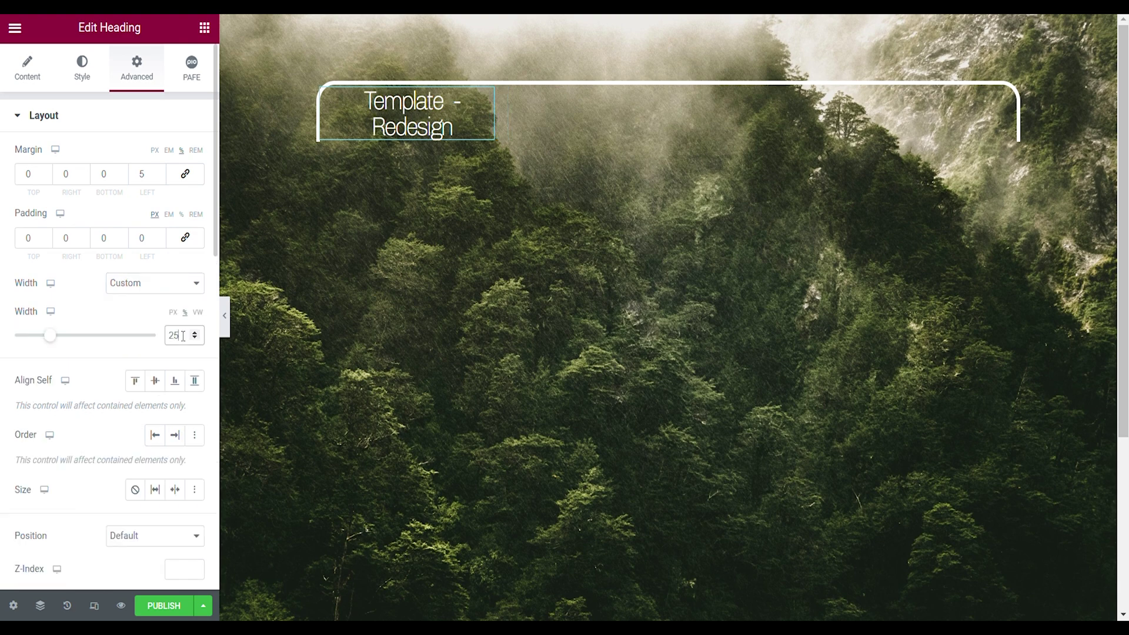
click(227, 318)
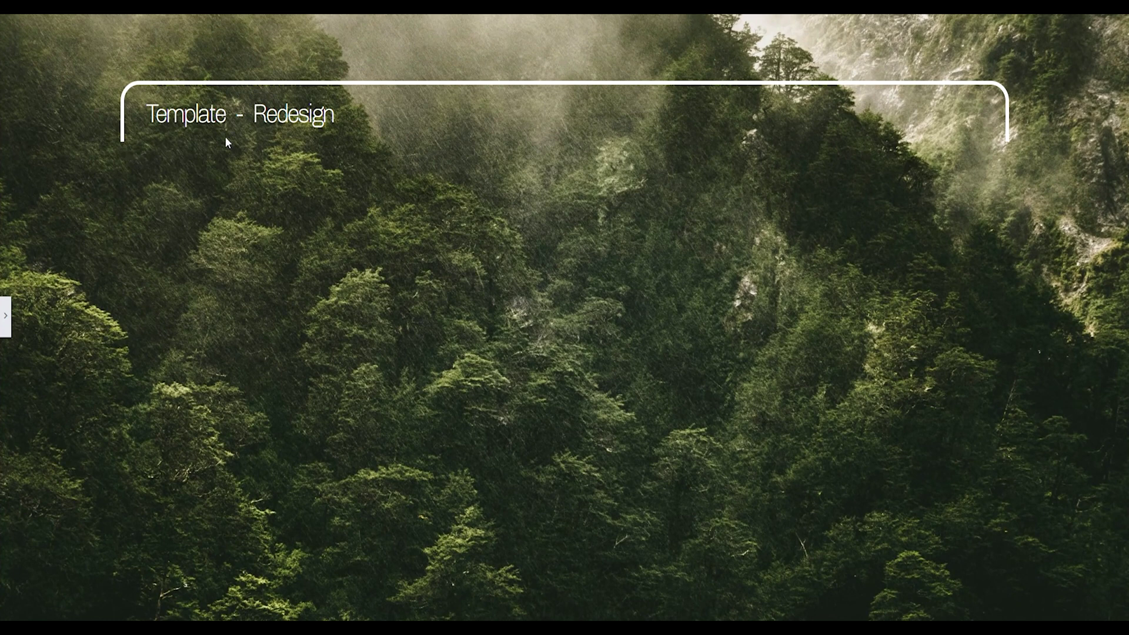
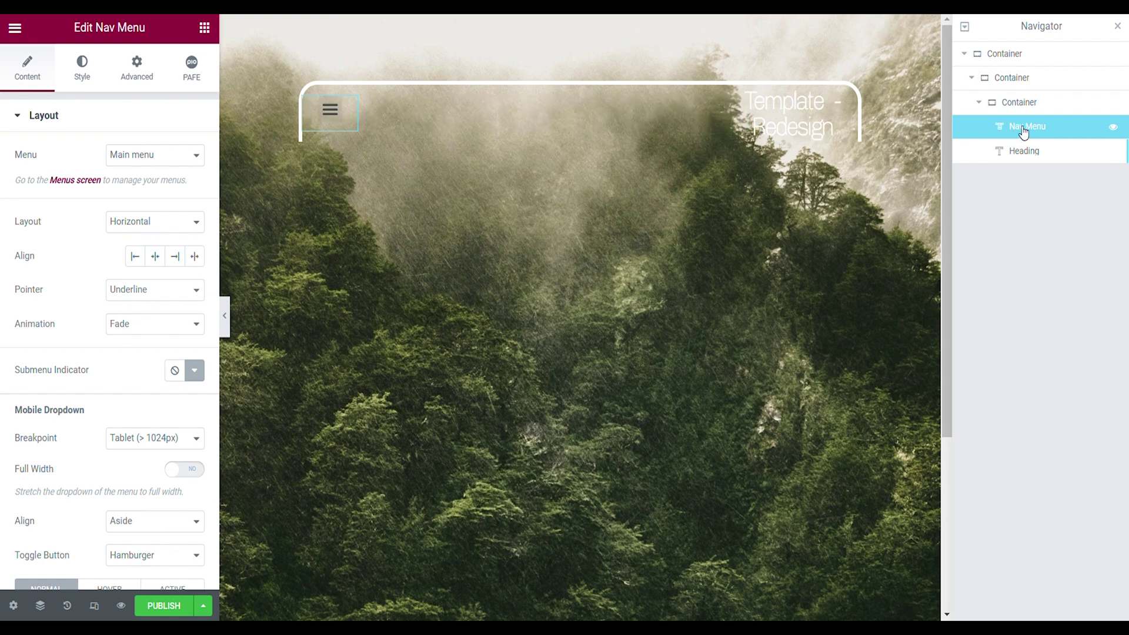
Step: Reorder the nav menu to come after the heading and set its mobile dropdown breakpoint to None
drag(1019, 130, 1027, 154)
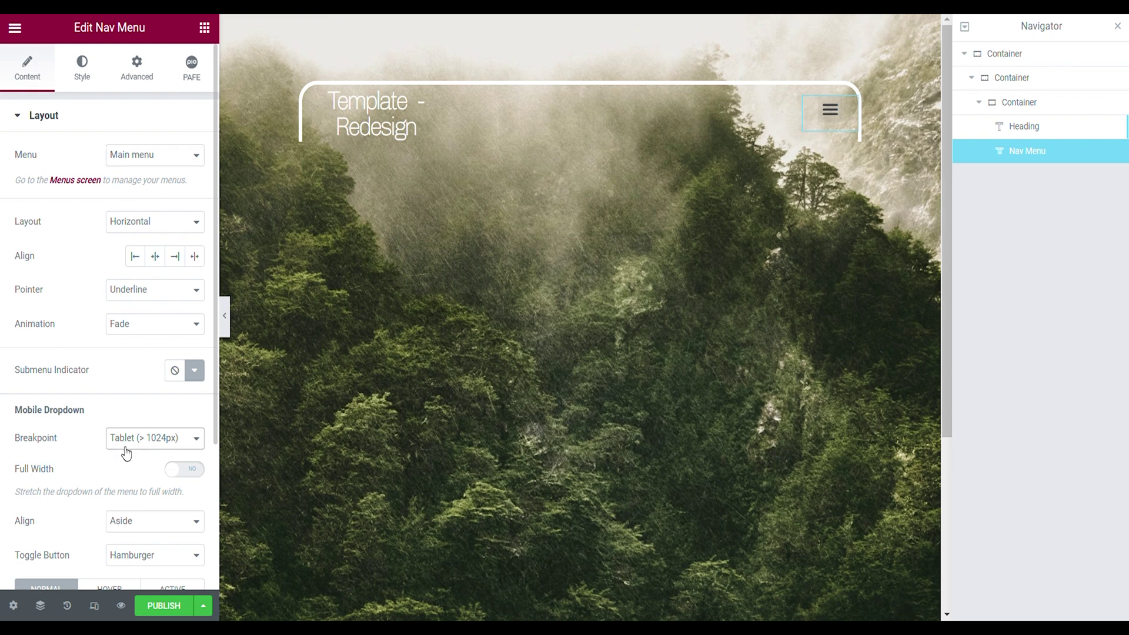
click(113, 486)
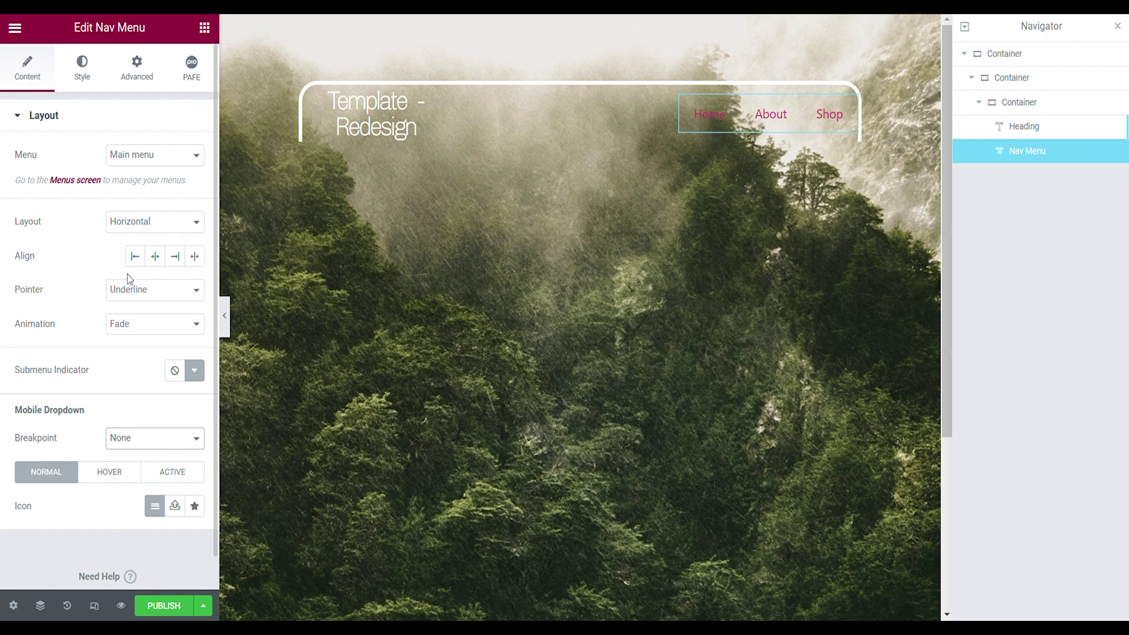
Step: Stretch the nav menu's alignment and set its pointer to Text with the Float animation
click(194, 259)
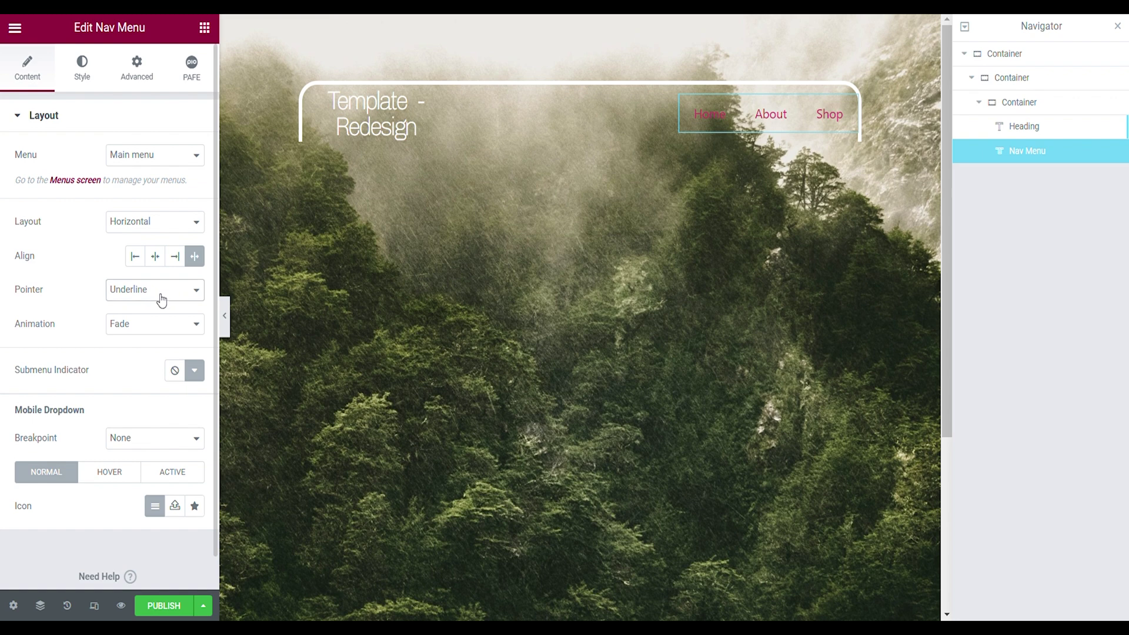
click(120, 390)
click(128, 389)
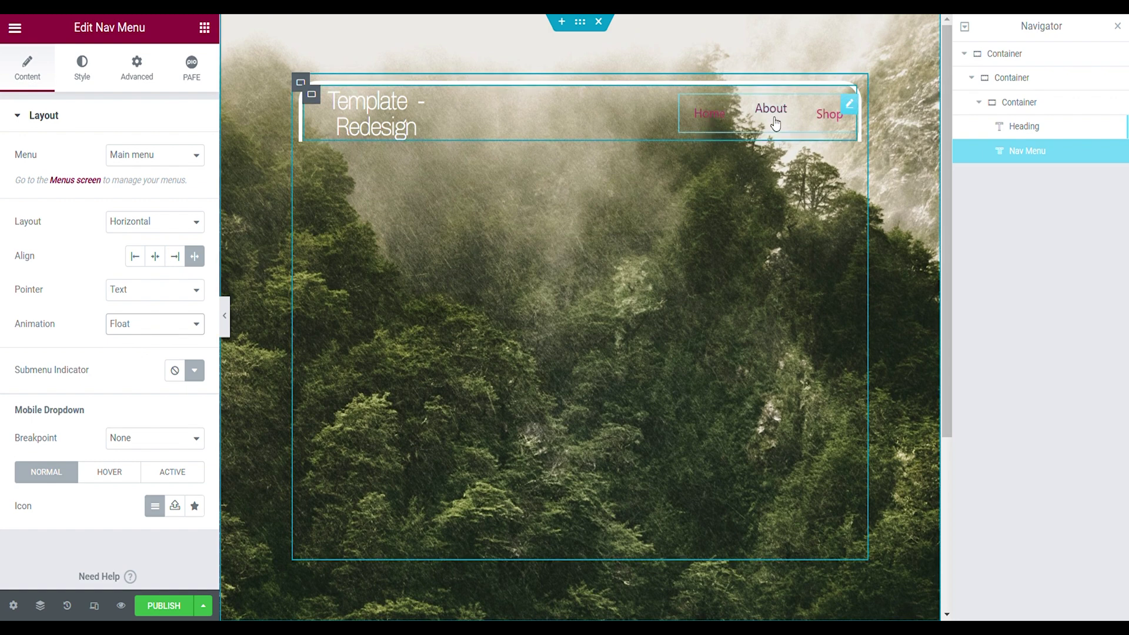
Step: Set the nav menu's normal text color to white (#FFFFFF)
click(94, 75)
click(194, 224)
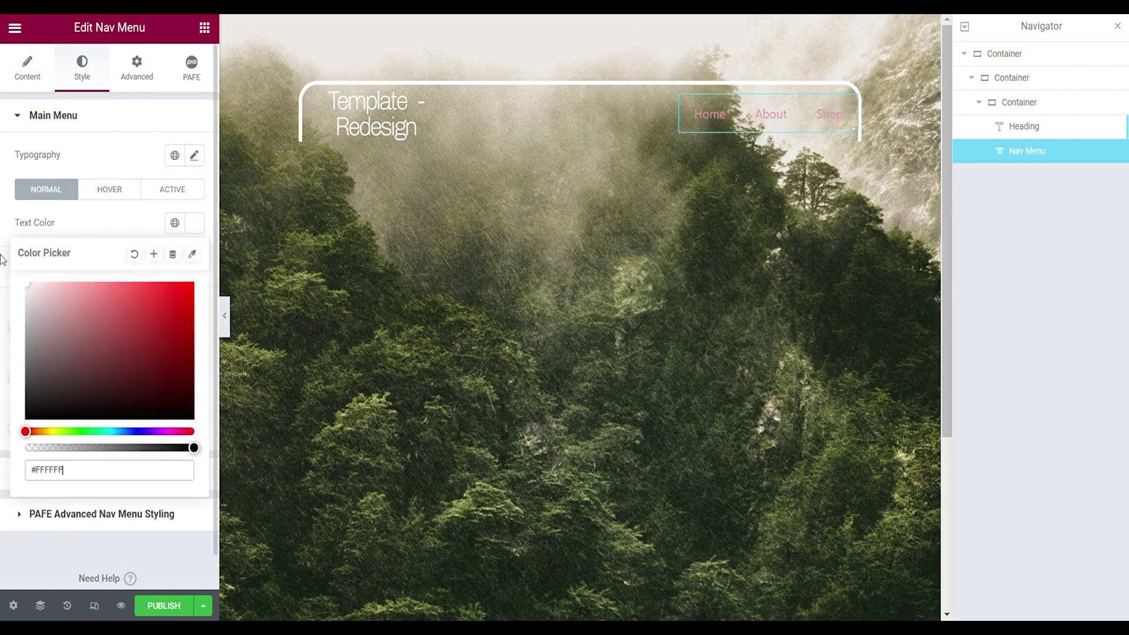
click(158, 117)
click(159, 117)
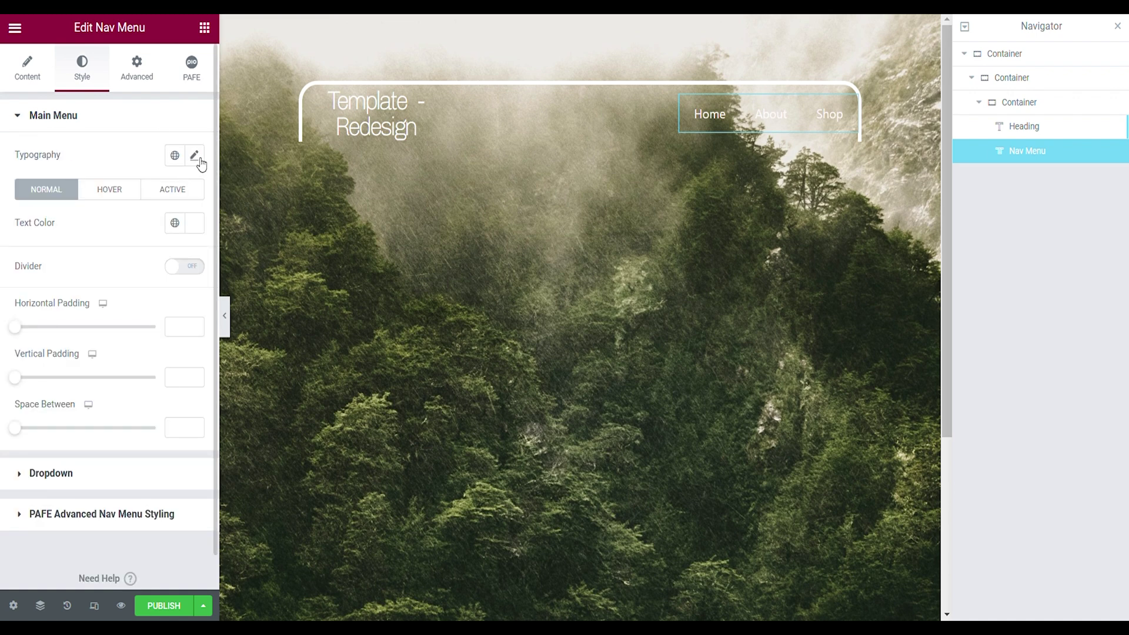
Step: Restyle the nav menu's typography with the same thin typeface as the heading
click(199, 159)
click(144, 234)
click(144, 232)
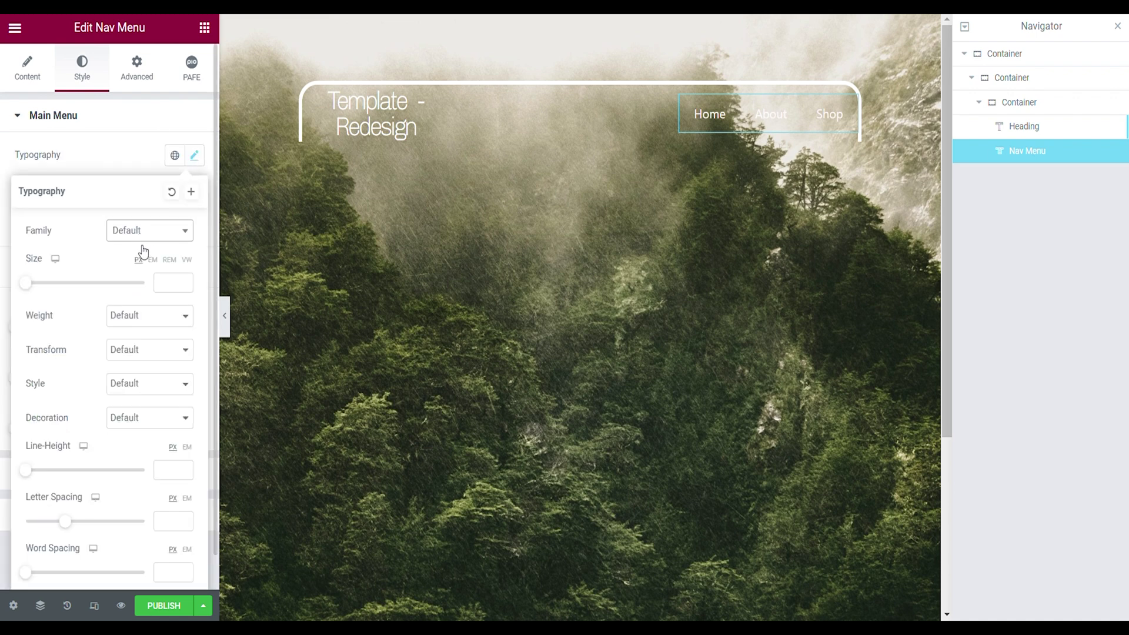
Step: Unlink the nav menu's margin and padding values at 0 and give the menu a custom width of 60%
click(136, 68)
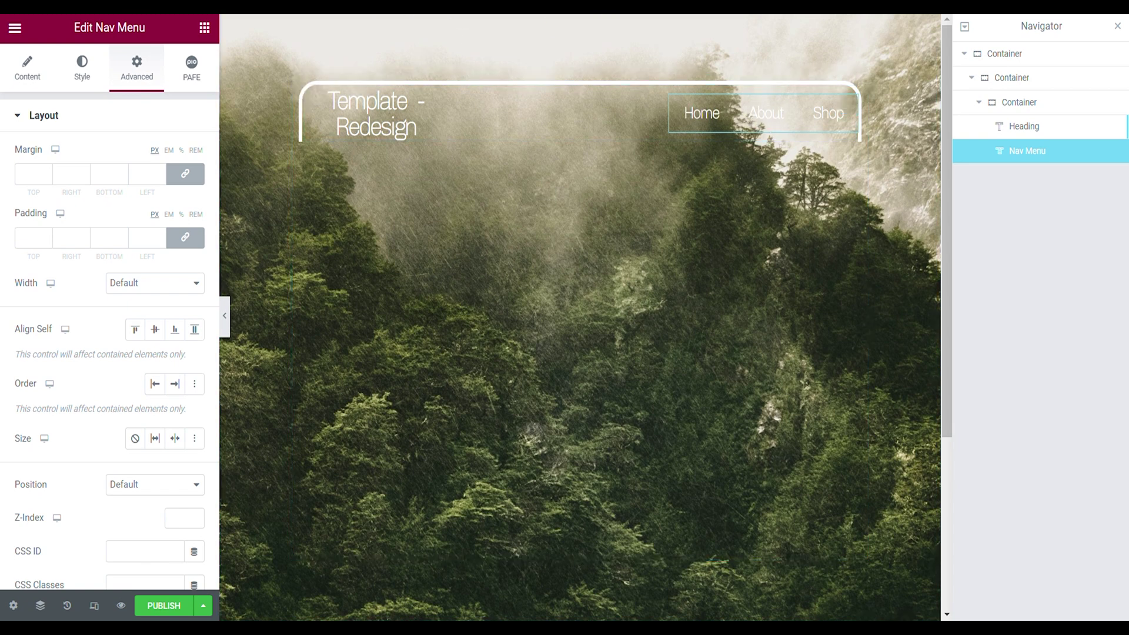
click(185, 173)
click(185, 237)
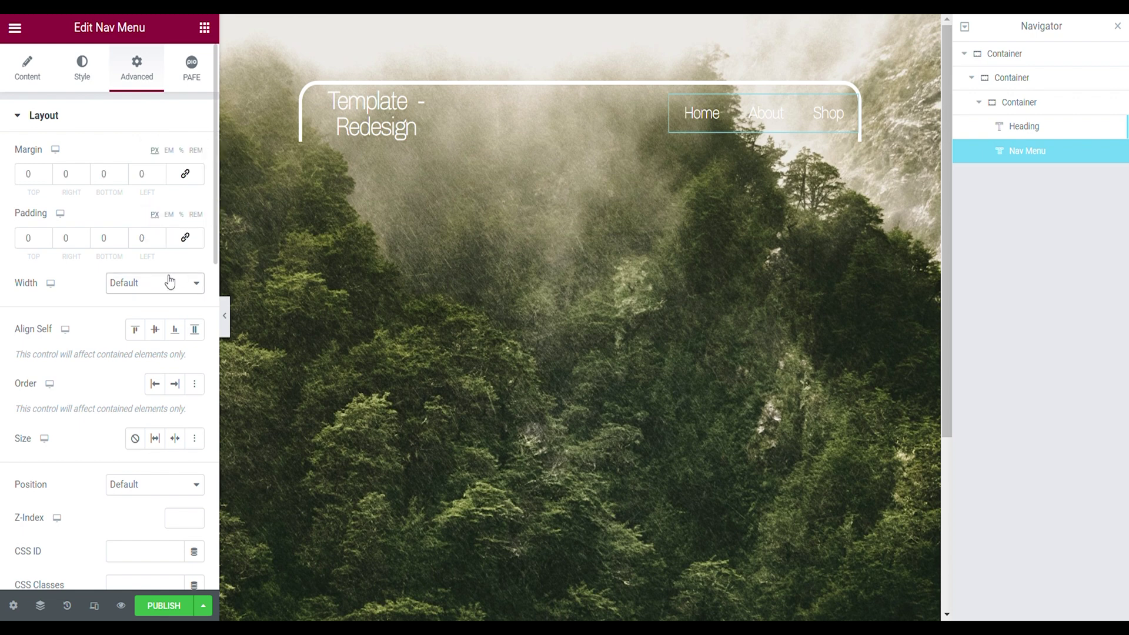
click(170, 283)
click(136, 343)
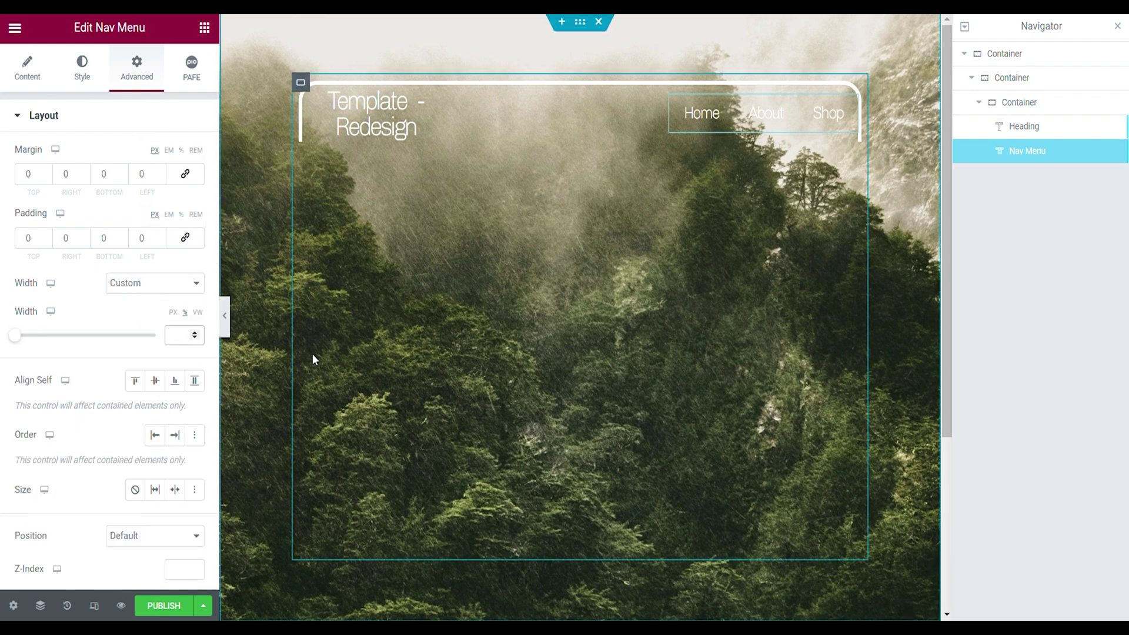
text(60)
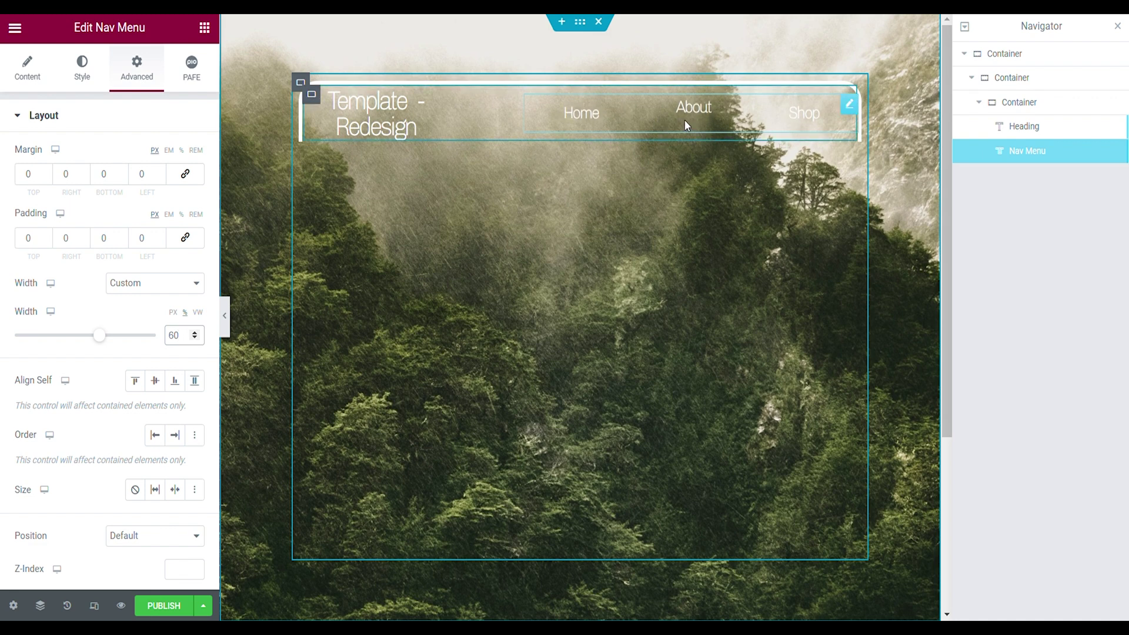
Step: Enable solid dividers between the menu items, make them thinner, color them white (#FFFFFF) and preview the header
click(83, 68)
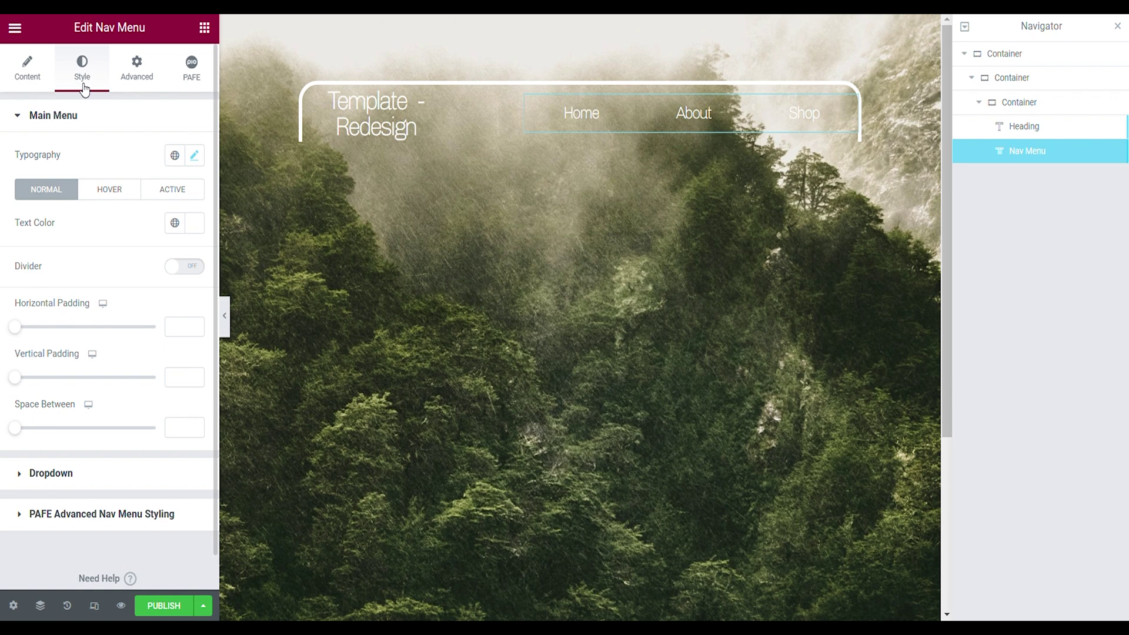
click(180, 268)
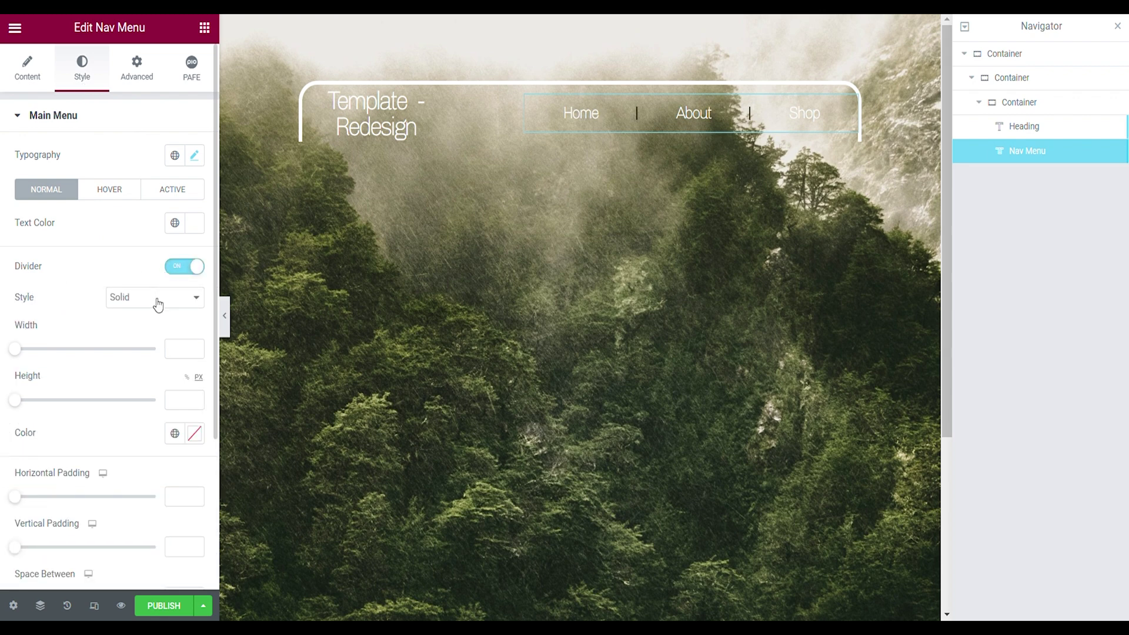
click(178, 351)
click(195, 433)
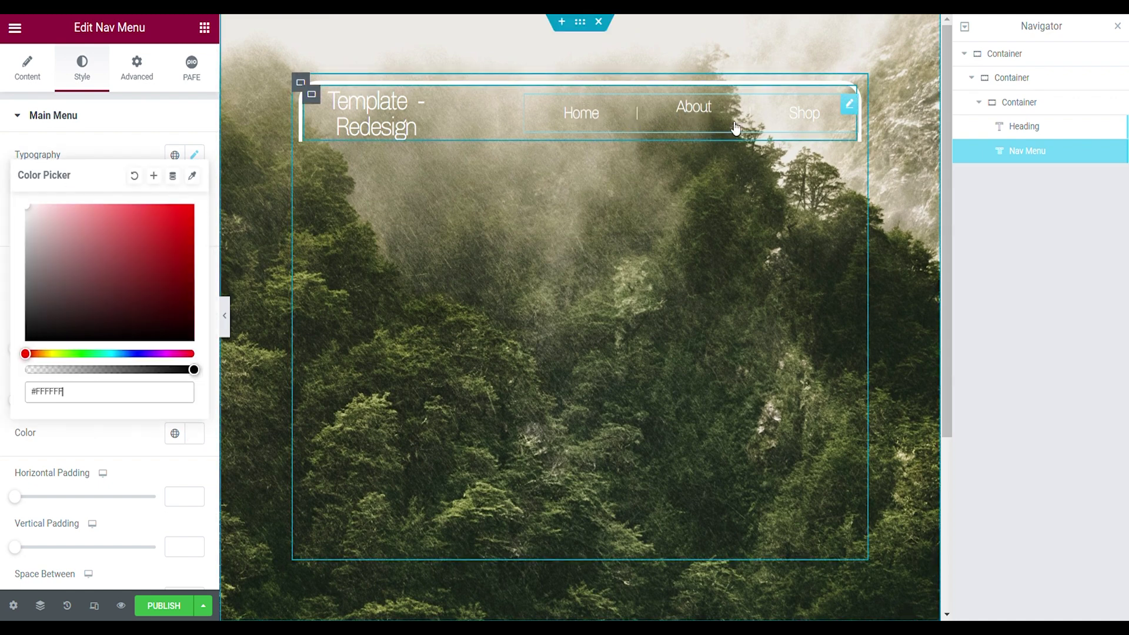
click(224, 316)
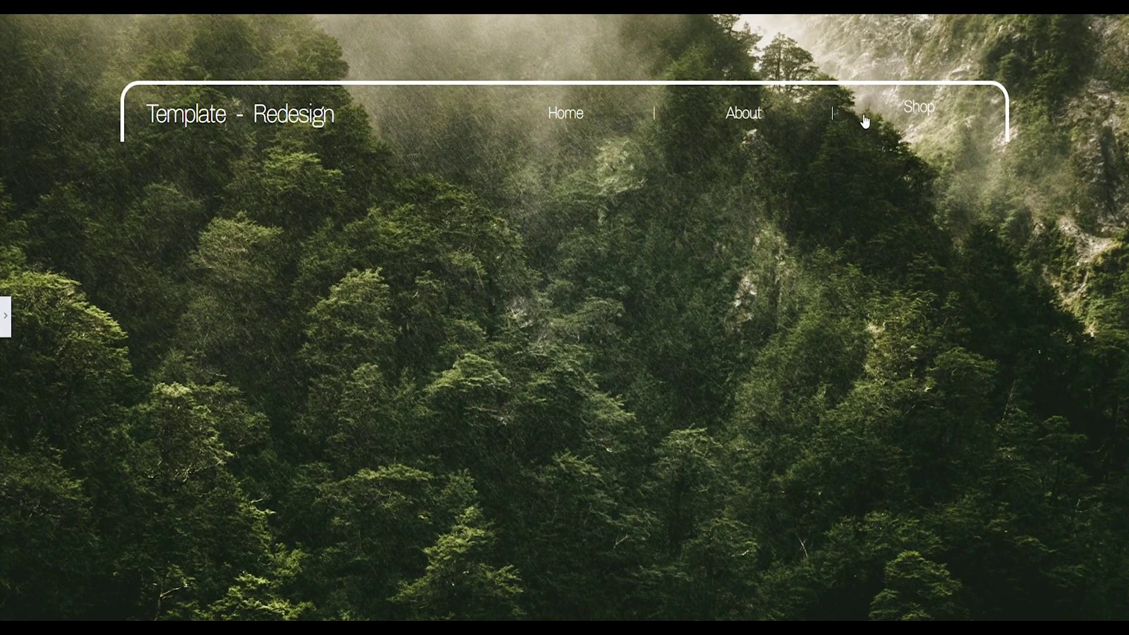
Step: Add a new container and nest it in the inner container directly below the header bar container
click(5, 316)
drag(306, 242, 452, 156)
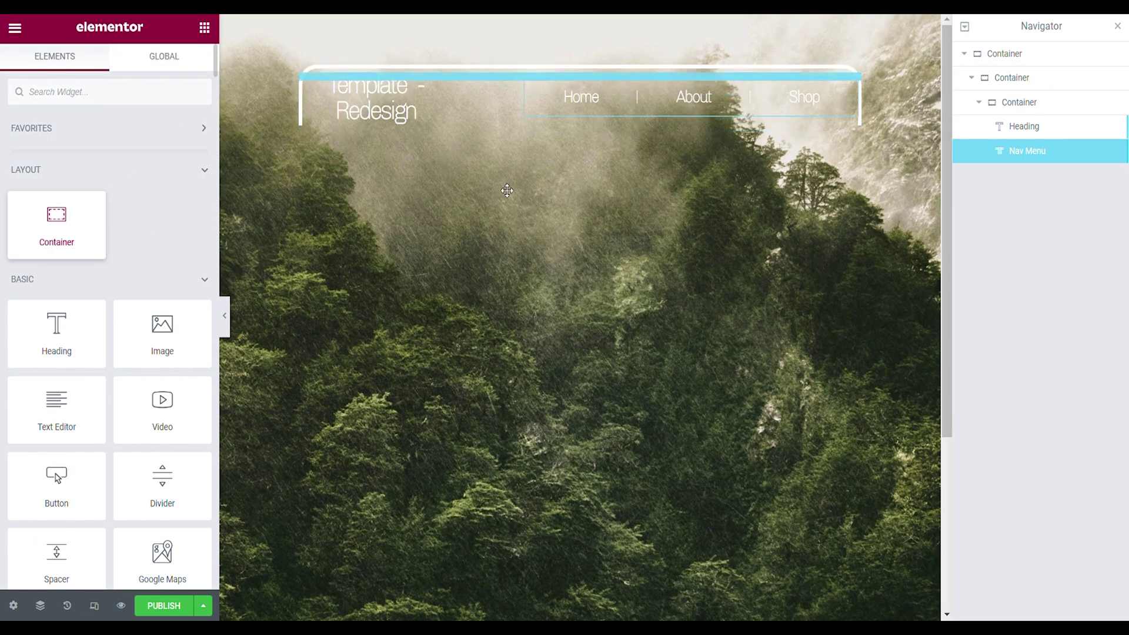
drag(507, 190, 508, 191)
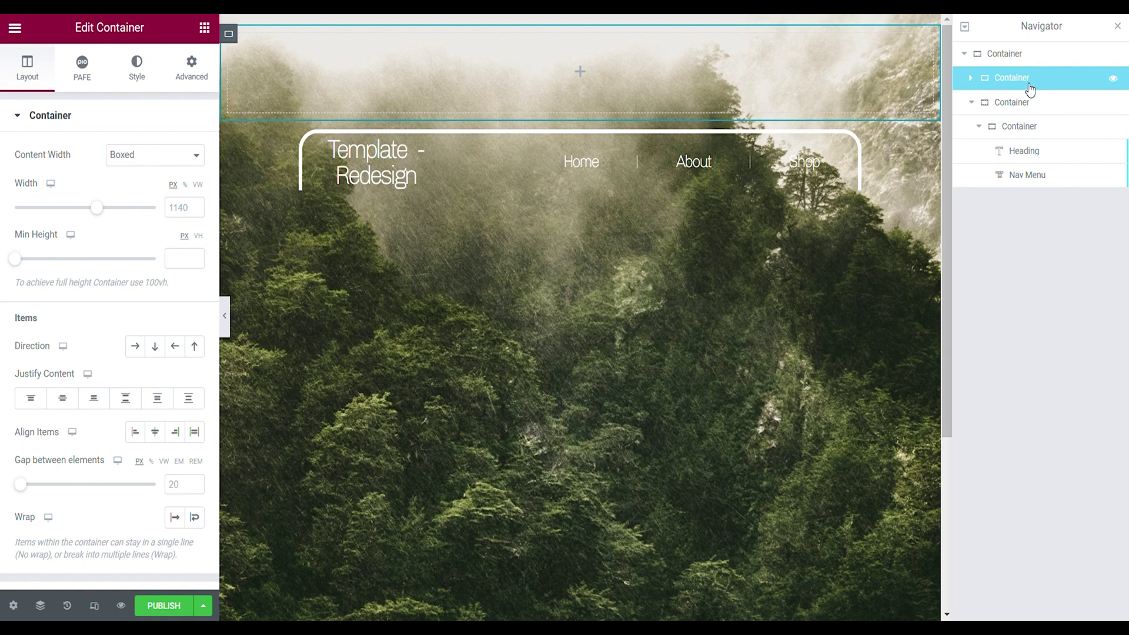
drag(1029, 88, 991, 126)
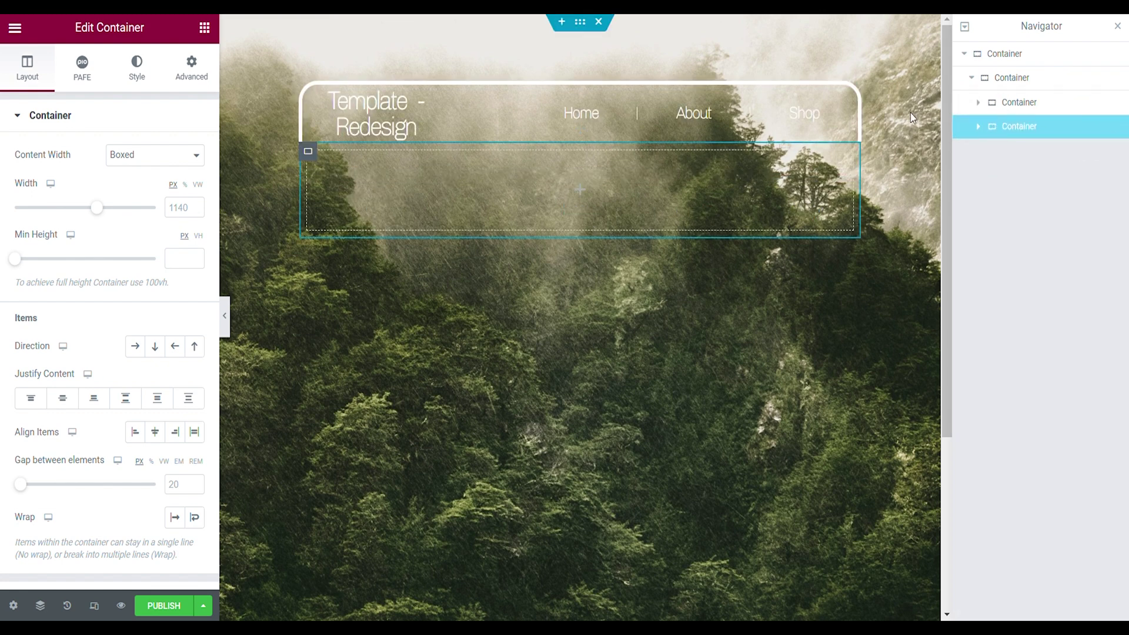
Step: Set the new container's content width to Full Width and its minimum height to 50 VH
click(180, 154)
click(176, 178)
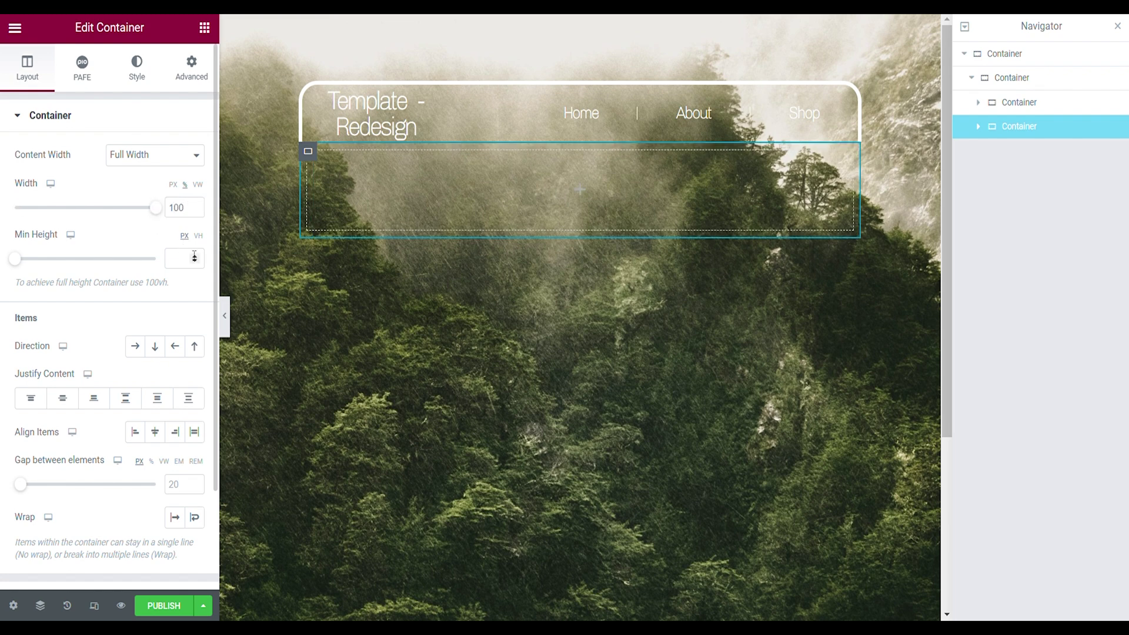
click(198, 237)
click(186, 258)
text(50)
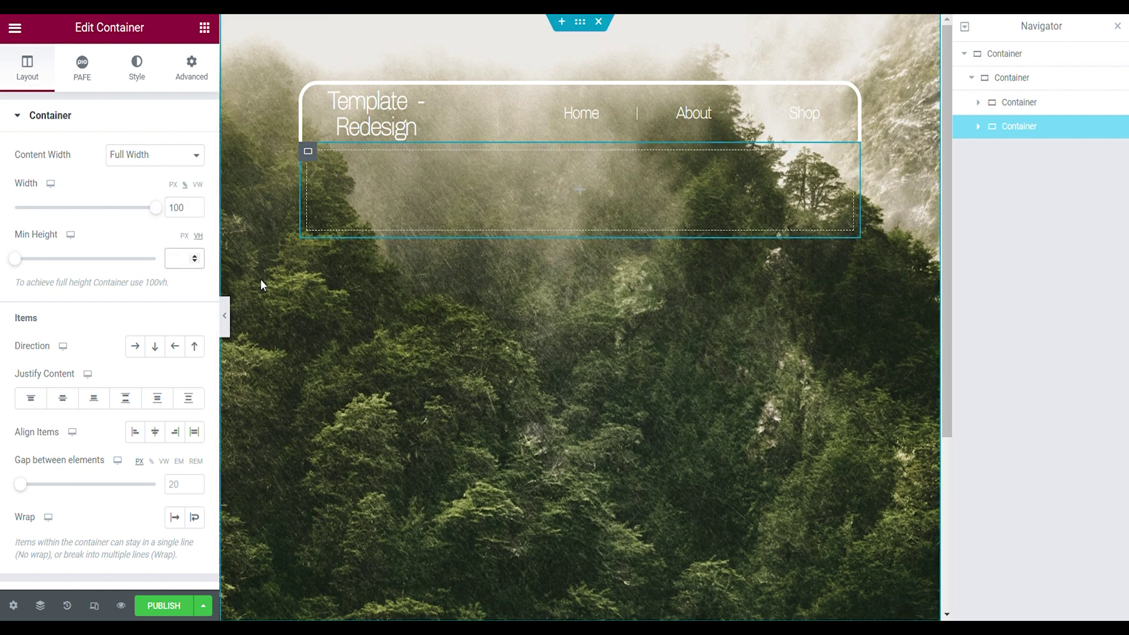
Step: Arrange the container's items in a row, justified to Start and aligned to Center, with a gap of 13 between elements
click(134, 345)
click(42, 402)
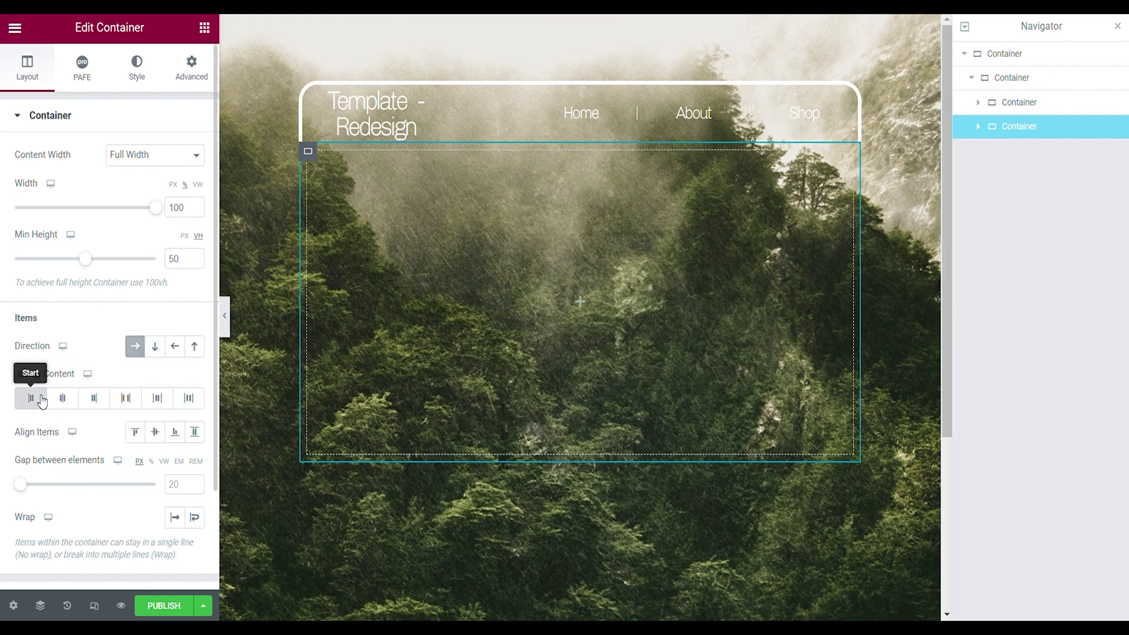
click(156, 439)
click(183, 492)
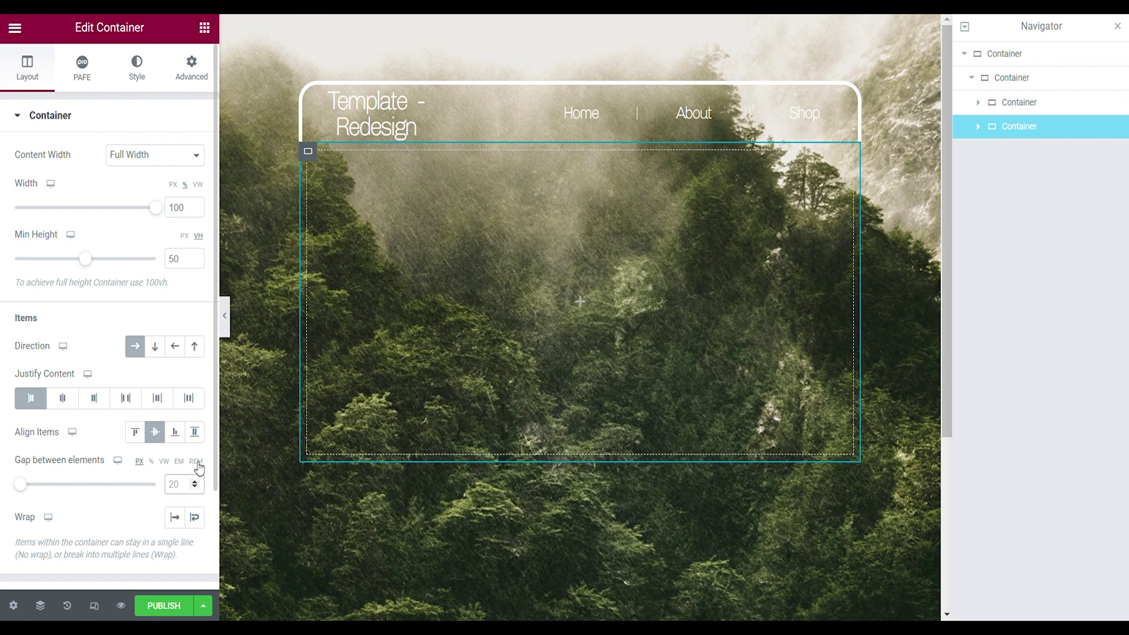
text(13)
Step: Set the container's margin and padding to 0 on all sides with unlinked values, then check the full-width preview
click(194, 79)
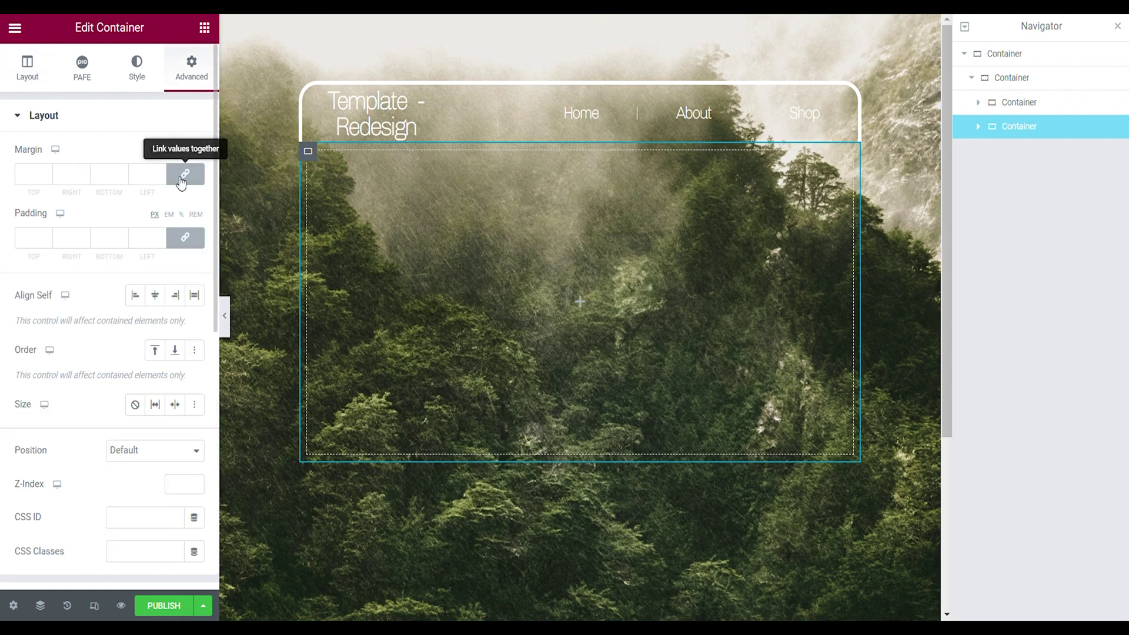
click(181, 233)
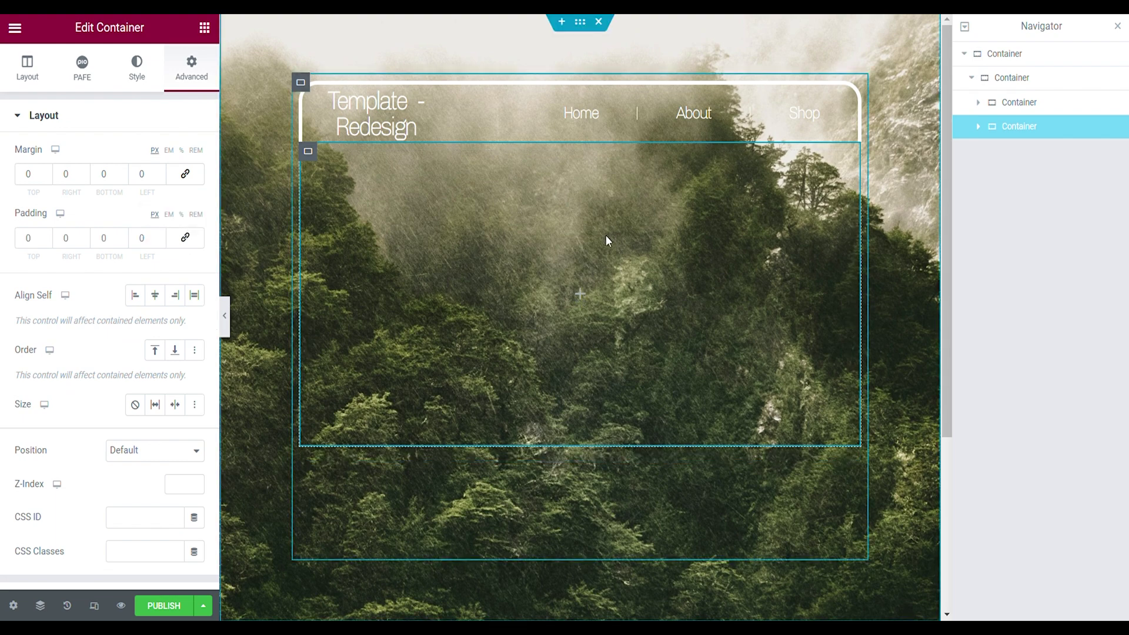
click(226, 316)
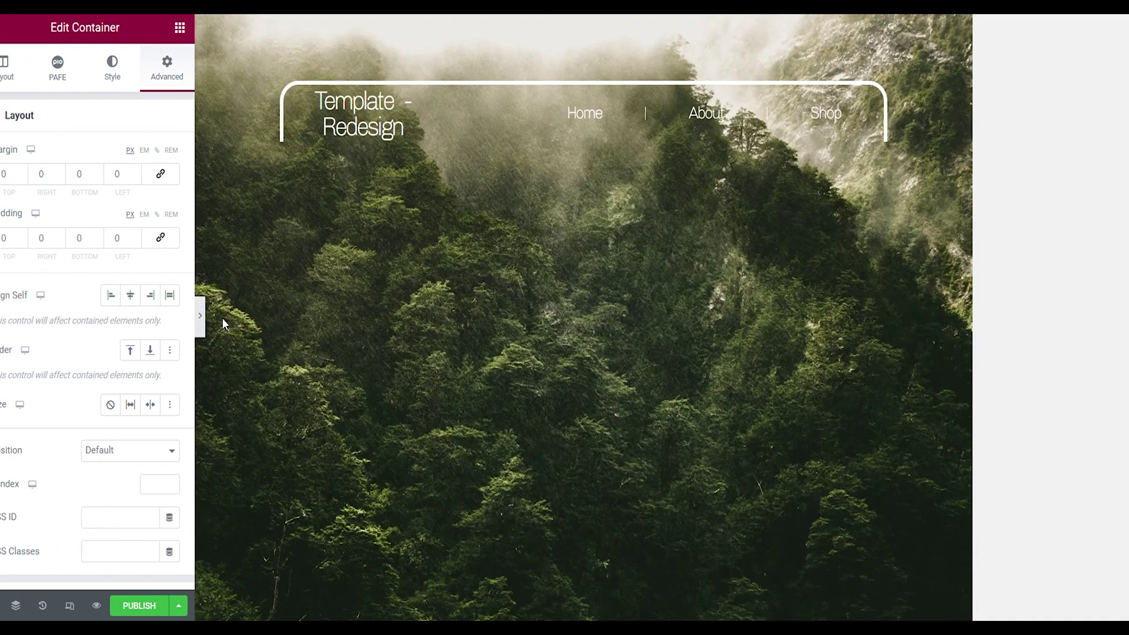
click(5, 316)
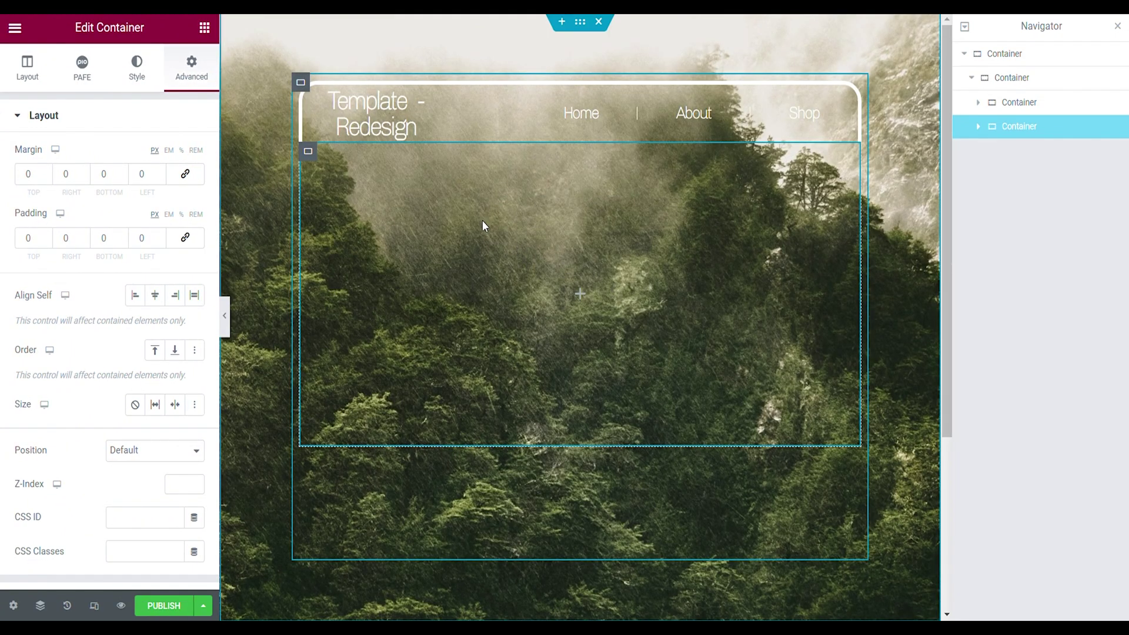
Step: Give the container a solid border with a right width of 5, keeping the top and bottom widths at 0
click(152, 77)
click(101, 433)
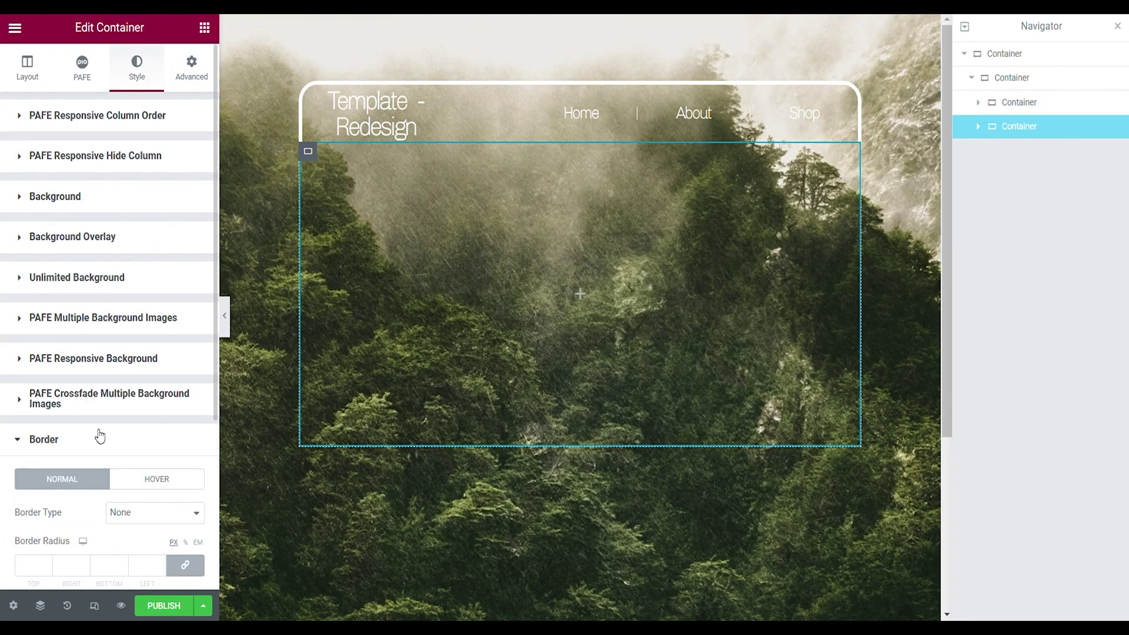
scroll(112, 382, down, 3)
click(133, 345)
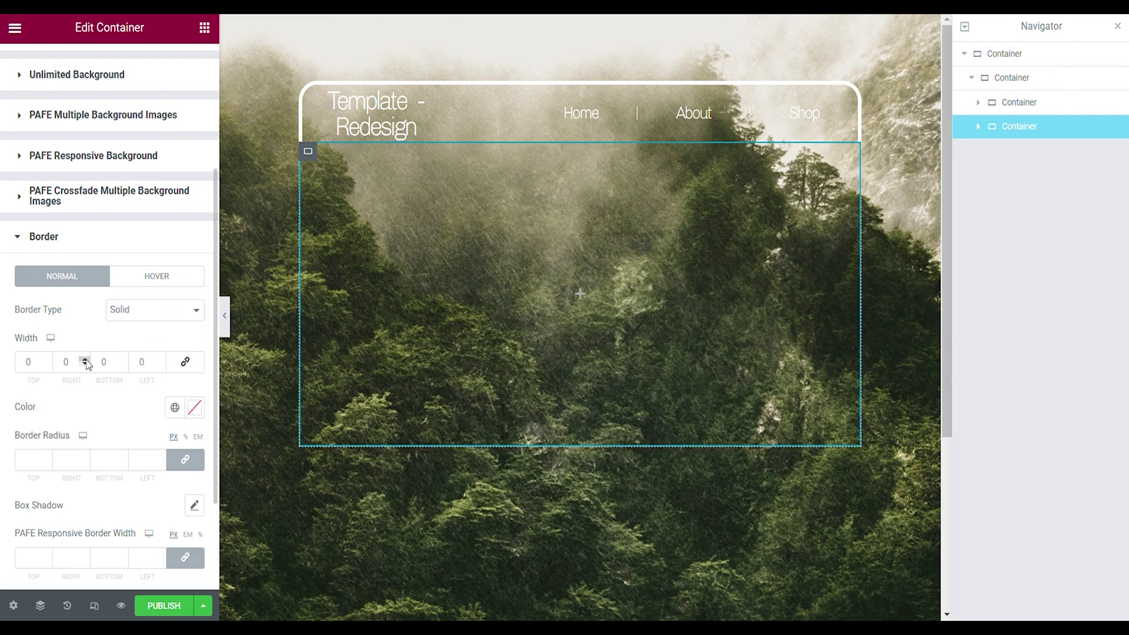
click(85, 360)
click(86, 360)
click(86, 360)
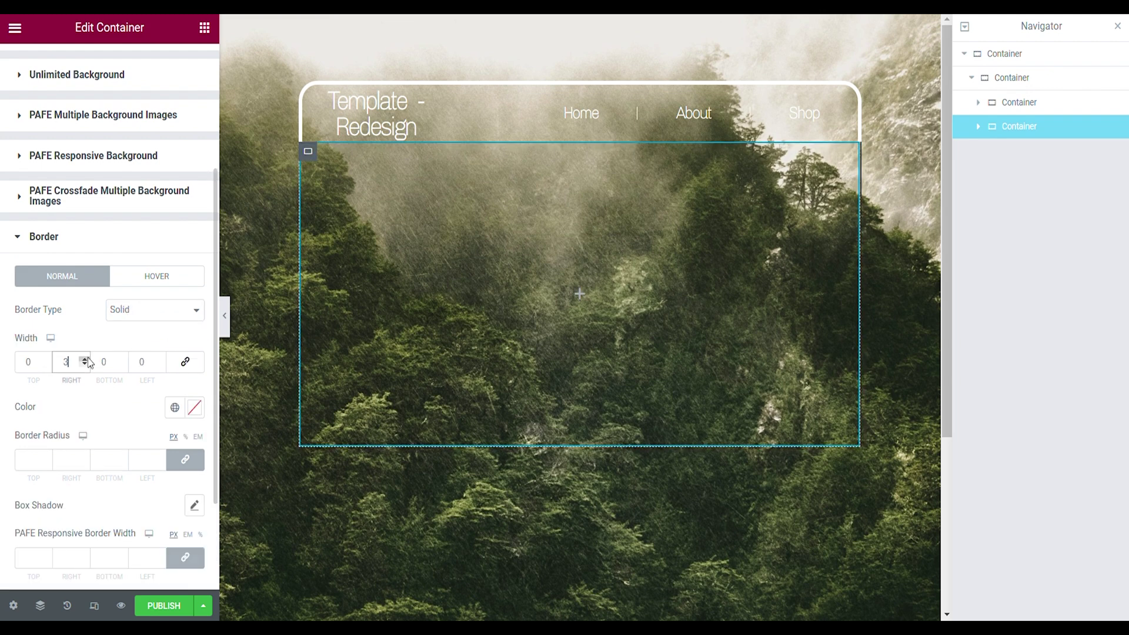
click(85, 359)
click(85, 359)
Step: Match the container's left border width to its right side and color the border white (#FFFFFF)
click(161, 360)
click(161, 359)
click(161, 360)
click(162, 360)
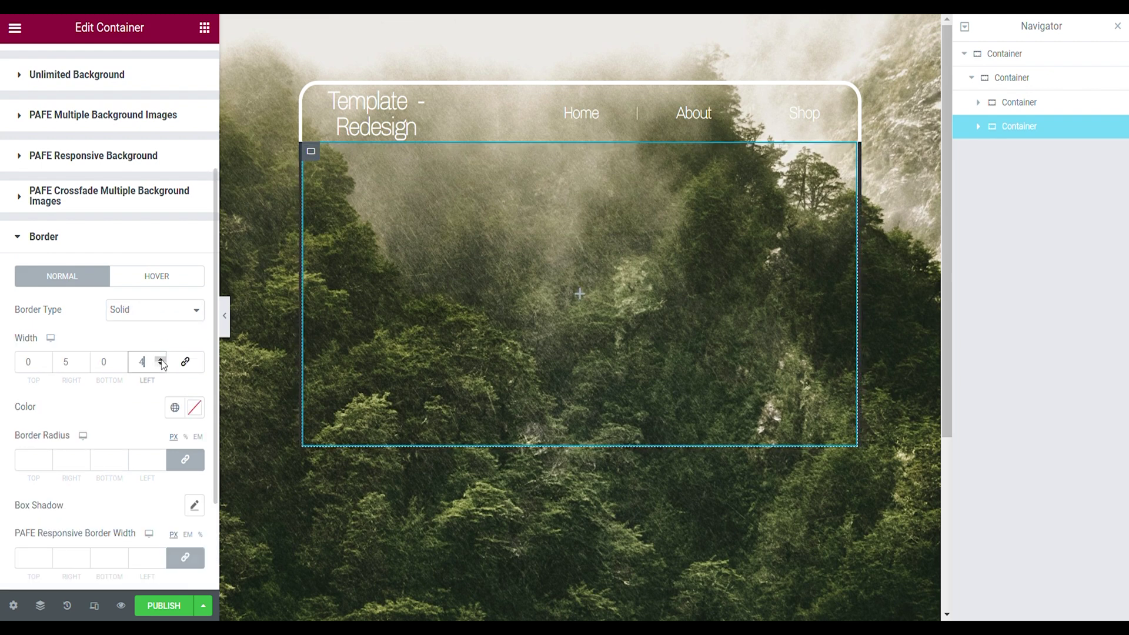
click(194, 407)
drag(114, 264, 27, 181)
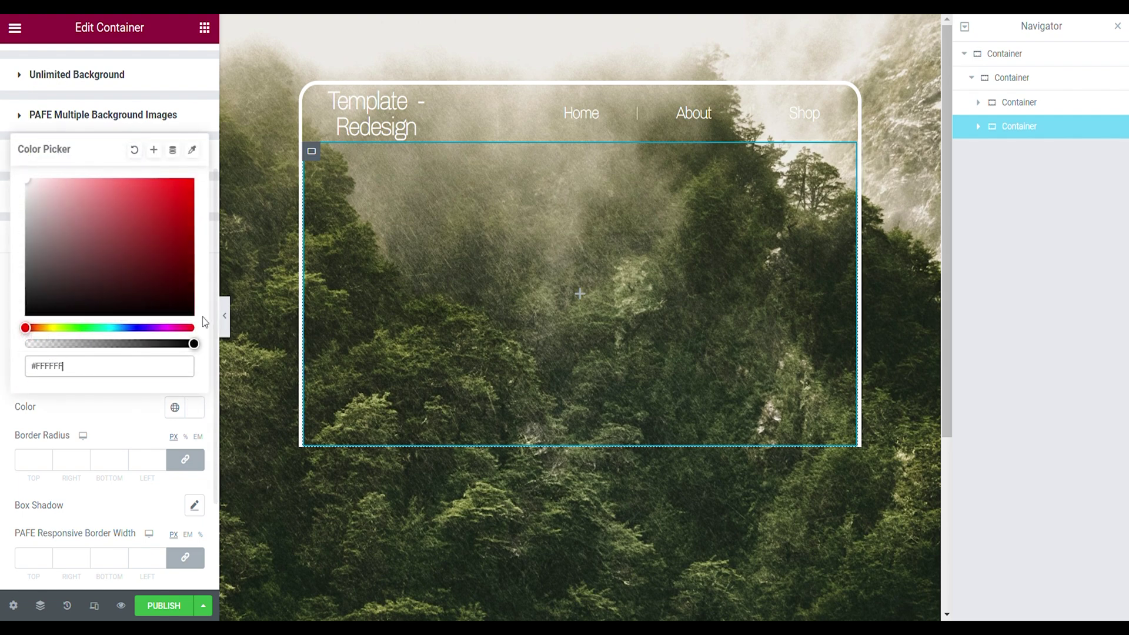
Step: Nest a full-width container inside the bordered content container, with a width of 11% and a minimum height of 35 VH
click(227, 322)
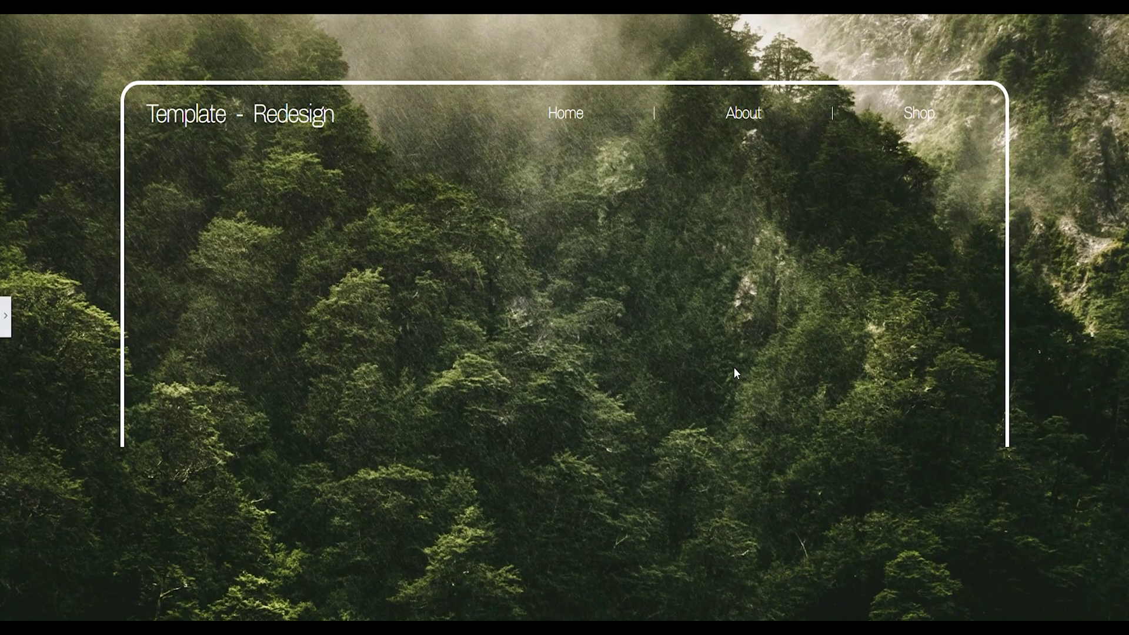
key(ctrl+p)
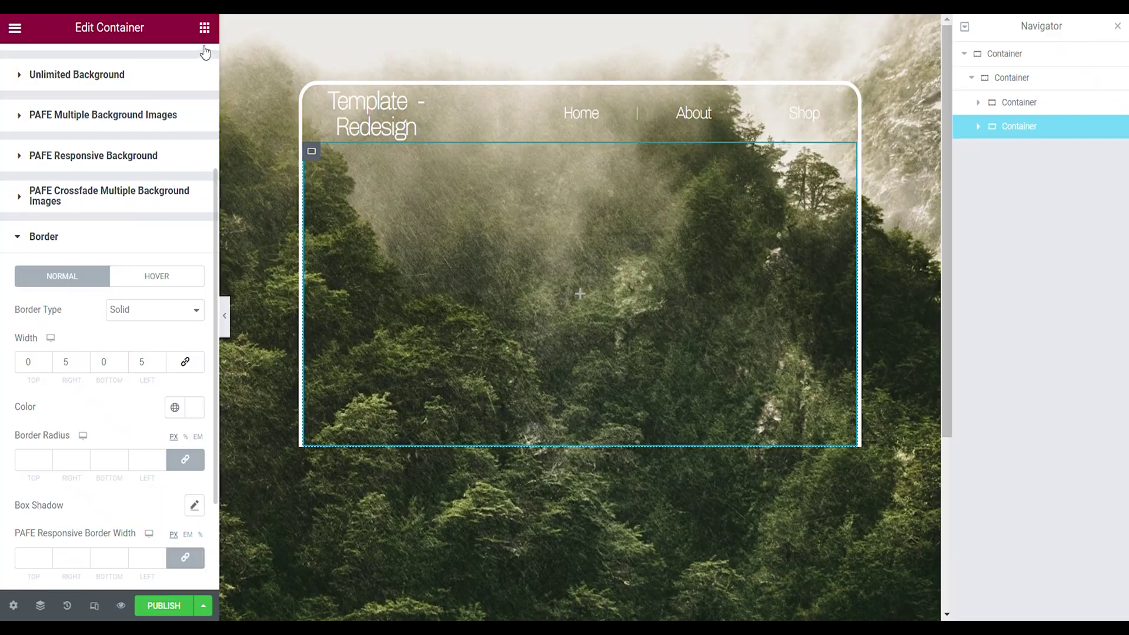
click(207, 30)
drag(56, 224, 415, 245)
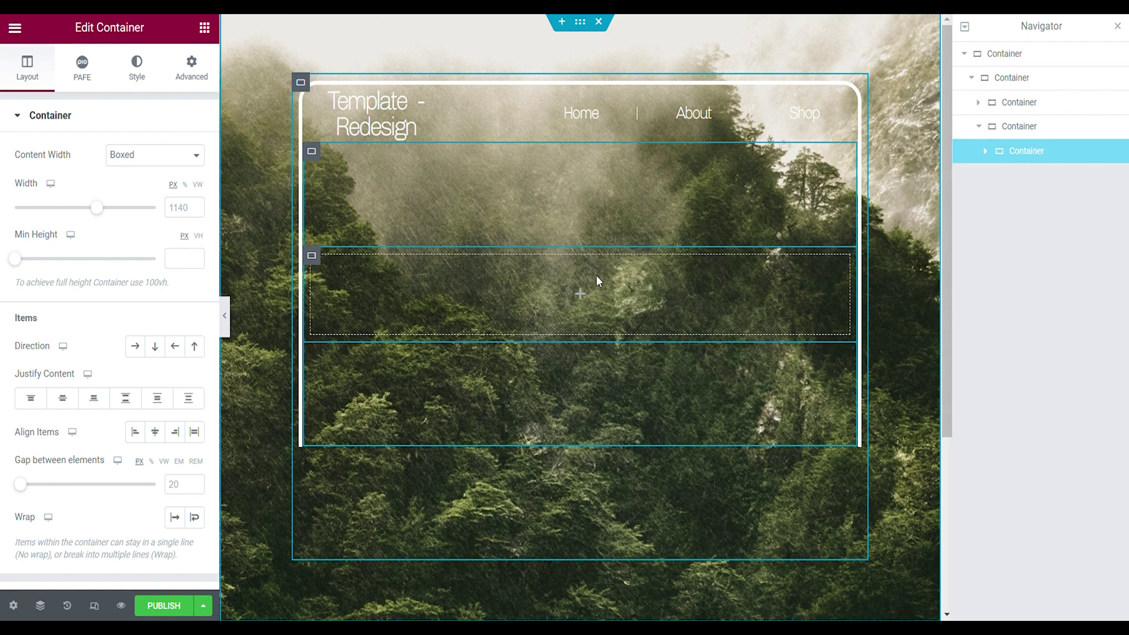
click(144, 190)
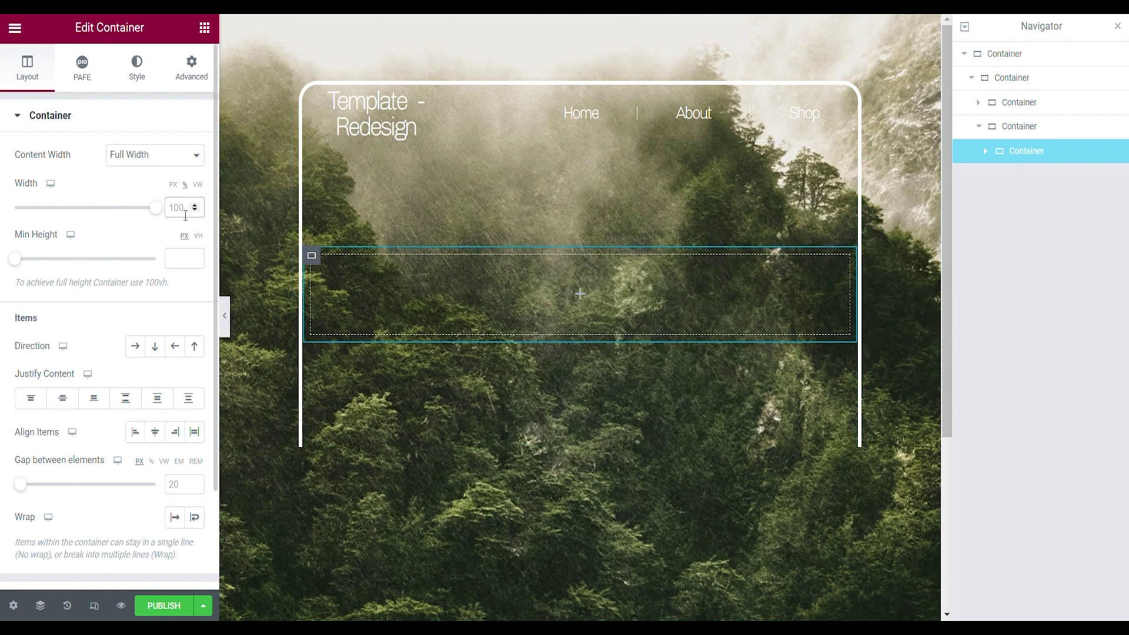
text(11)
click(198, 236)
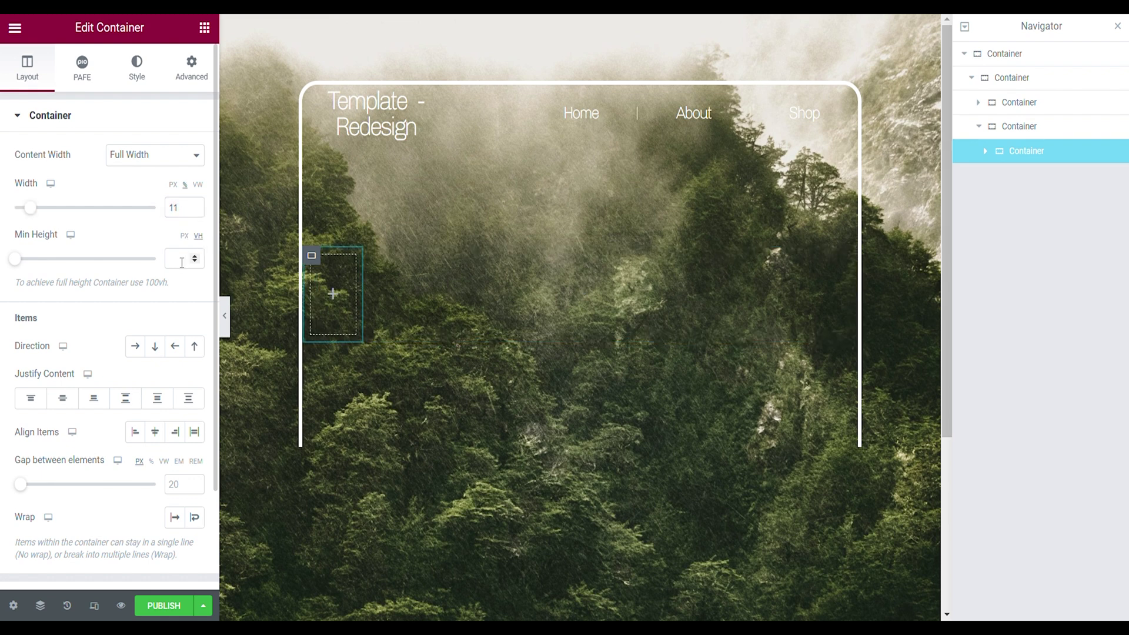
click(181, 263)
text(35)
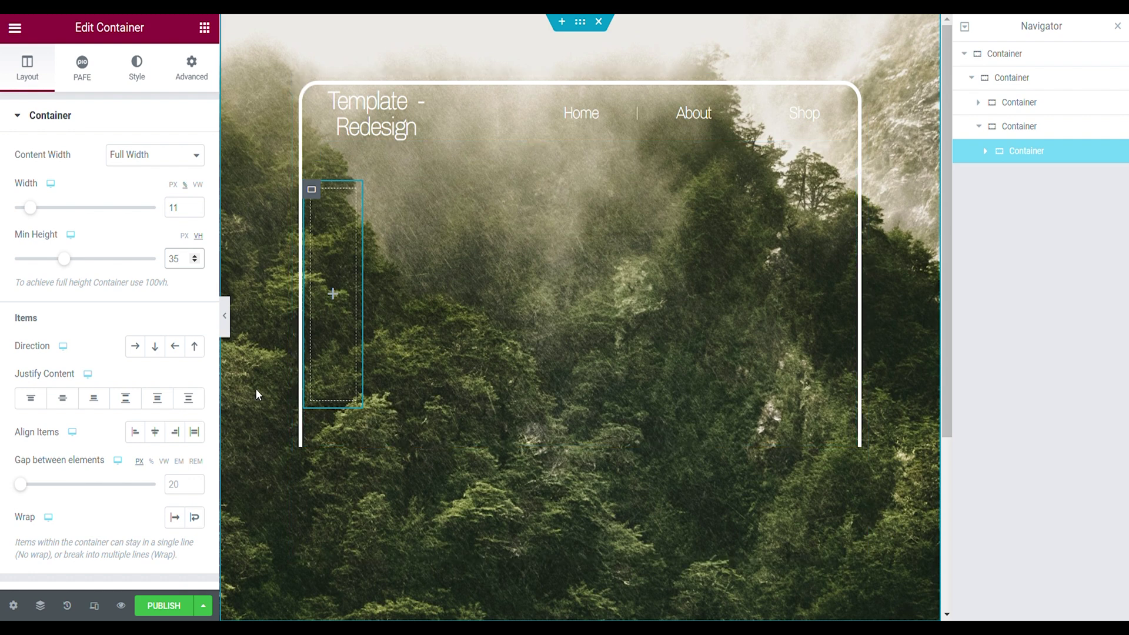
Step: Arrange the nested container's items in a column, justified and aligned to Start, with a gap of 5 between elements
click(154, 346)
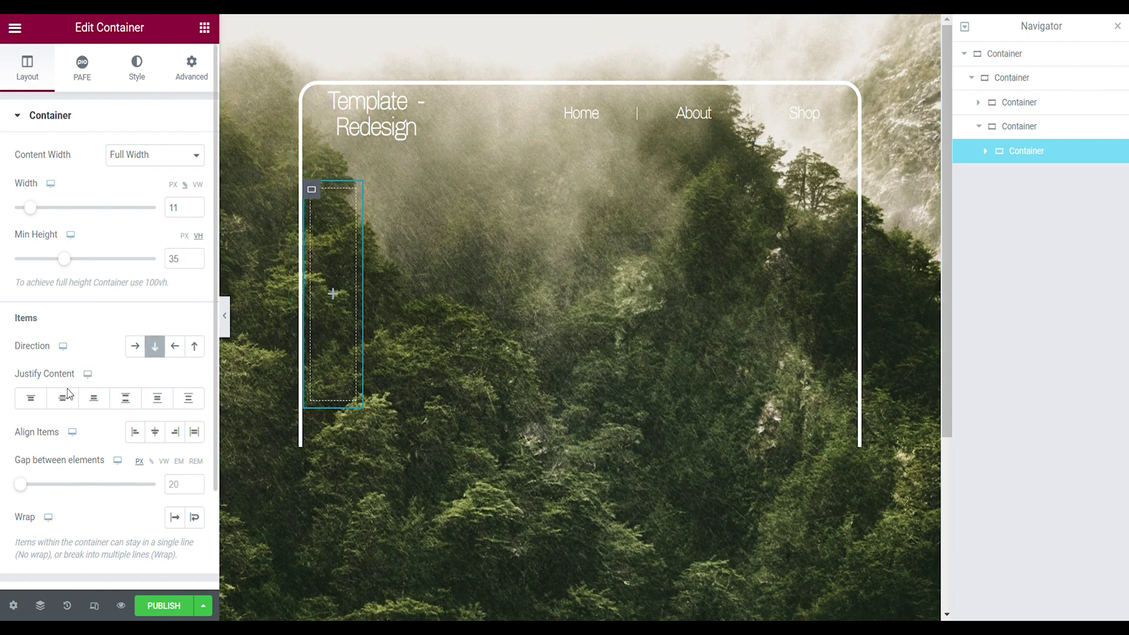
click(34, 405)
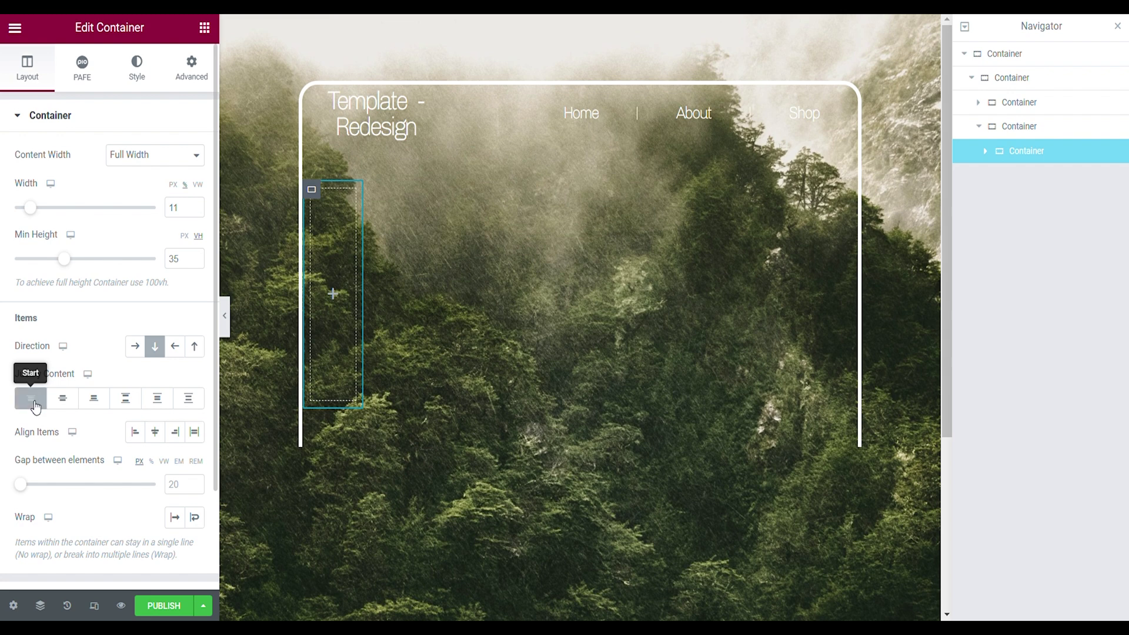
click(136, 435)
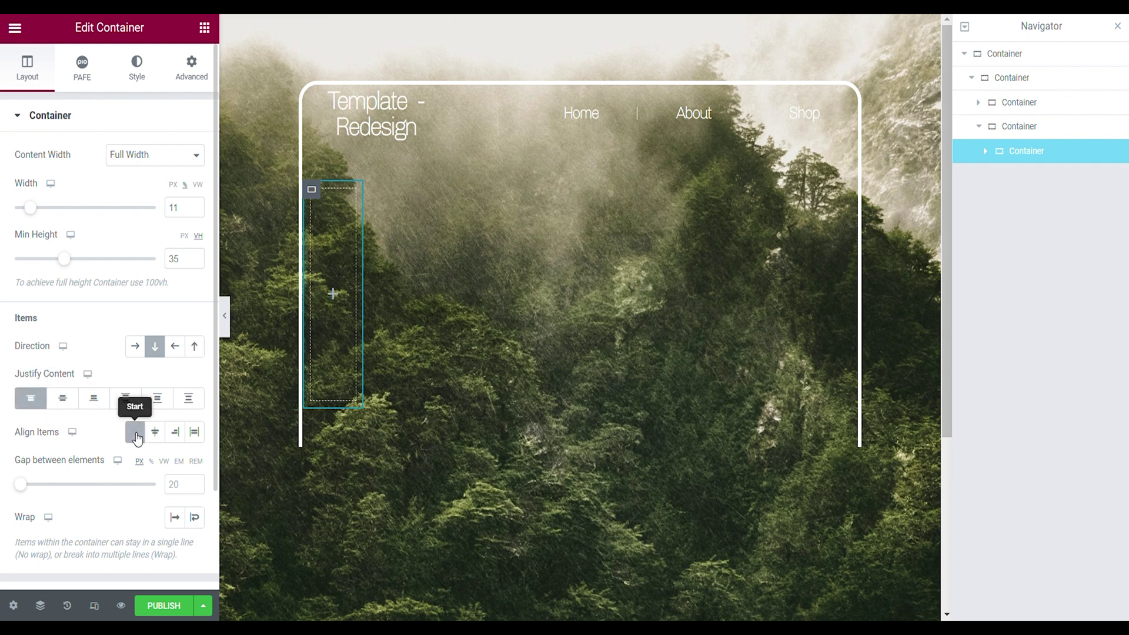
click(171, 490)
text(5)
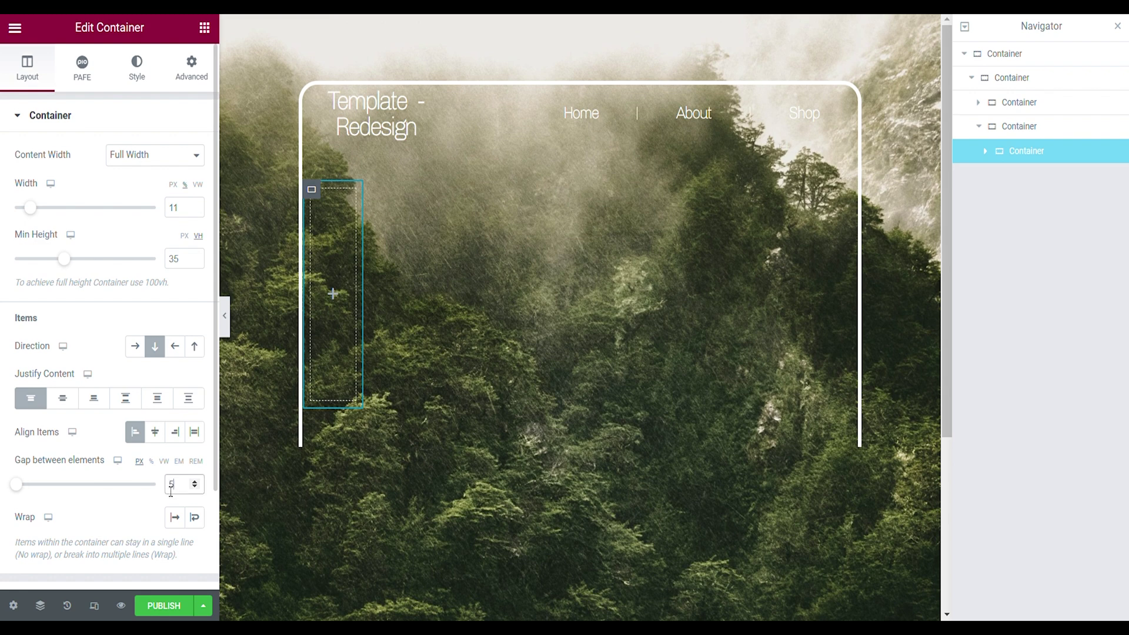
Step: Set the nested container's margin and padding to 0 with unlinked values, except for a left margin of 25%
click(195, 78)
click(181, 176)
click(185, 237)
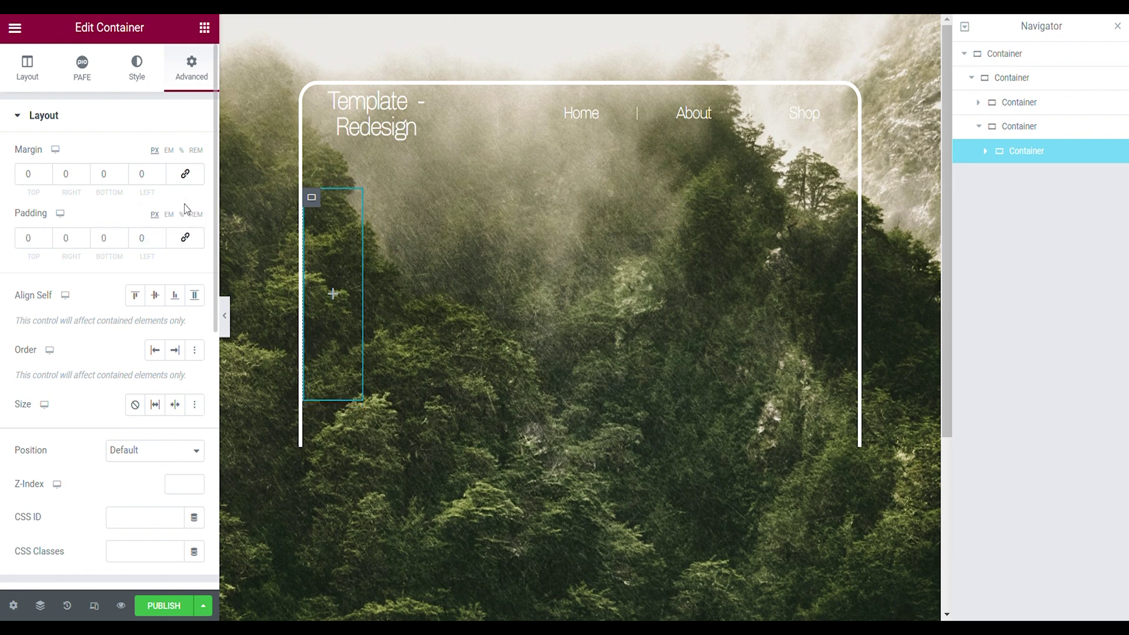
click(160, 179)
text(25)
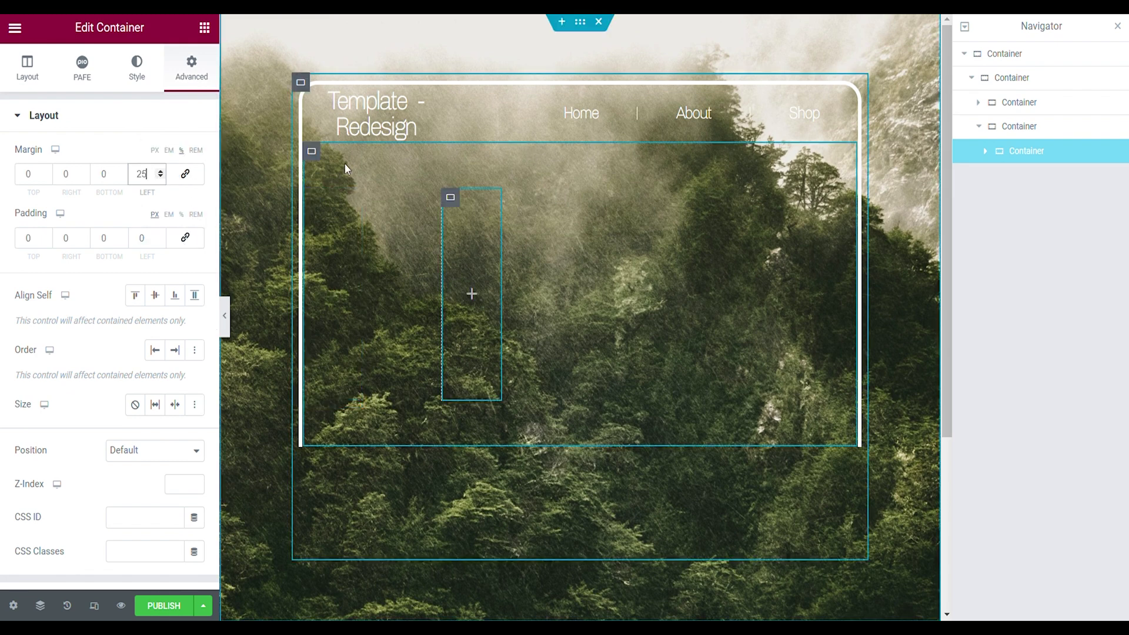
Step: Check the title heading's layout settings, and set the nested container's top, right and left padding to 1
click(359, 116)
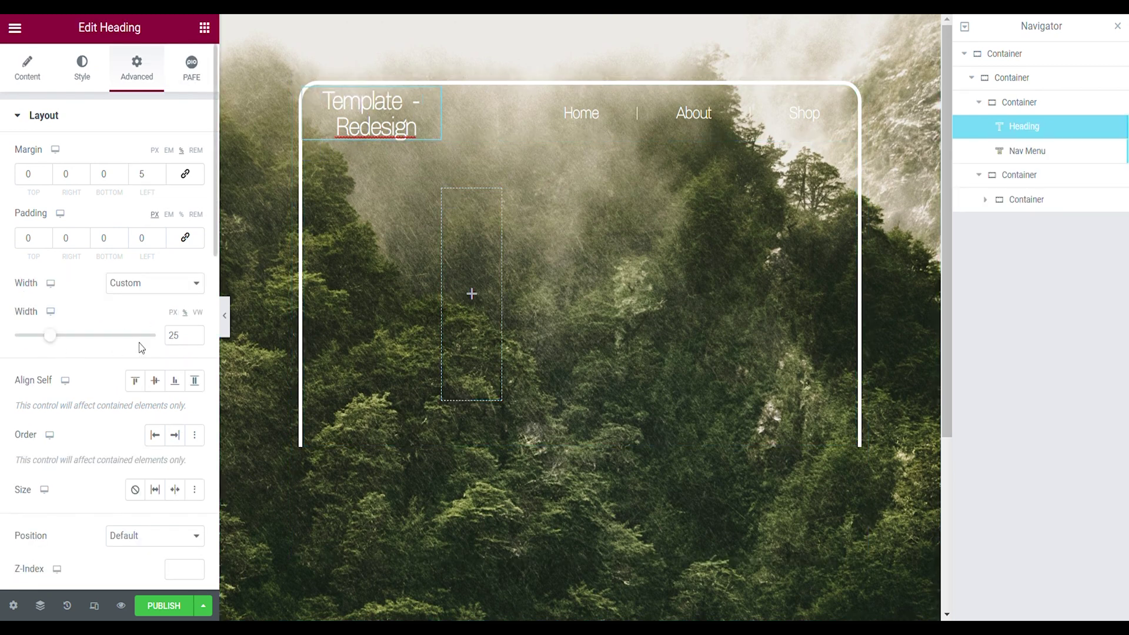
click(452, 202)
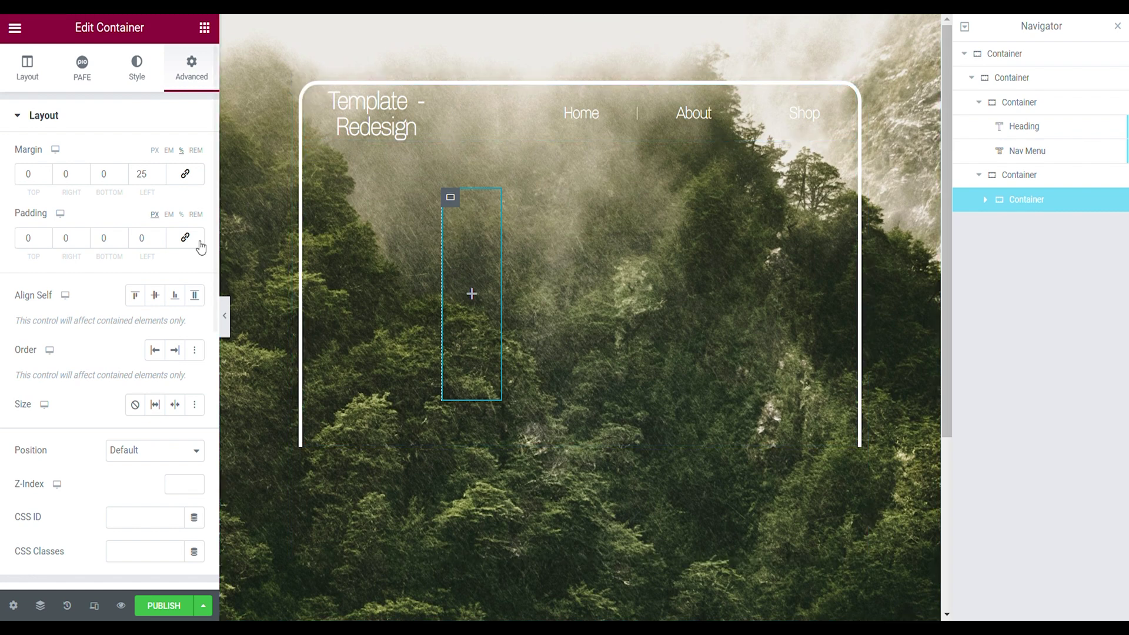
click(159, 236)
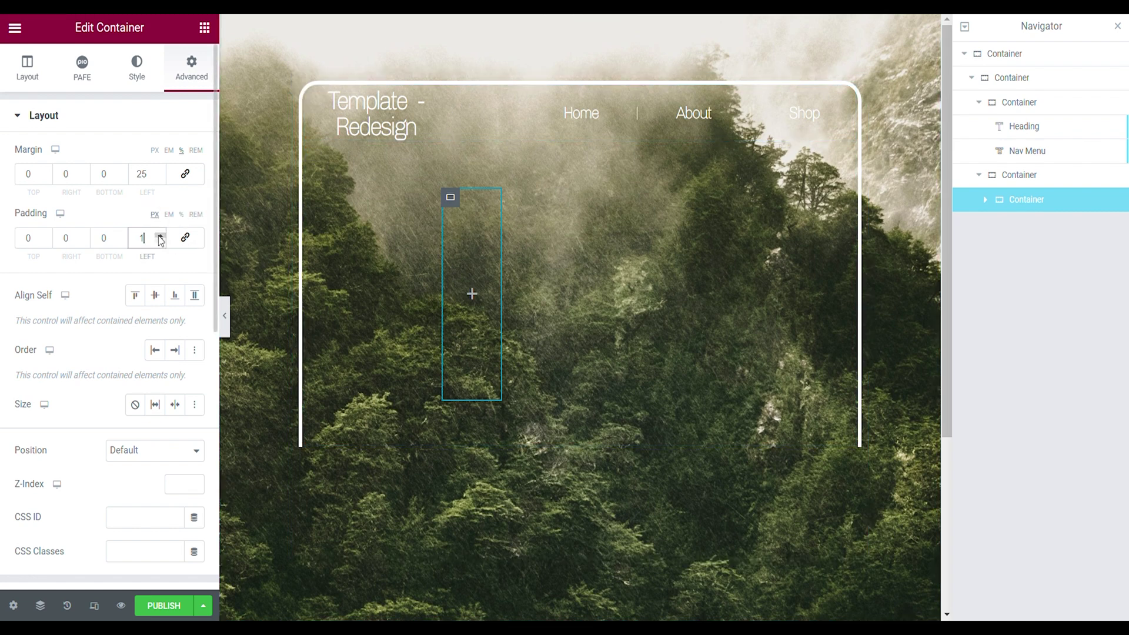
click(86, 236)
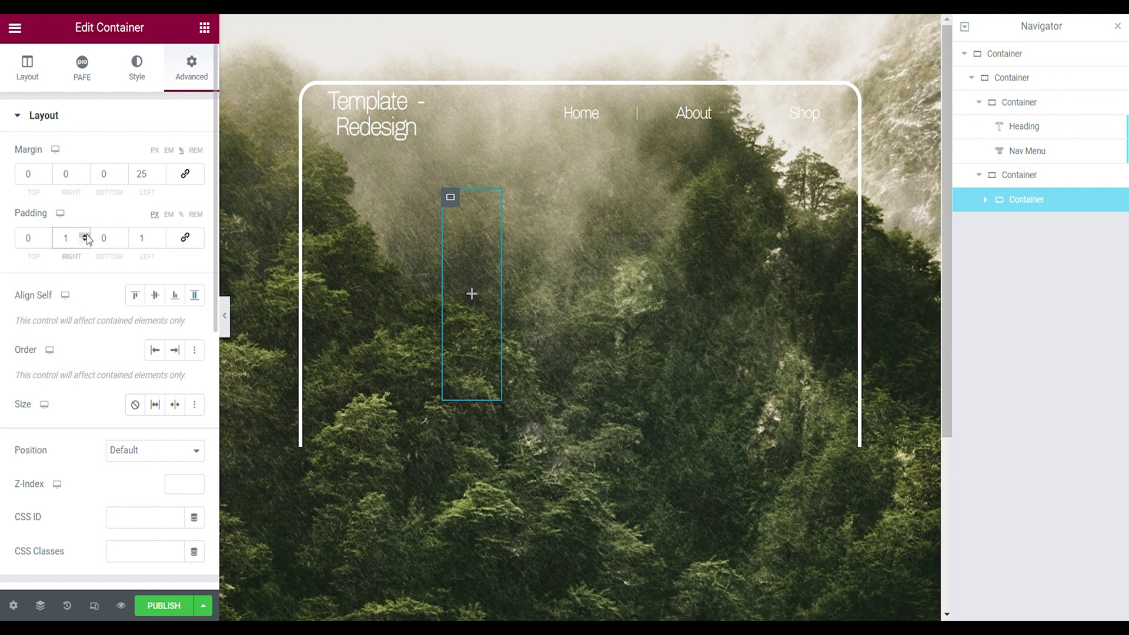
click(185, 236)
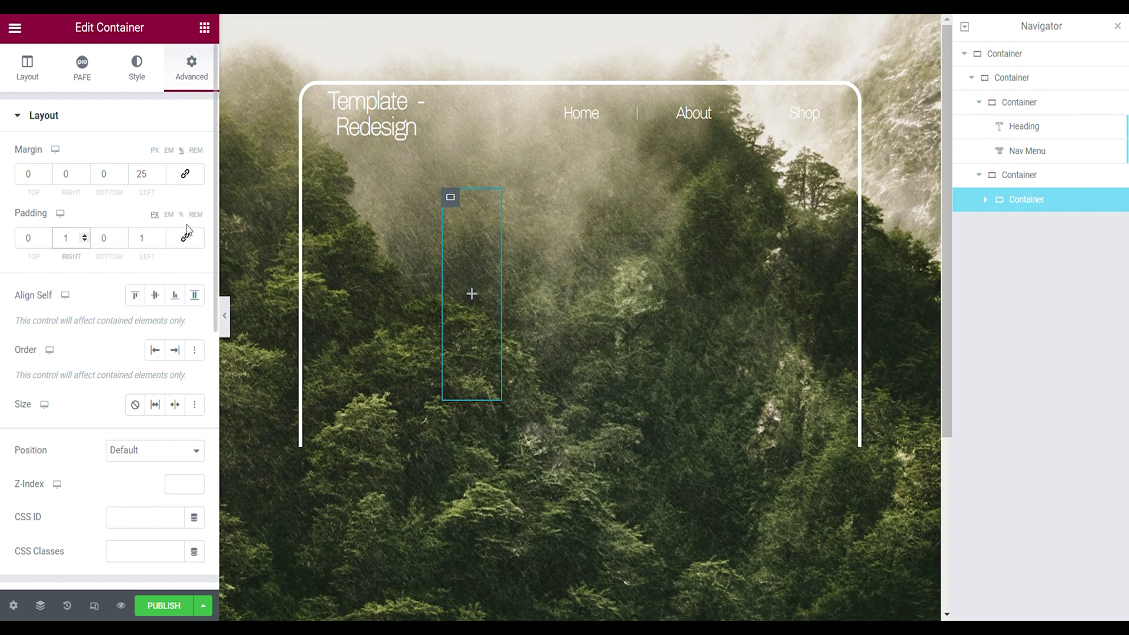
click(48, 236)
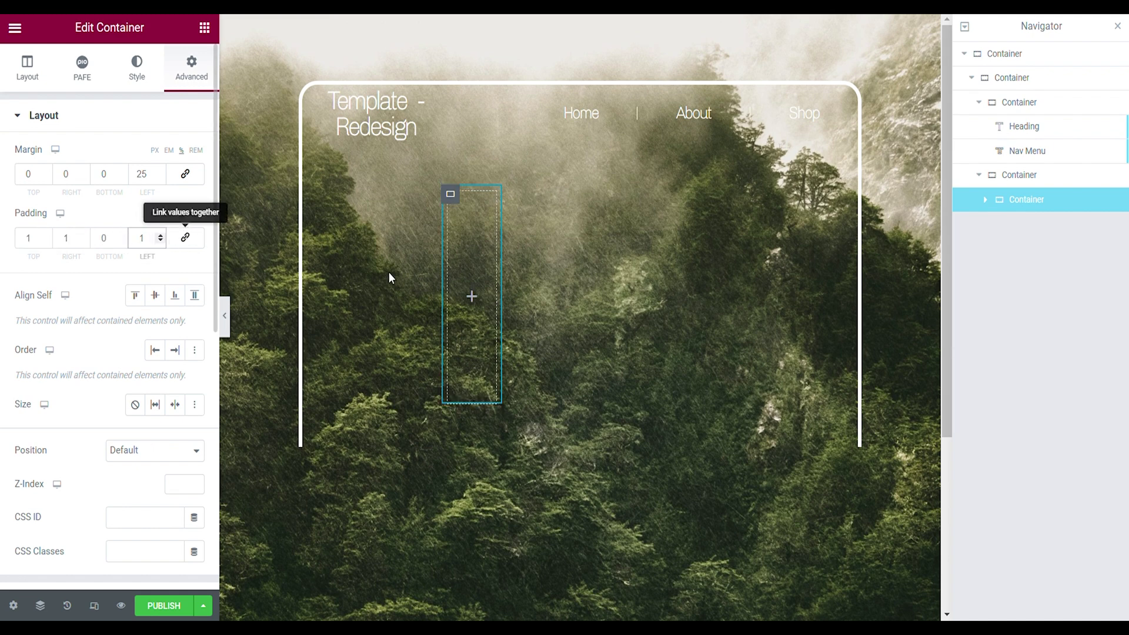
Step: Add an icon to the nested container and choose the tree icon from the icon library
click(204, 28)
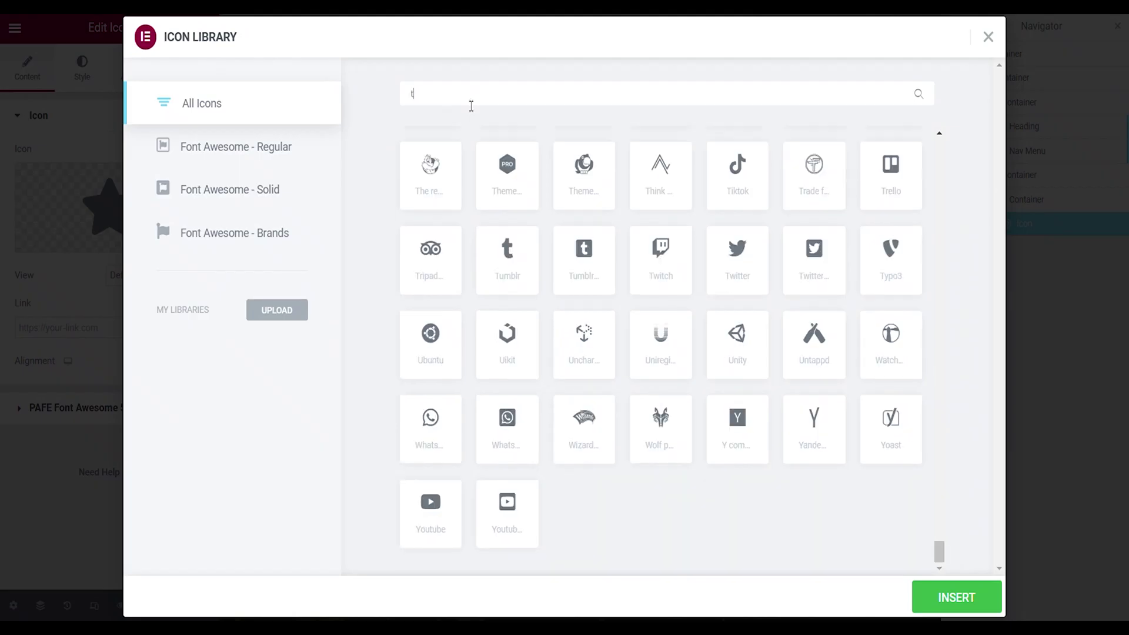
text(tree)
click(509, 197)
click(955, 597)
Step: Color the tree icon green and reduce its size
click(83, 64)
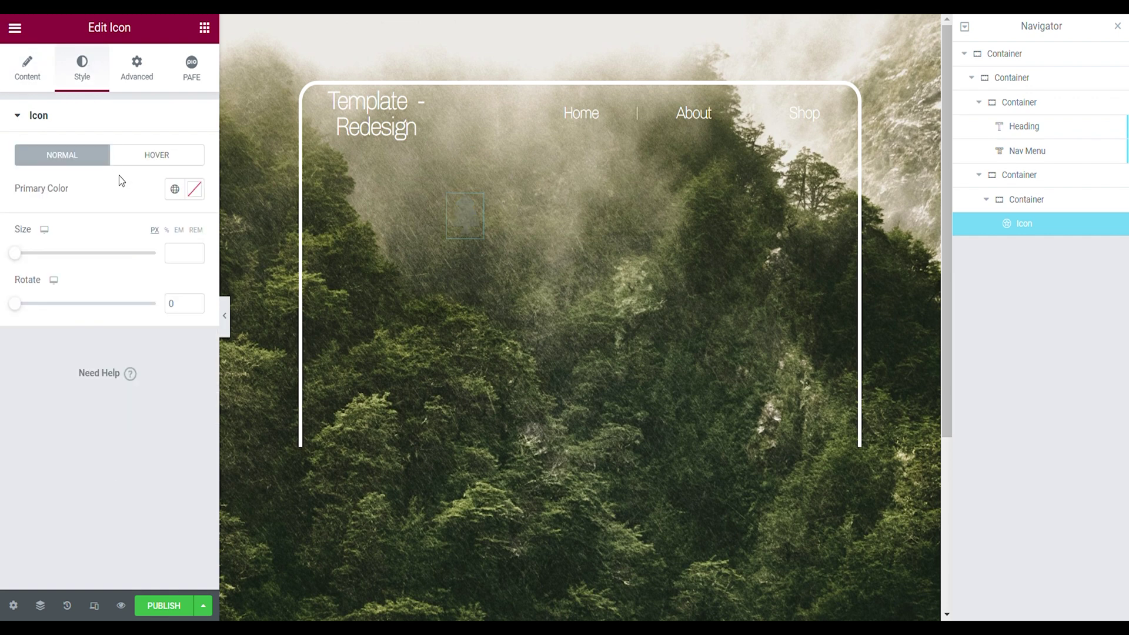
click(195, 189)
text(green)
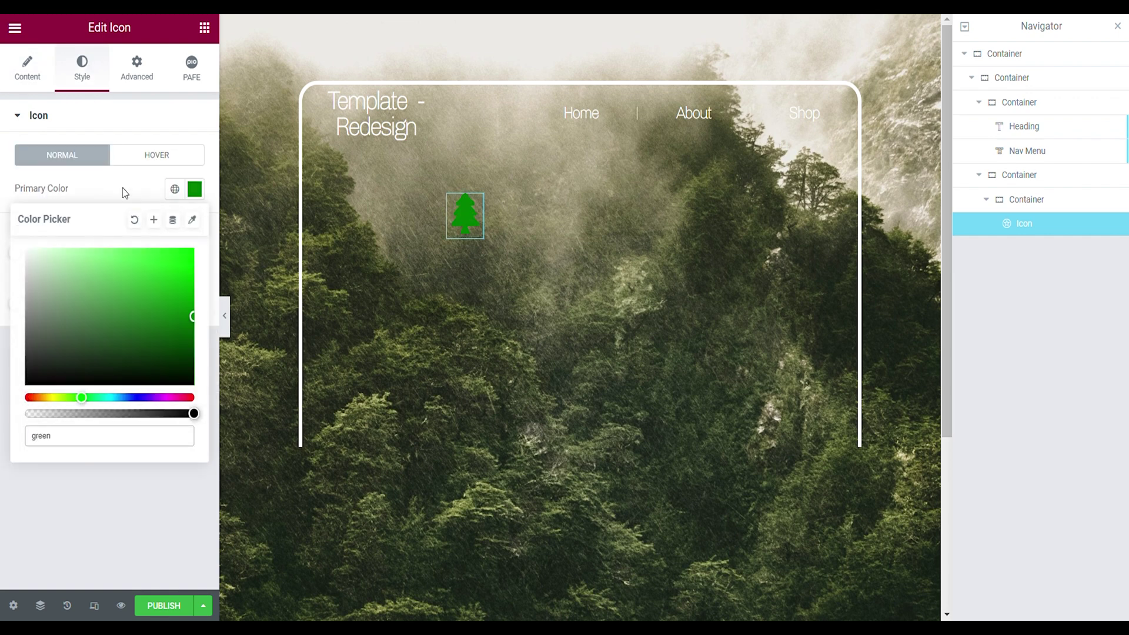
click(122, 187)
click(168, 230)
Step: Add a heading reading "Donate" below the tree icon and color its text white
click(205, 28)
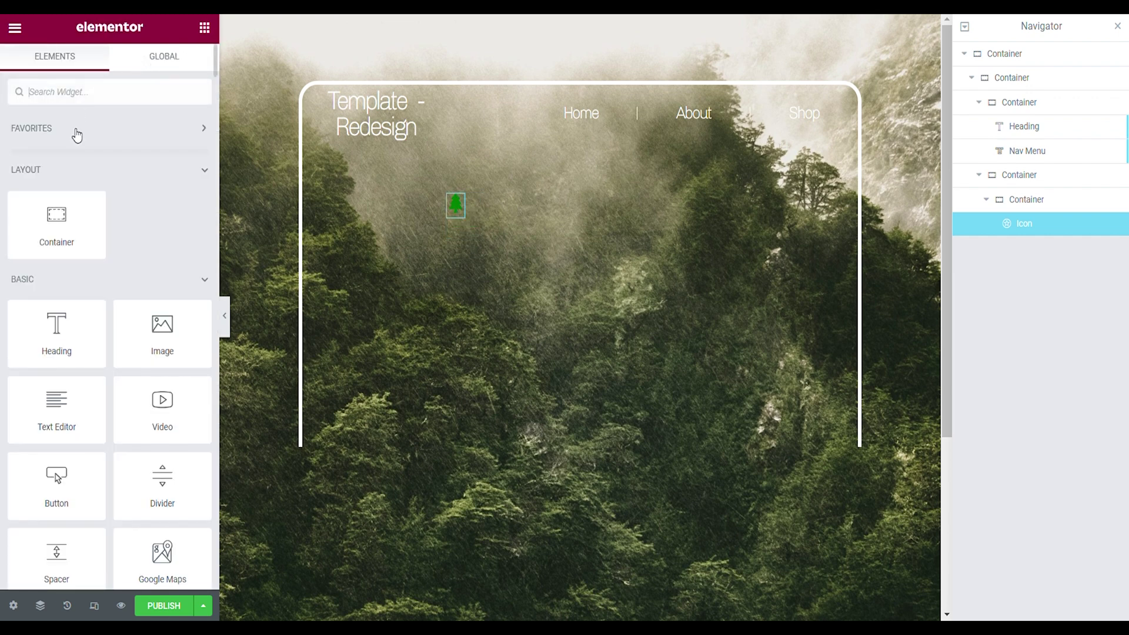
drag(73, 333, 297, 288)
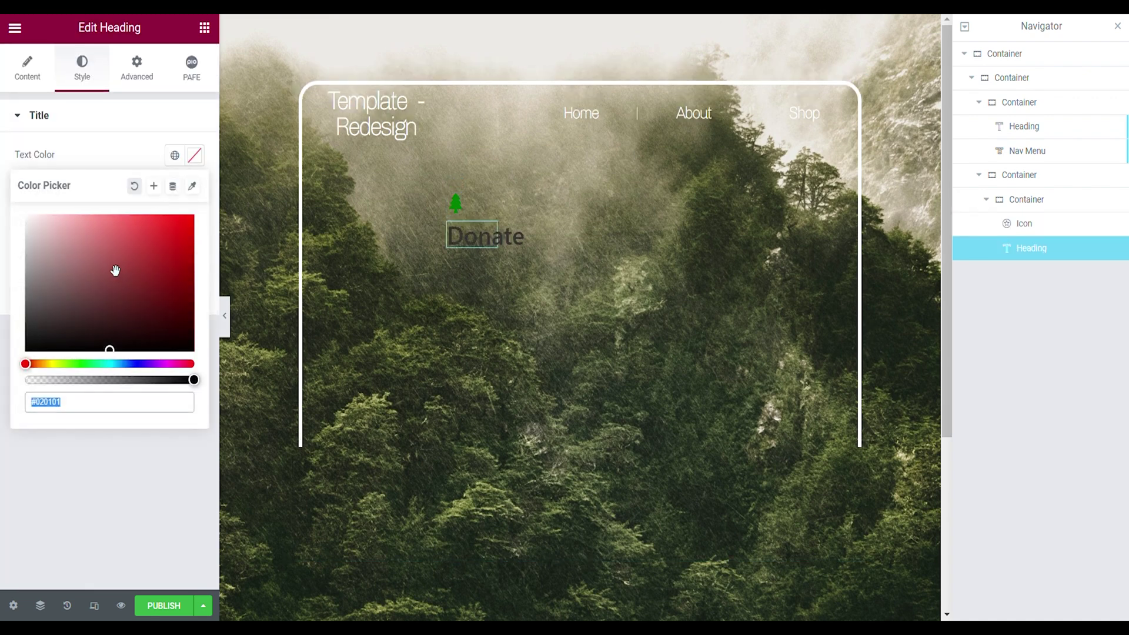
click(125, 157)
Step: Set the Donate heading's typography to Chivo, size 1 EM, weight 600 (Semi Bold)
click(194, 188)
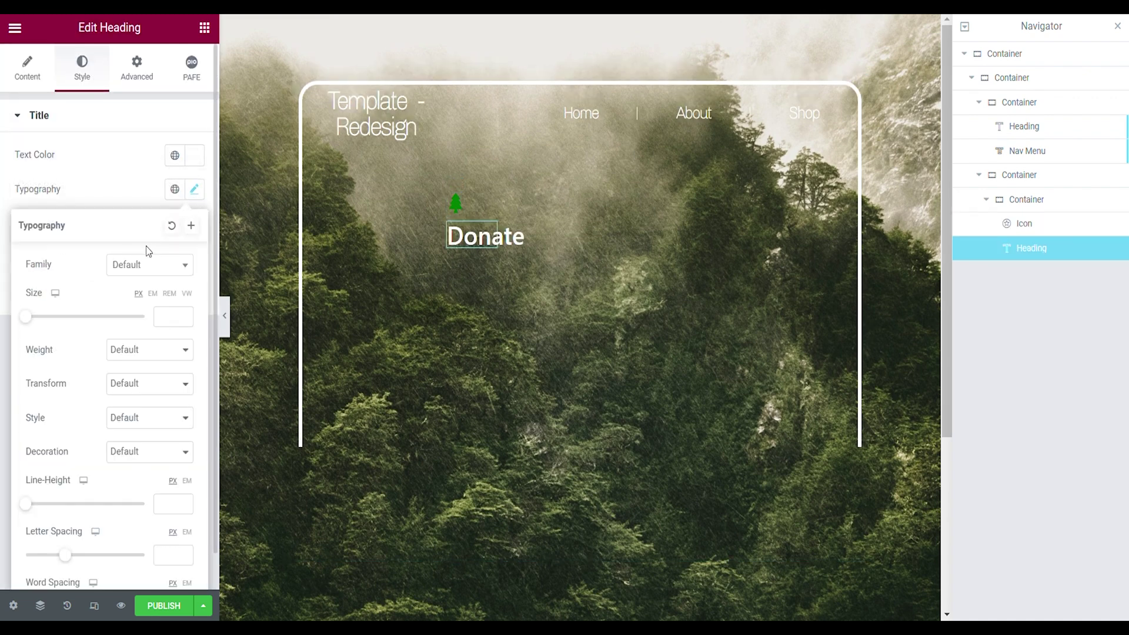
click(150, 265)
click(156, 303)
click(160, 316)
text(1)
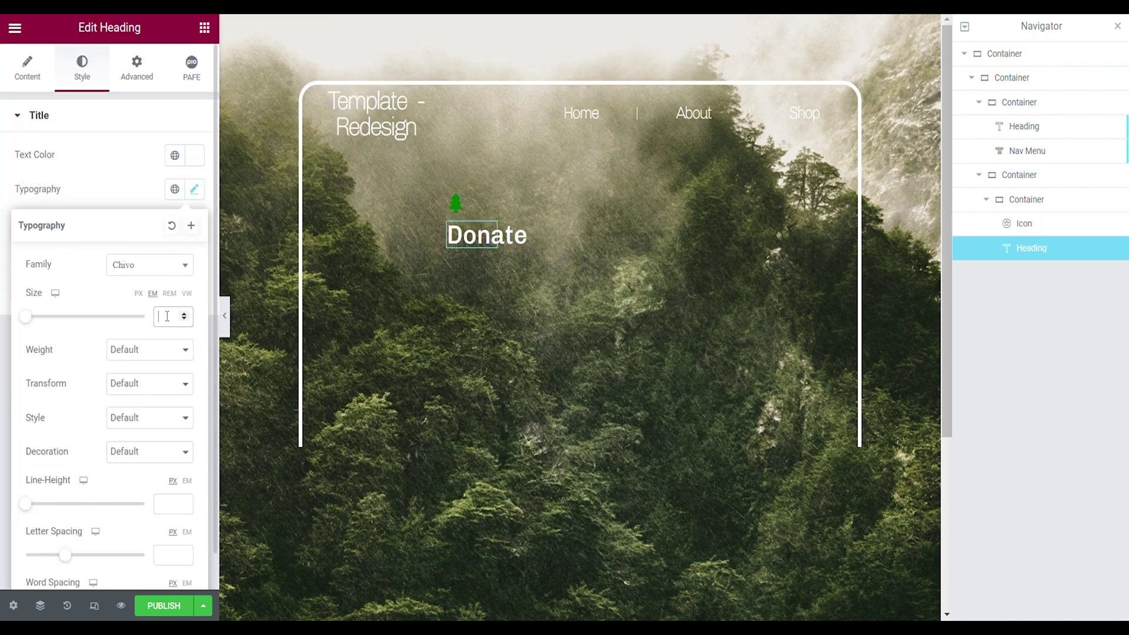
click(154, 357)
click(147, 436)
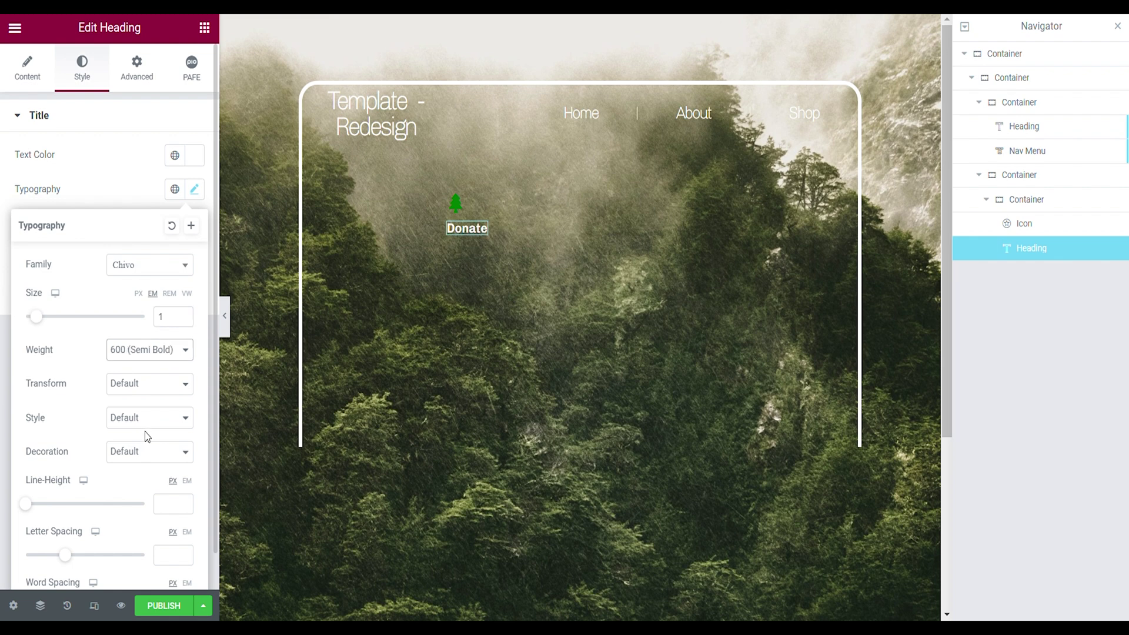
Step: Add a divider under the Donate heading with a width of 80%, left alignment and a heavier line weight
click(204, 27)
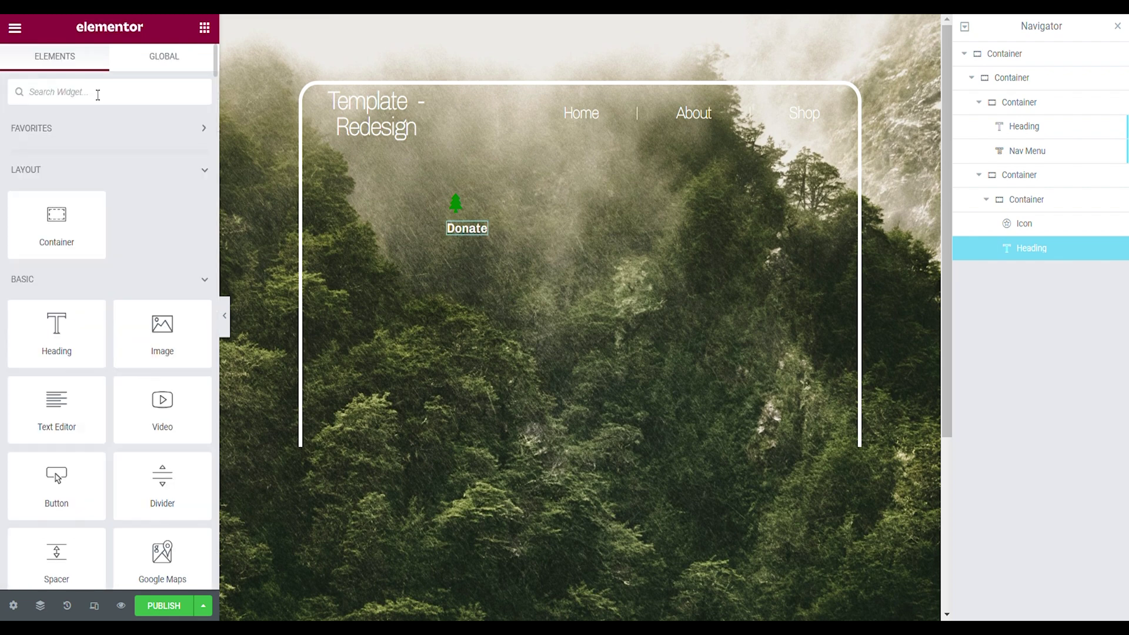
text(divider)
drag(56, 153, 472, 251)
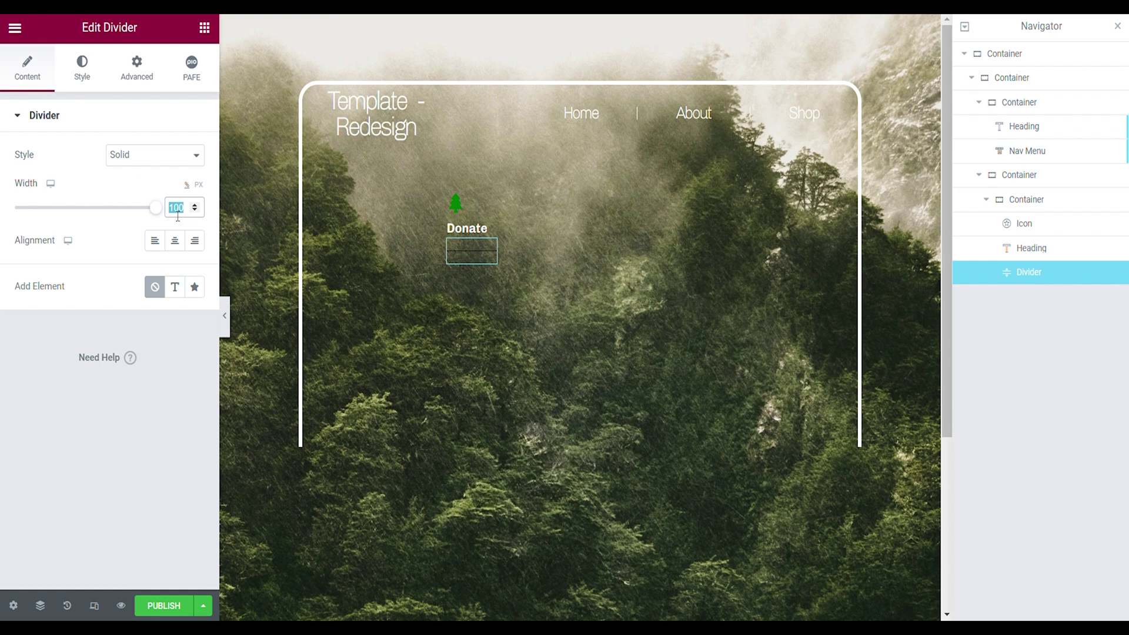
text(80)
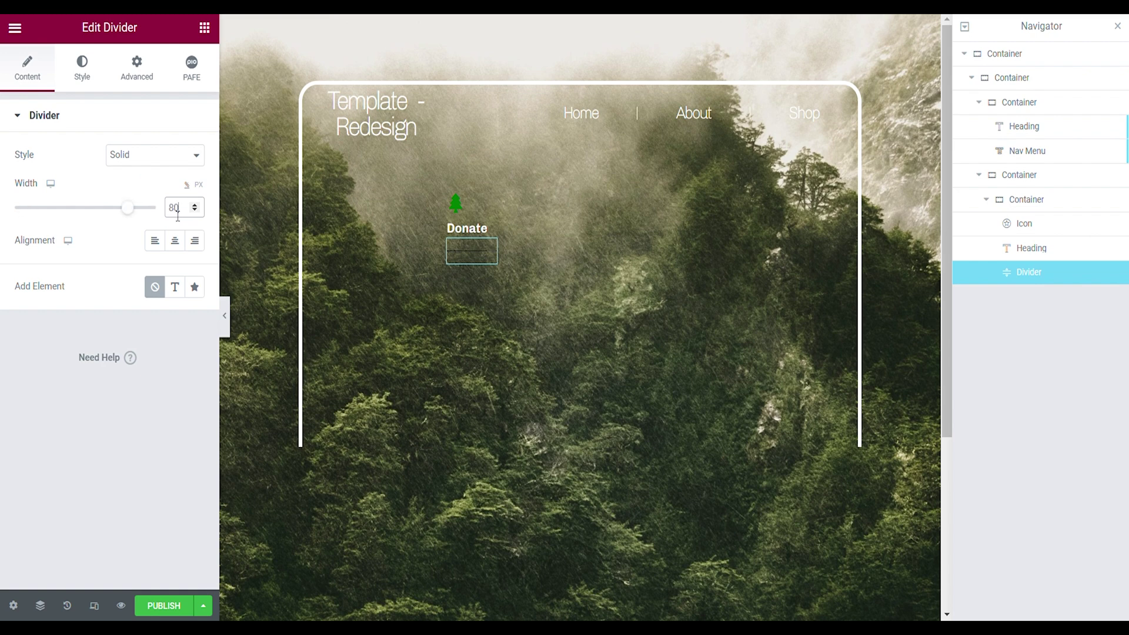
click(159, 244)
click(82, 67)
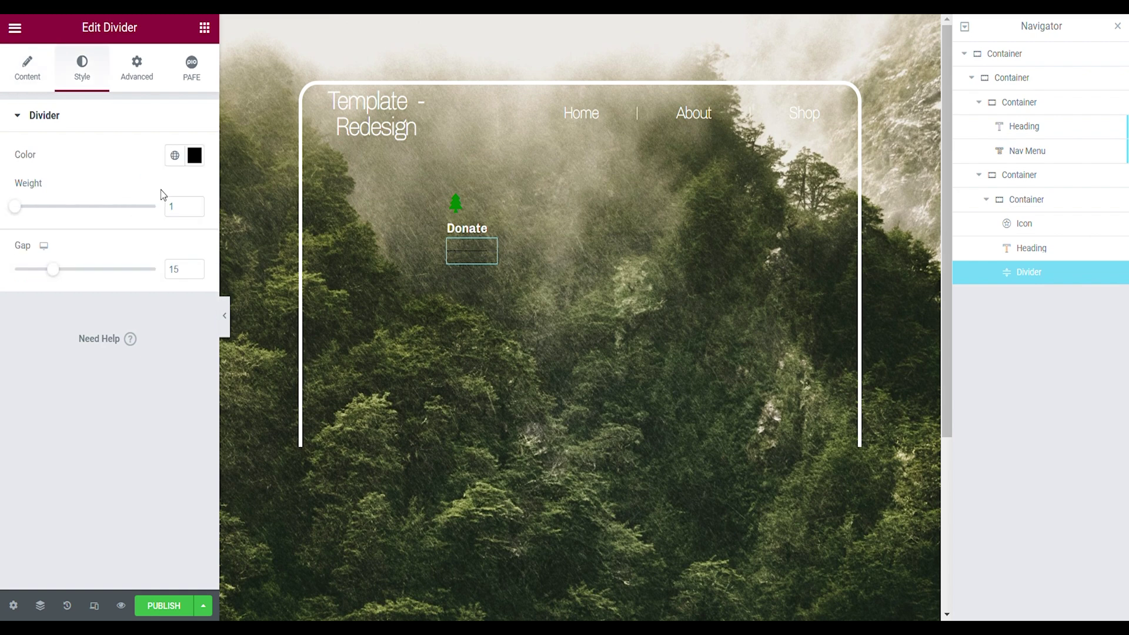
click(196, 210)
Step: Add a left-aligned text block reading "Help to plant trees" below the divider and color it black (#000000)
click(204, 28)
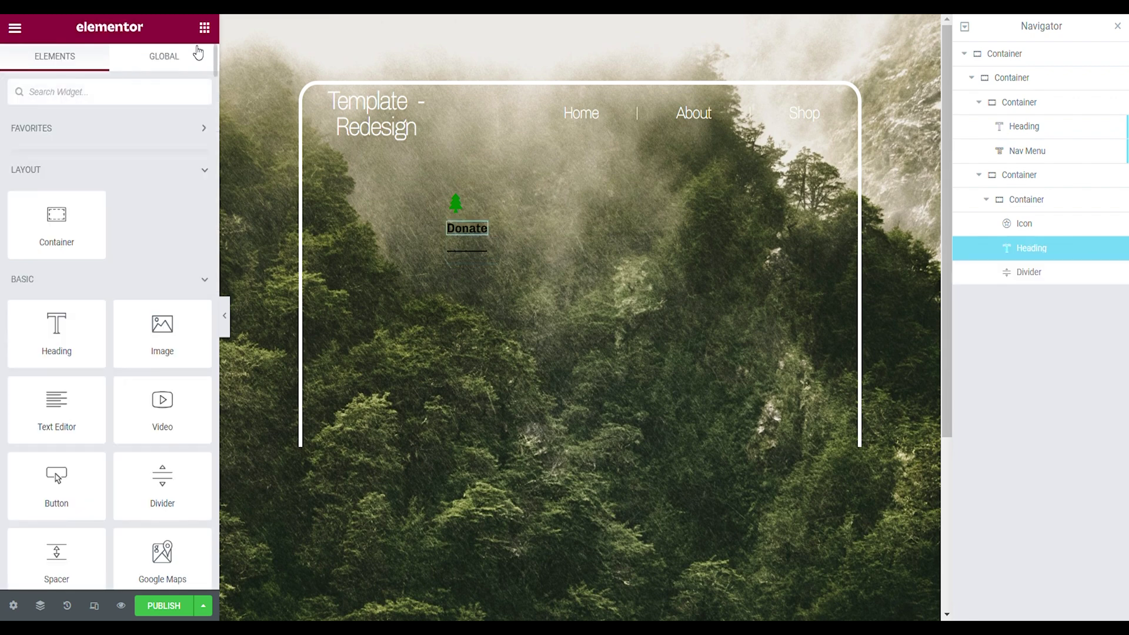
drag(65, 407, 355, 306)
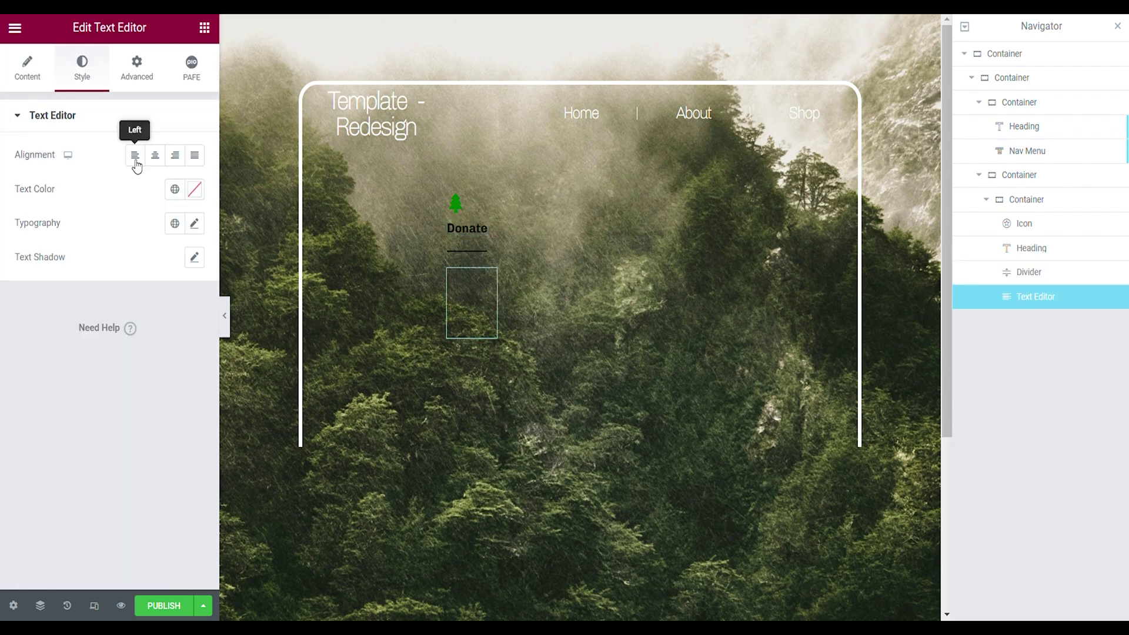
click(194, 189)
drag(126, 287, 209, 410)
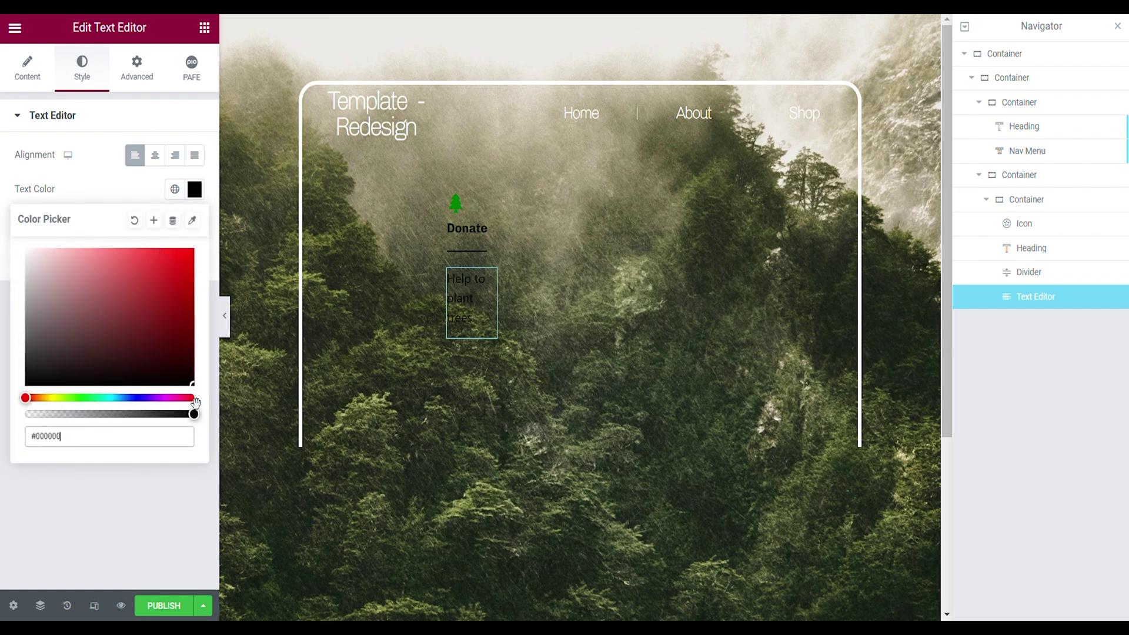
click(176, 493)
Step: Change the font family of the "Help to plant trees" text and give it a bolder weight
click(194, 223)
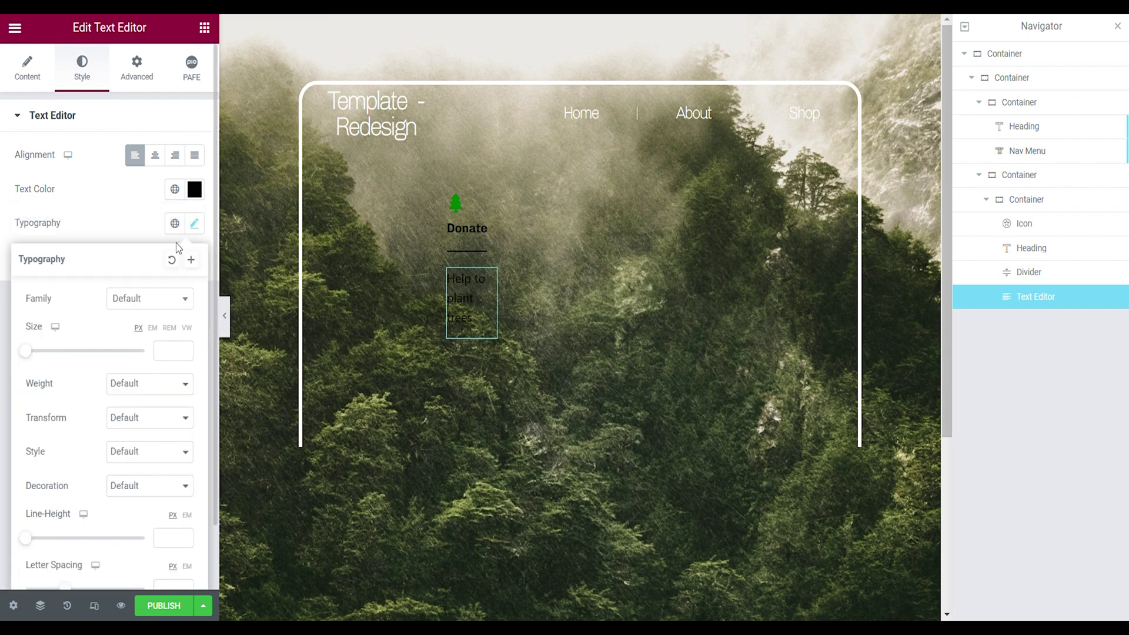
click(150, 298)
click(204, 27)
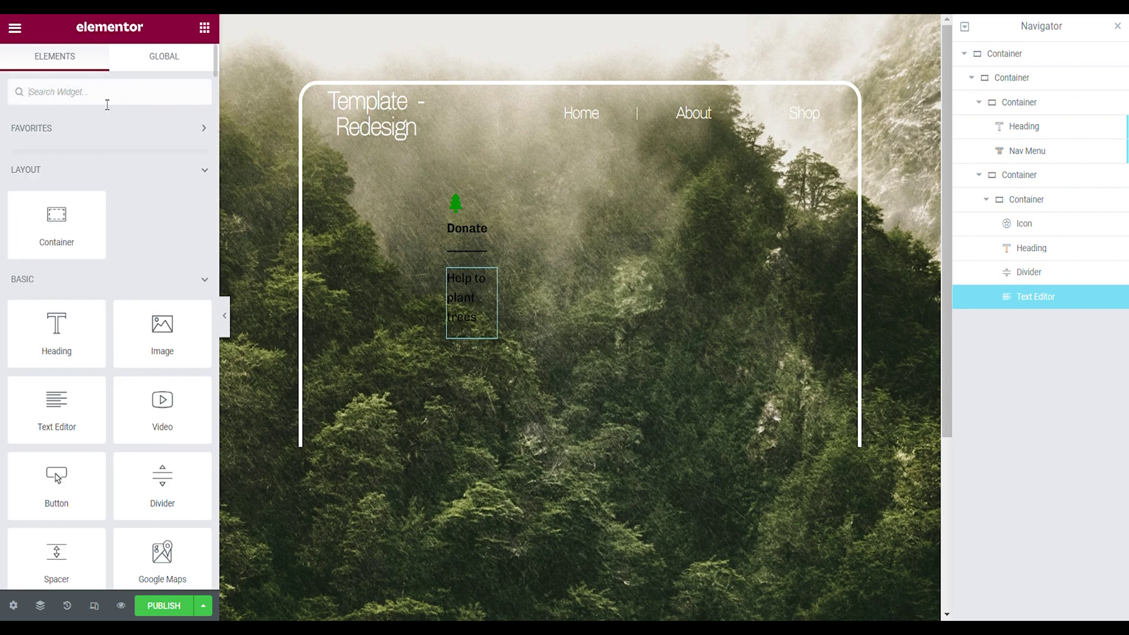
Step: Add a button below the "Help to plant trees" text and label it "Donate"
drag(57, 485, 470, 356)
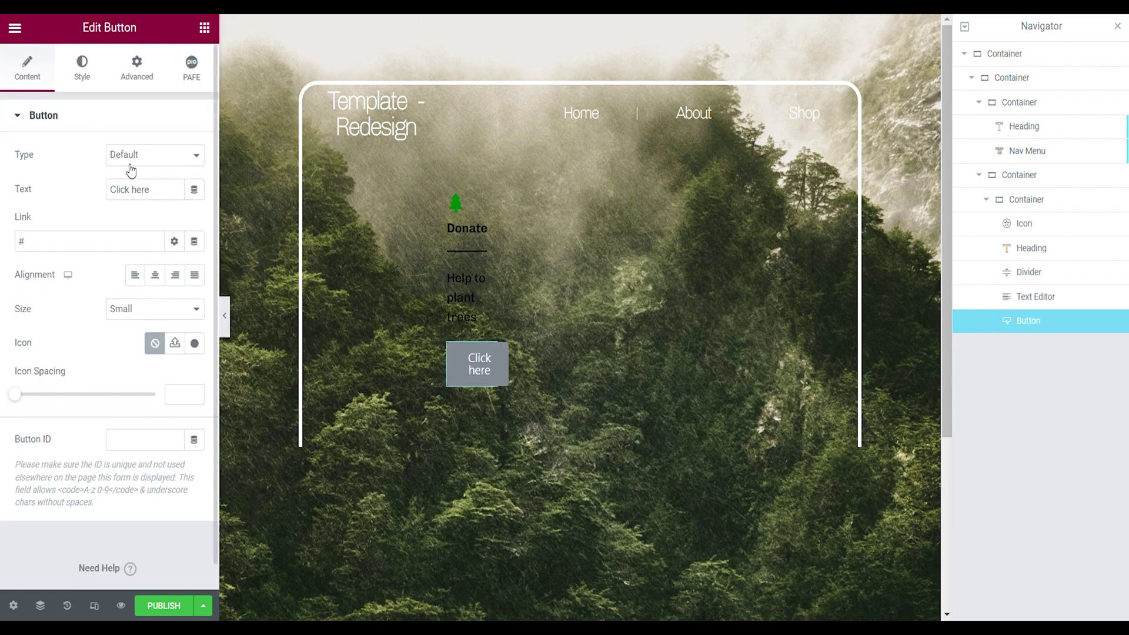
triple_click(134, 191)
text(Donate)
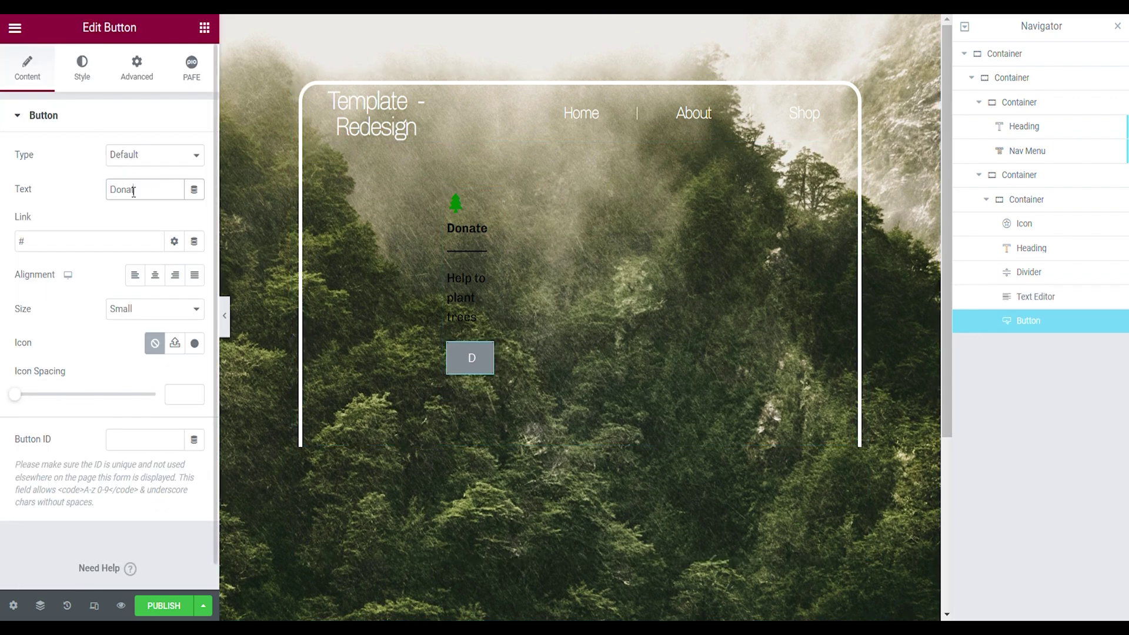
Step: Set the Donate button's typography to Chivo, size 1 EM, weight 700 (Bold)
click(81, 68)
click(194, 155)
click(134, 230)
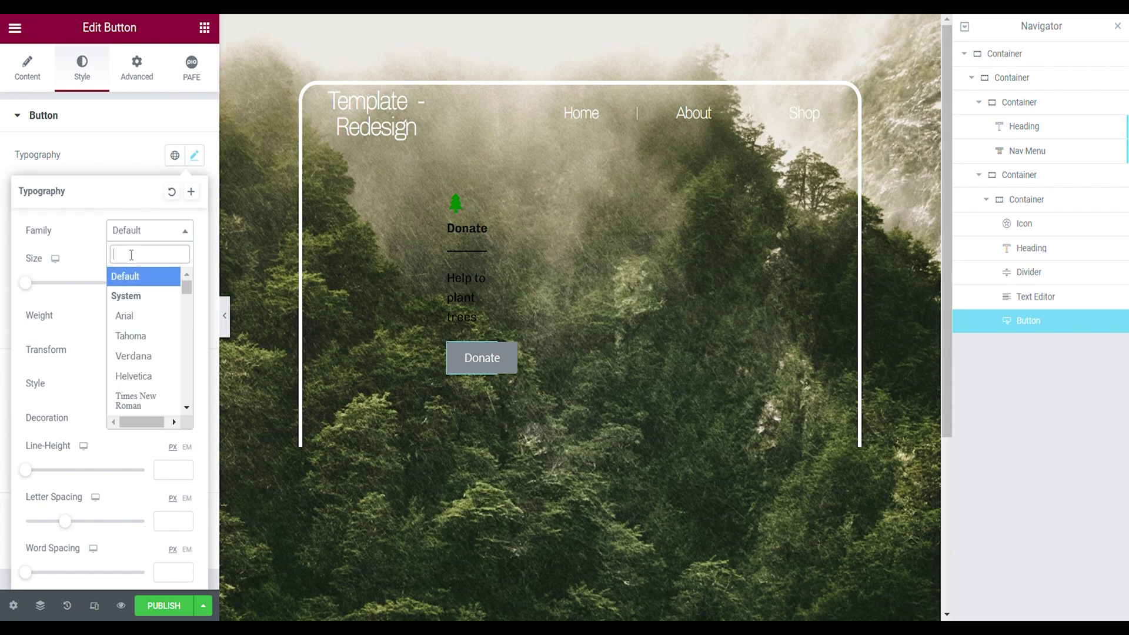
text(chivo)
click(126, 354)
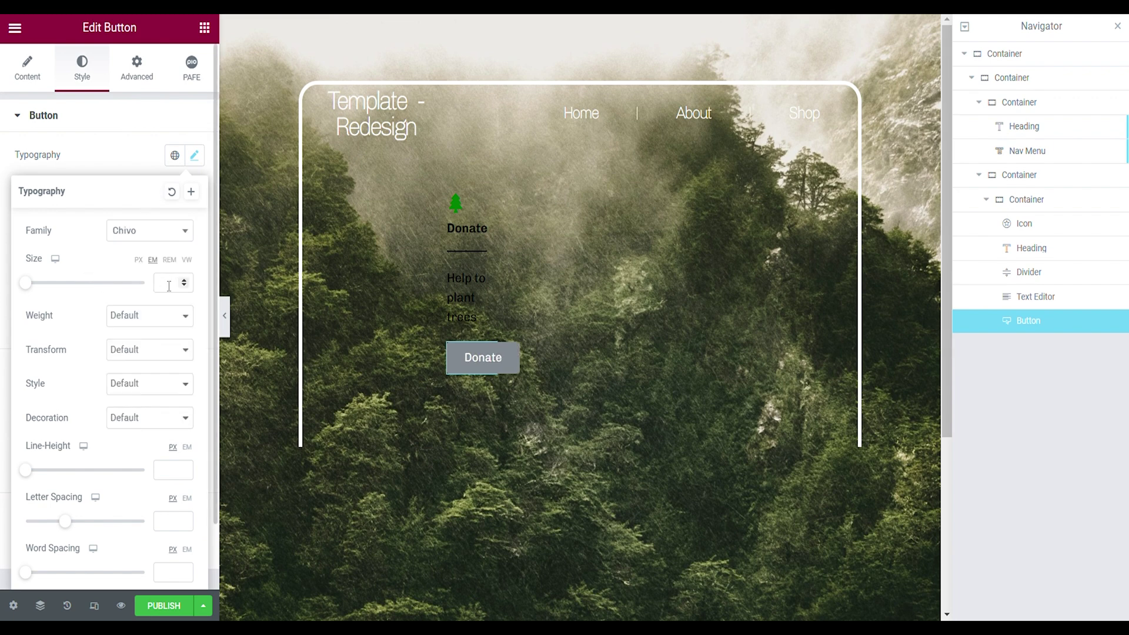
text(1)
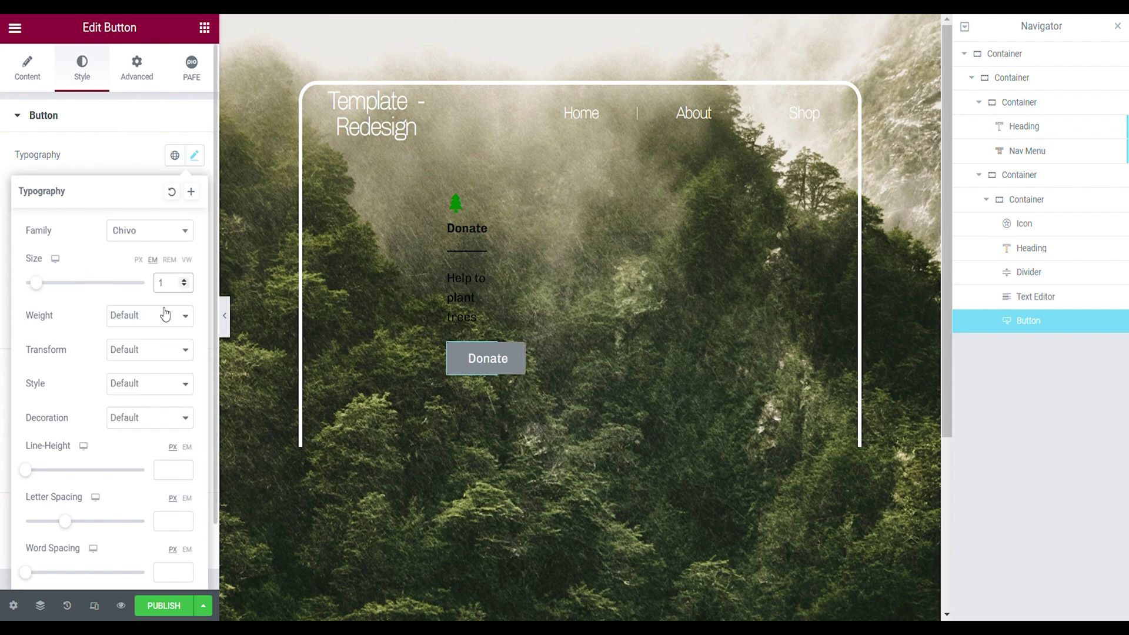
click(144, 416)
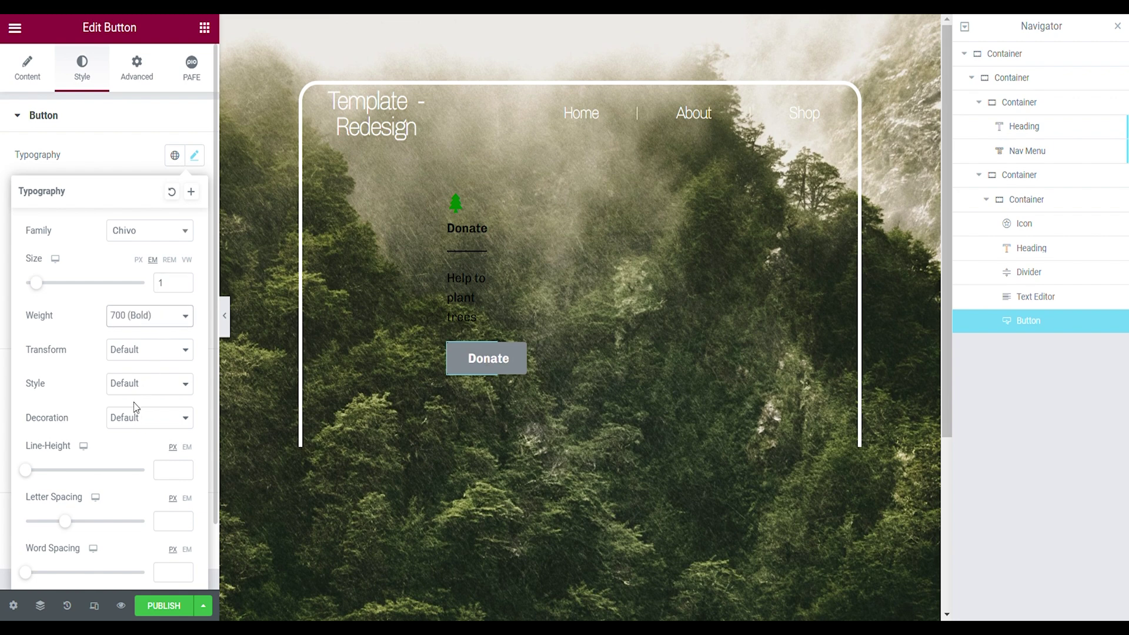
Step: Color the Donate button's text black (#000000) and make its background fully transparent
click(212, 276)
click(195, 257)
text(#000000)
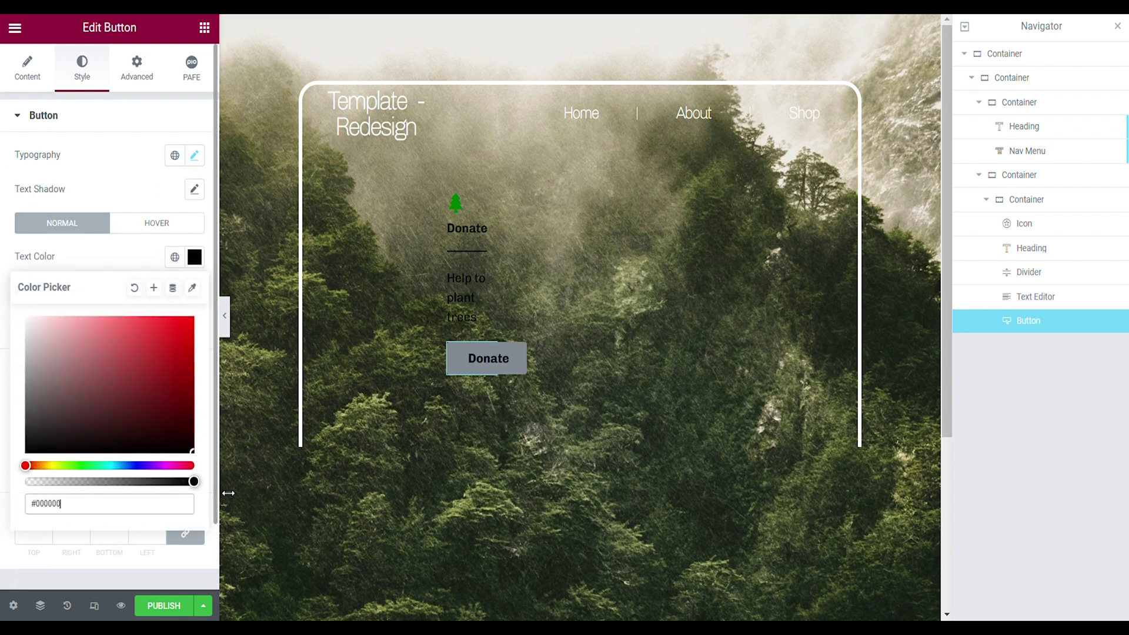
key(Escape)
click(196, 333)
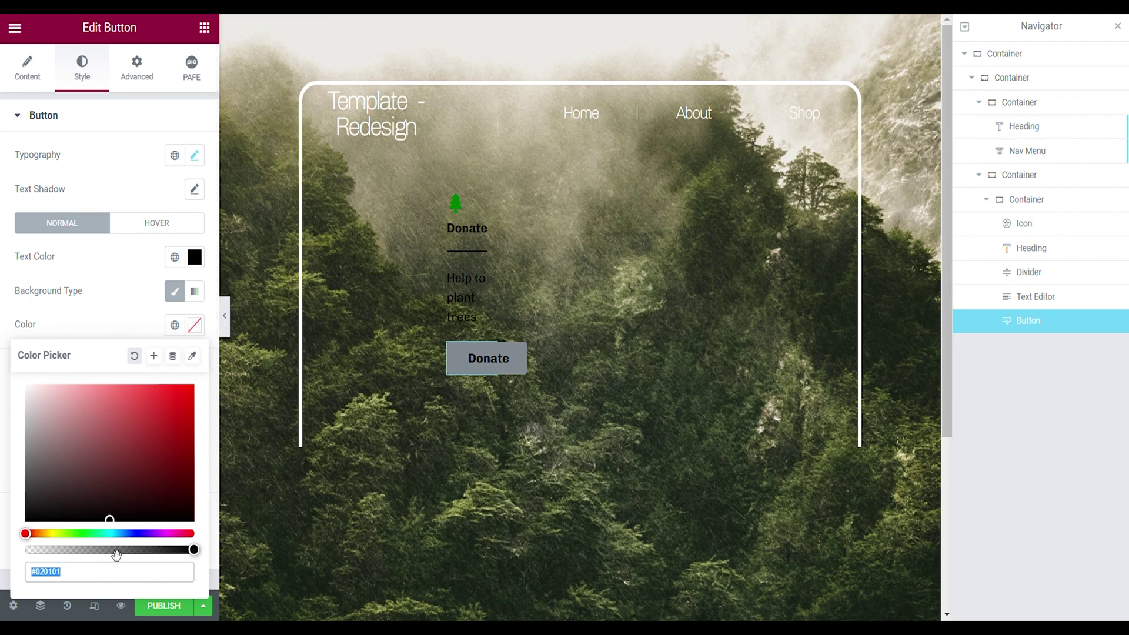
click(25, 550)
click(133, 308)
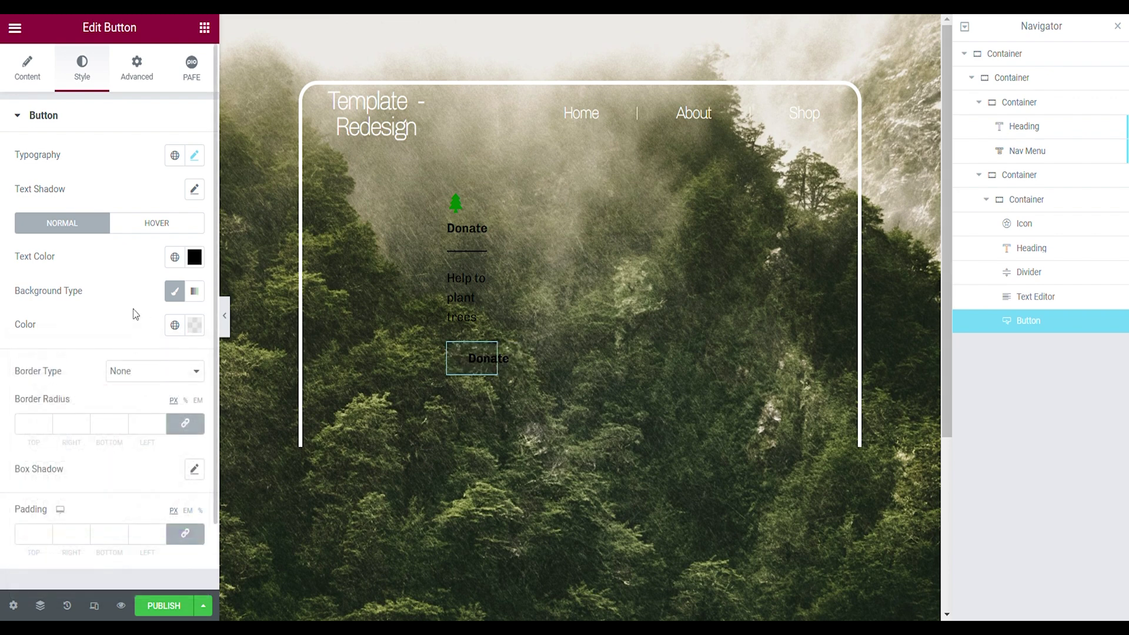
Step: Give the Donate button a solid black border 1 px wide on all sides and preview the page
click(121, 404)
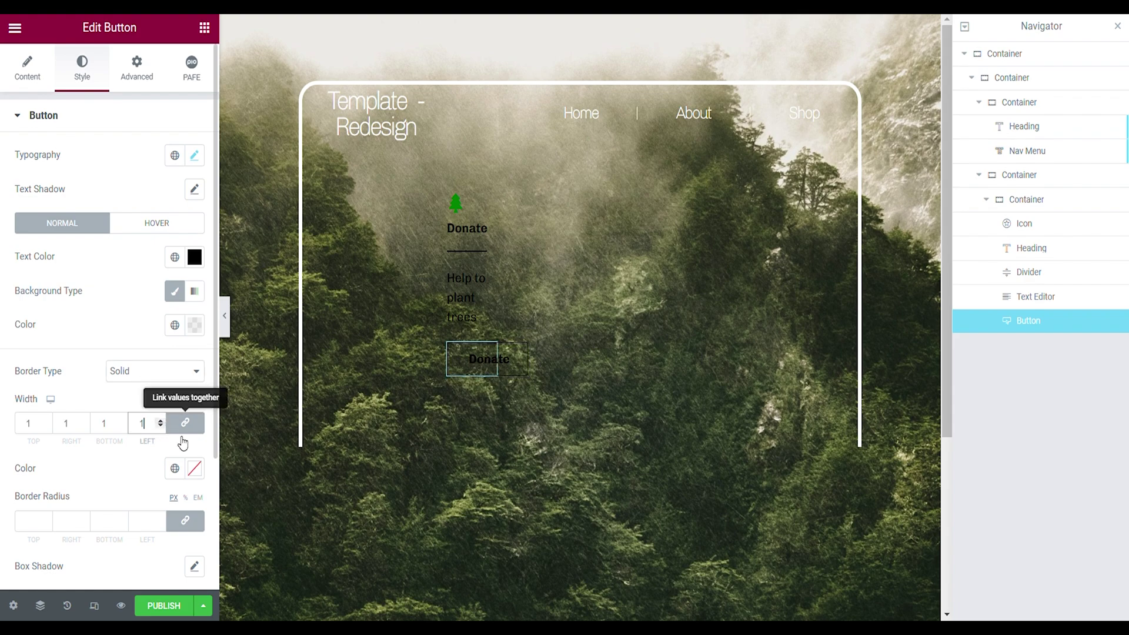
click(194, 468)
click(225, 315)
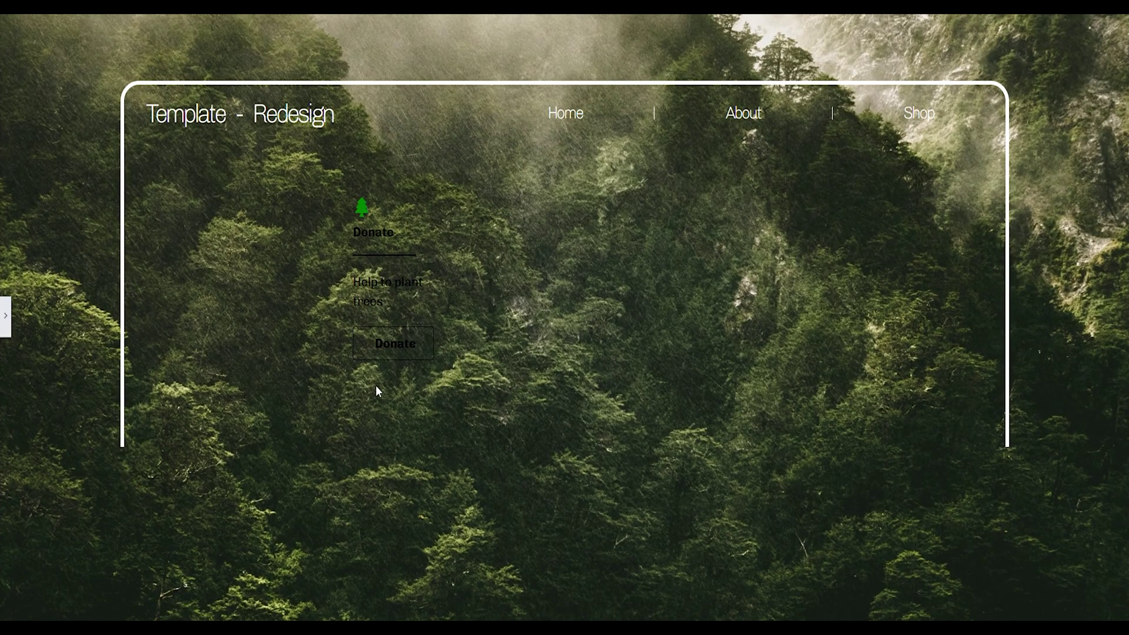
click(5, 329)
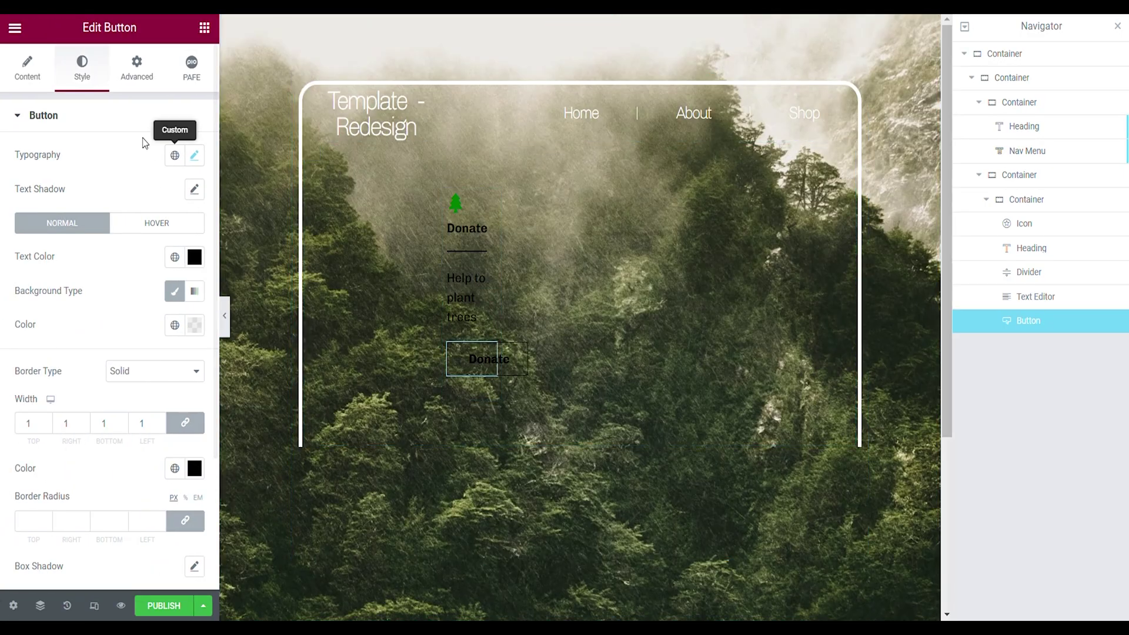
Step: Assign the CSS class "box" to the container holding the Donate block
click(147, 92)
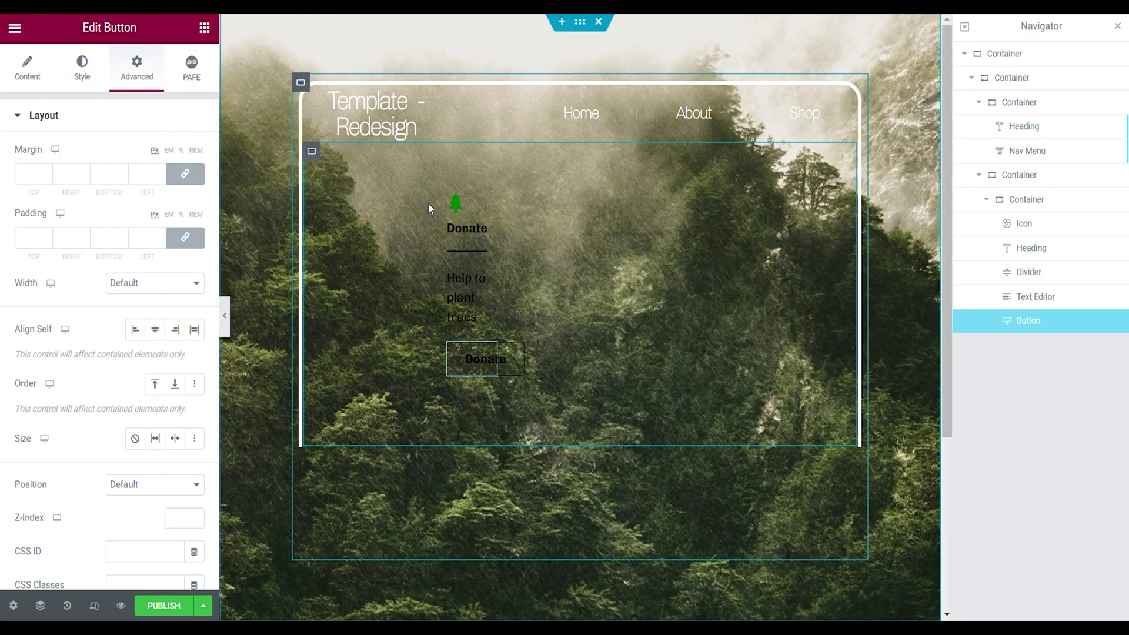
click(1012, 203)
click(172, 460)
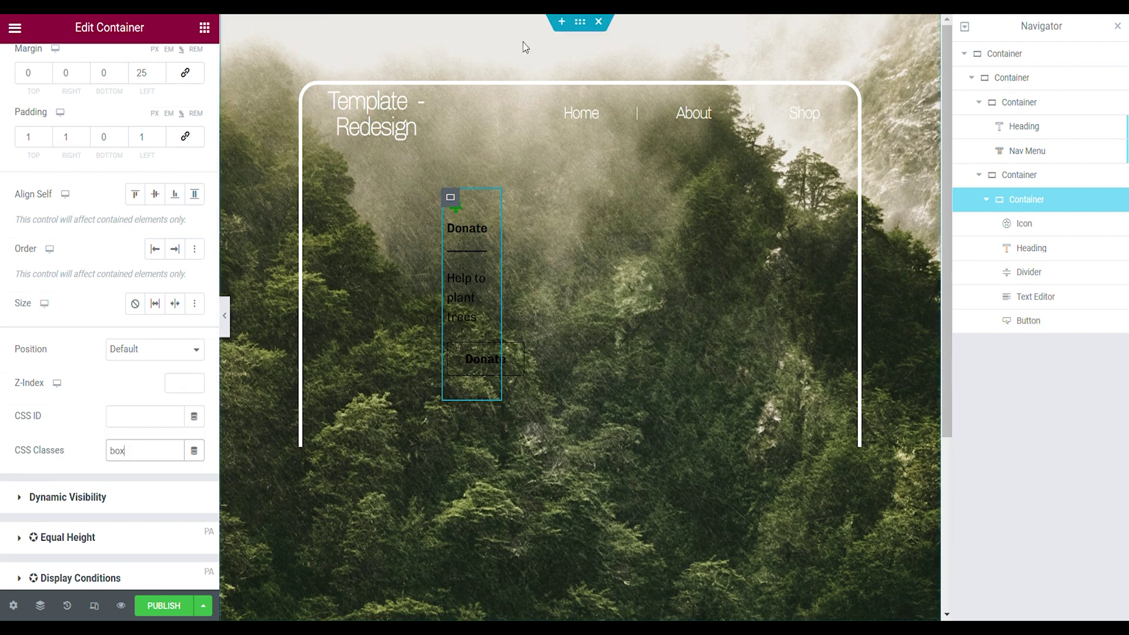
Step: Add custom CSS giving .box a background of rgba(255, 255, 255, 0.2), shadow 0 8px 32px 0 rgba(31, 38, 135, 0.37) and 9.5px backdrop blur, and preview it
scroll(78, 508, down, 6)
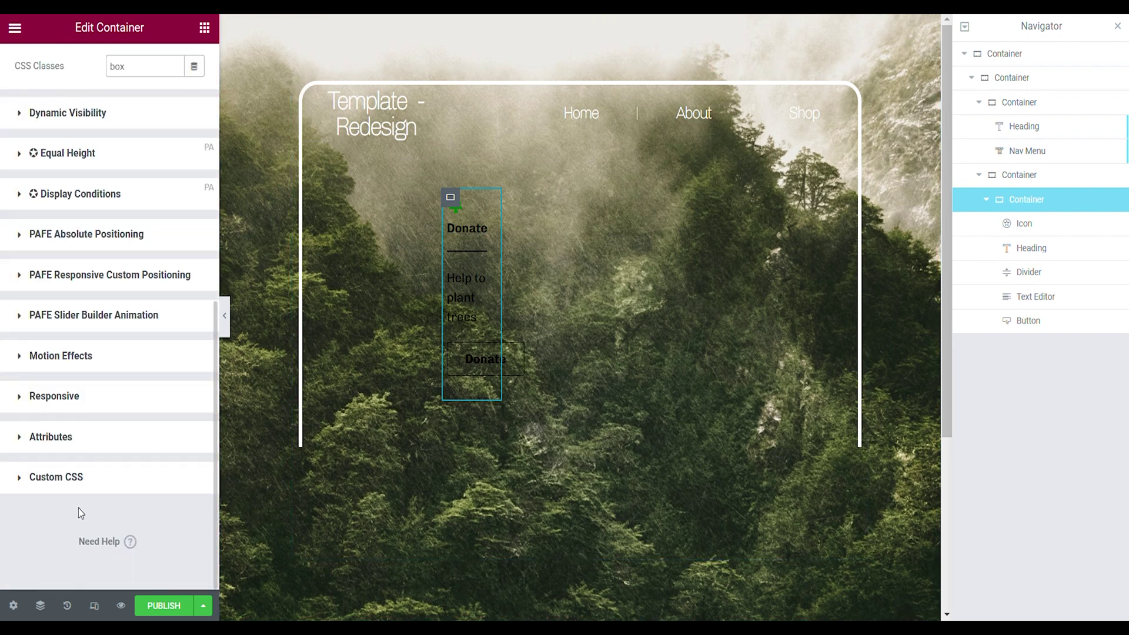
click(79, 474)
scroll(91, 464, down, 5)
text(.box { background: rgba( 255, 255, 255, 0.2 ); box-shadow: 0 8px 32px 0 rgba( 31, 38, 135, 0.37 ); backdrop-filter: blur( 9.5px ); -webkit-backdrop-filter: blur( 9.5px );  })
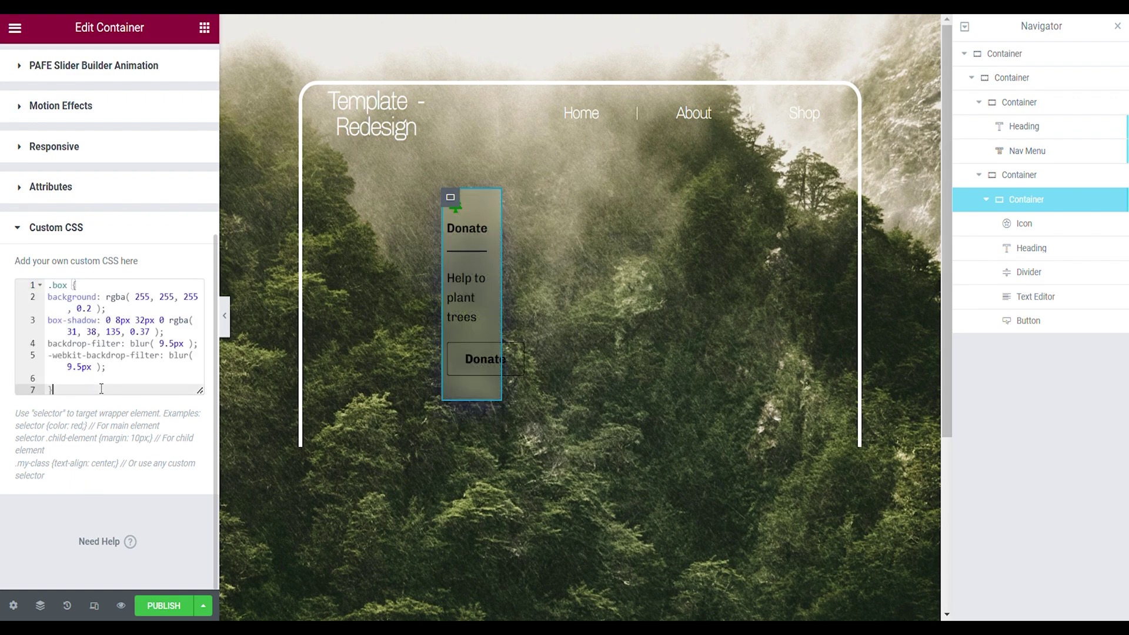
click(225, 315)
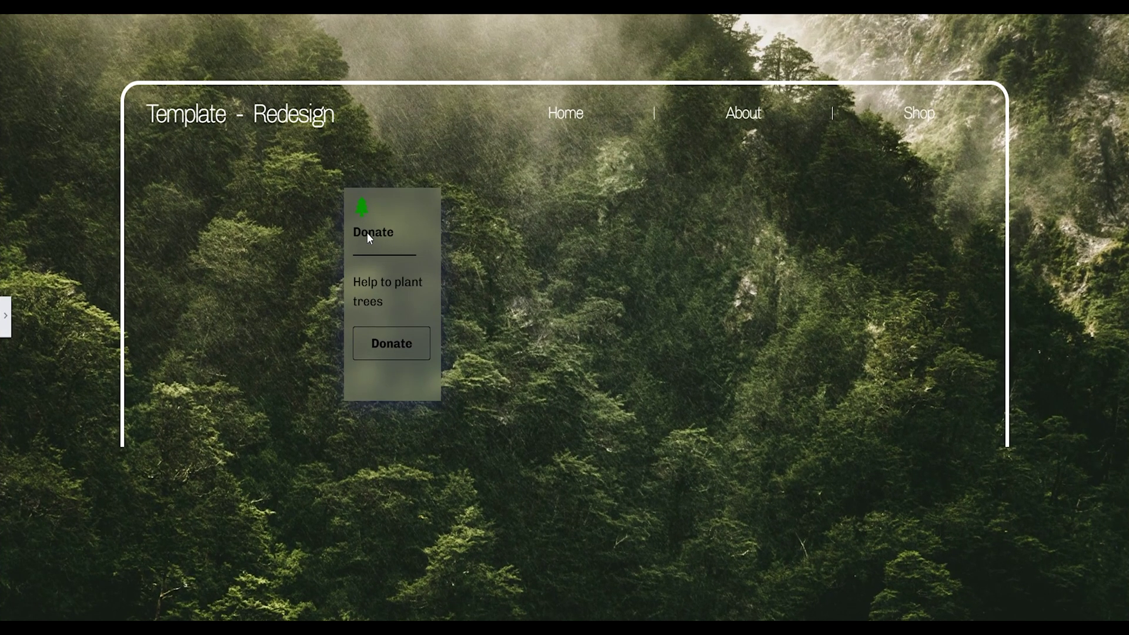
click(7, 318)
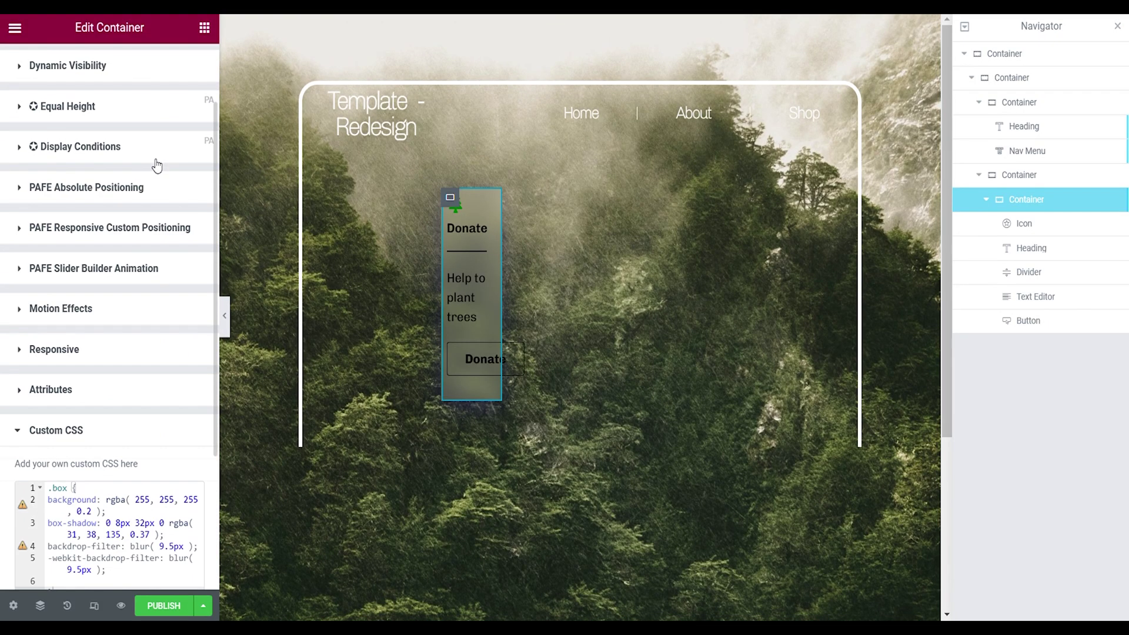
Step: Round only the upper-right corner of the Donate container with an unlinked border radius of 25 px and preview it
scroll(156, 163, up, 10)
click(137, 73)
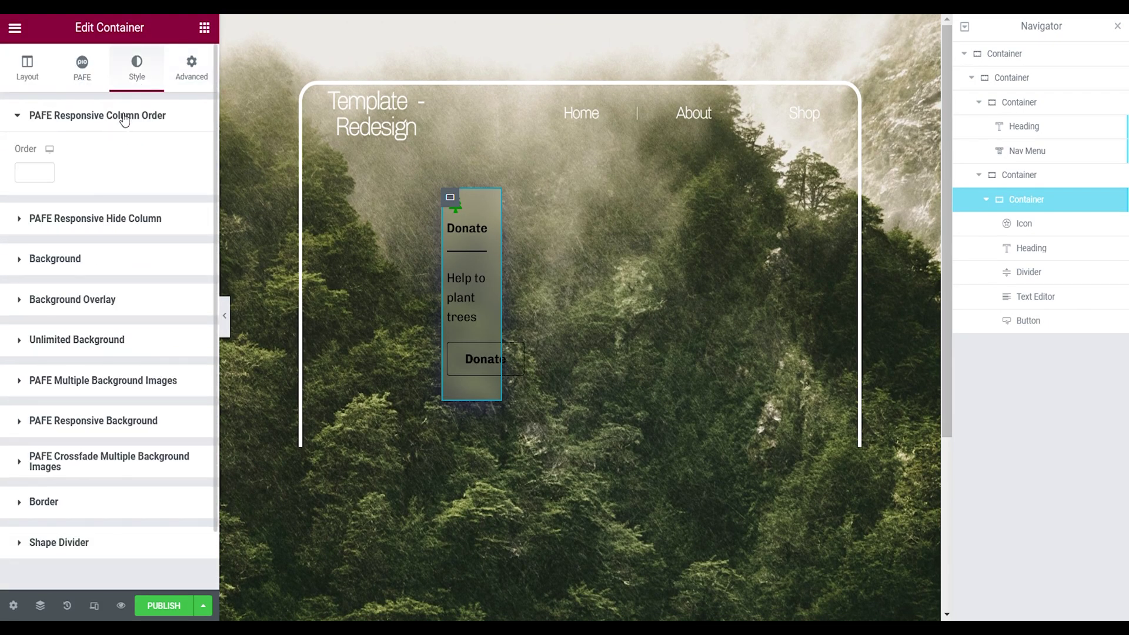
click(47, 502)
scroll(112, 405, down, 4)
click(185, 321)
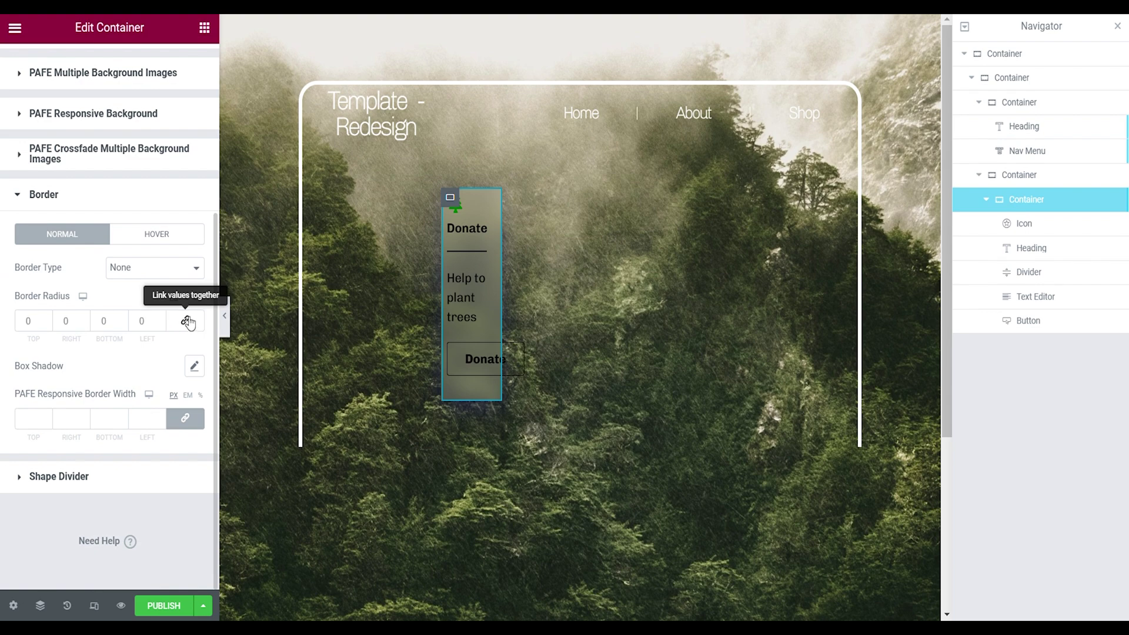
click(81, 322)
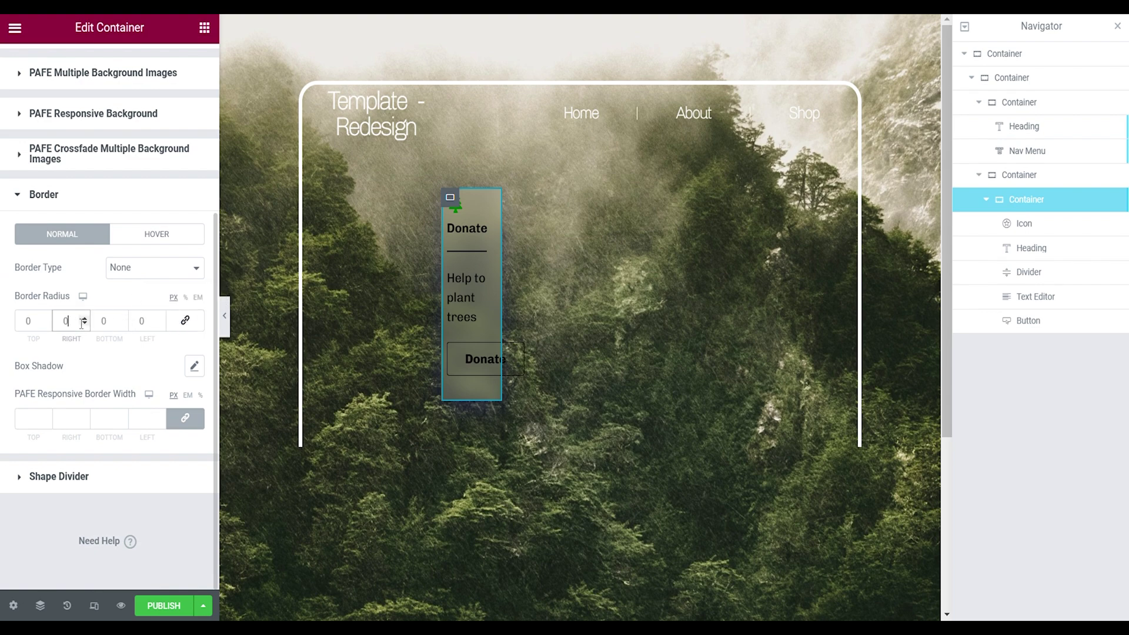
click(225, 316)
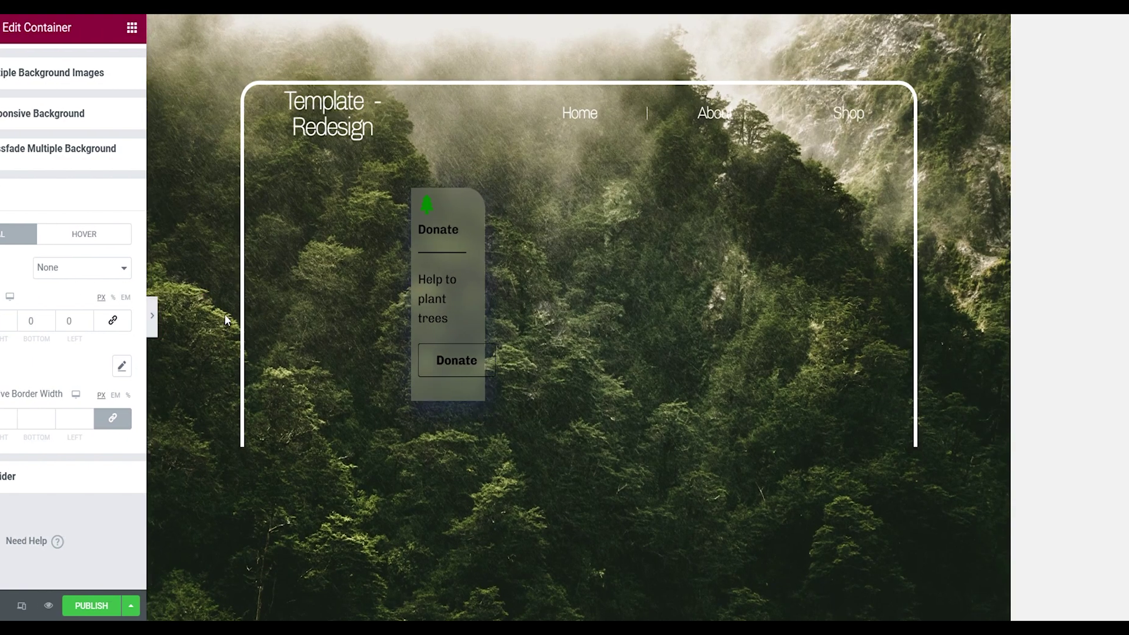
key(ctrl+p)
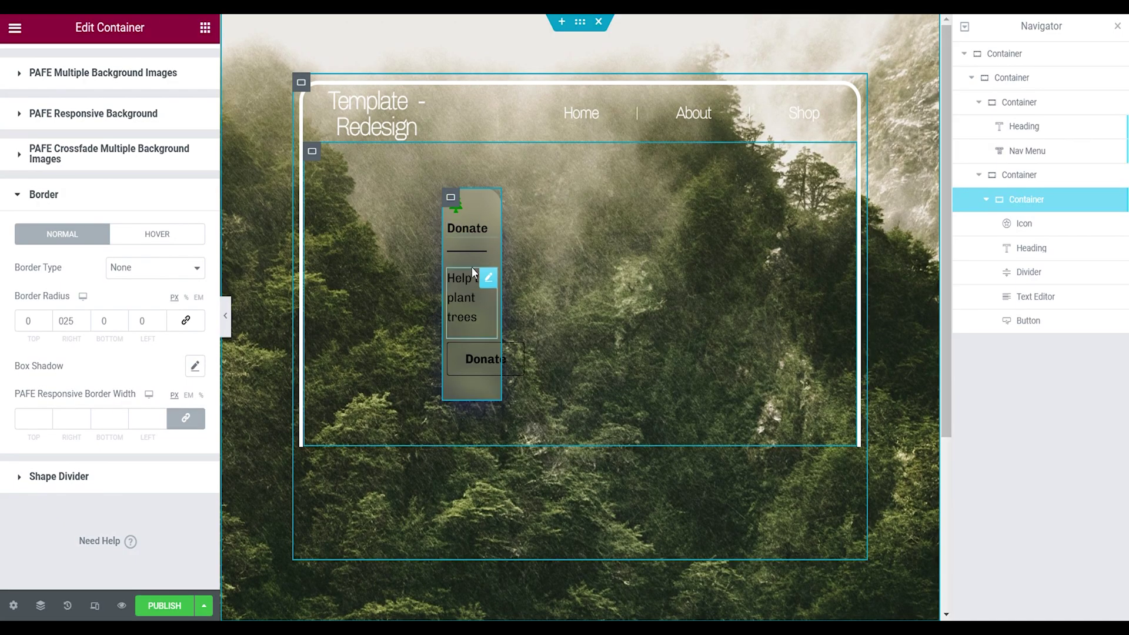
Step: Duplicate the Donate container and set the copy's left margin to 0
right_click(1024, 206)
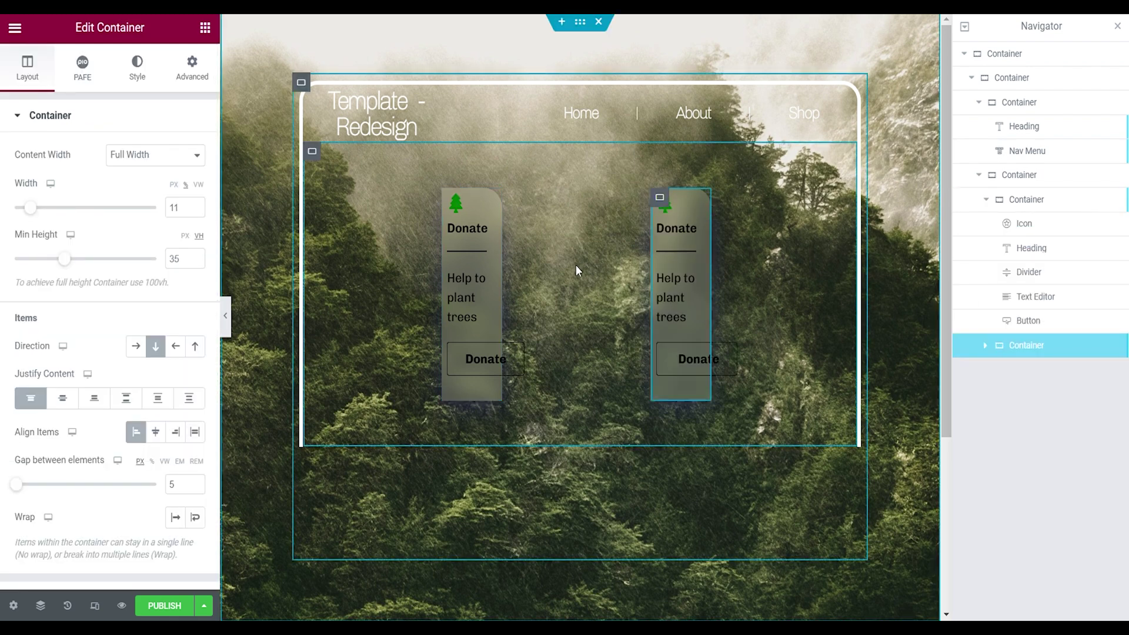
click(193, 72)
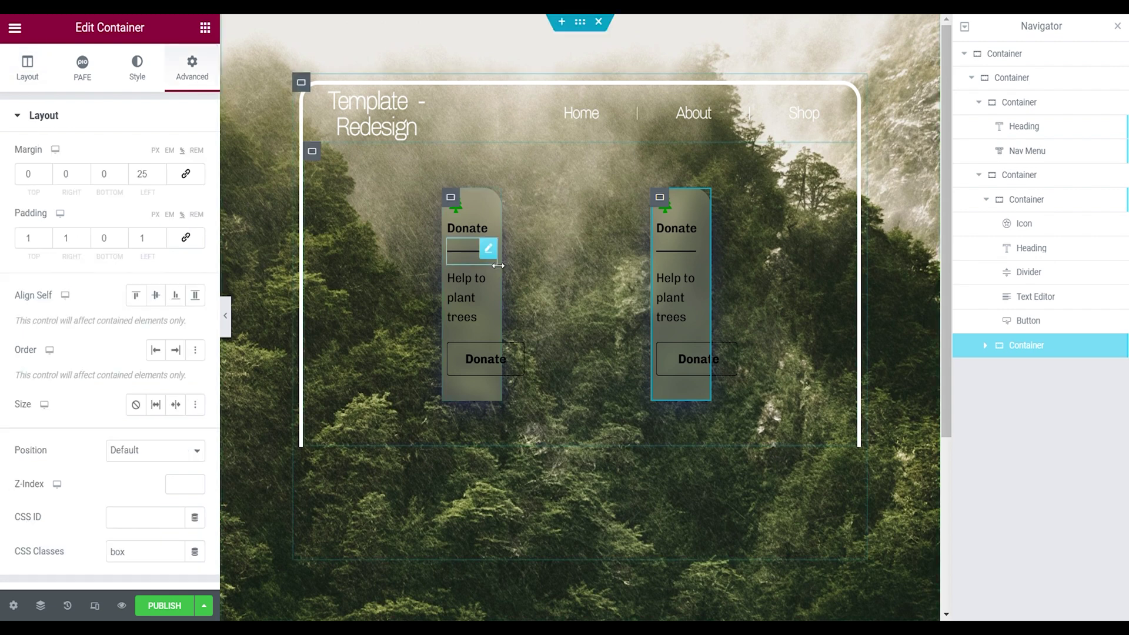
double_click(141, 173)
text(0)
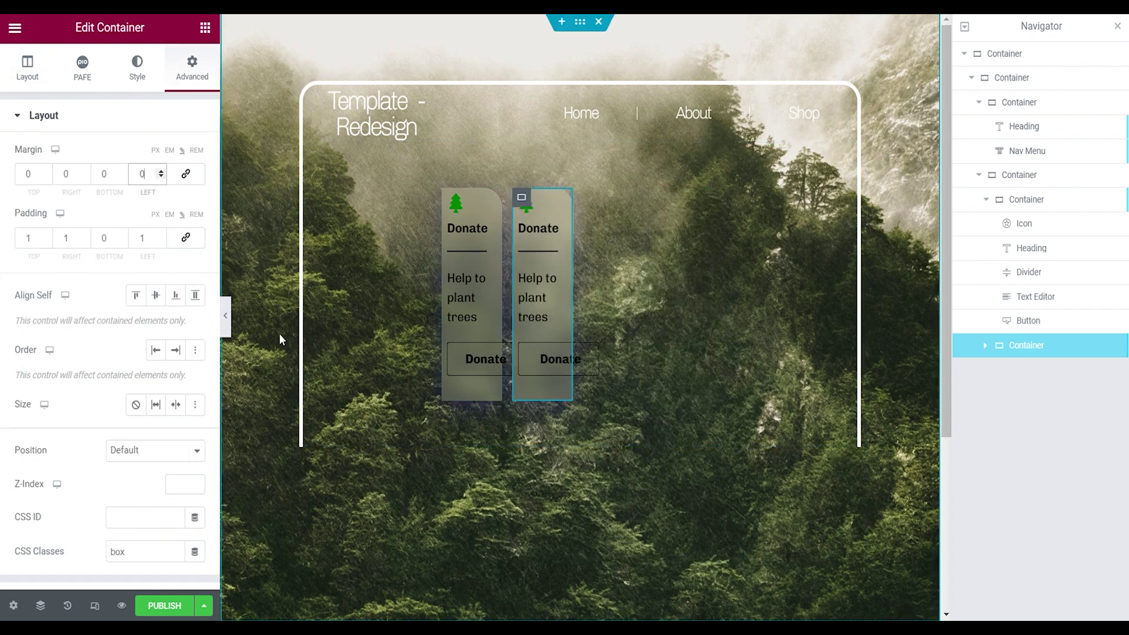
Step: Remove the "box" CSS class and all custom CSS from the duplicated container
scroll(145, 416, down, 2)
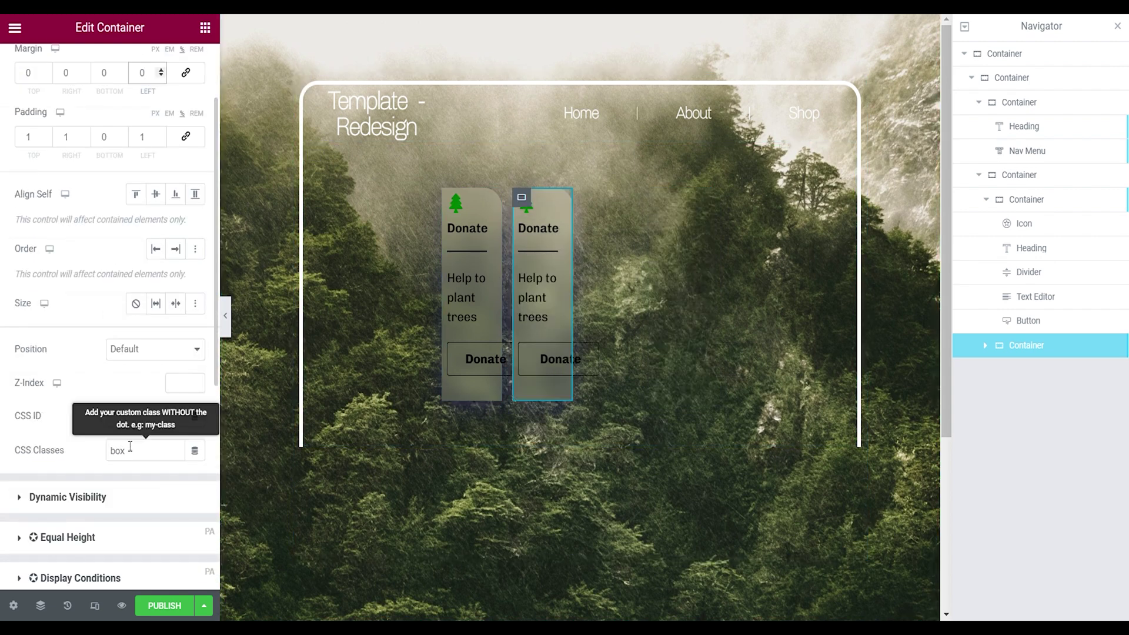
double_click(131, 450)
key(BackSpace)
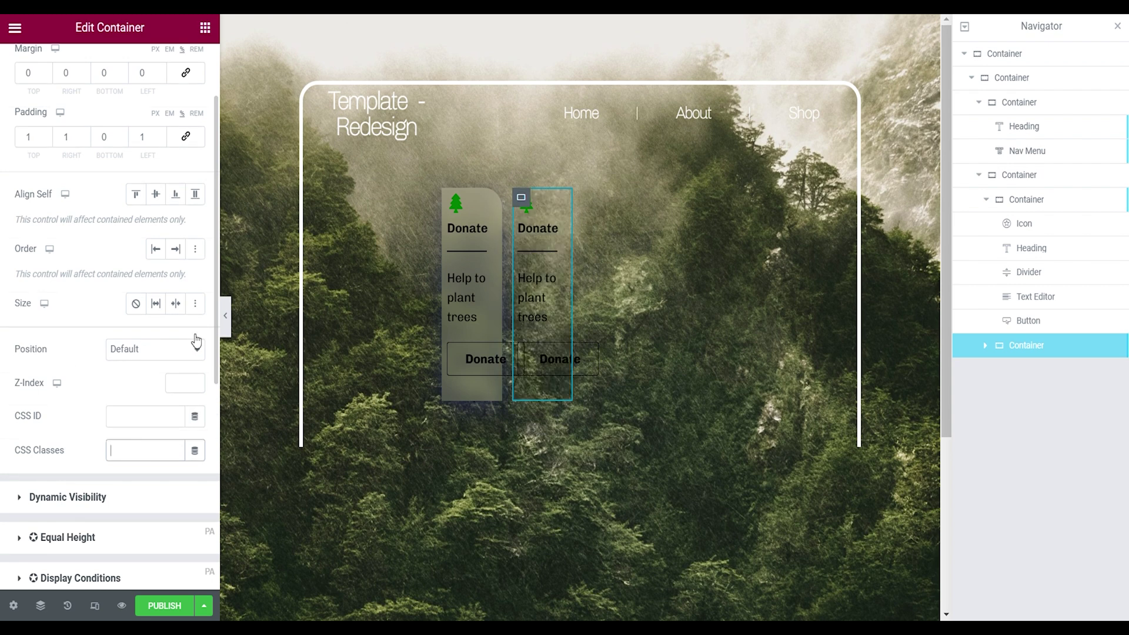
scroll(133, 435, down, 6)
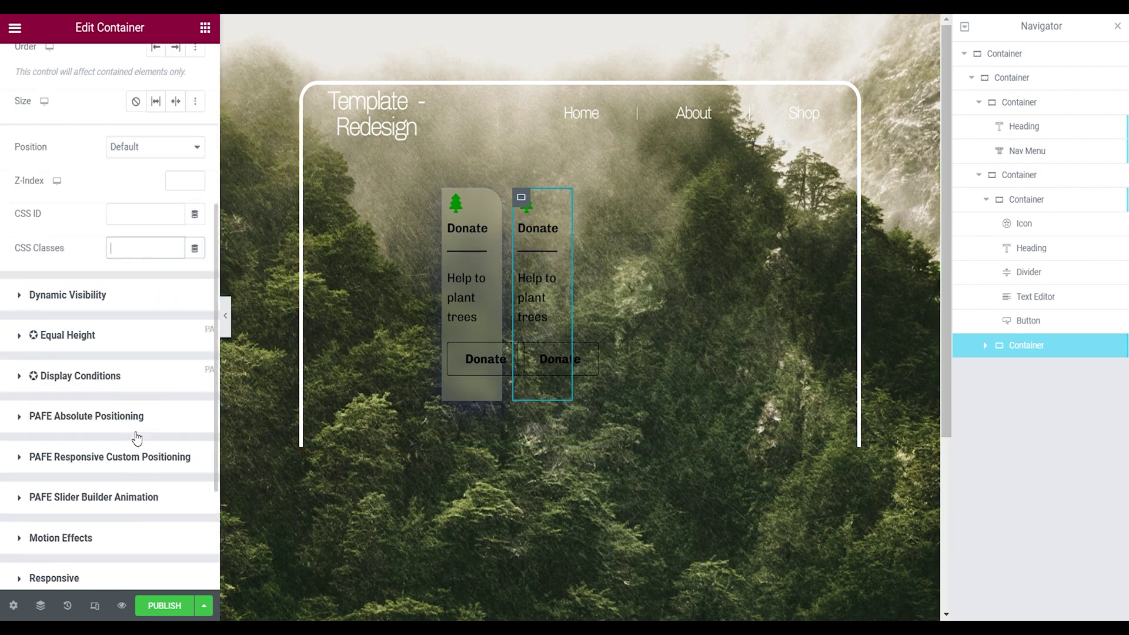
click(101, 479)
scroll(97, 471, down, 5)
click(105, 380)
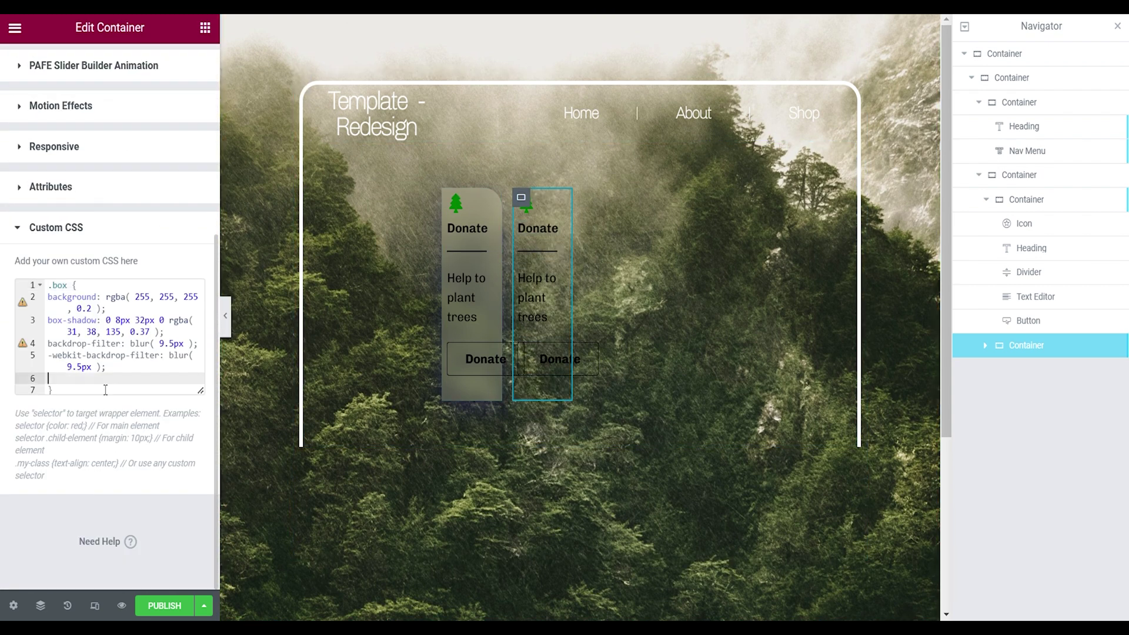
drag(98, 394, 50, 280)
key(BackSpace)
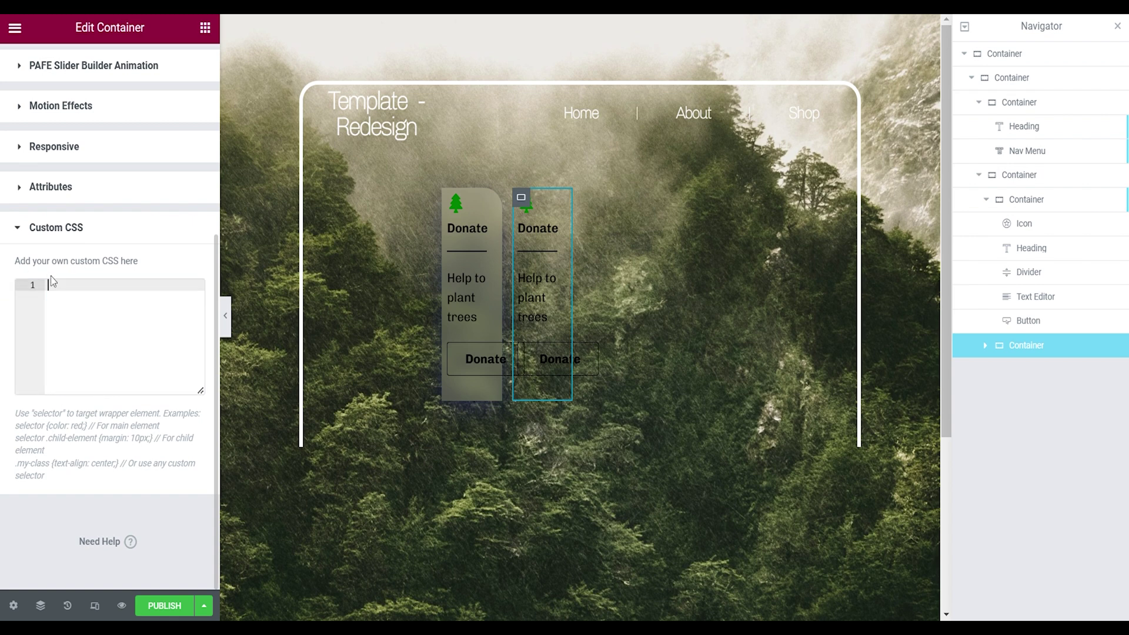
Step: Color the duplicated block's heading white and change its title to "Community"
click(537, 229)
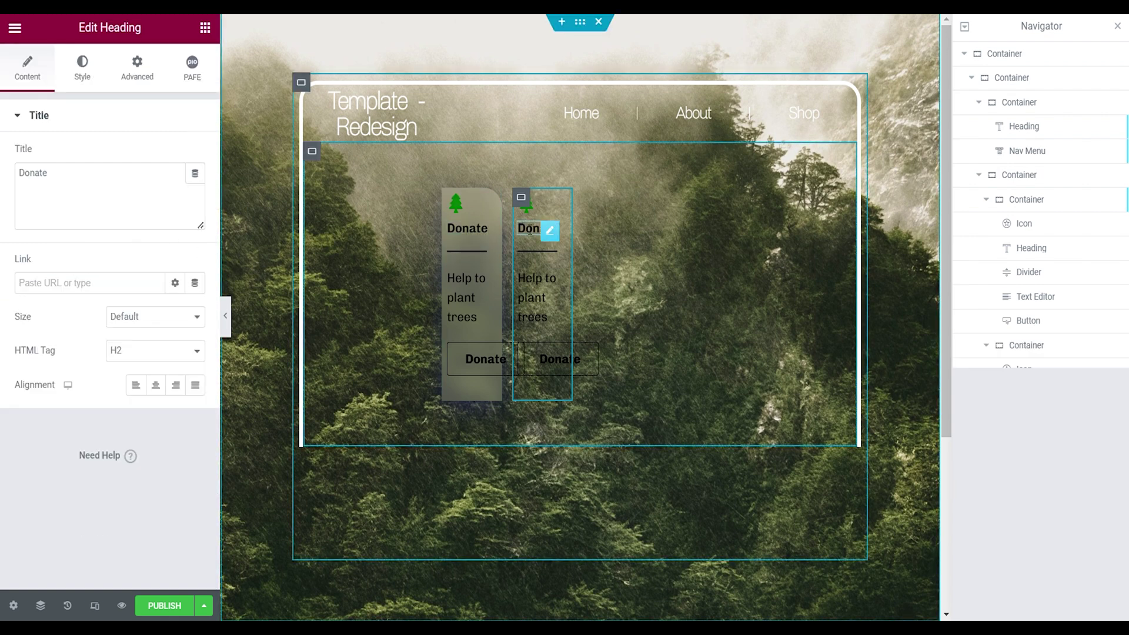
click(88, 76)
click(195, 155)
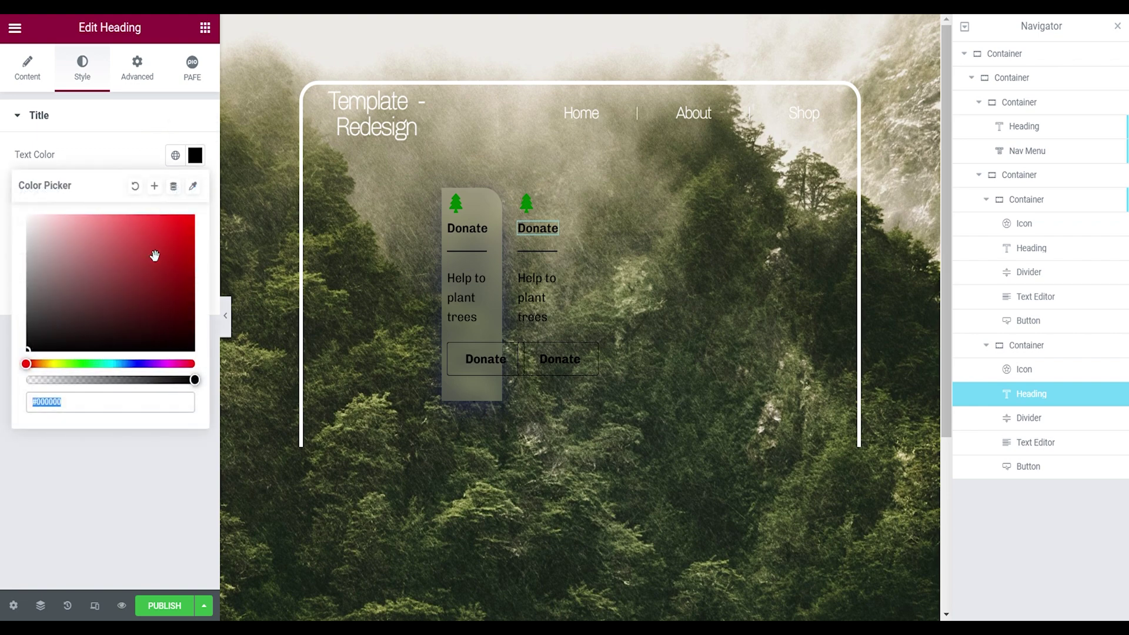
click(75, 242)
click(140, 152)
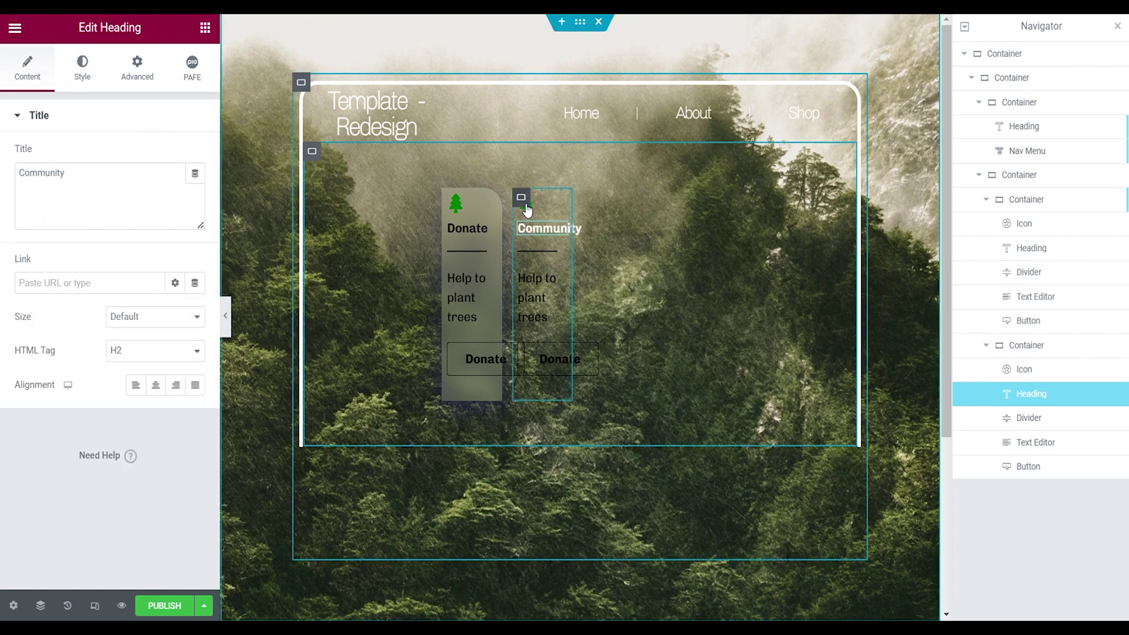
Step: Replace the Community block's tree icon with a white person icon
click(526, 209)
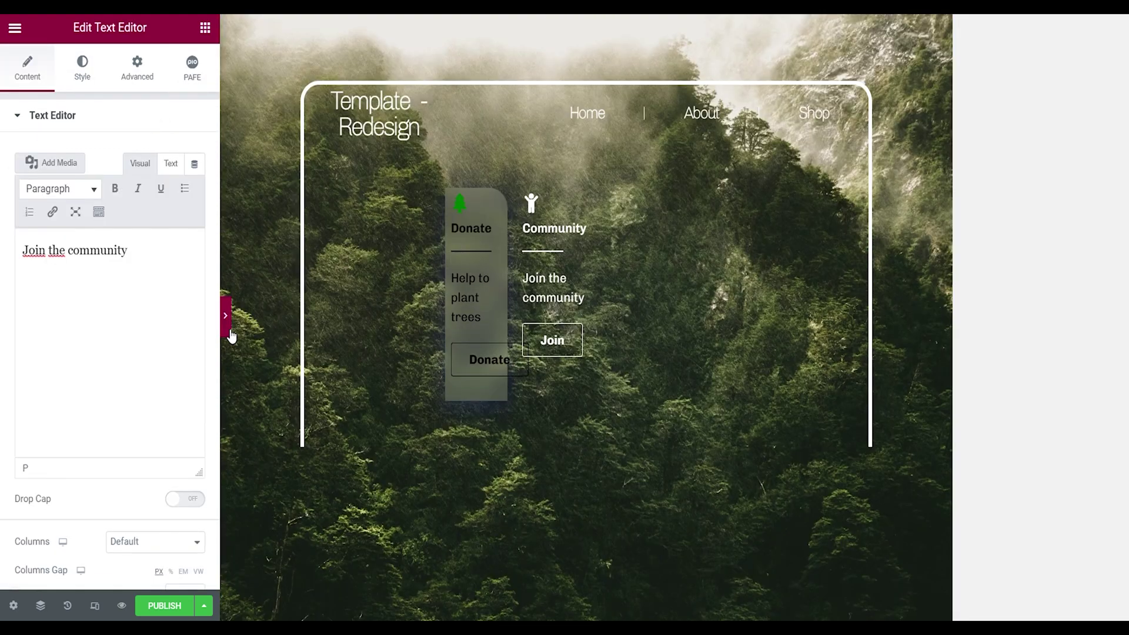
Step: Preview the full page layout, and set the Community container's right-corner border radius to 0
click(225, 316)
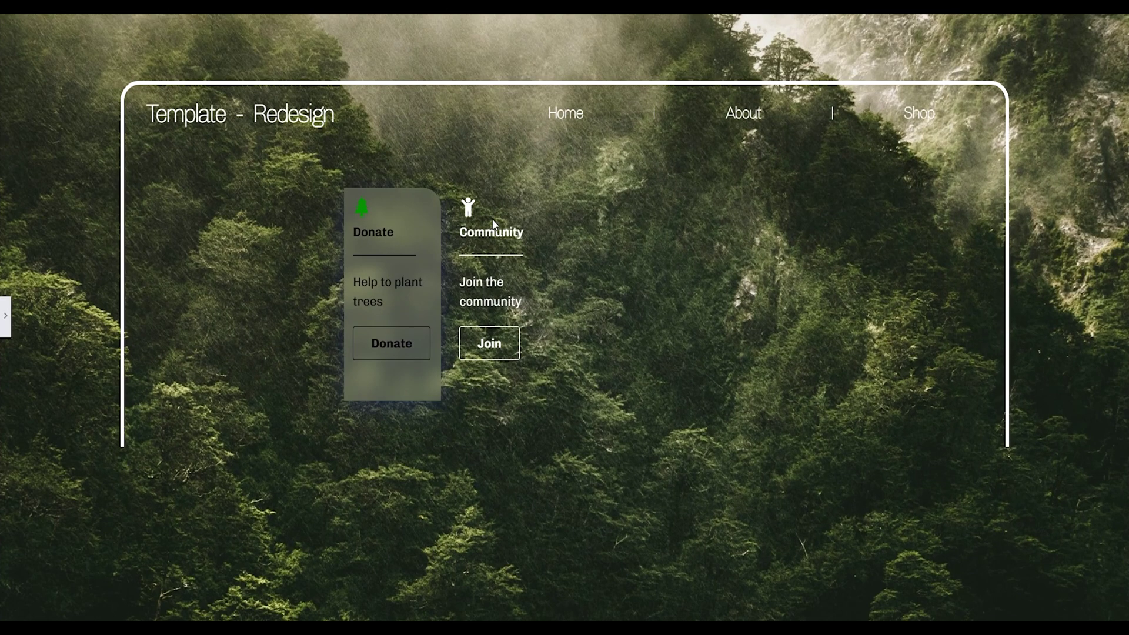
click(6, 316)
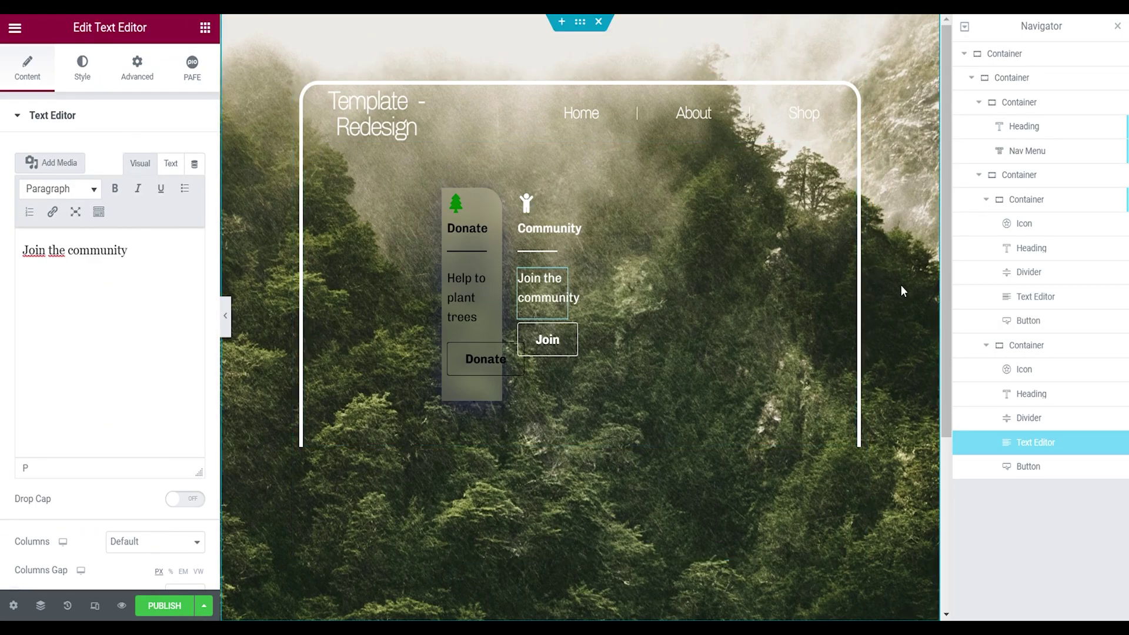
click(521, 197)
click(155, 86)
scroll(88, 294, down, 5)
click(82, 435)
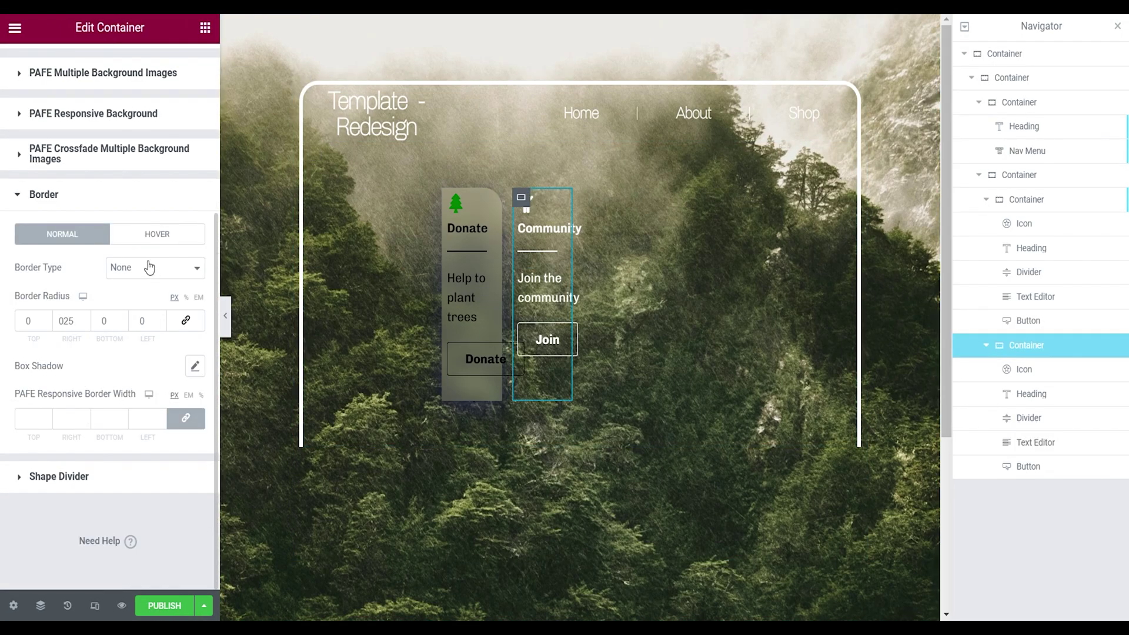
double_click(77, 326)
text(0)
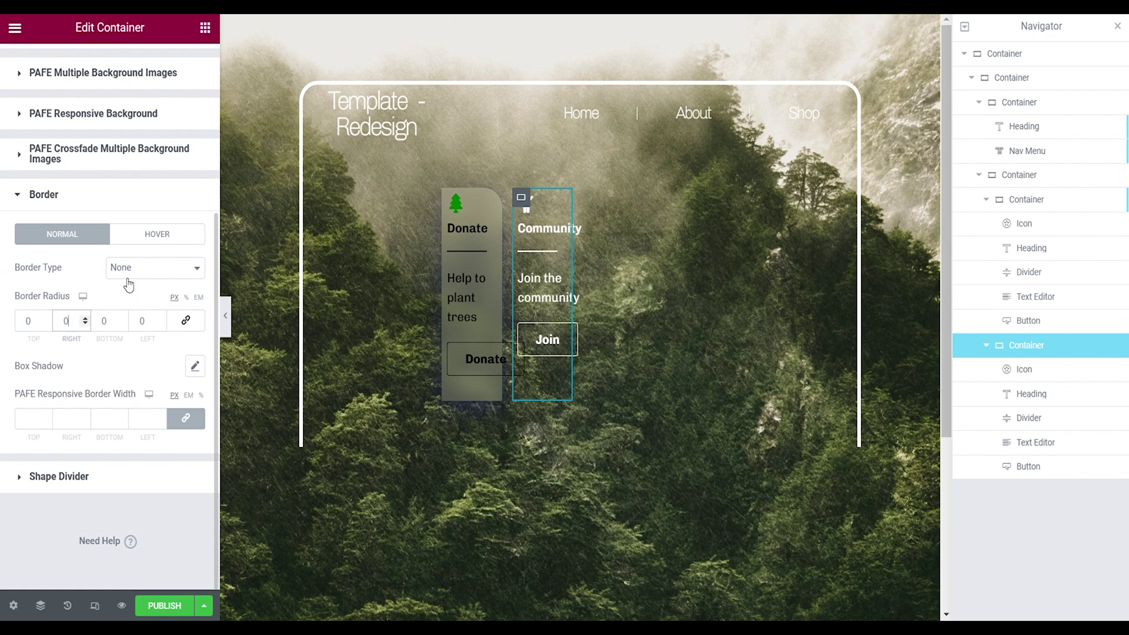
Step: Give the Community container a solid white border, 1 px wide on only its left and right sides, and preview the page
click(120, 306)
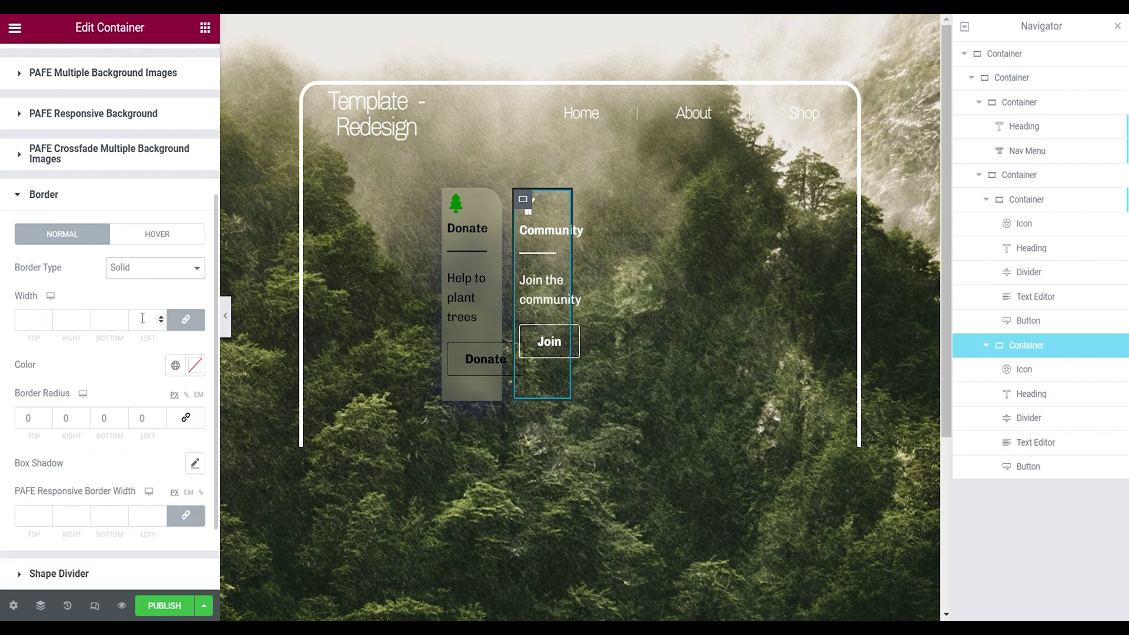
click(161, 318)
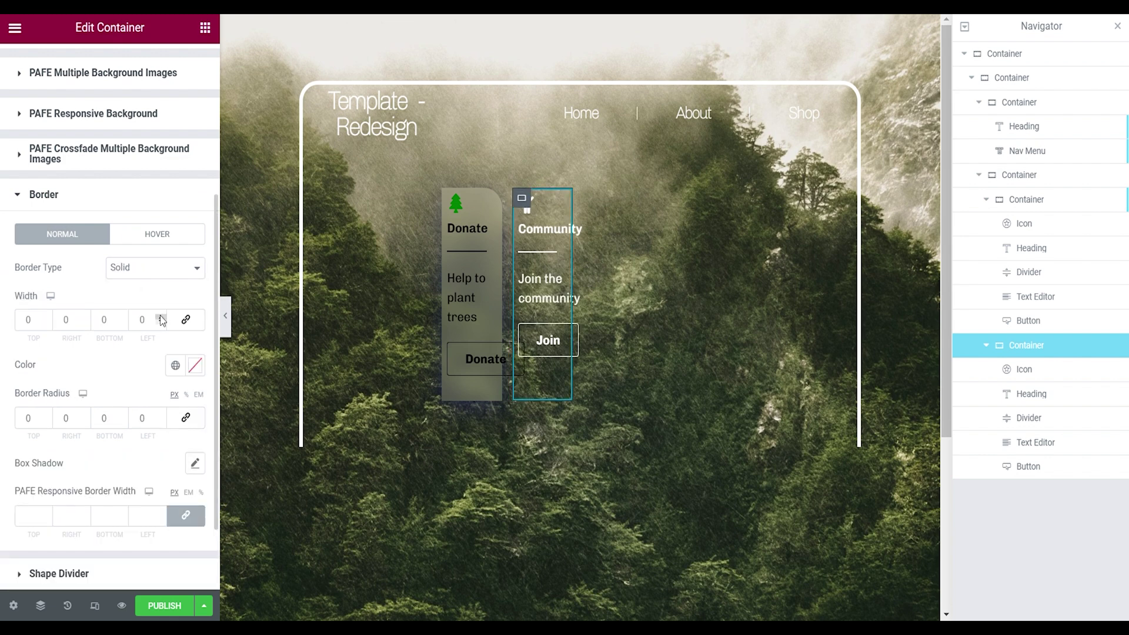
click(85, 318)
click(196, 365)
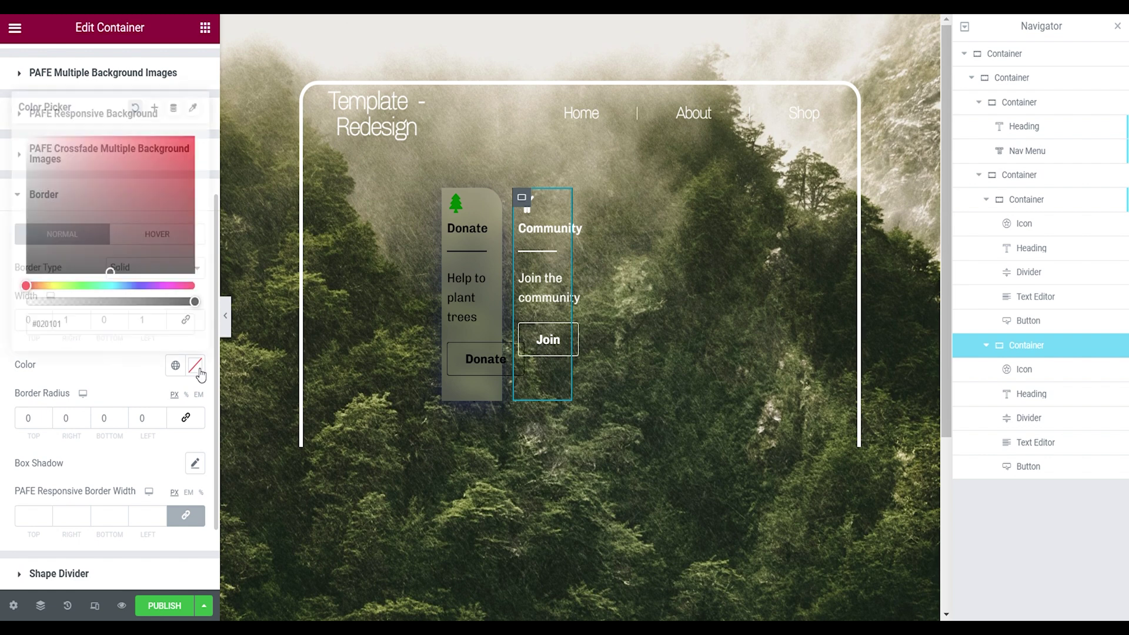
click(110, 273)
drag(113, 274, 28, 138)
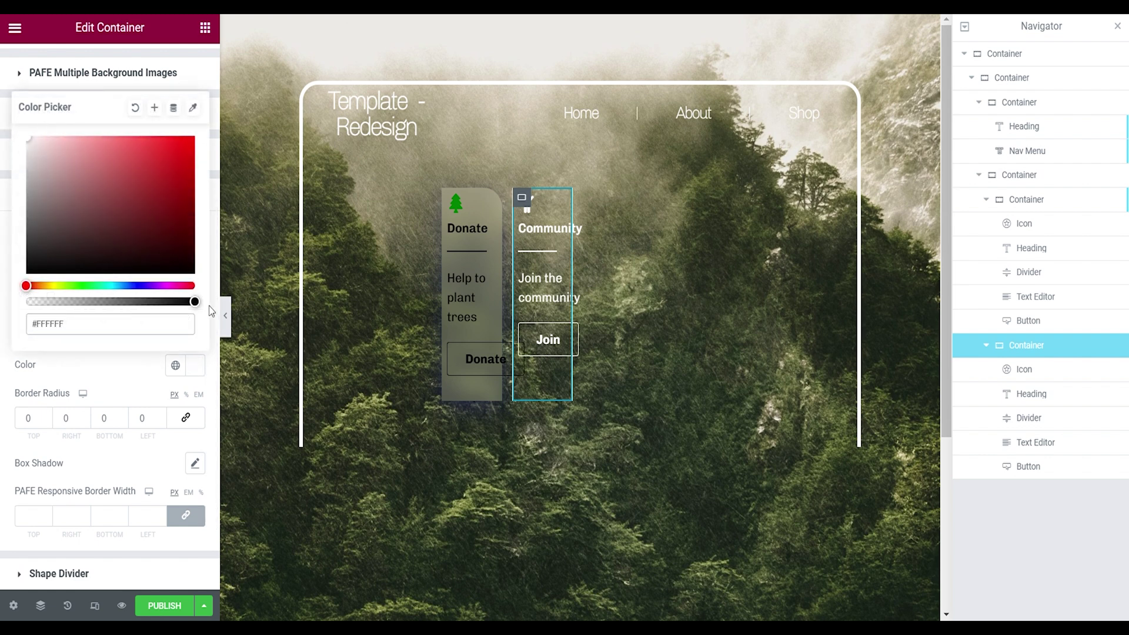
click(229, 319)
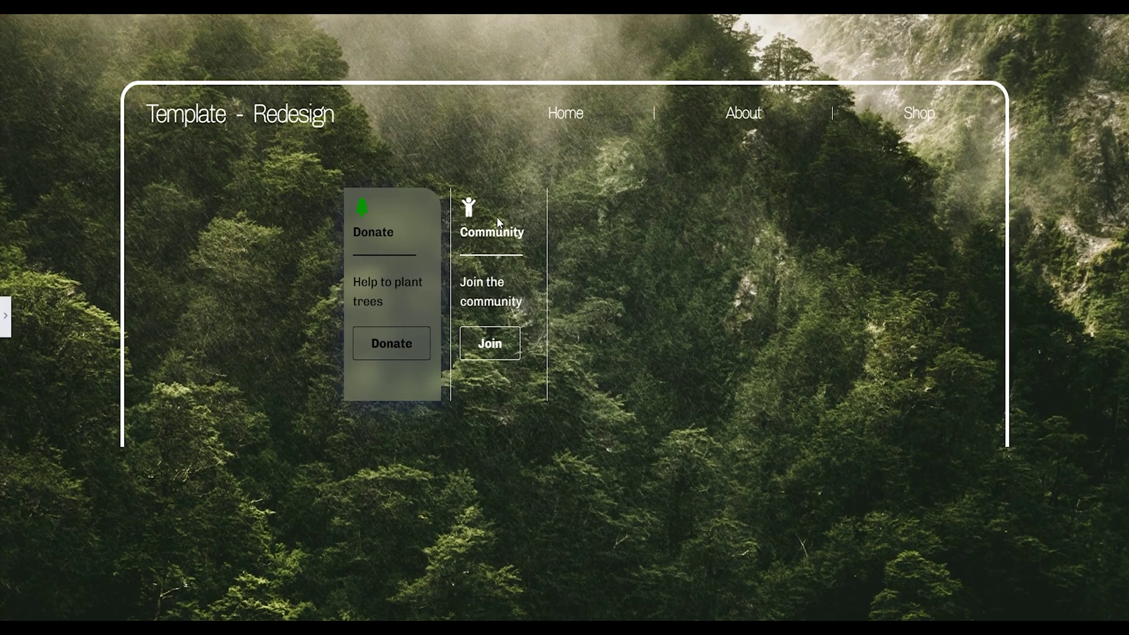
click(6, 317)
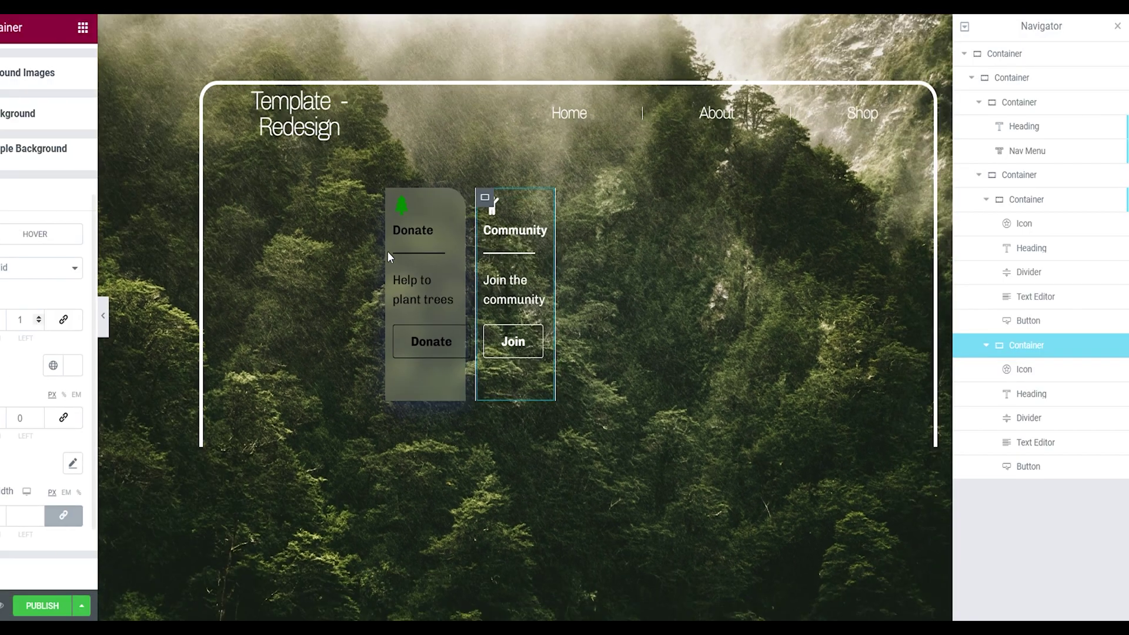
Step: Duplicate the Community container to form a third block beside it, and preview the full page layout
right_click(523, 203)
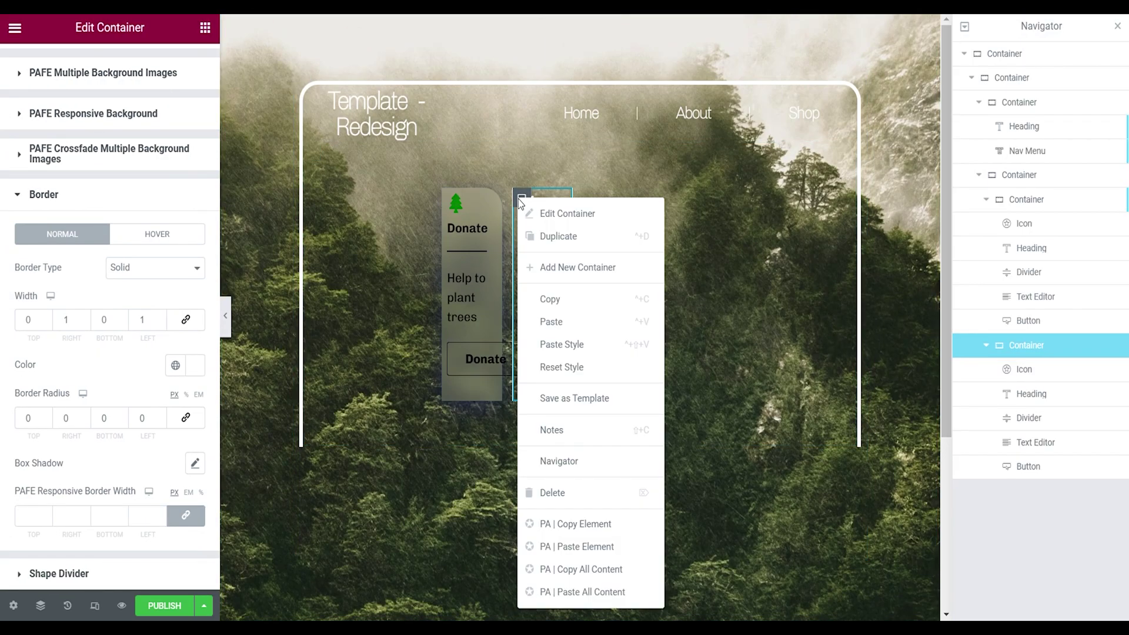
click(532, 234)
click(229, 318)
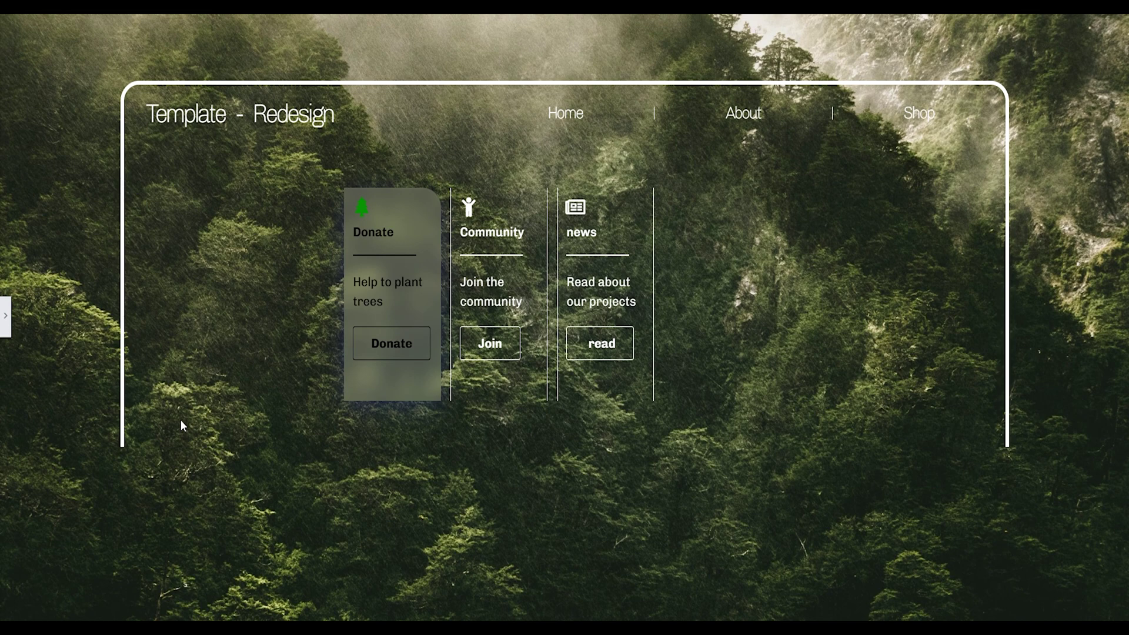
key(ctrl+p)
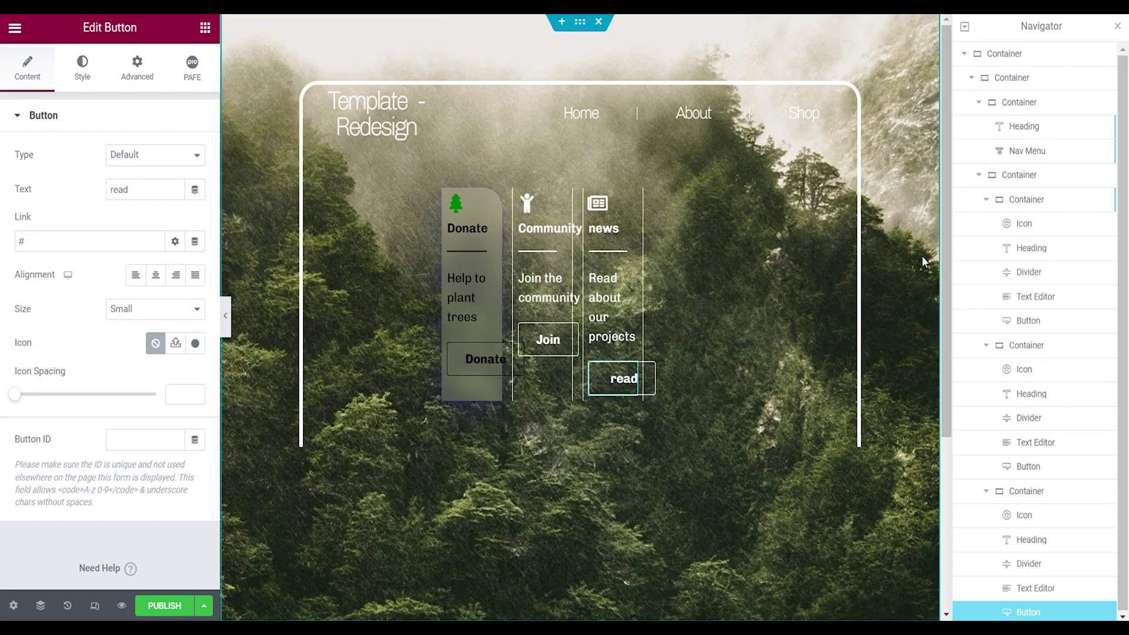
Step: Collapse the header and content containers in the page structure and add a new container below the one holding the three blocks
click(973, 79)
click(973, 79)
click(978, 102)
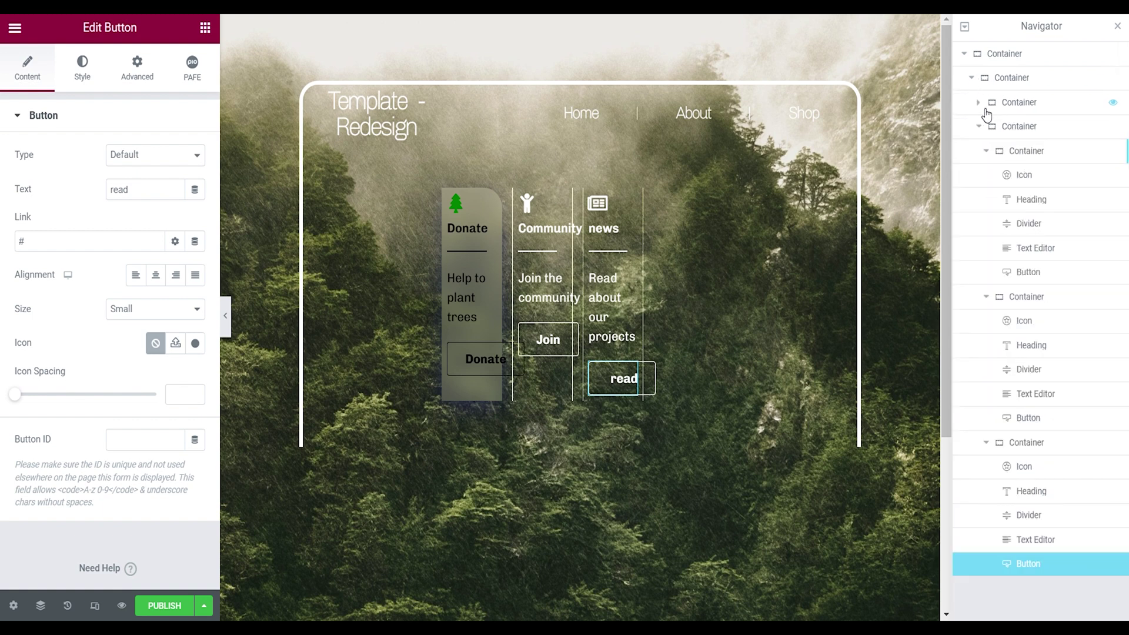
click(980, 127)
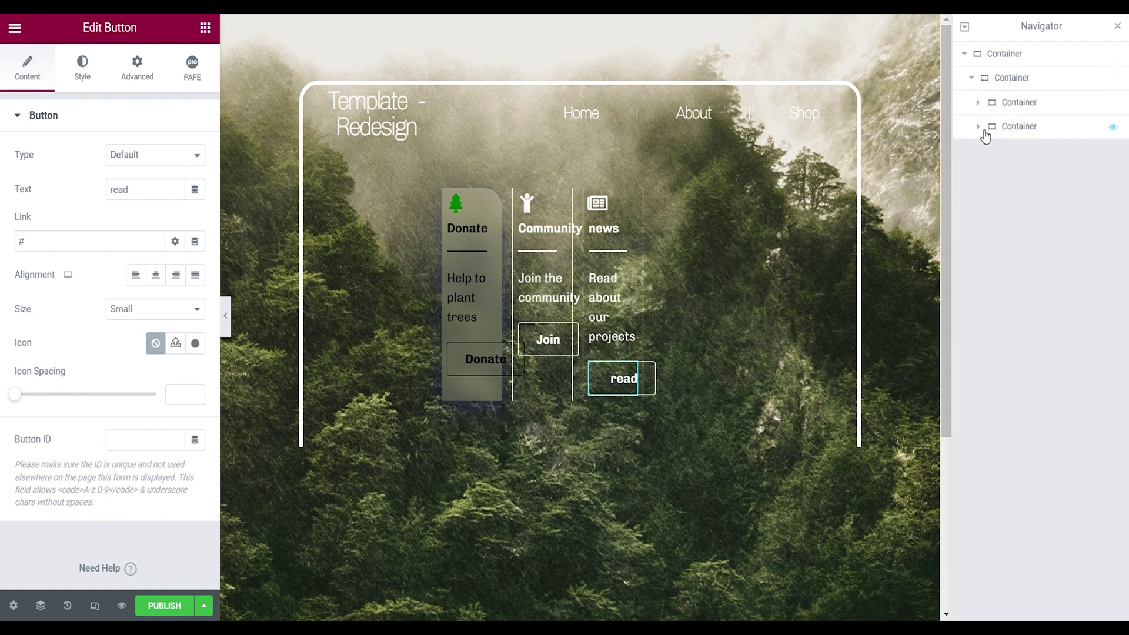
click(999, 129)
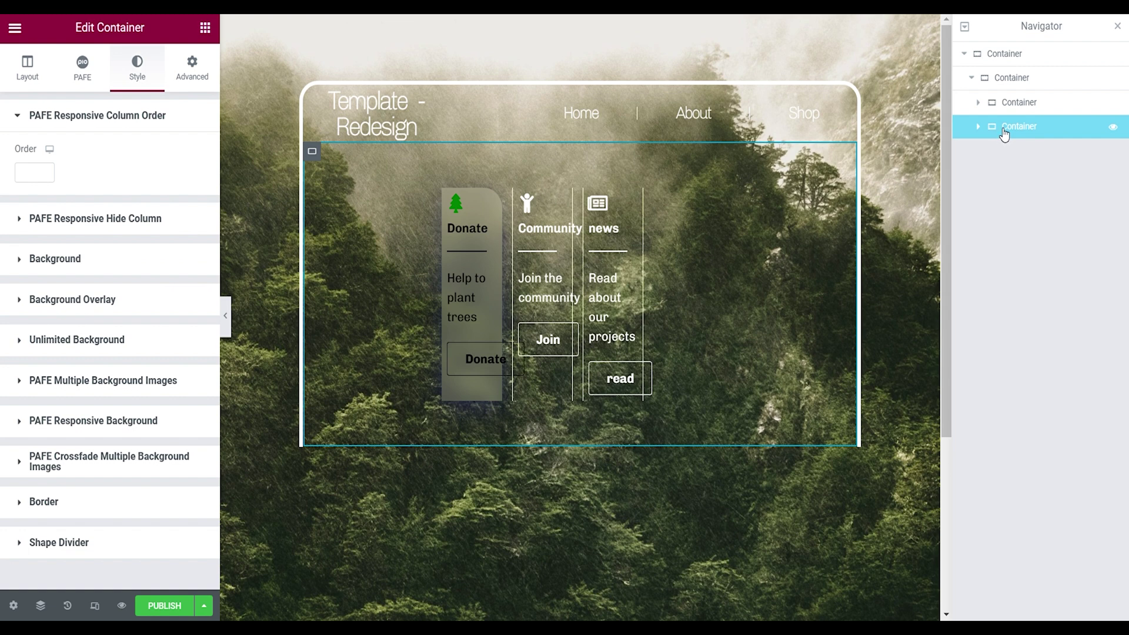
right_click(1004, 135)
click(1009, 195)
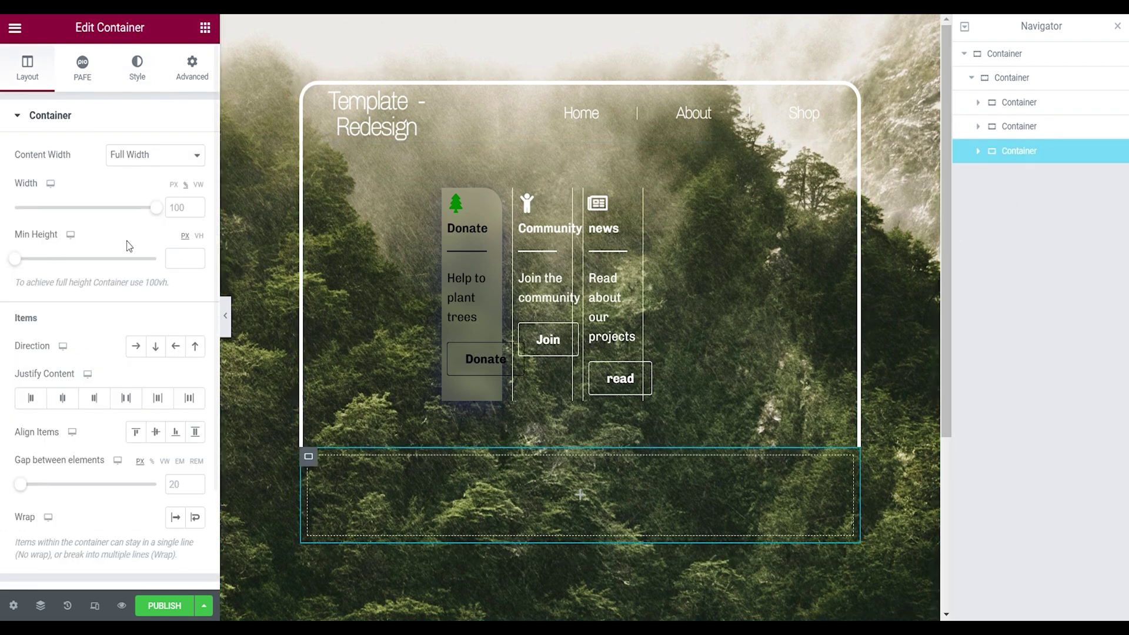
Step: Set the new container's minimum height to 20 VH and its item direction to horizontal row
click(199, 236)
click(185, 258)
text(25)
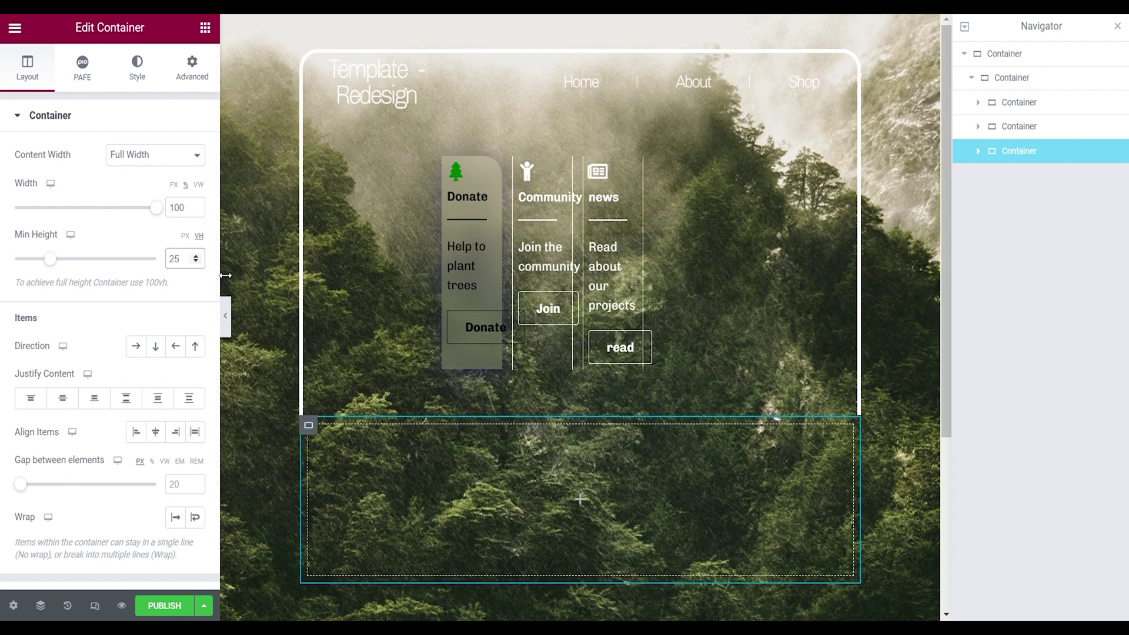
key(BackSpace)
text(0)
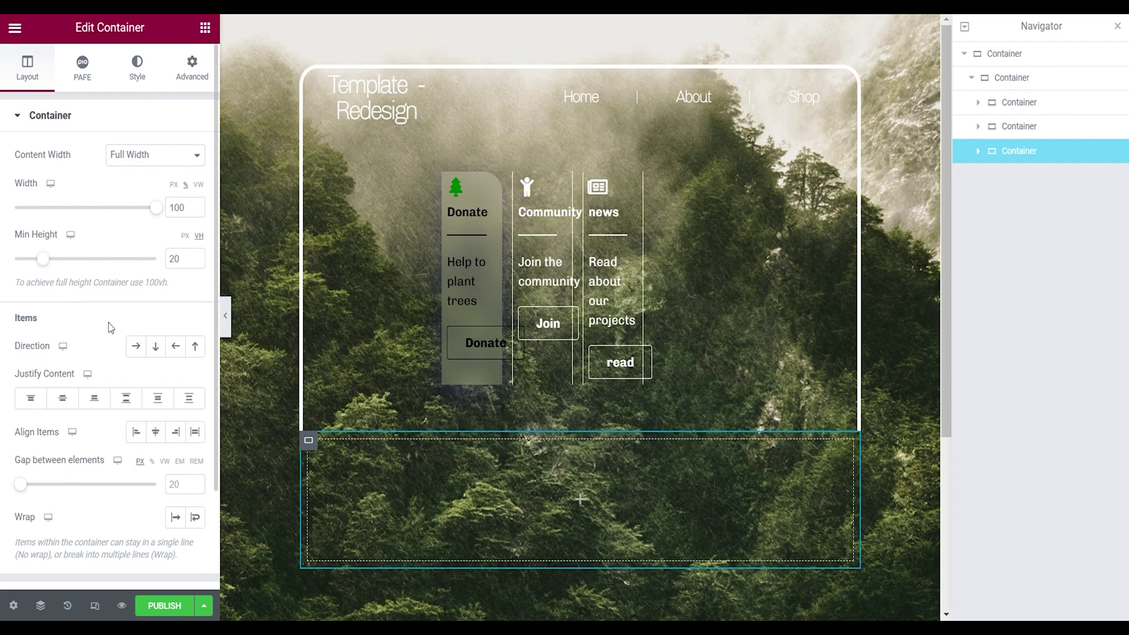
click(137, 347)
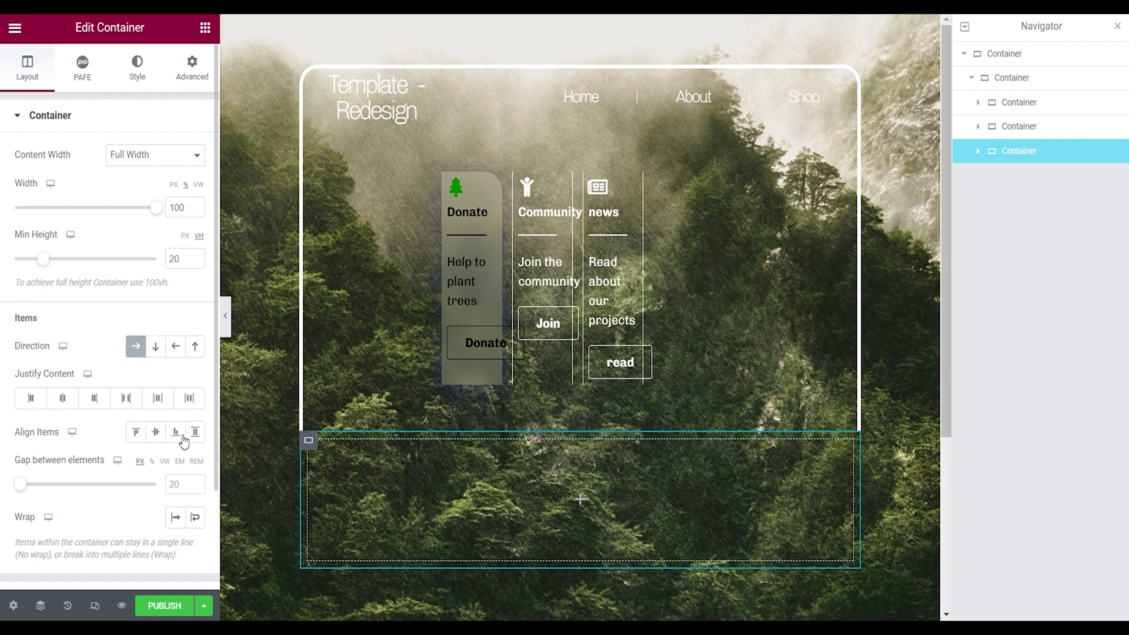
click(180, 489)
click(184, 86)
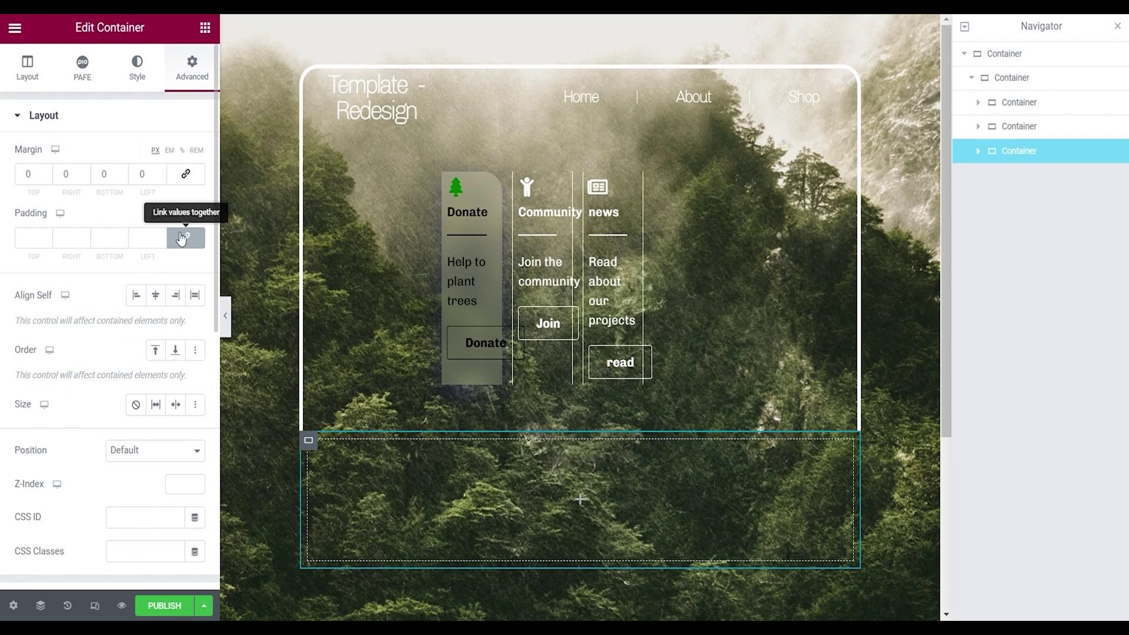
click(141, 68)
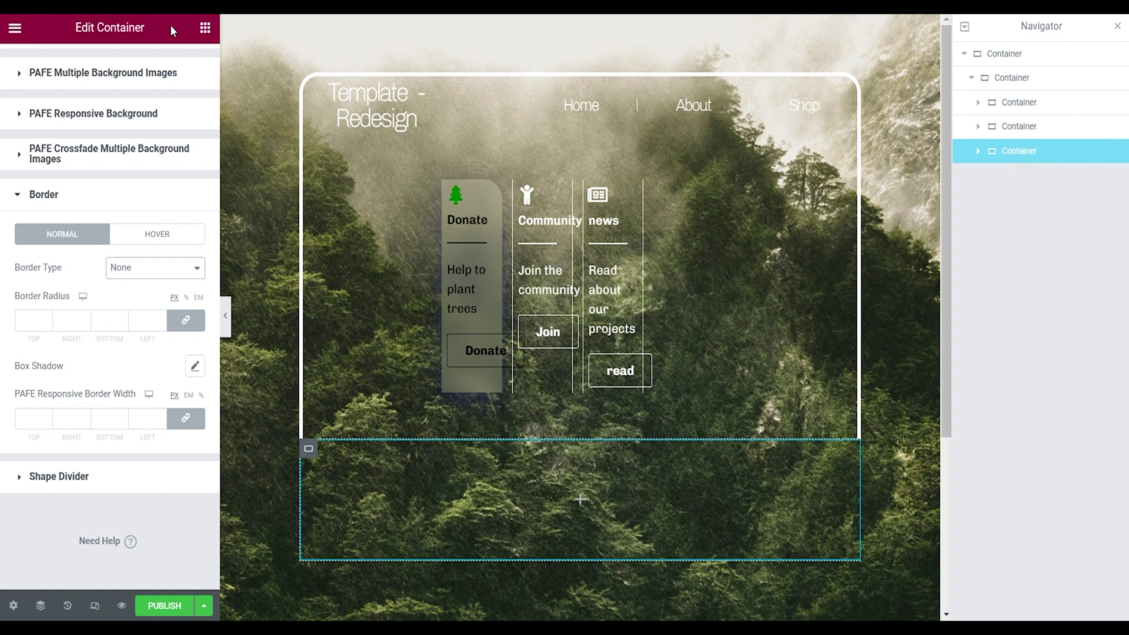
Step: Add a nested container inside the new bottom container and set its content width to Full Width
click(205, 28)
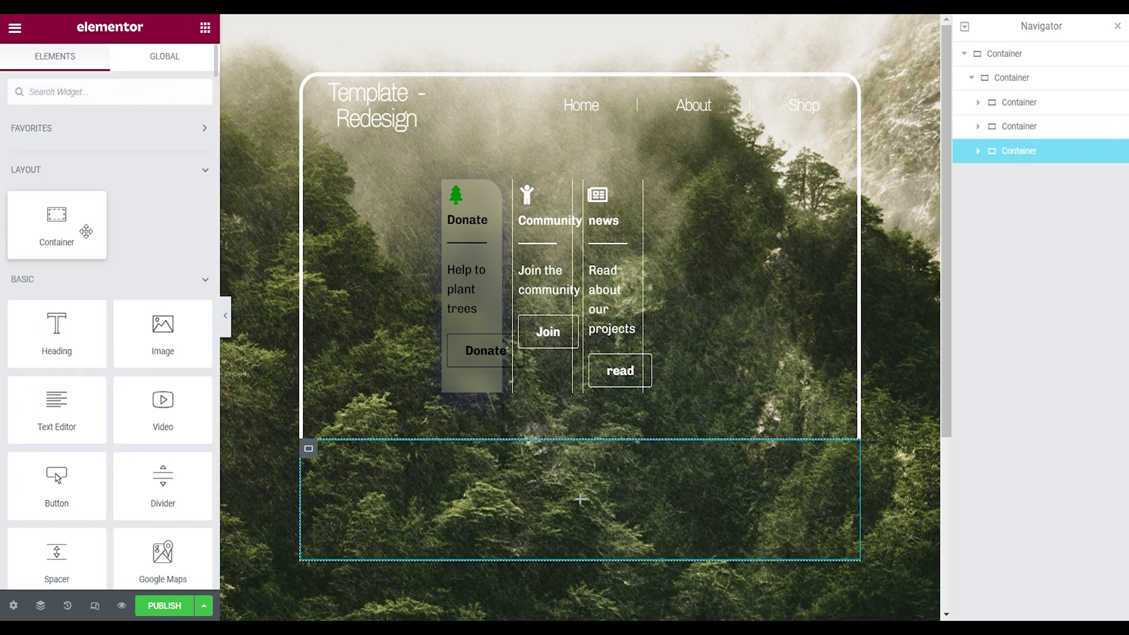
drag(55, 218, 421, 487)
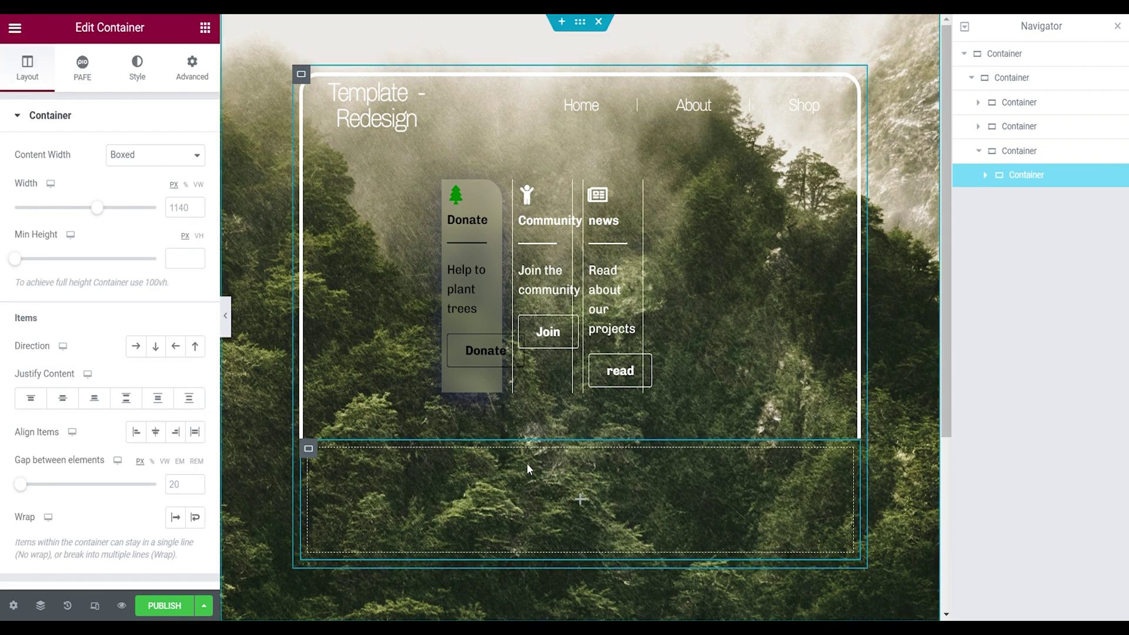
click(176, 155)
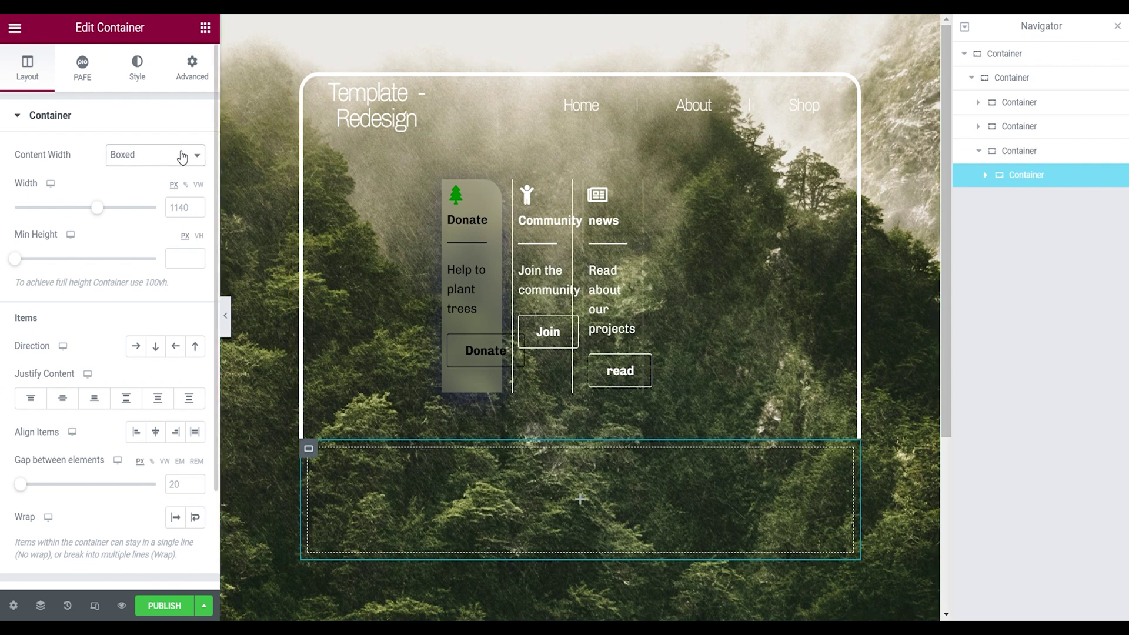
click(158, 179)
Step: Set the nested container's width to 25% and its minimum height to 25 VH
click(183, 211)
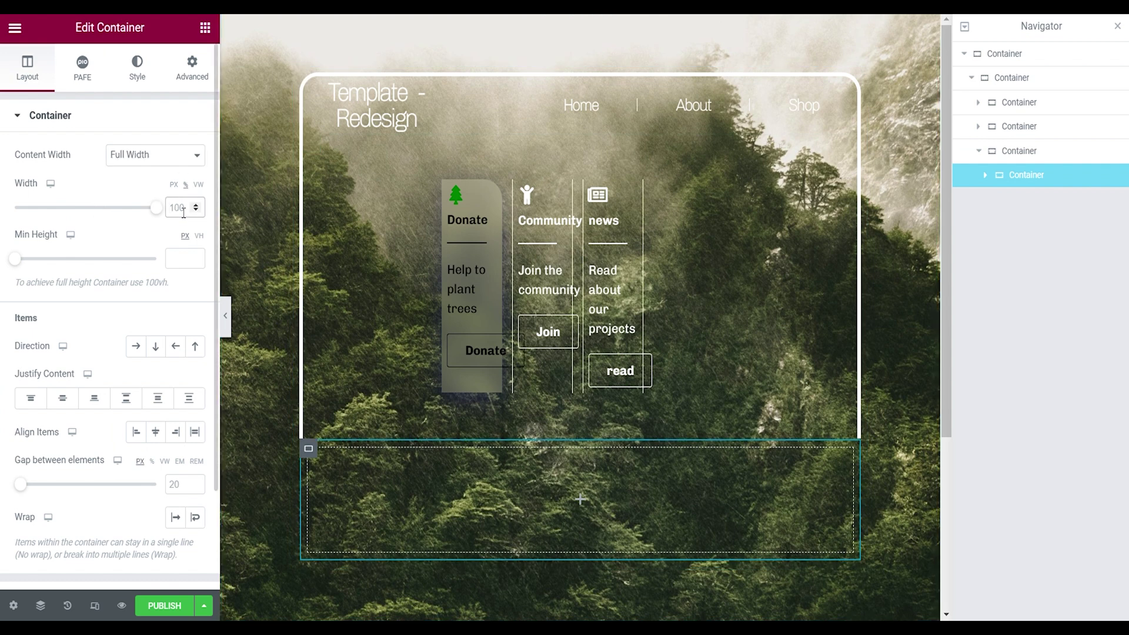
text(25)
click(200, 236)
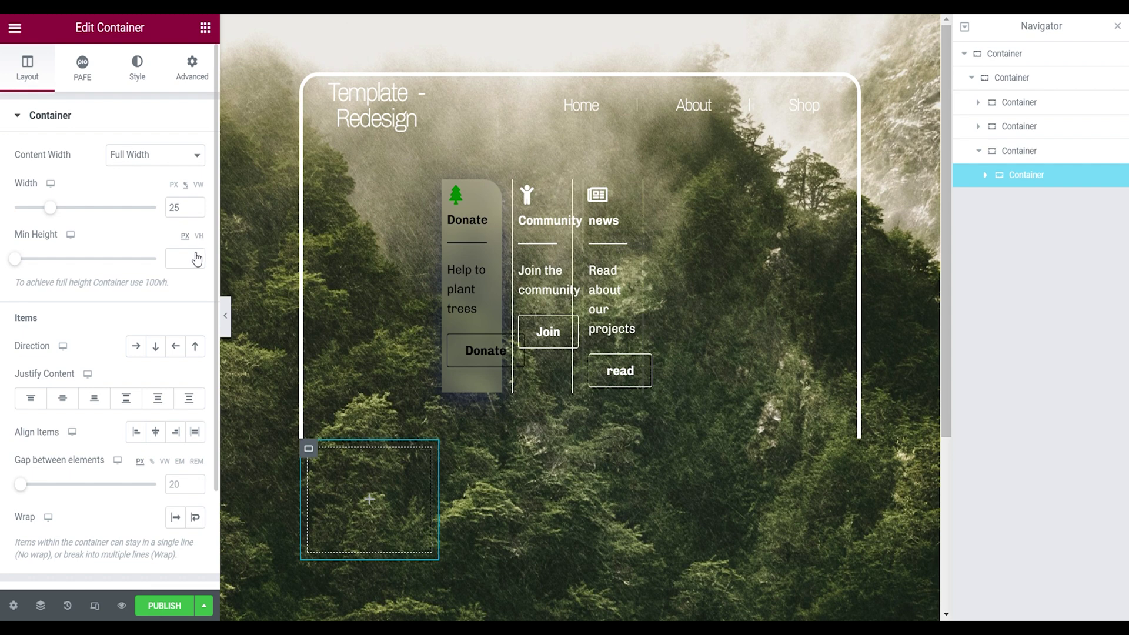
click(193, 258)
text(1)
text(25)
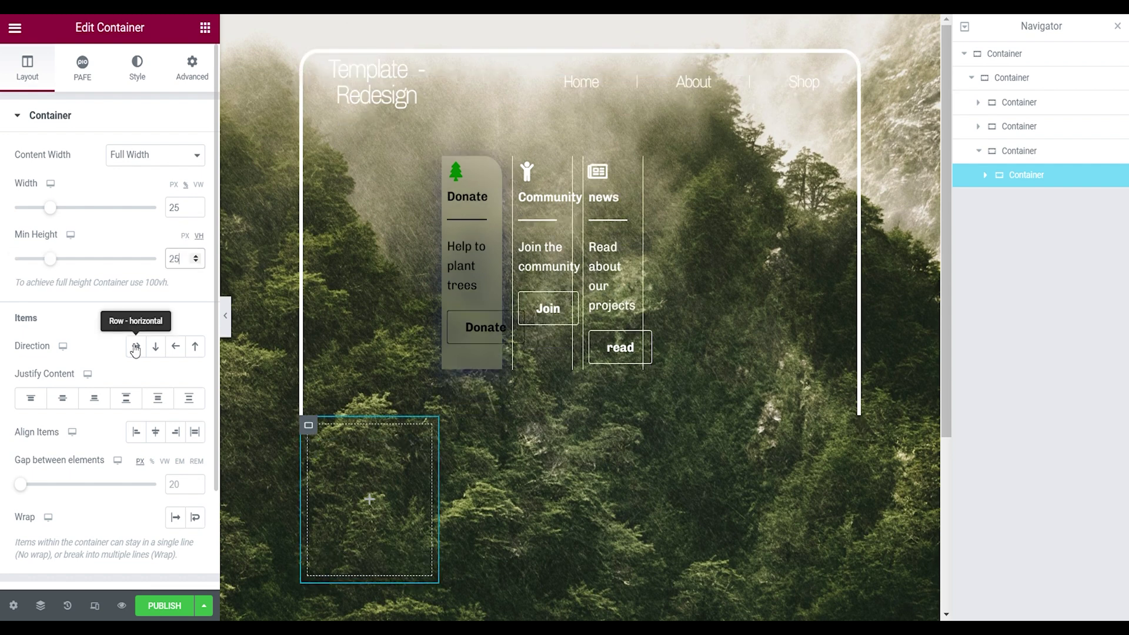
Step: Lay out the nested container's items in a horizontal row, spaced evenly and aligned to the end, with a gap of 0
click(134, 347)
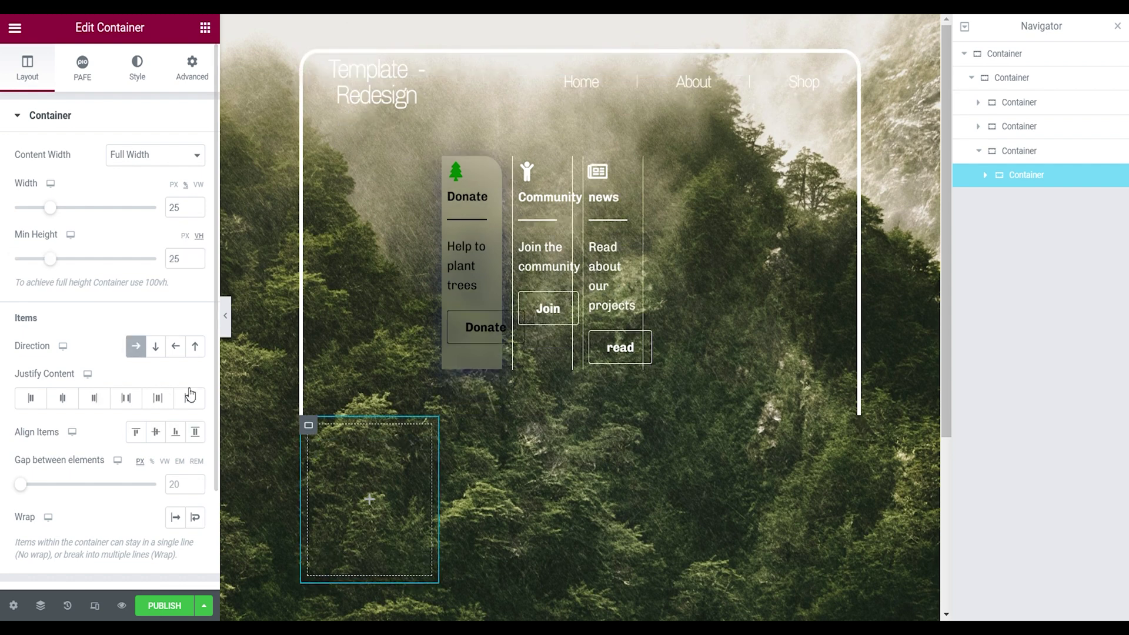
click(195, 410)
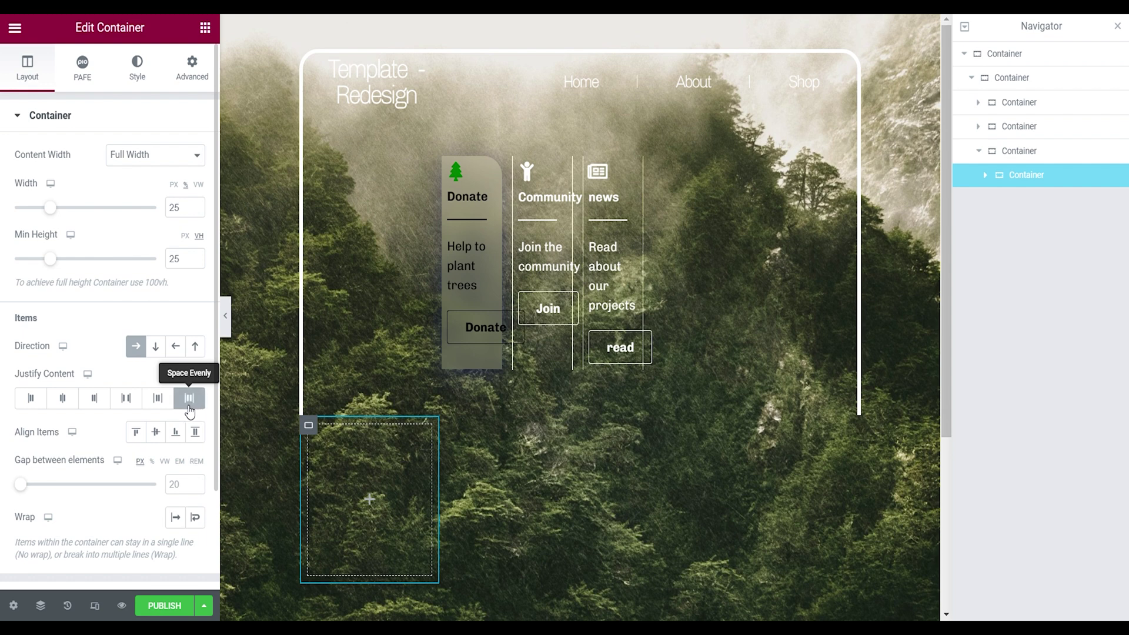
click(175, 434)
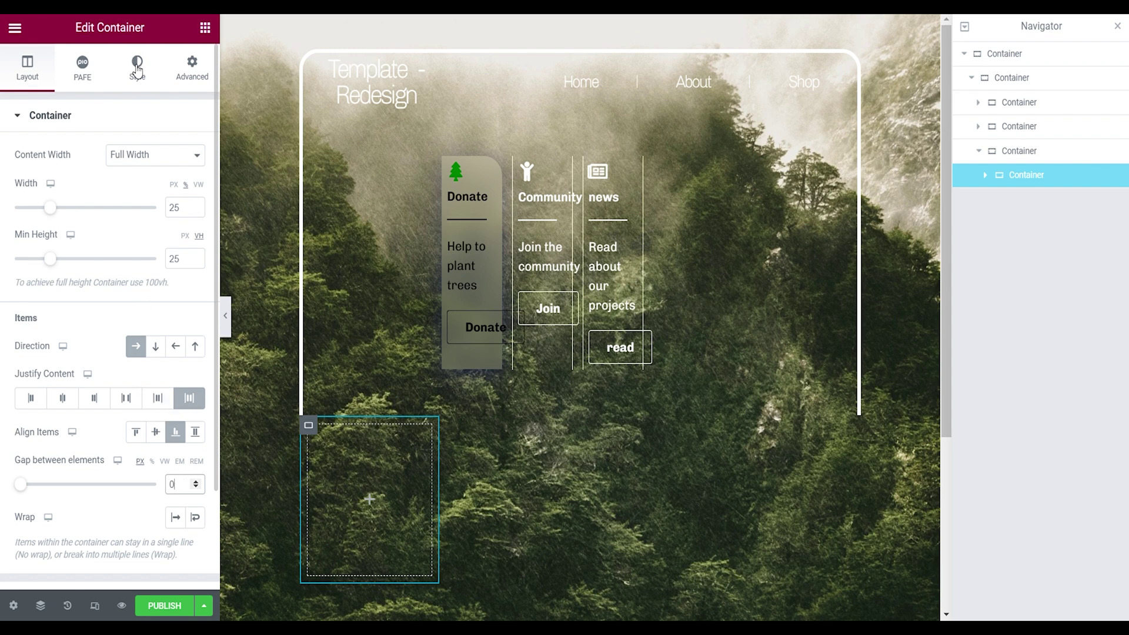
Step: Give the nested container a solid border with a left width of 5 px and 0 on the other sides
click(171, 74)
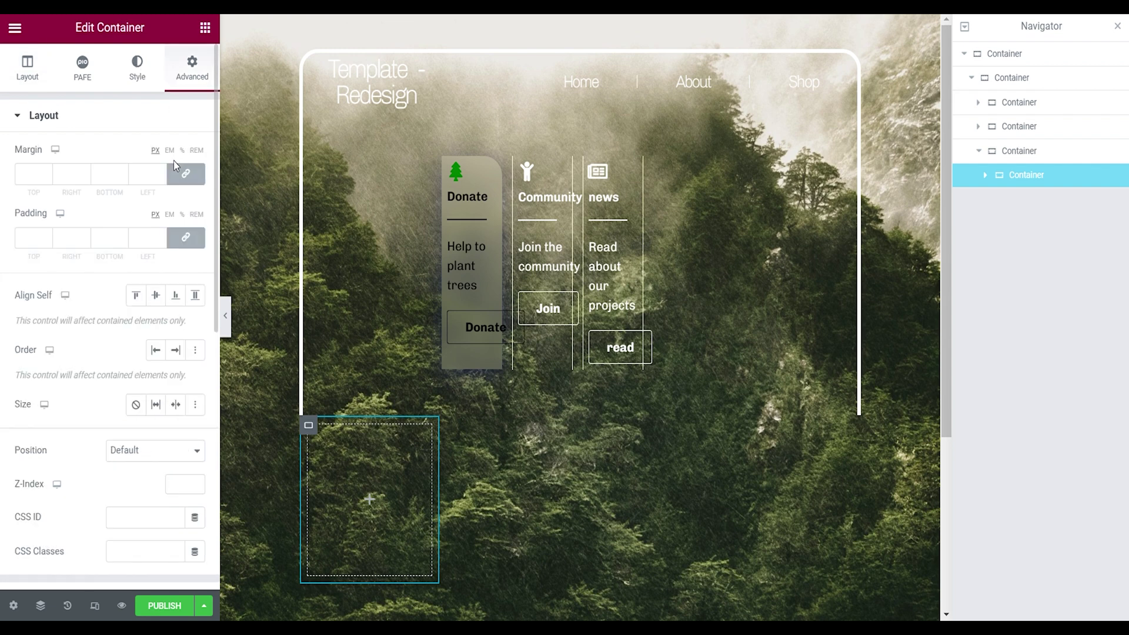
click(154, 83)
click(53, 501)
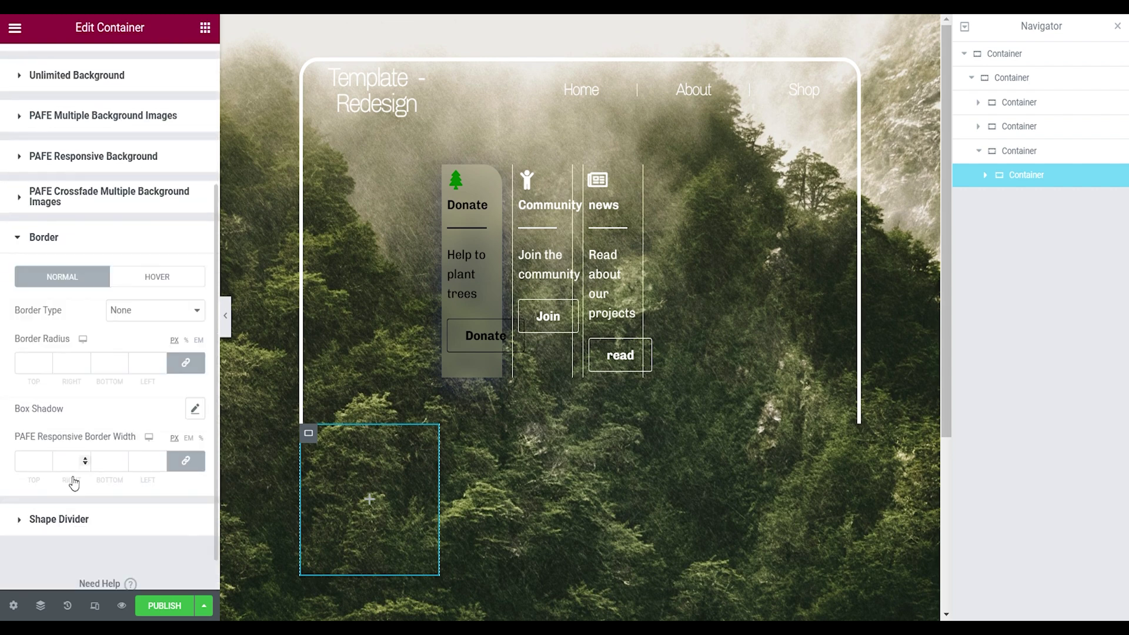
click(126, 267)
click(134, 305)
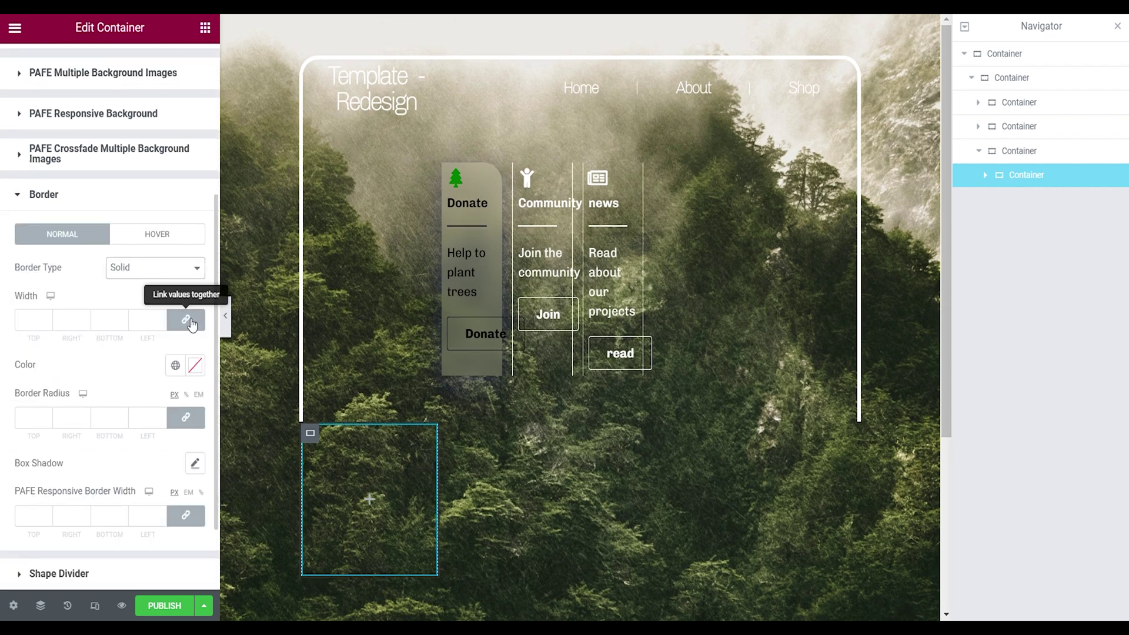
click(185, 319)
click(156, 319)
text(5)
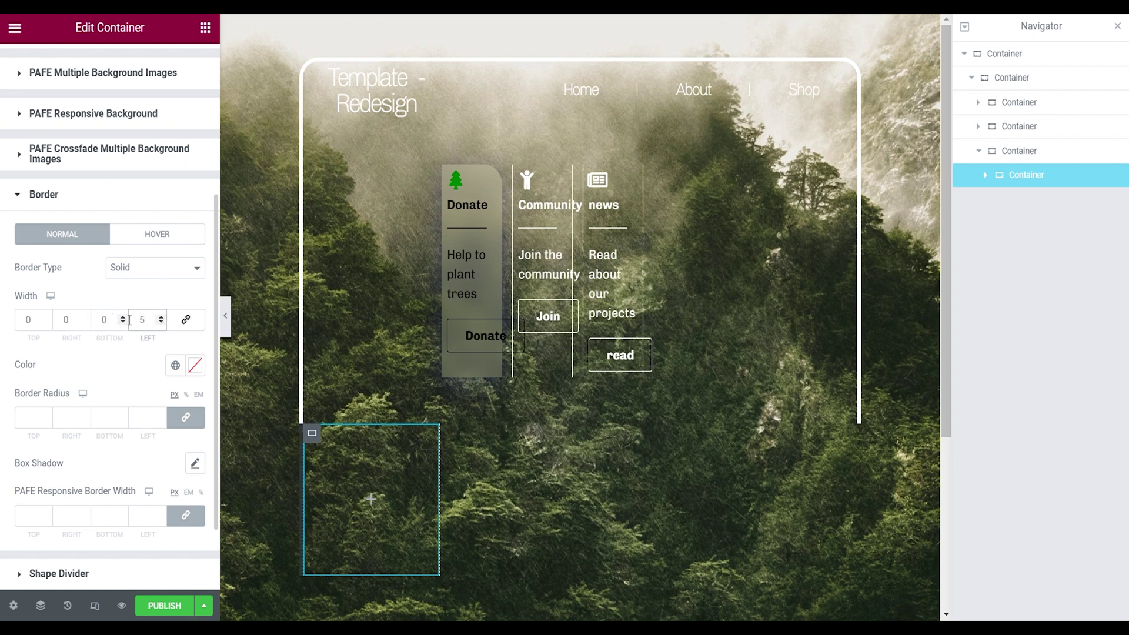
Step: Colour the nested container's border white and give it a bottom width of 5 px
click(196, 365)
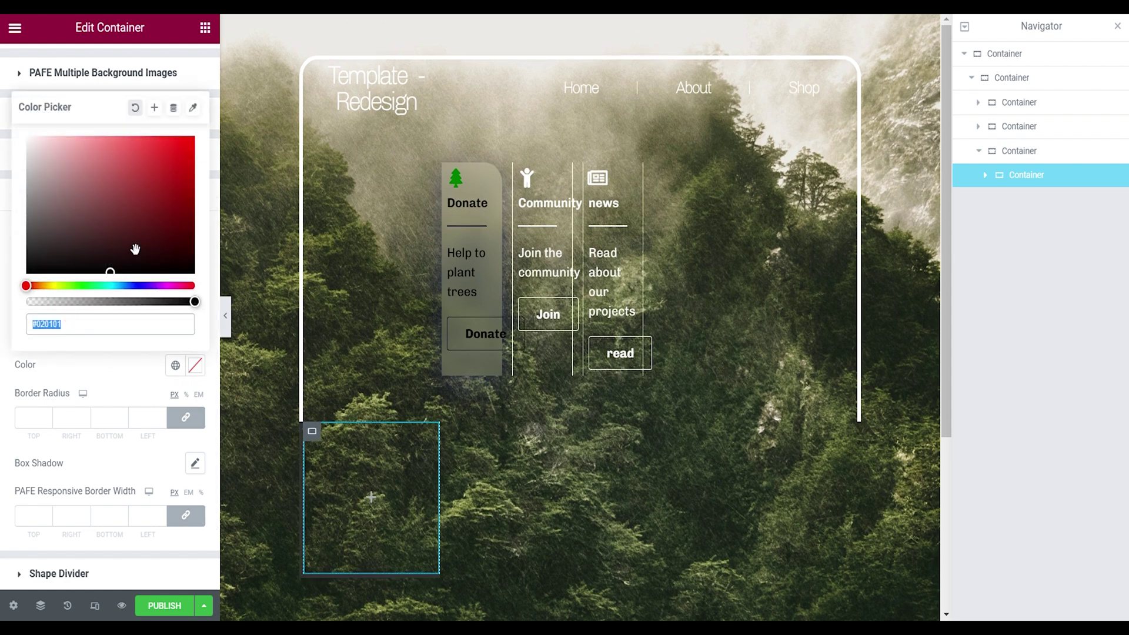
text(#EAE4E4)
click(5, 112)
Step: Round the nested container's bottom-left corner with a border radius of 25 px, keeping the other radii at 0, and preview the page
click(185, 418)
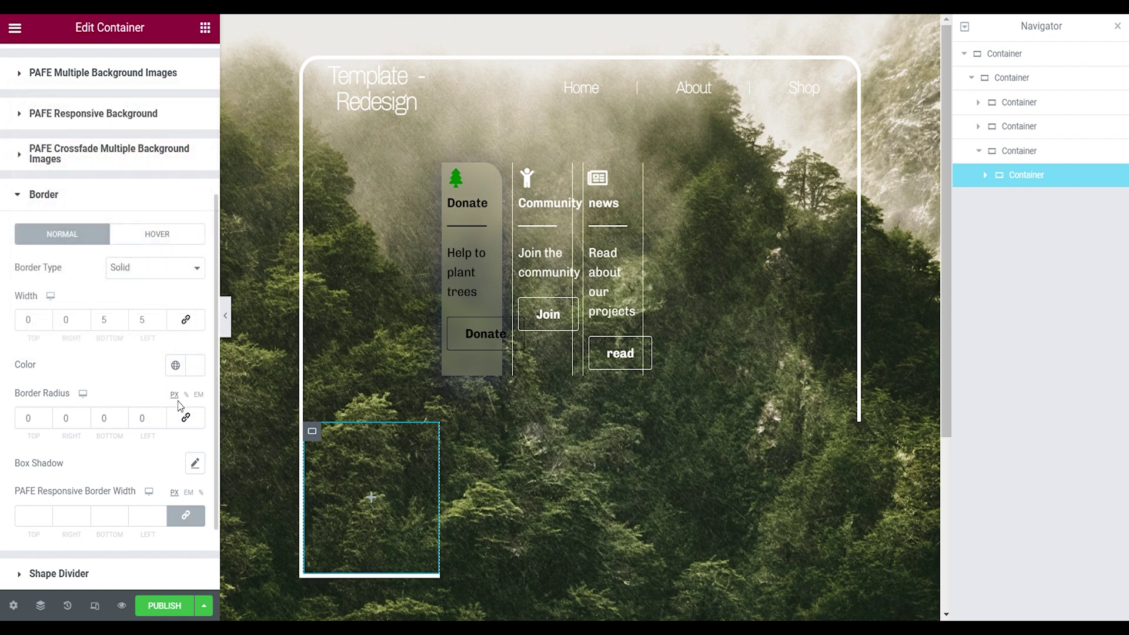
click(157, 425)
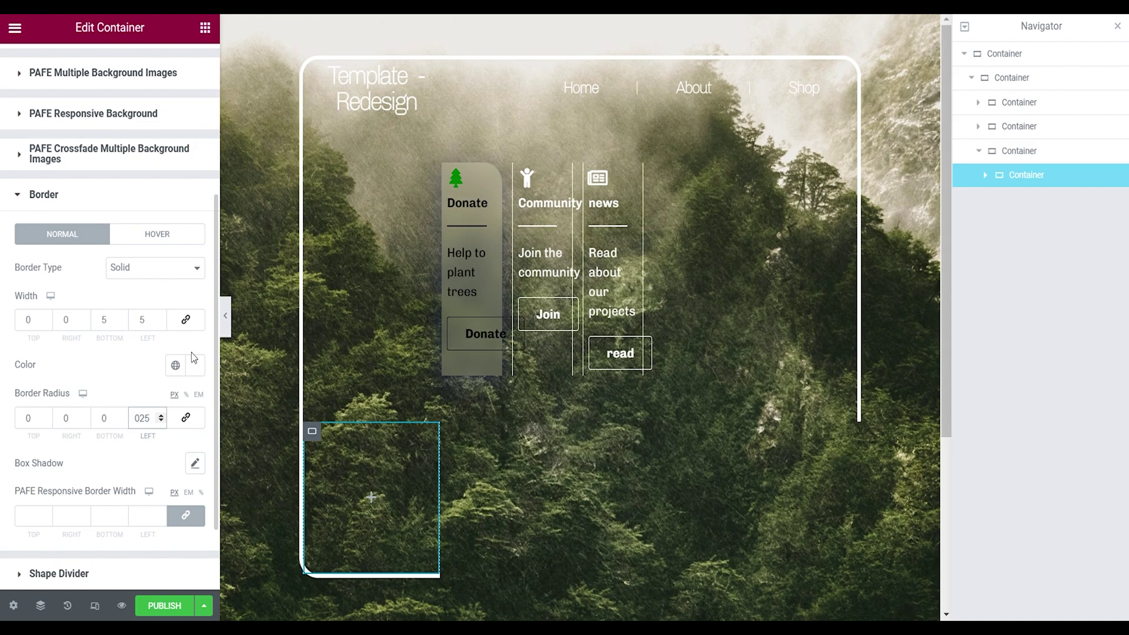
click(225, 316)
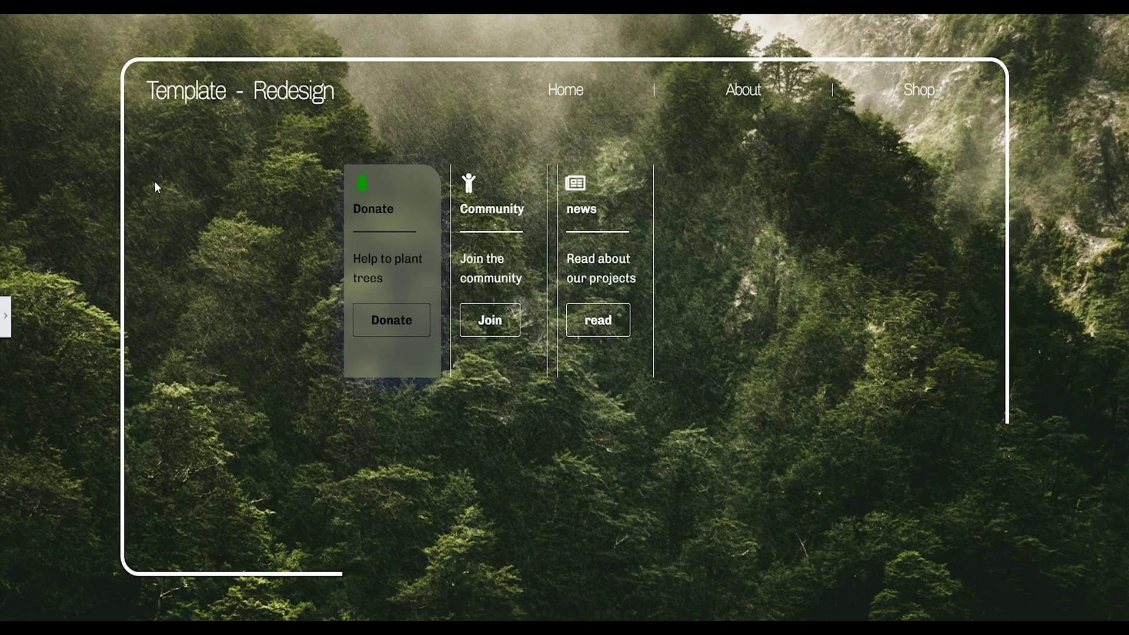
click(5, 316)
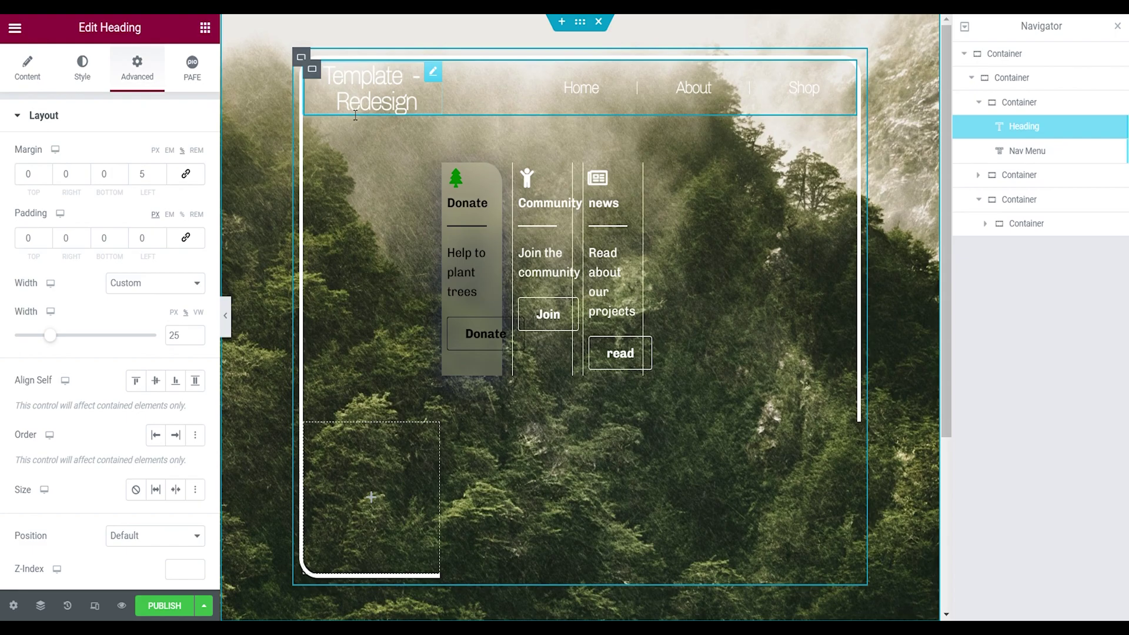
Step: Copy the "Template - Redesign" heading into the nested bottom container and change its text to "Scroll down"
right_click(363, 100)
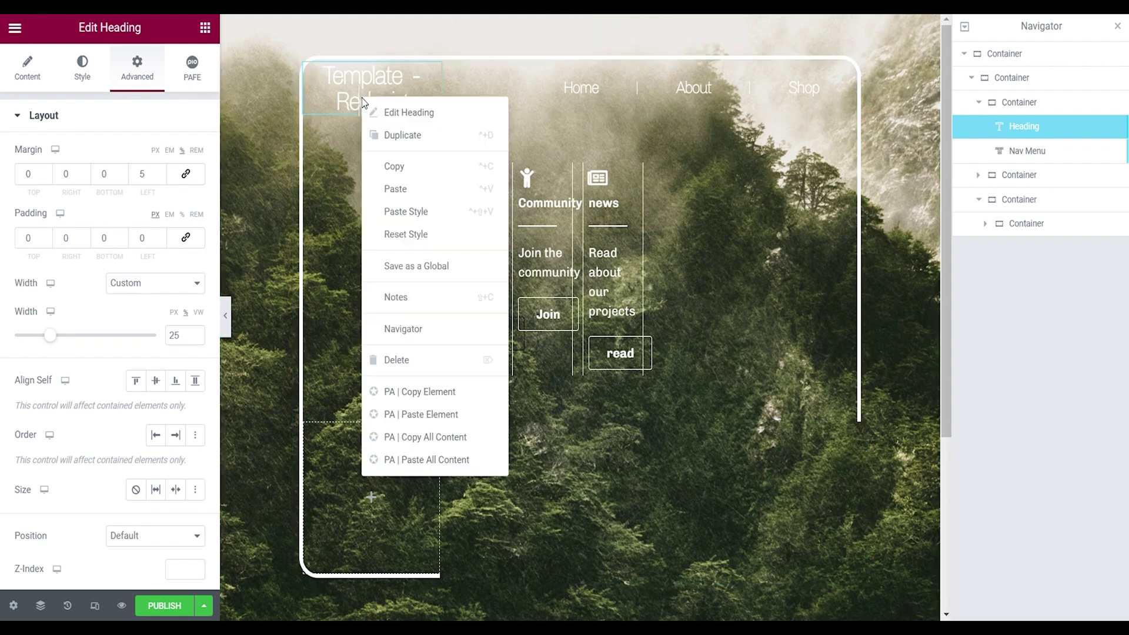
click(394, 166)
right_click(352, 484)
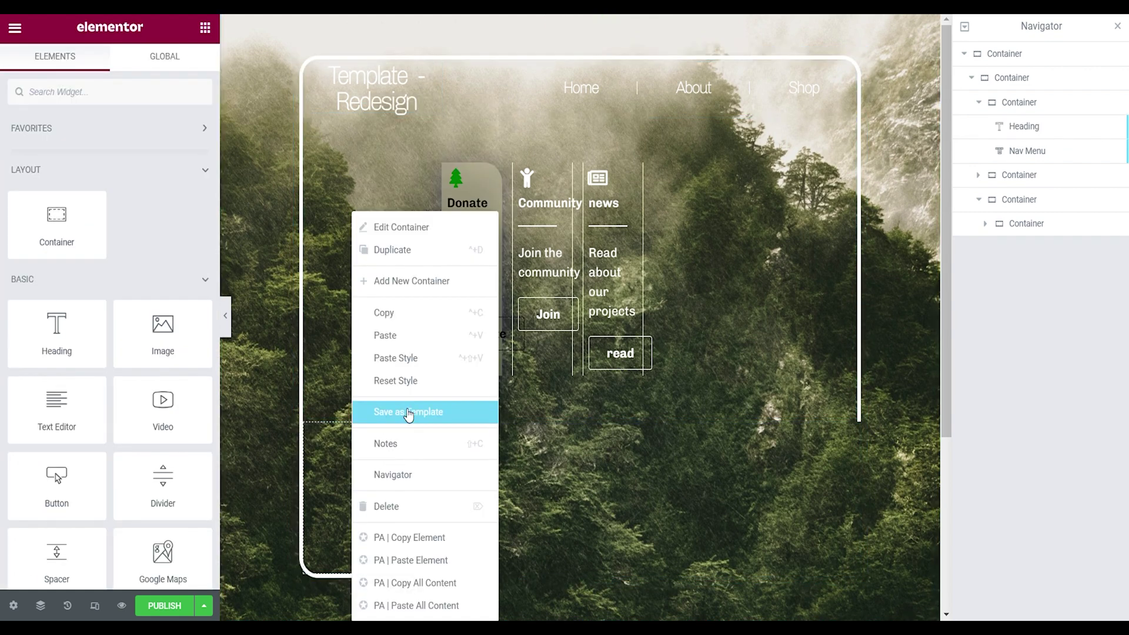
click(401, 330)
triple_click(72, 196)
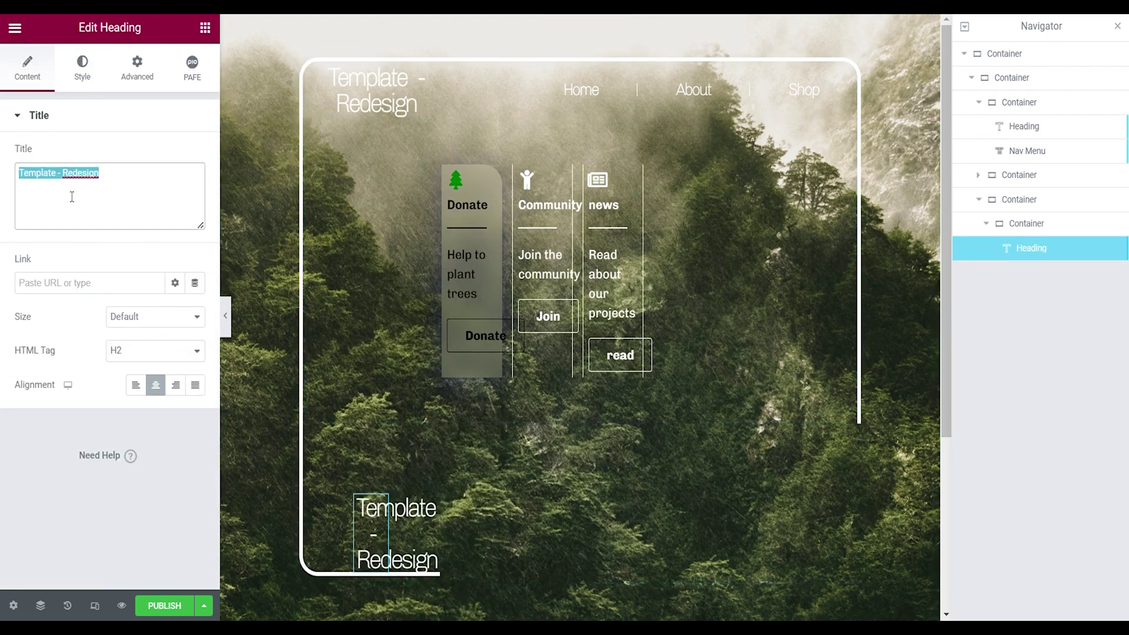
text(Scroll down)
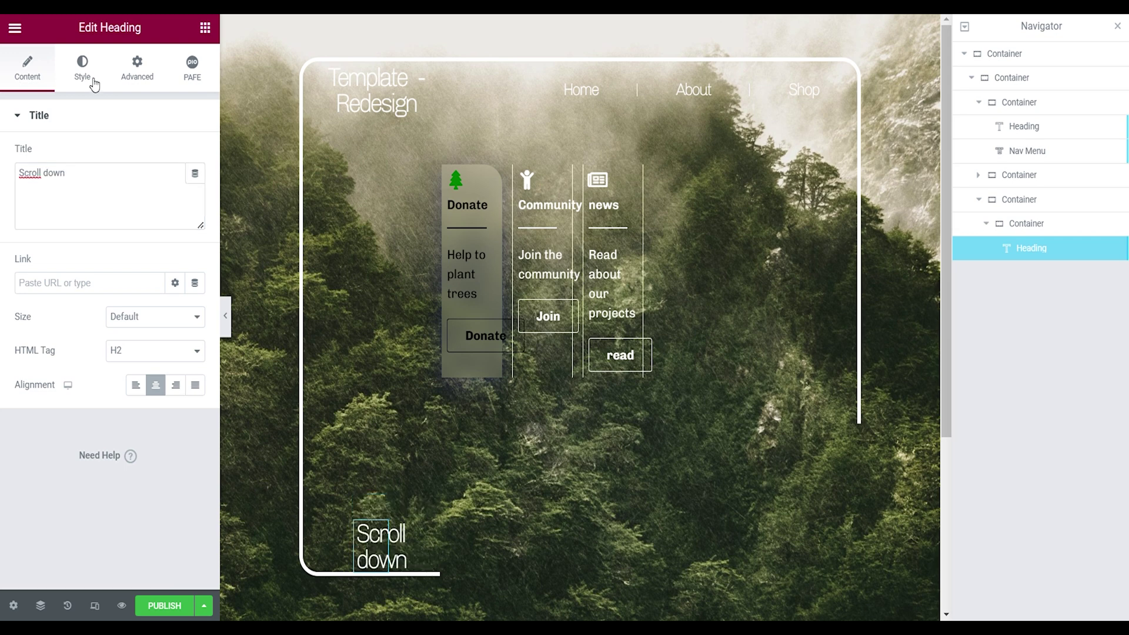
Step: Reduce the "Scroll down" heading's font size to 1 em
click(85, 69)
click(195, 190)
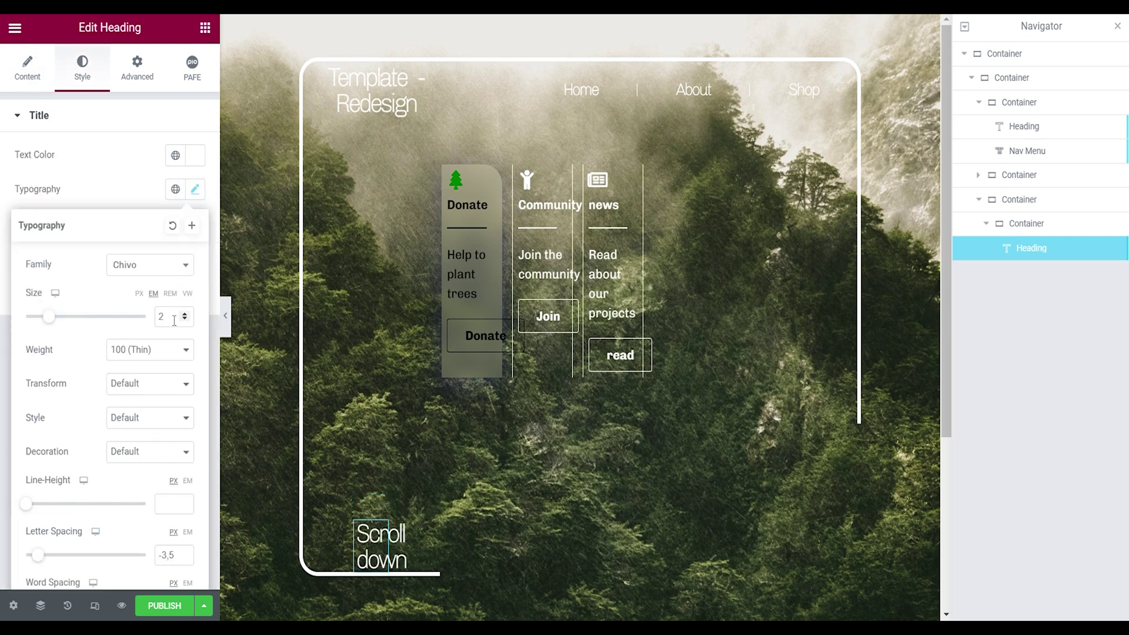
click(171, 312)
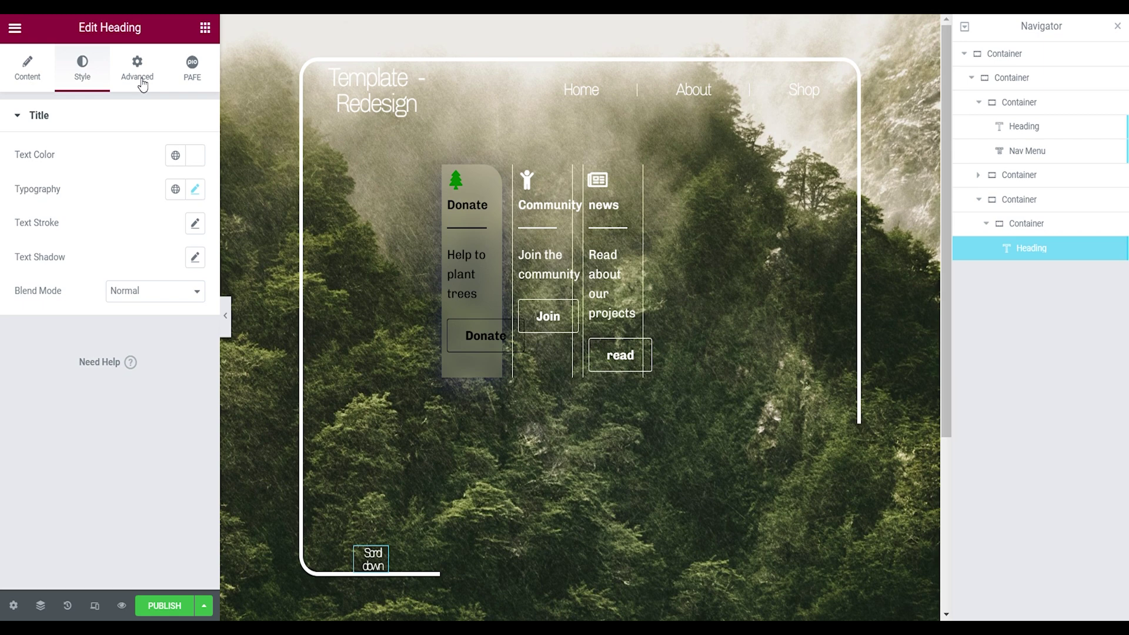
Step: Give the "Scroll down" heading a left margin of 0, a bottom margin of 25% and the default width, and preview the page
click(140, 82)
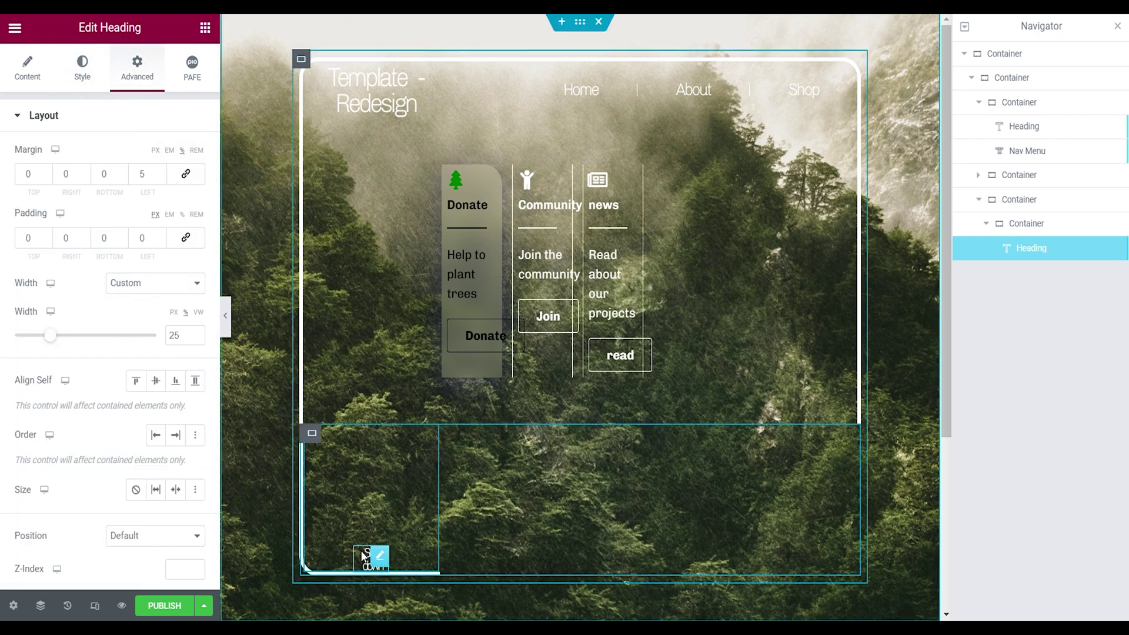
click(151, 176)
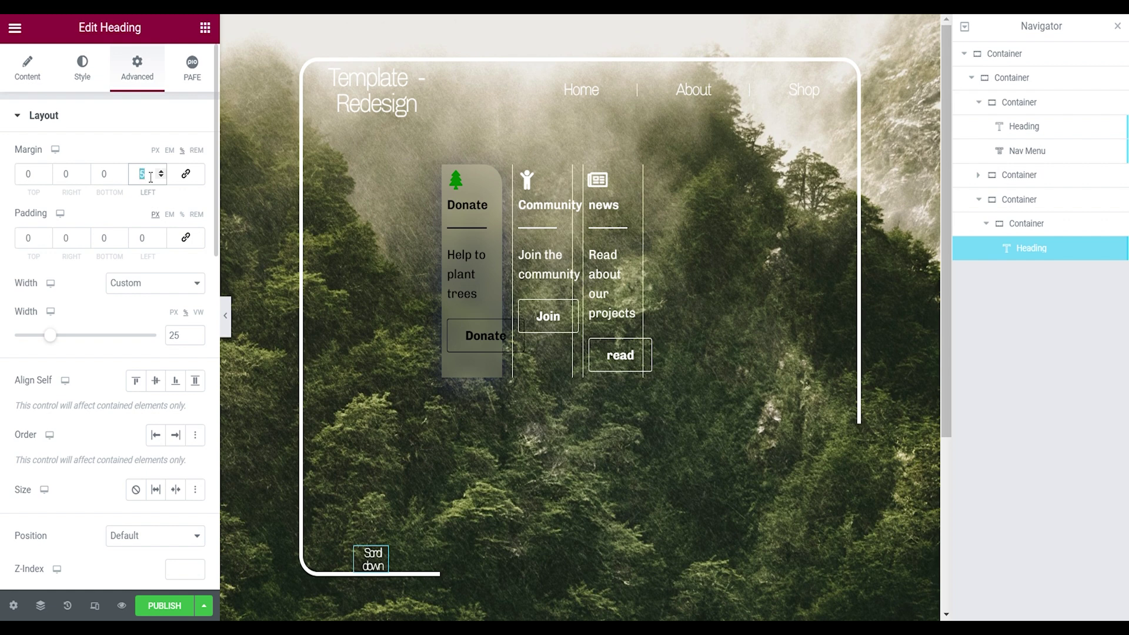
text(0)
click(113, 182)
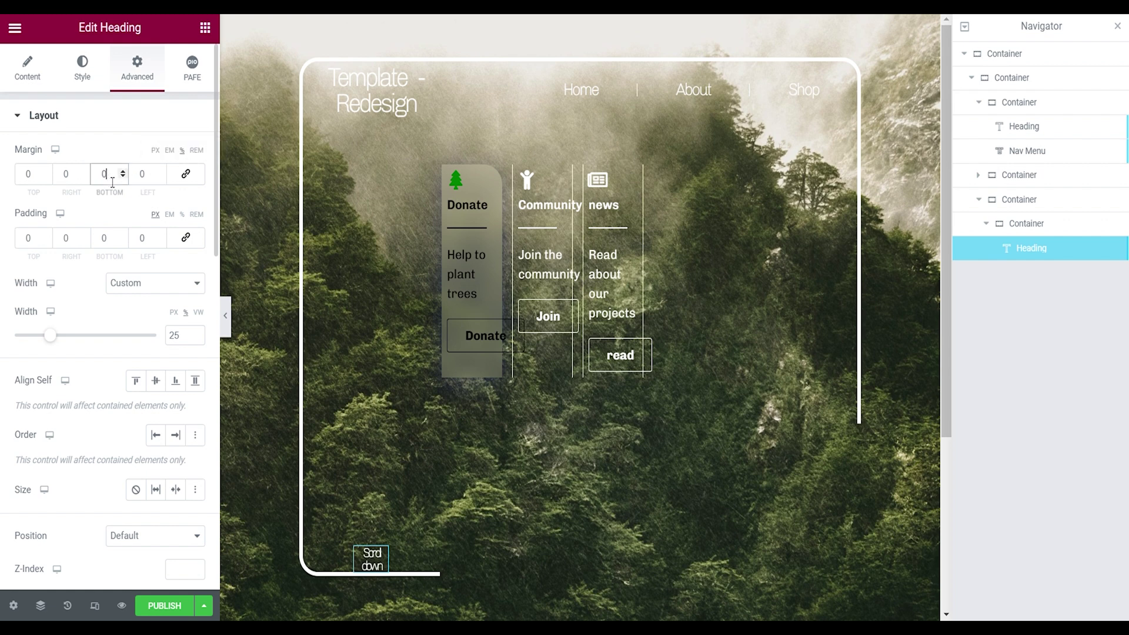
text(25)
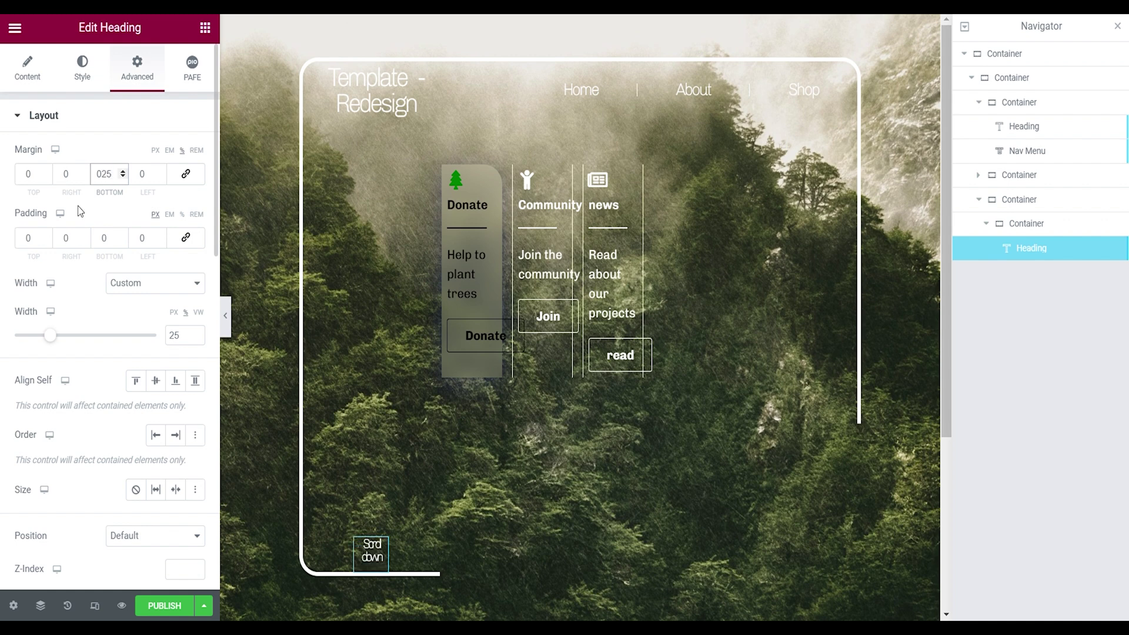
click(156, 283)
click(155, 301)
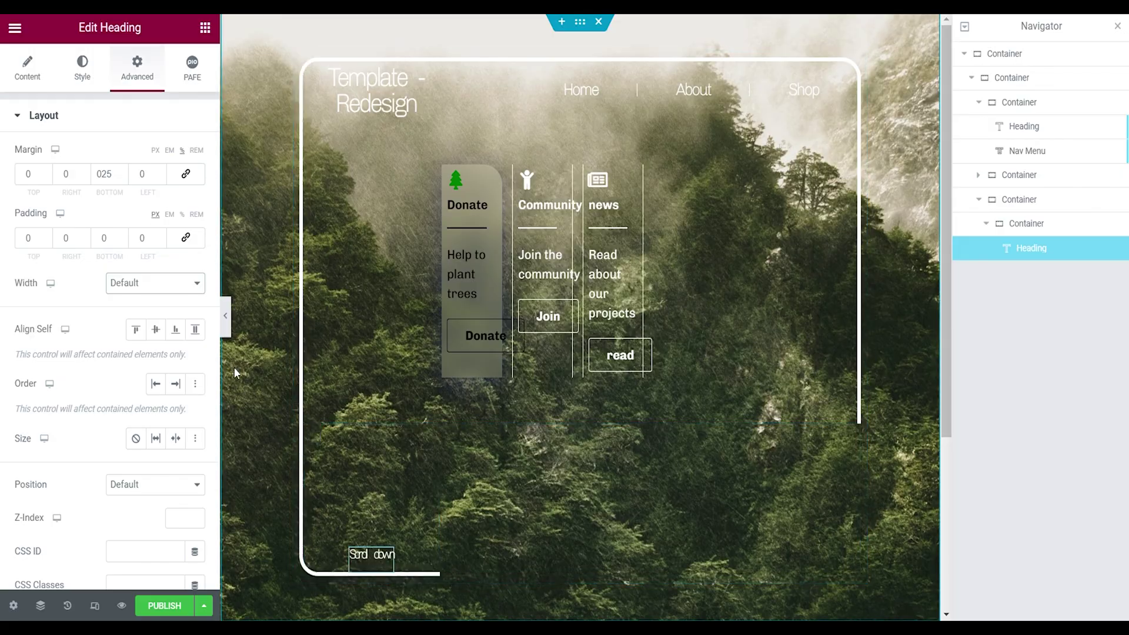
key(ctrl+p)
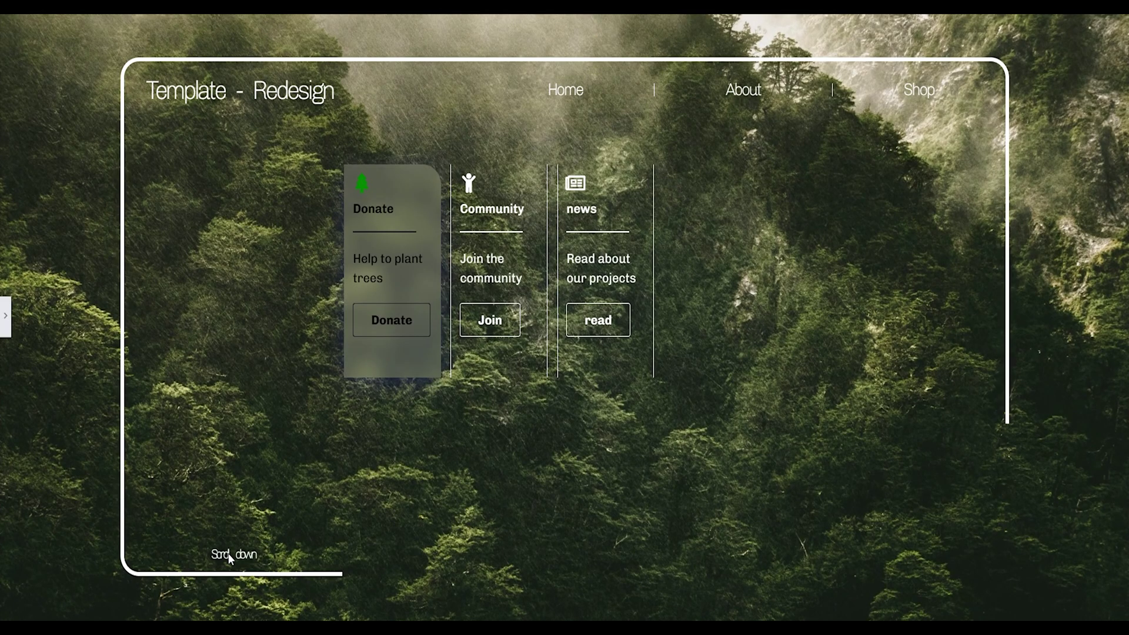
click(5, 316)
Step: Clear the letter spacing of the "Scroll down" heading
click(89, 70)
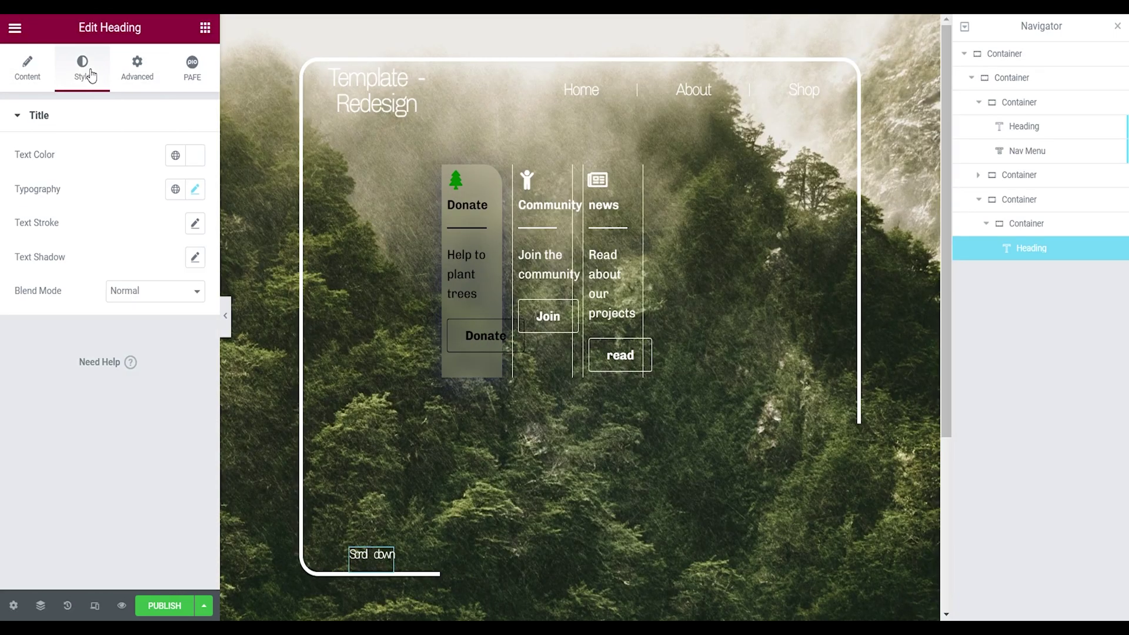
click(195, 189)
scroll(169, 423, down, 1)
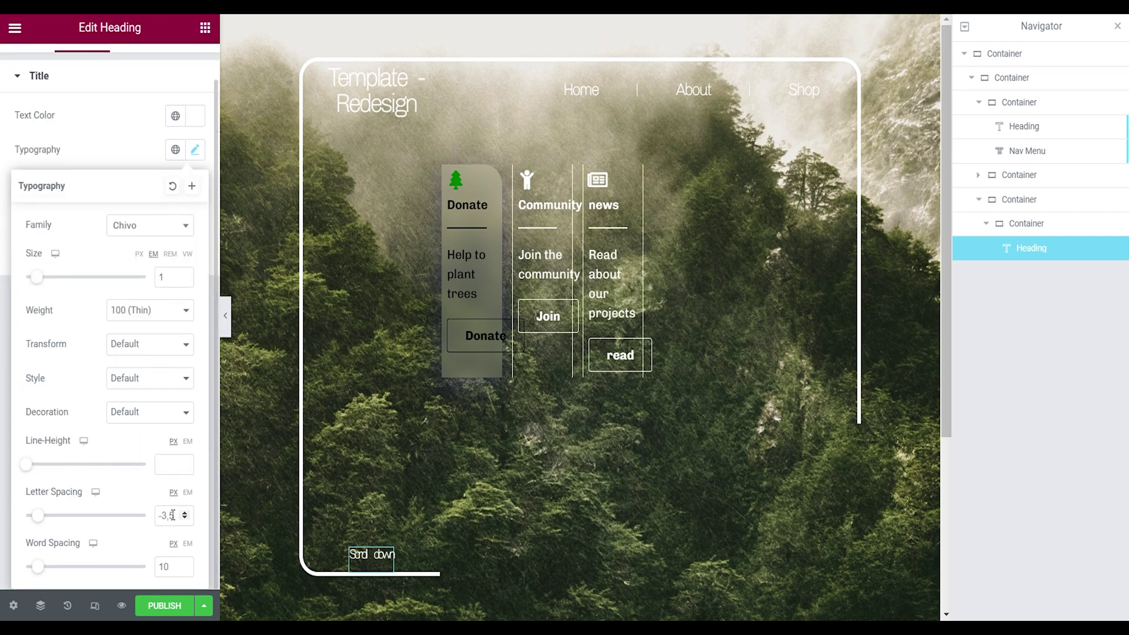
double_click(173, 515)
key(BackSpace)
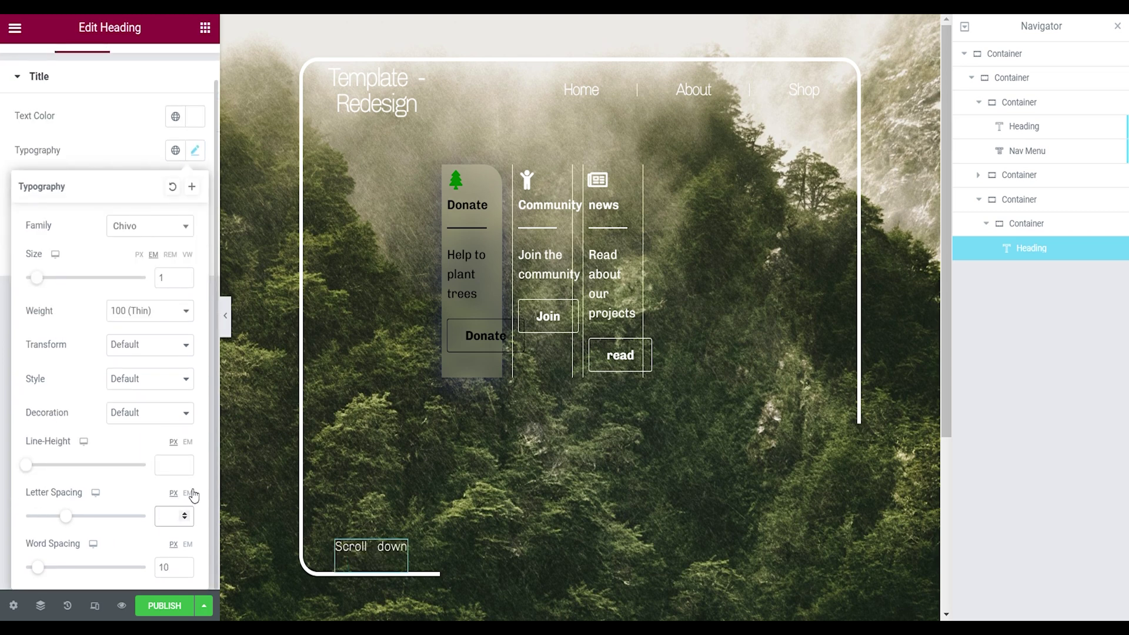
click(339, 534)
scroll(153, 130, up, 1)
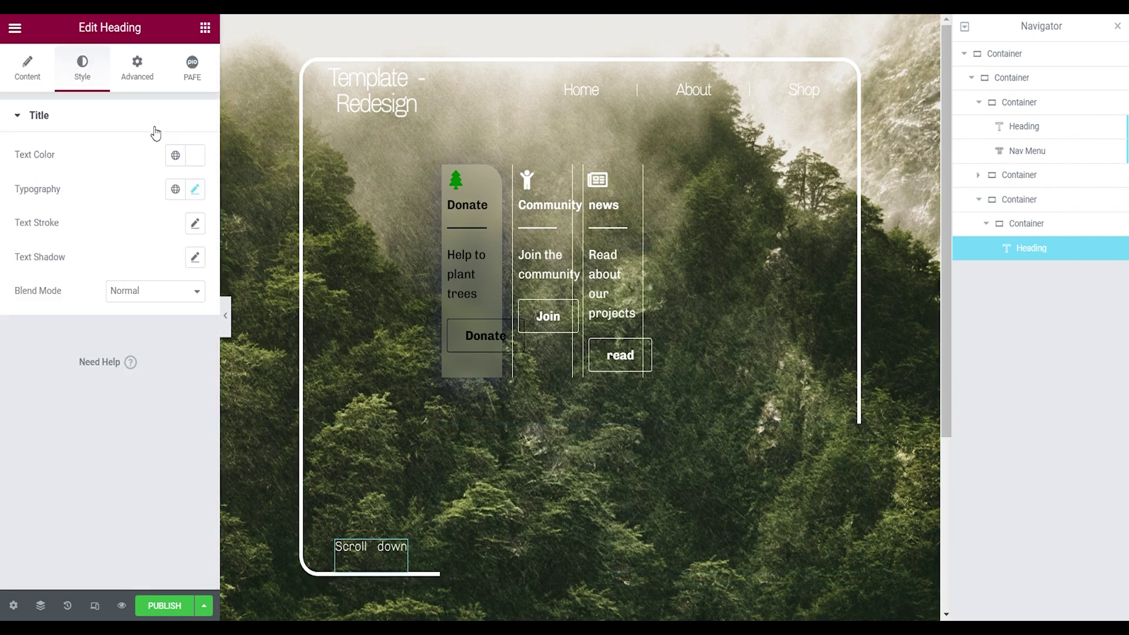
Step: Find the Animated Mouse Scroll Icon widget and place it after the "Scroll down" heading
click(34, 86)
click(205, 28)
text(scroll)
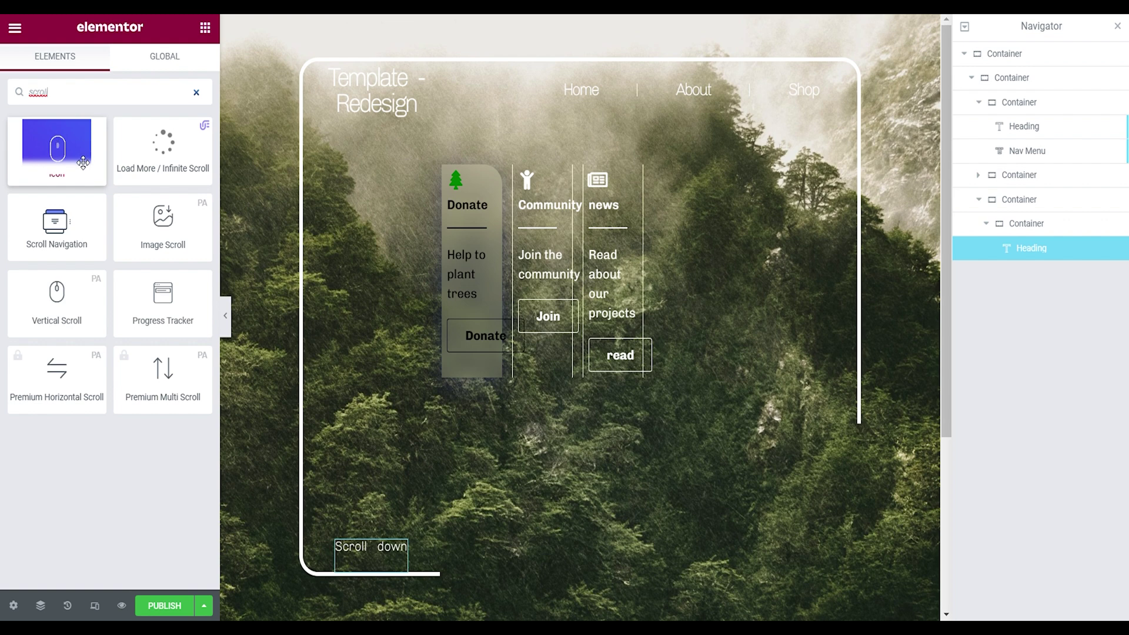
drag(83, 163, 414, 555)
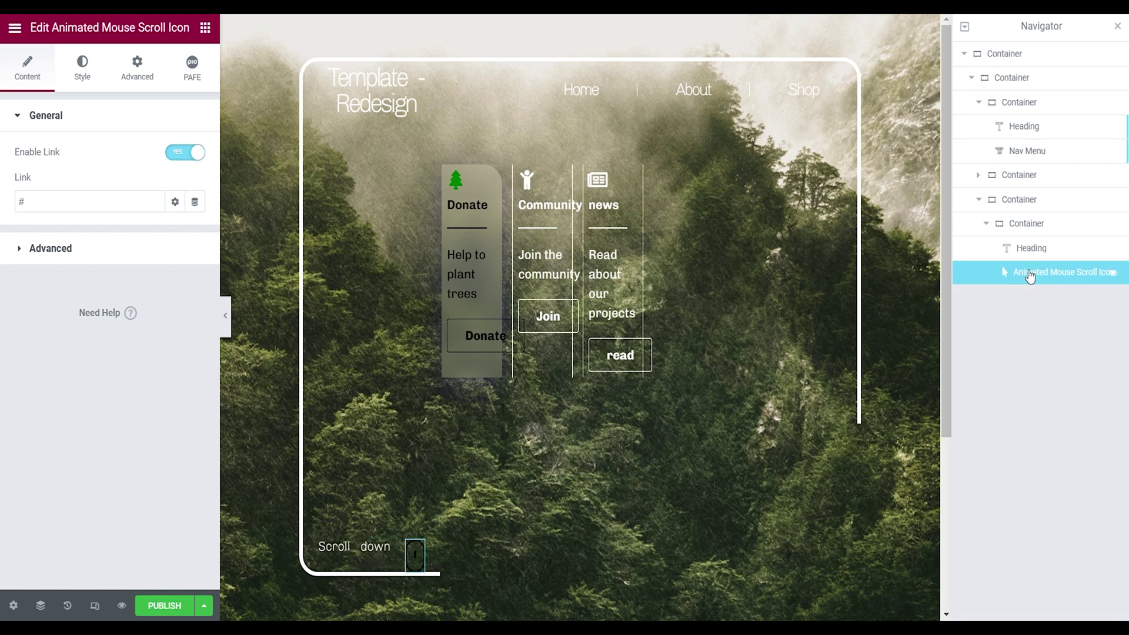
Step: Change the mouse scroll icon's colour and its scroller colour to white
click(82, 67)
click(195, 189)
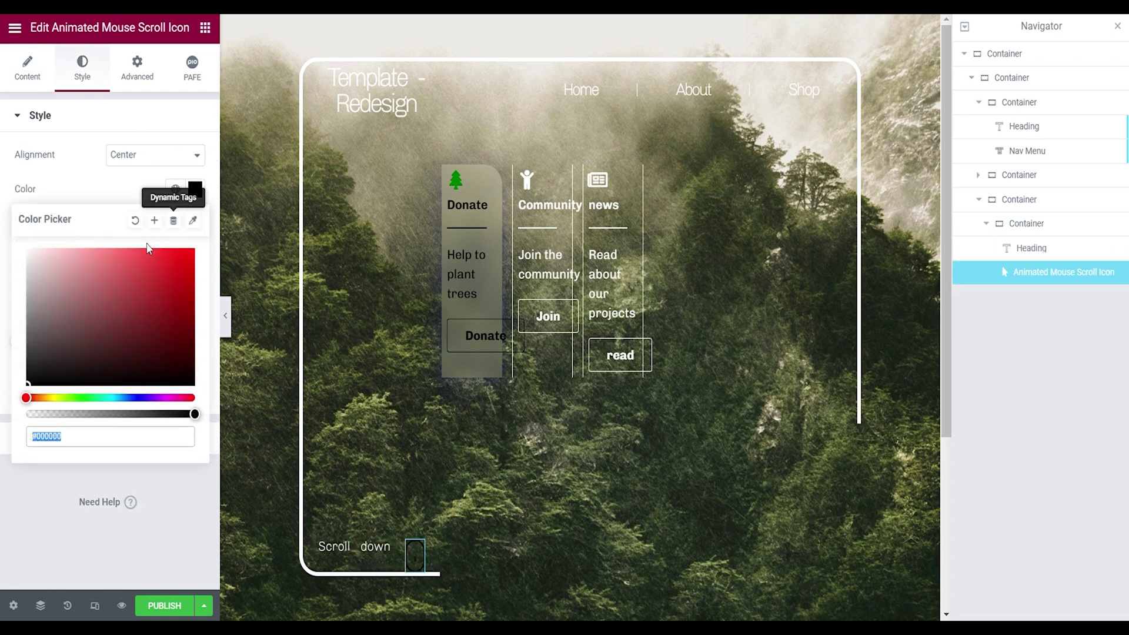
click(30, 250)
click(89, 194)
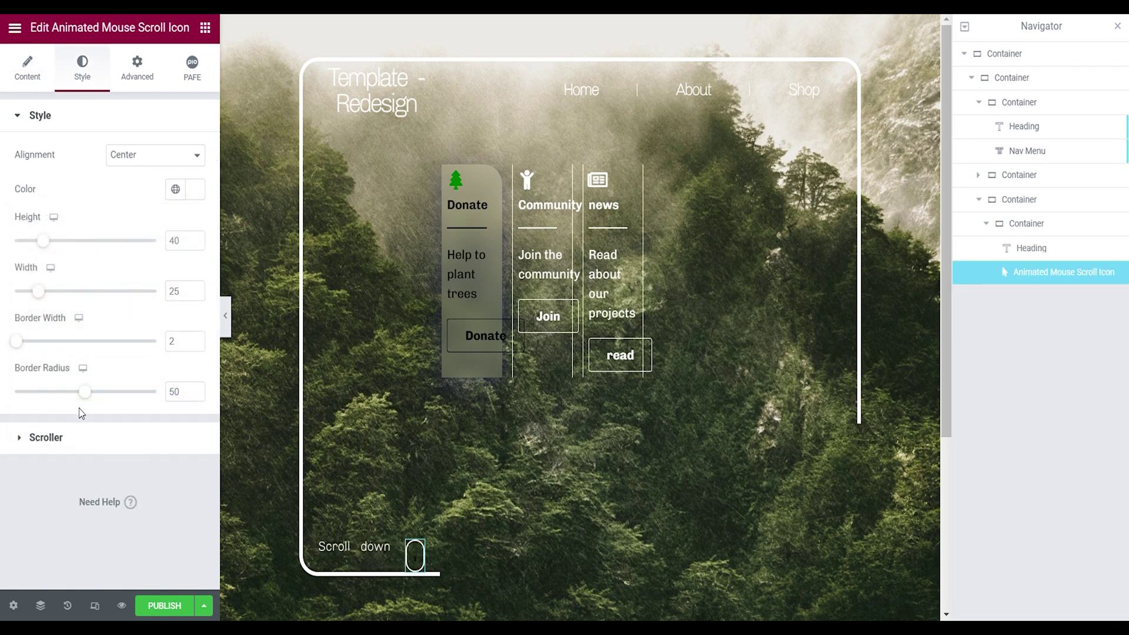
click(65, 438)
click(194, 347)
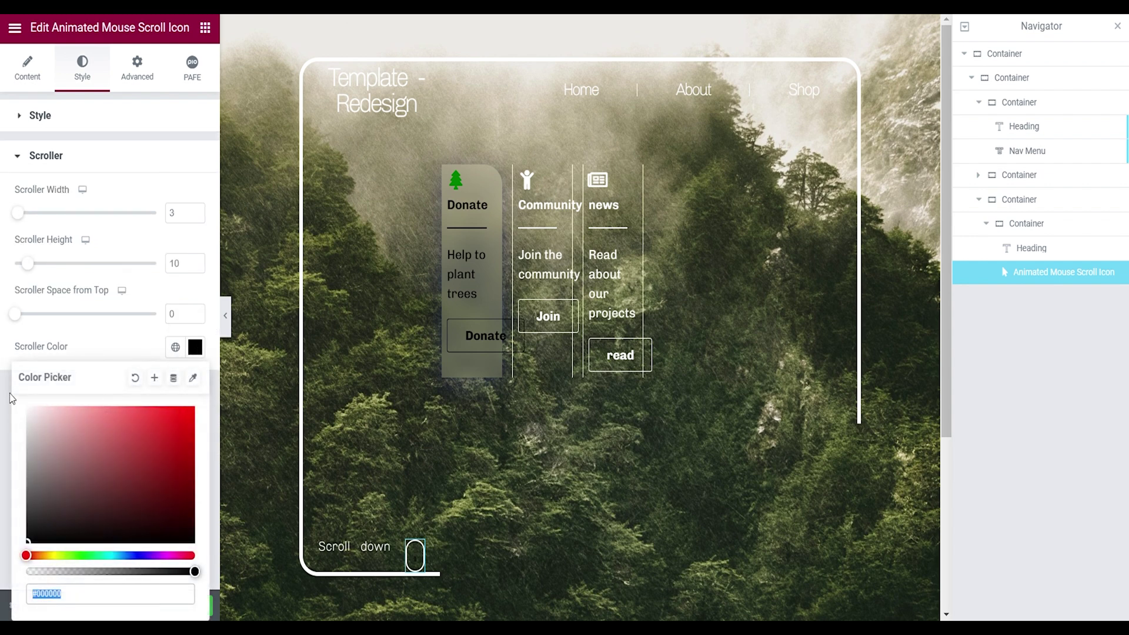
click(132, 71)
Step: Set the mouse scroll icon's padding to 0 and raise it by increasing only its bottom margin
click(137, 68)
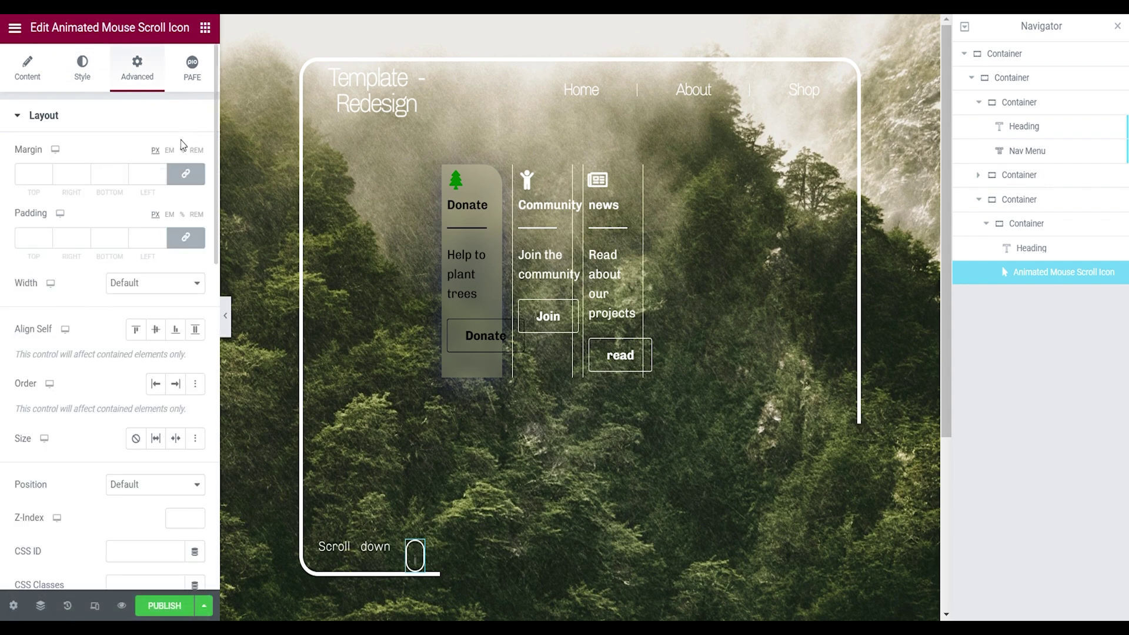
click(185, 187)
click(186, 237)
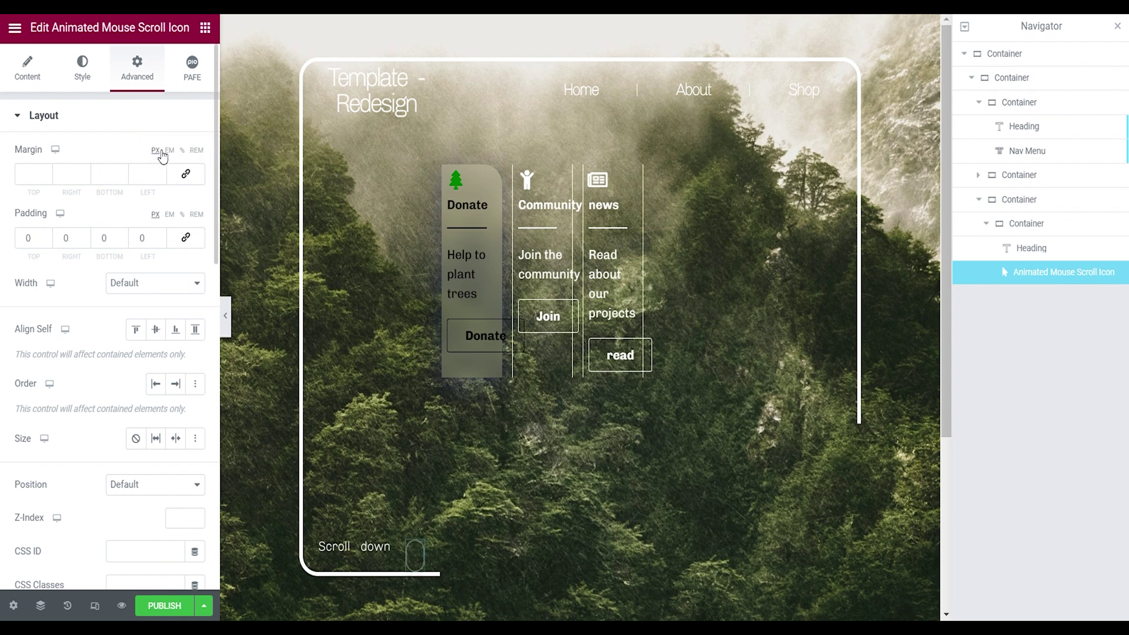
click(123, 172)
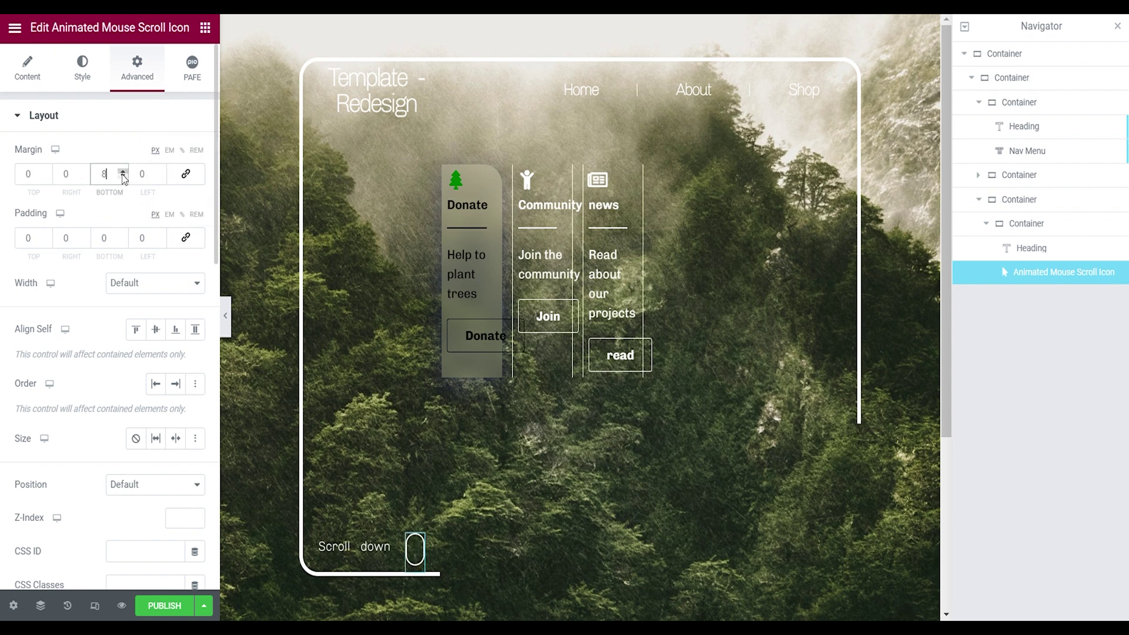
click(226, 316)
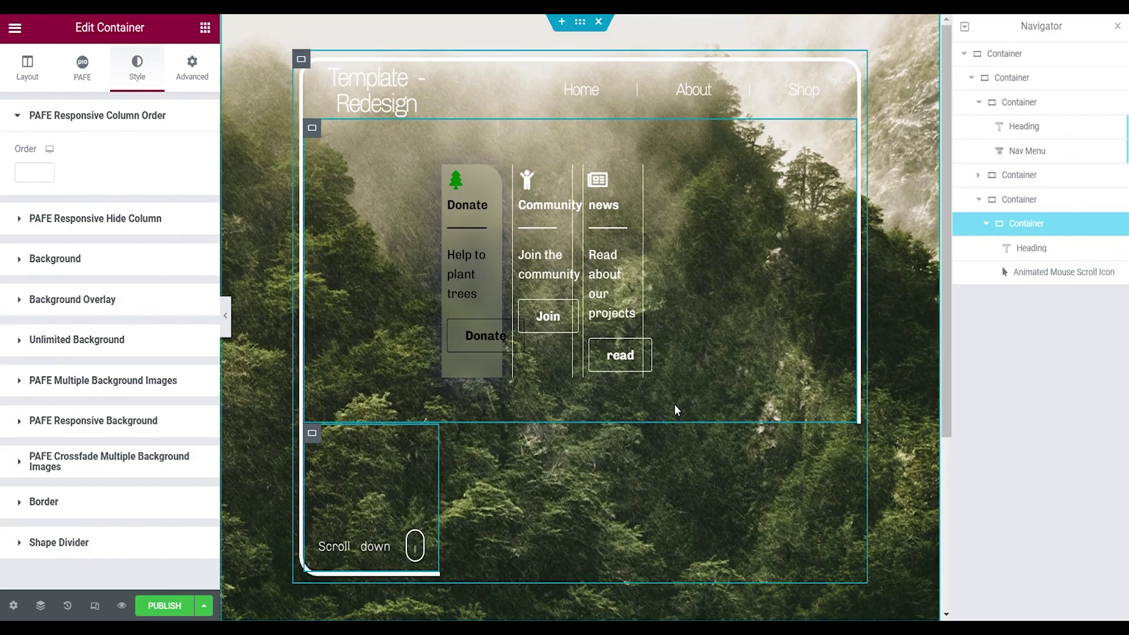
Step: Add a new container beside the "Scroll down" container and set its width to 35%
right_click(1027, 223)
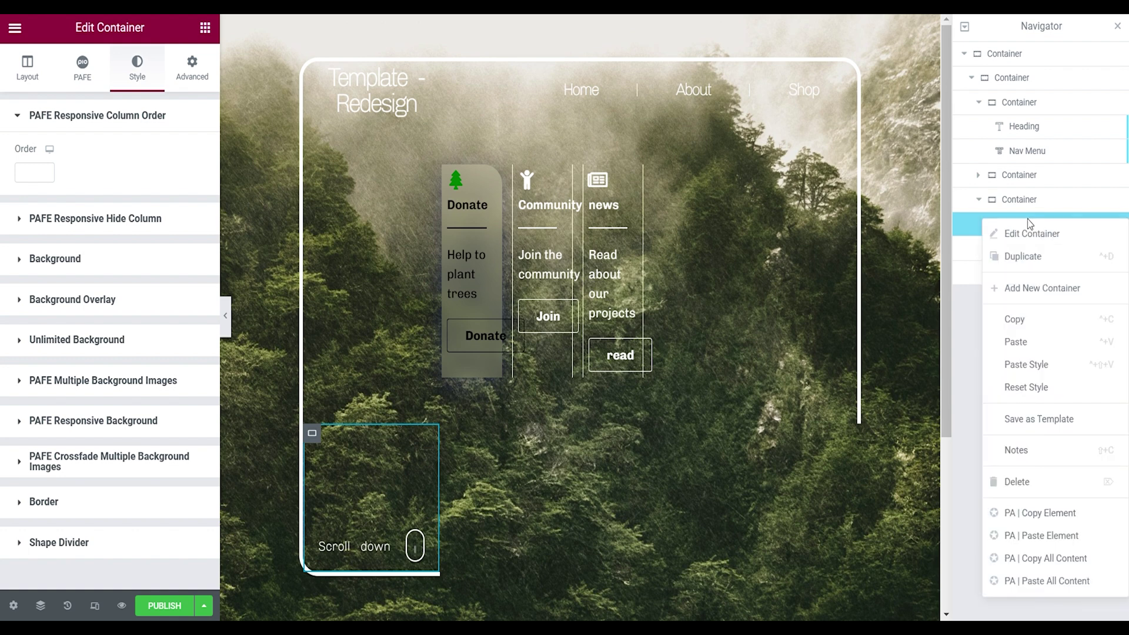
click(1028, 288)
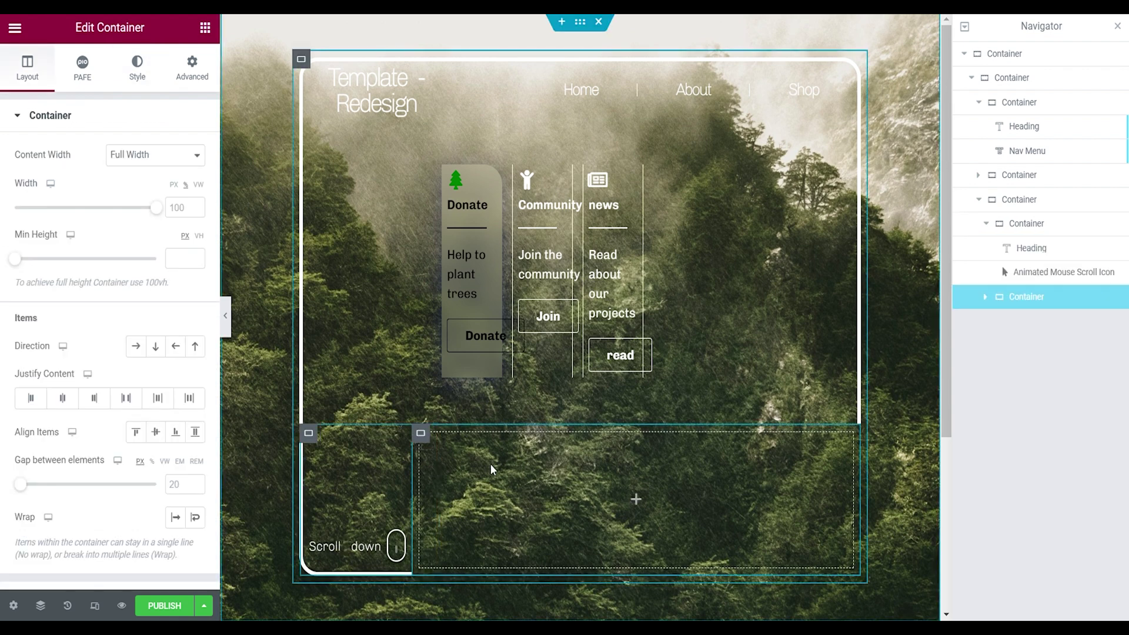
click(189, 207)
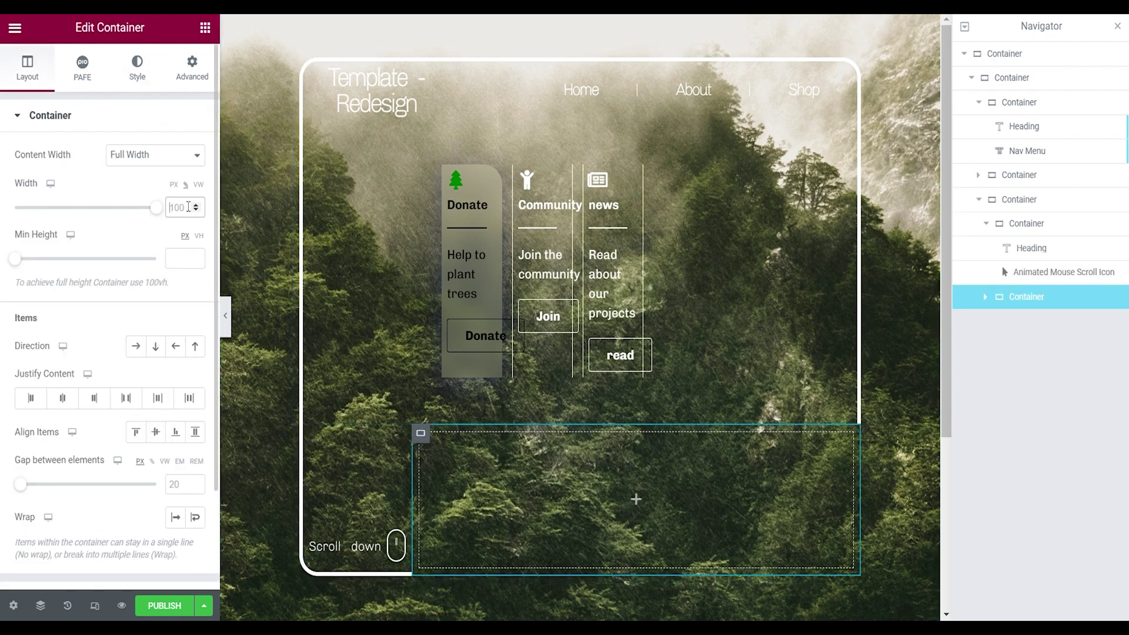
text(35)
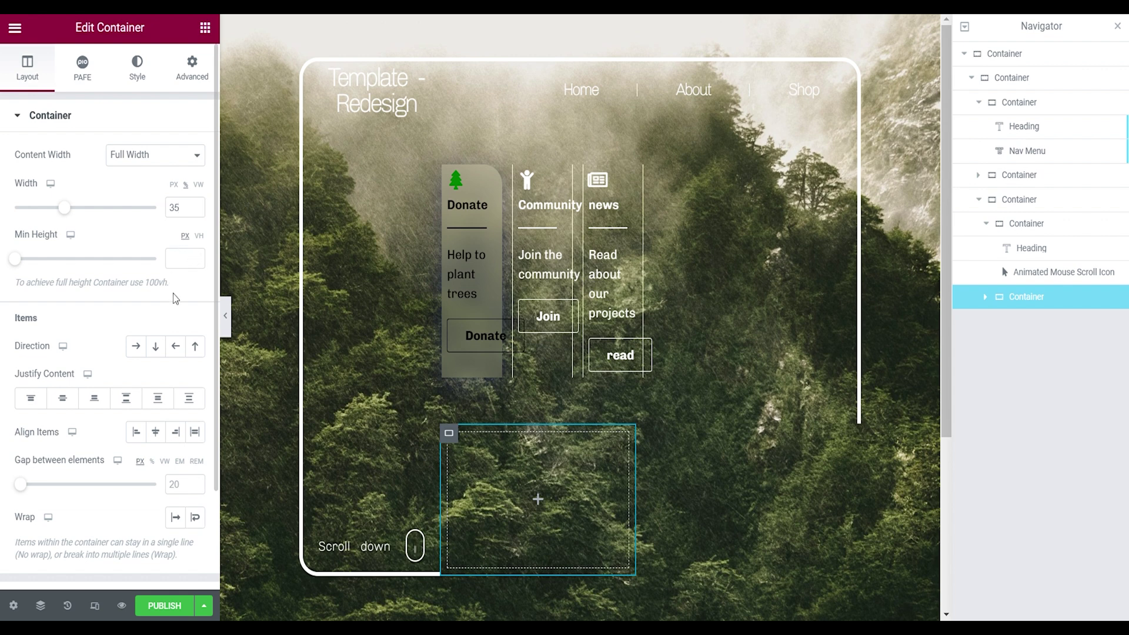
Step: Set the 35% container's margin and padding to 0 and add another container after it
click(191, 68)
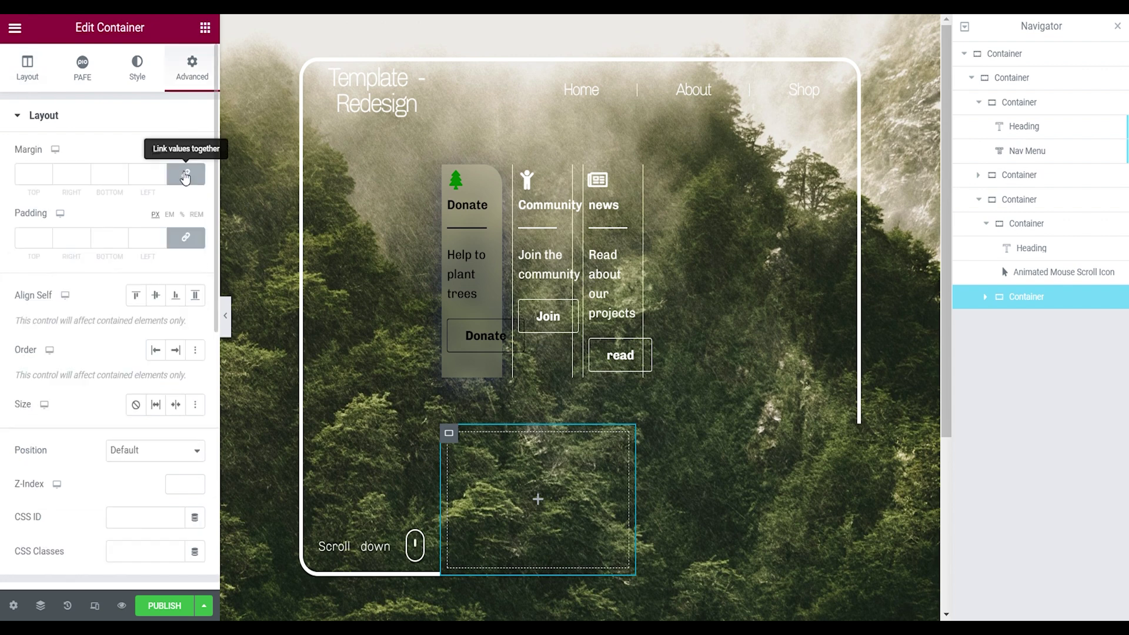
click(185, 237)
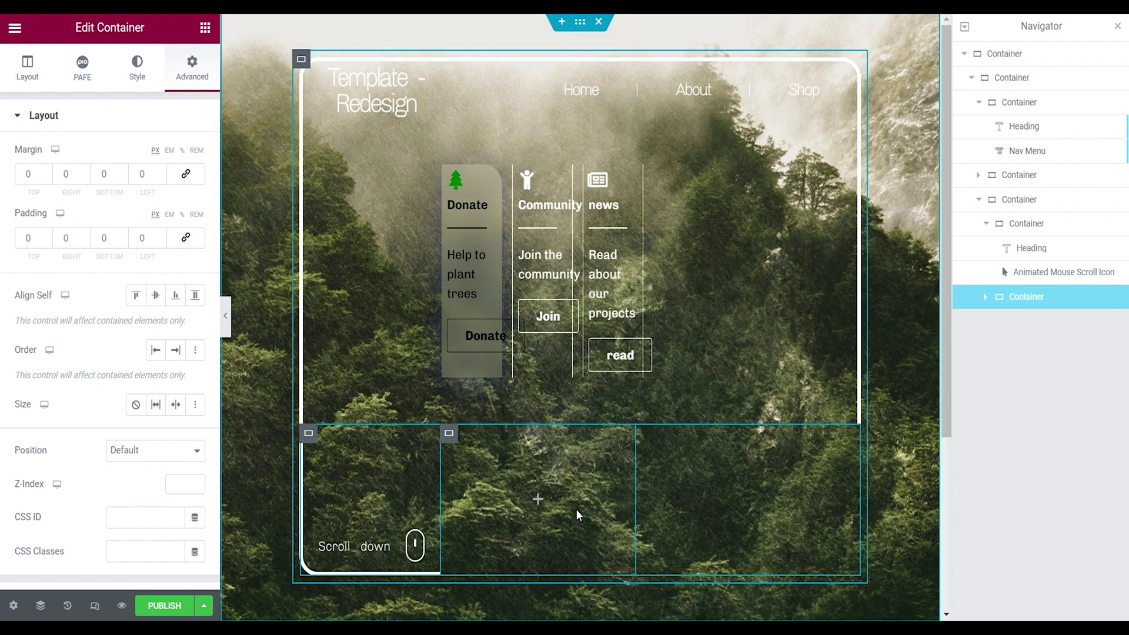
right_click(1046, 297)
click(1042, 316)
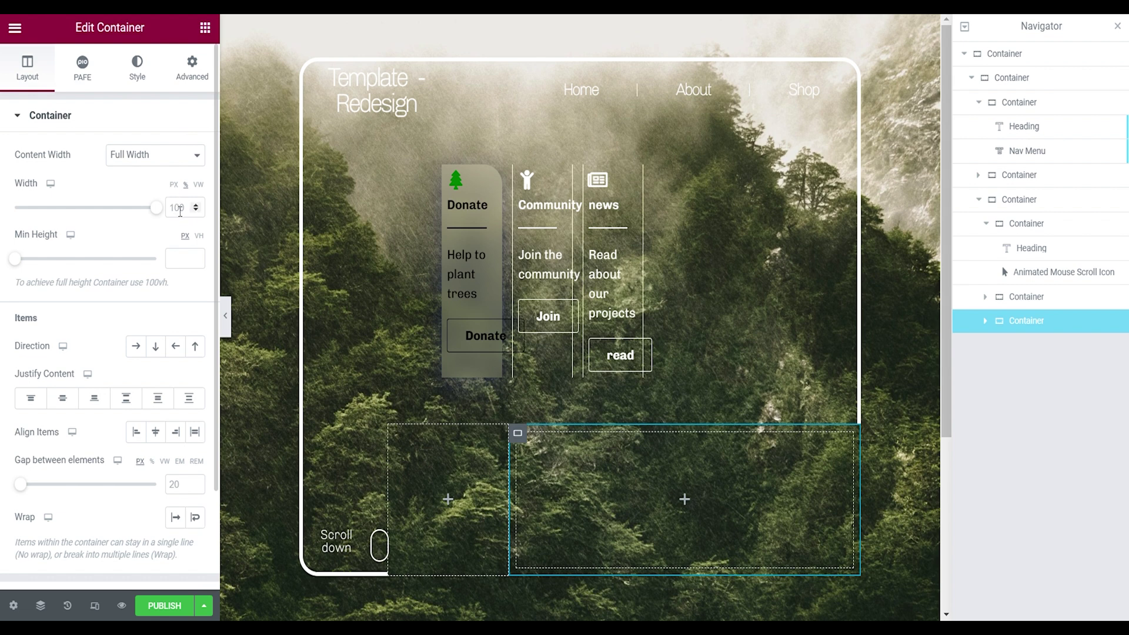
Step: Give the new container 40% width, 20 VH minimum height, vertical direction, start justification, end item alignment and a 20 px gap
click(182, 214)
text(40)
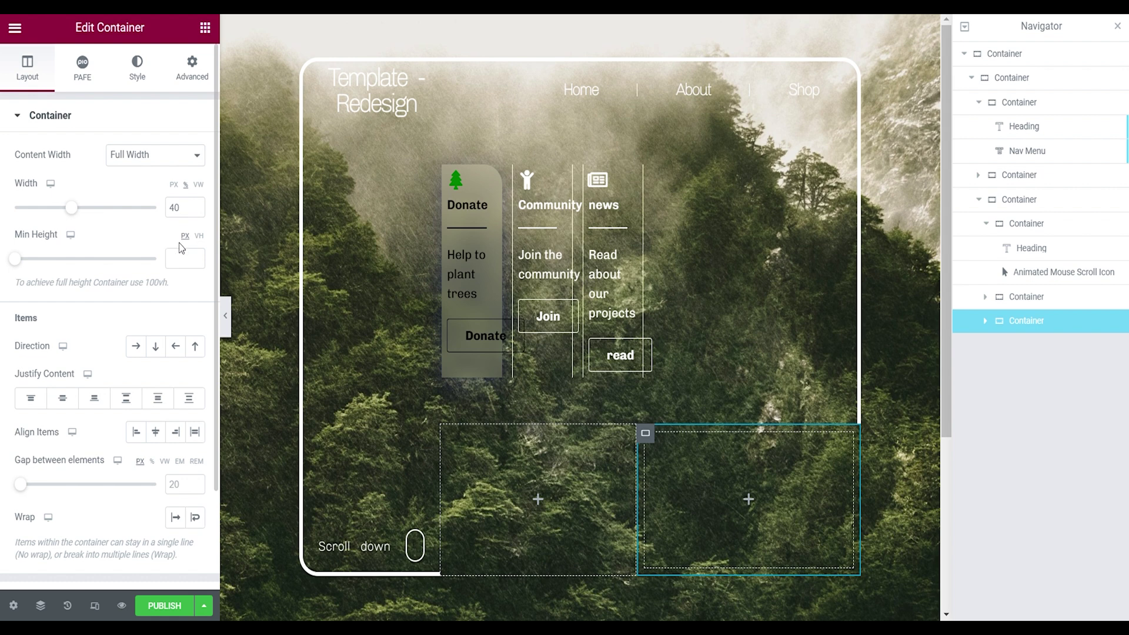
click(199, 235)
click(194, 262)
text(20)
click(156, 348)
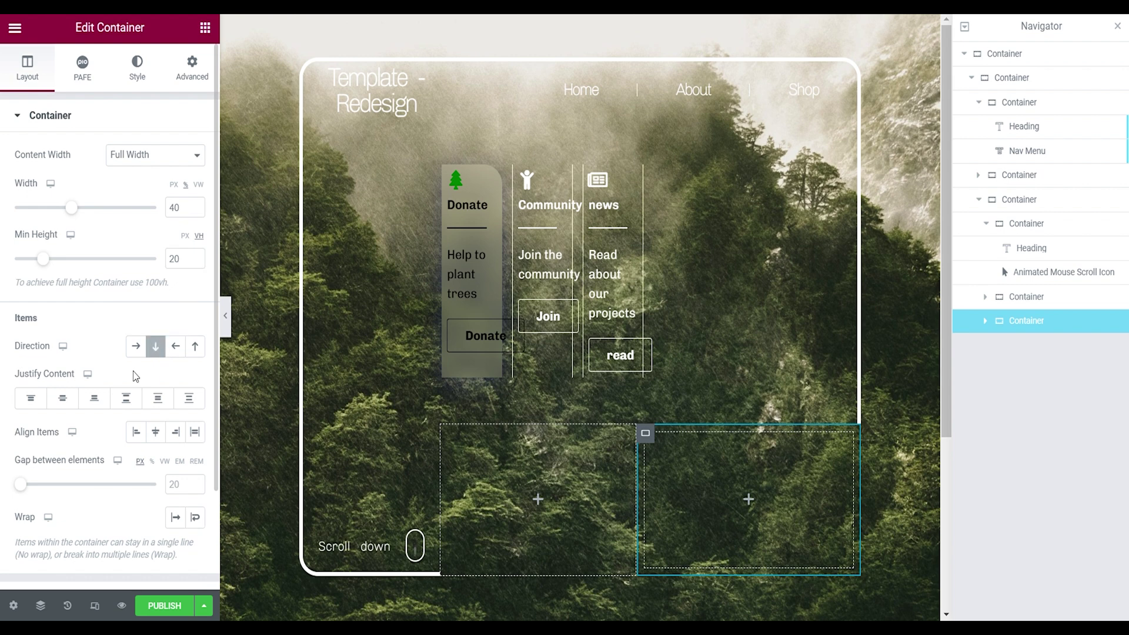
click(30, 399)
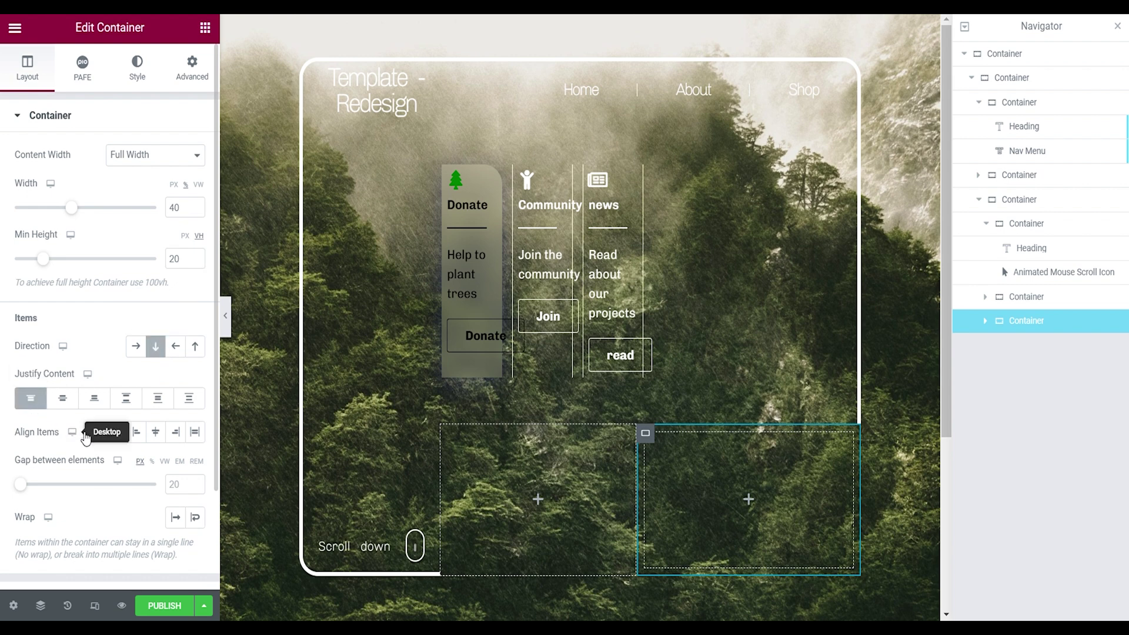
click(179, 442)
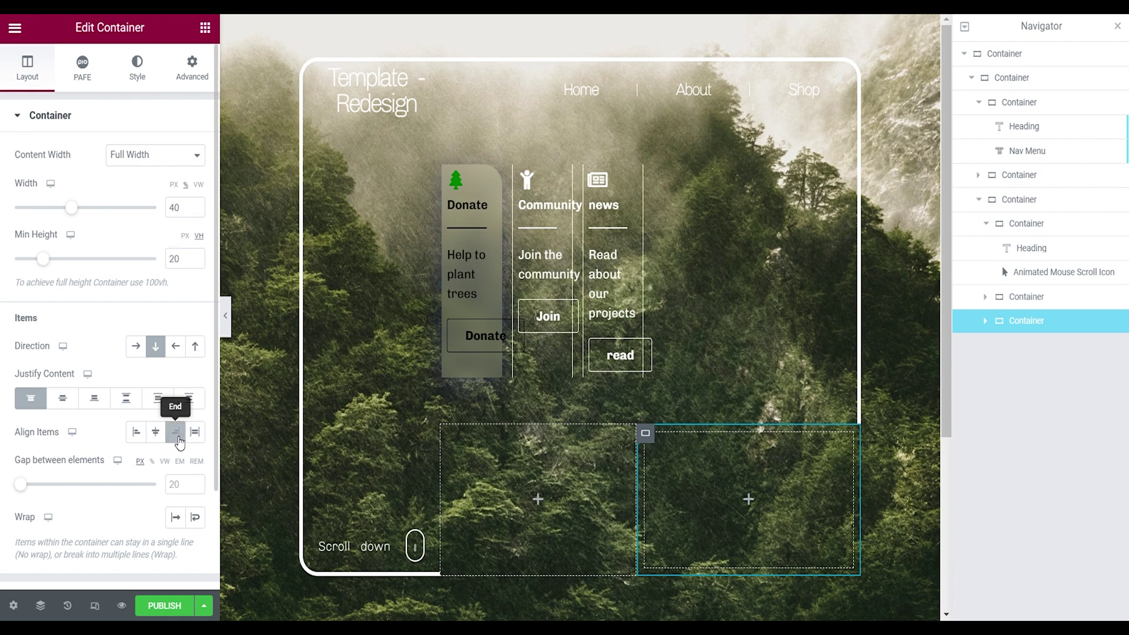
click(195, 485)
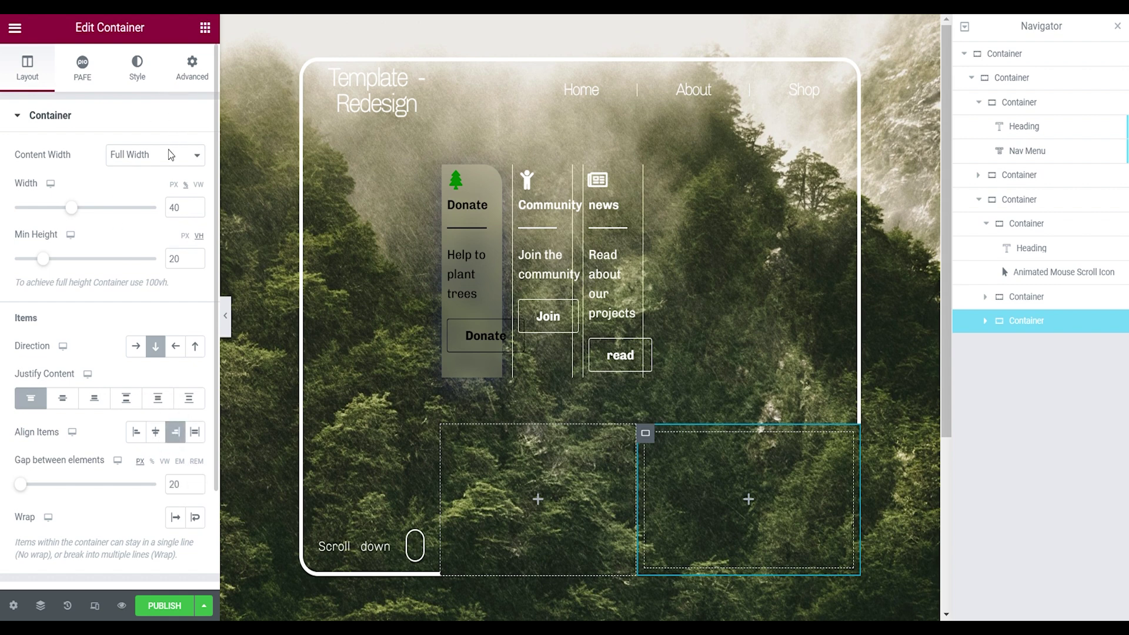
Step: Set the 40% container's margin and padding to 0, except for a top margin of -1%
click(182, 79)
click(178, 239)
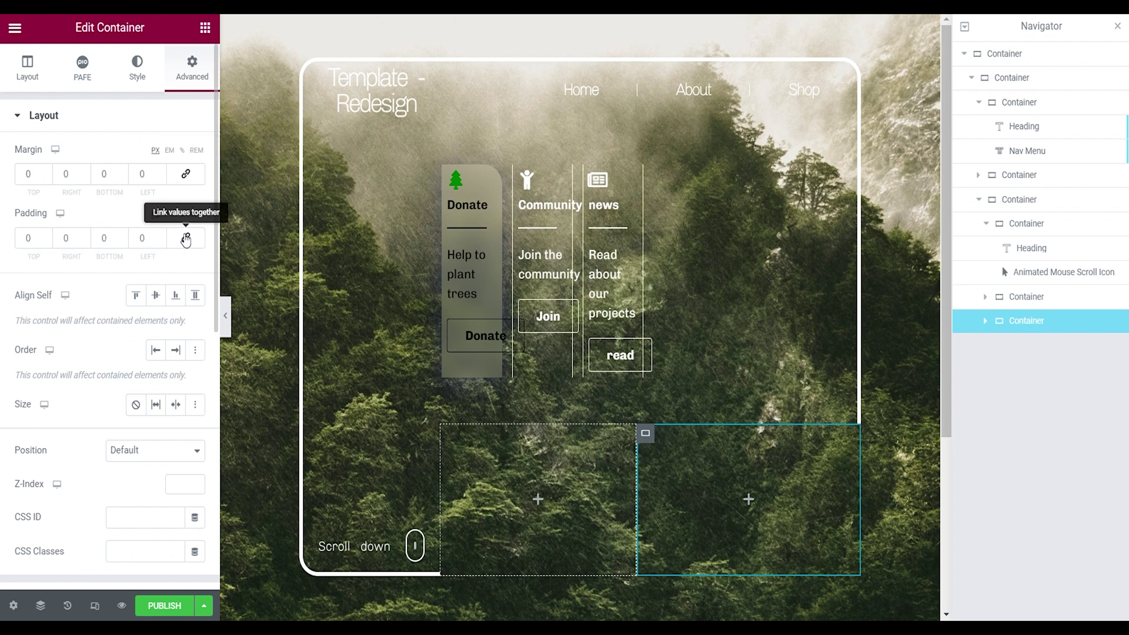
click(47, 177)
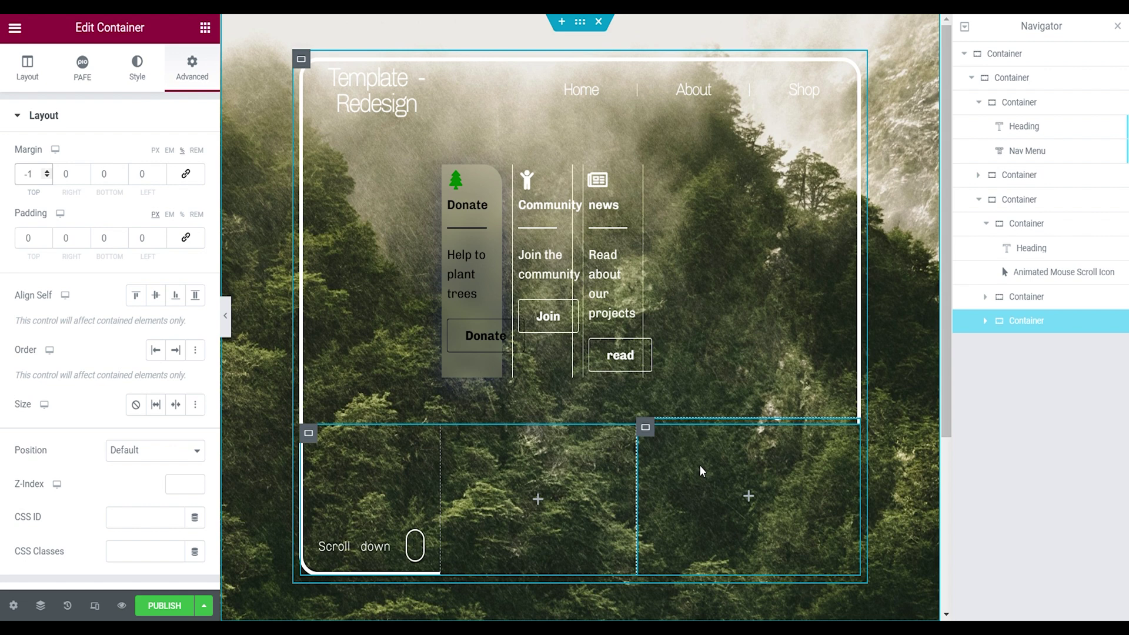
click(161, 236)
click(161, 235)
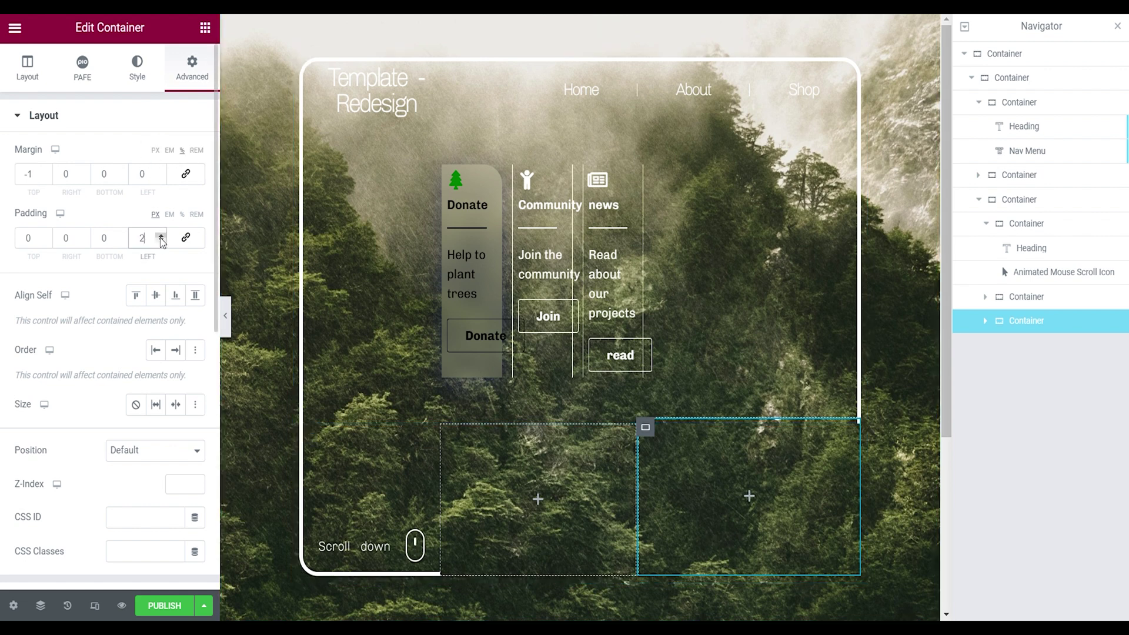
click(161, 235)
click(161, 235)
click(161, 236)
Step: Add a heading reading "Recreate nature" to the 40% container
click(206, 27)
click(114, 198)
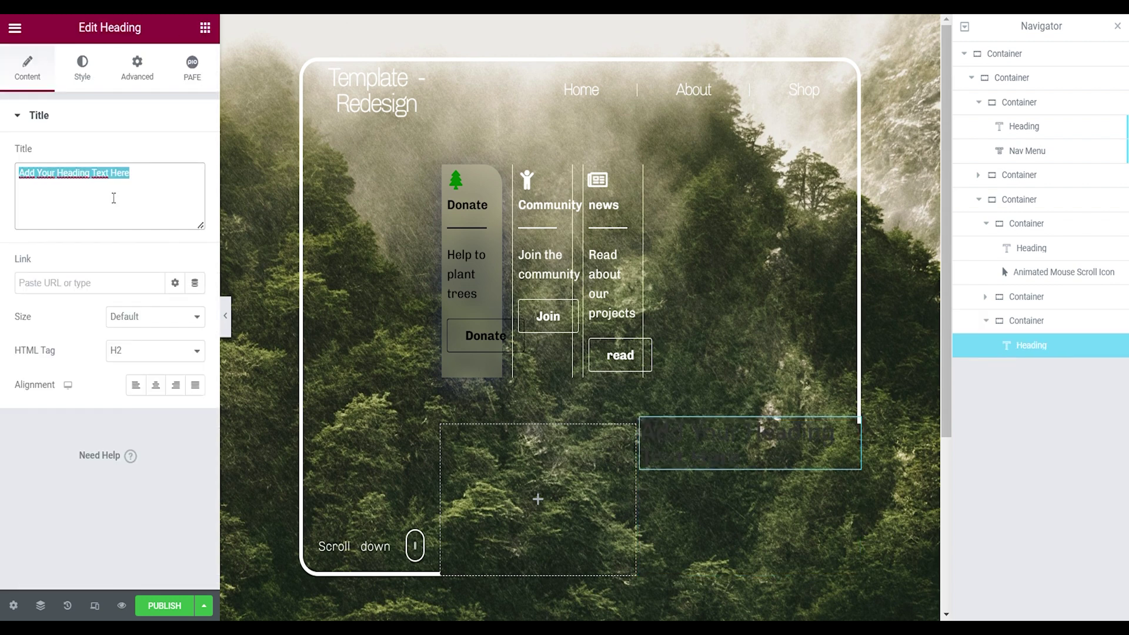
text(Recreate )
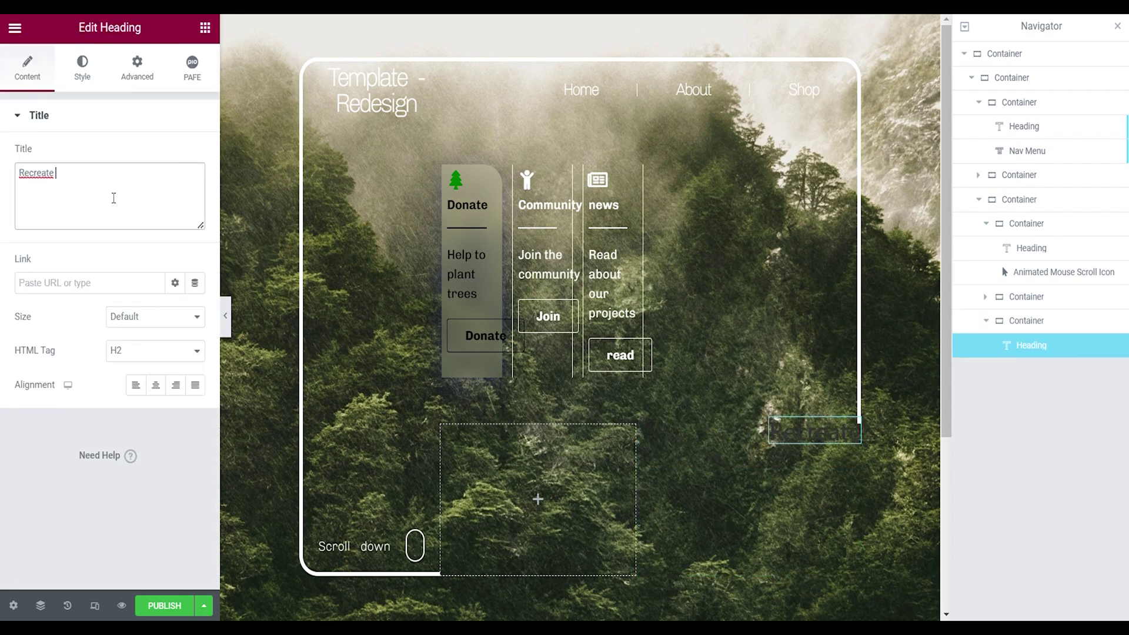
text(nature)
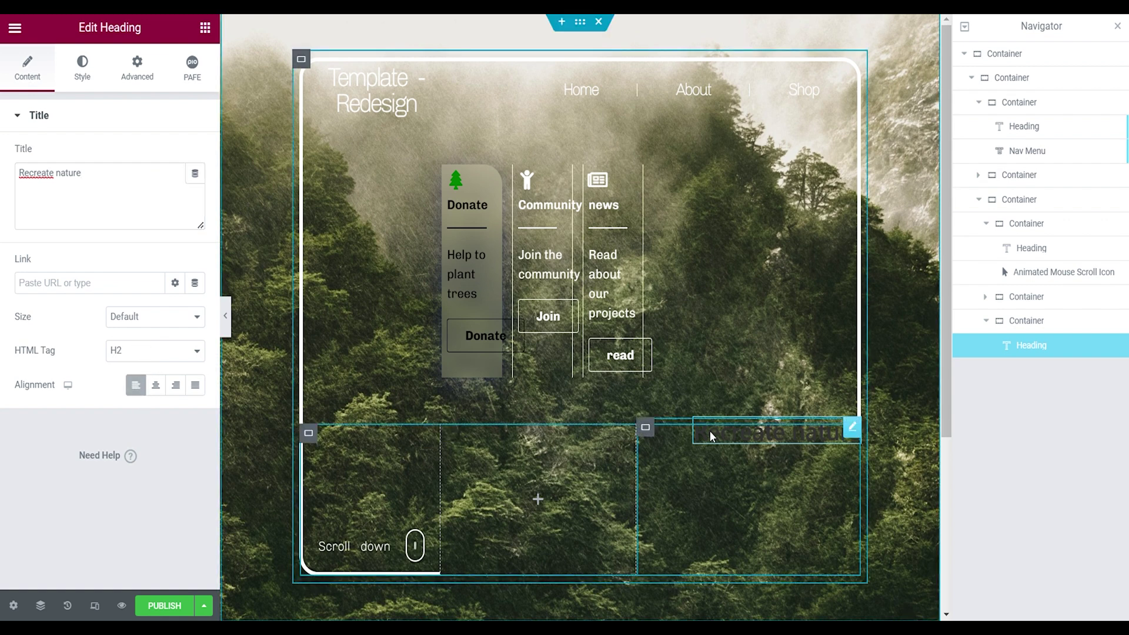
Step: Style the "Recreate nature" heading in white Chivo, size 4 EM, weight 100 (Thin), letter spacing -5 and word spacing 10
click(71, 73)
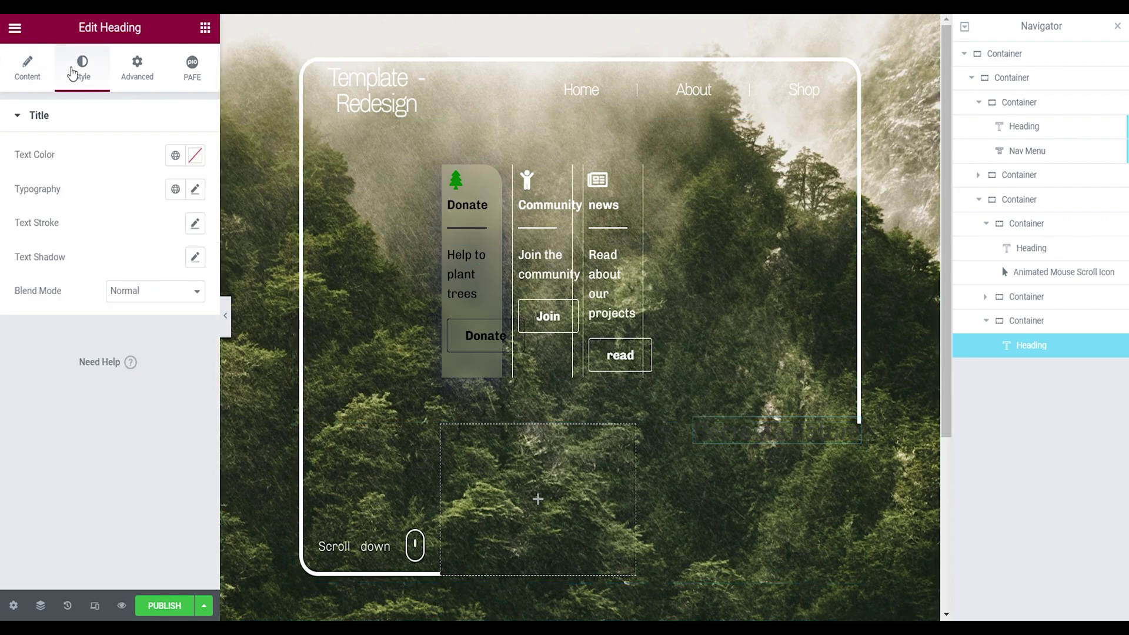
click(195, 155)
click(118, 154)
click(194, 189)
click(150, 265)
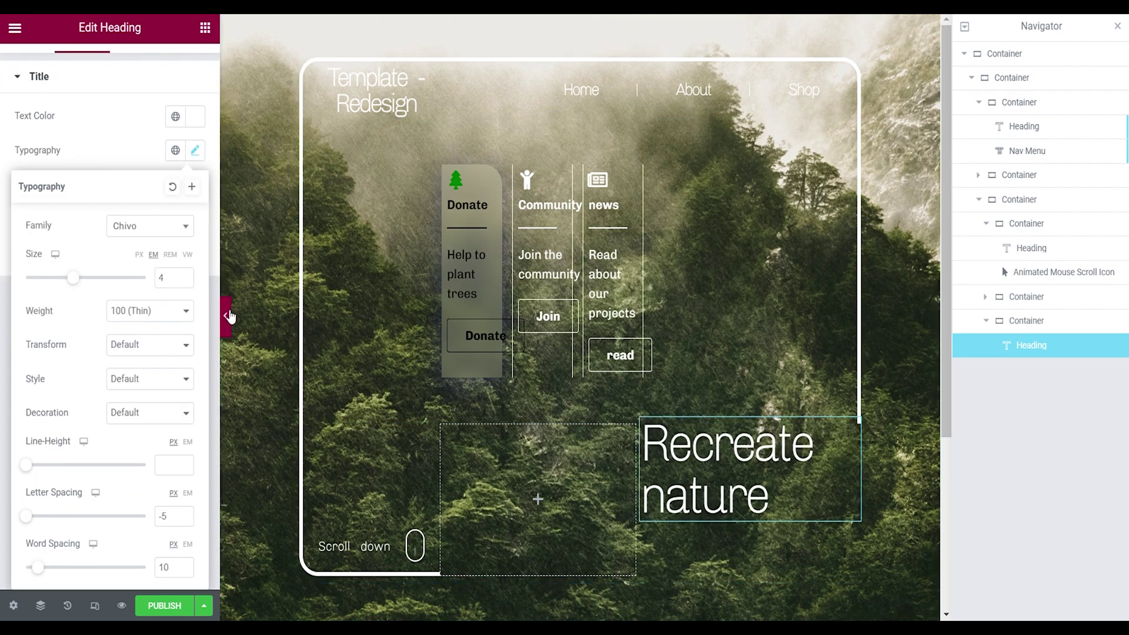
click(226, 316)
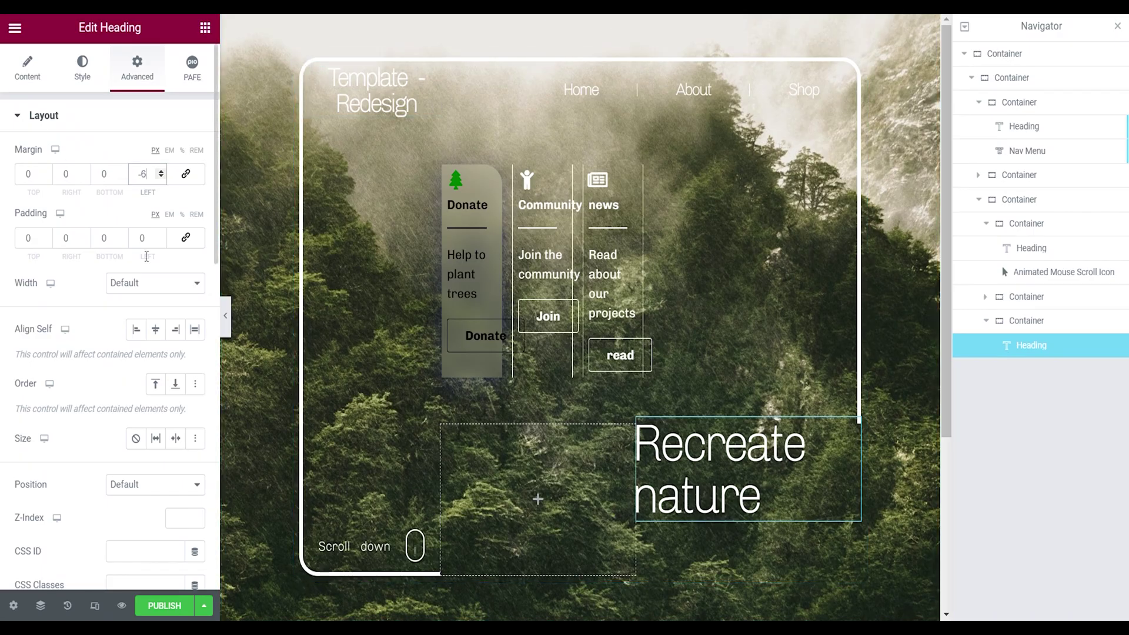
Step: Give the "Recreate nature" heading a left margin of -6 px, a custom width of 90% and start self-alignment, then preview the page
click(143, 342)
click(181, 336)
text(90)
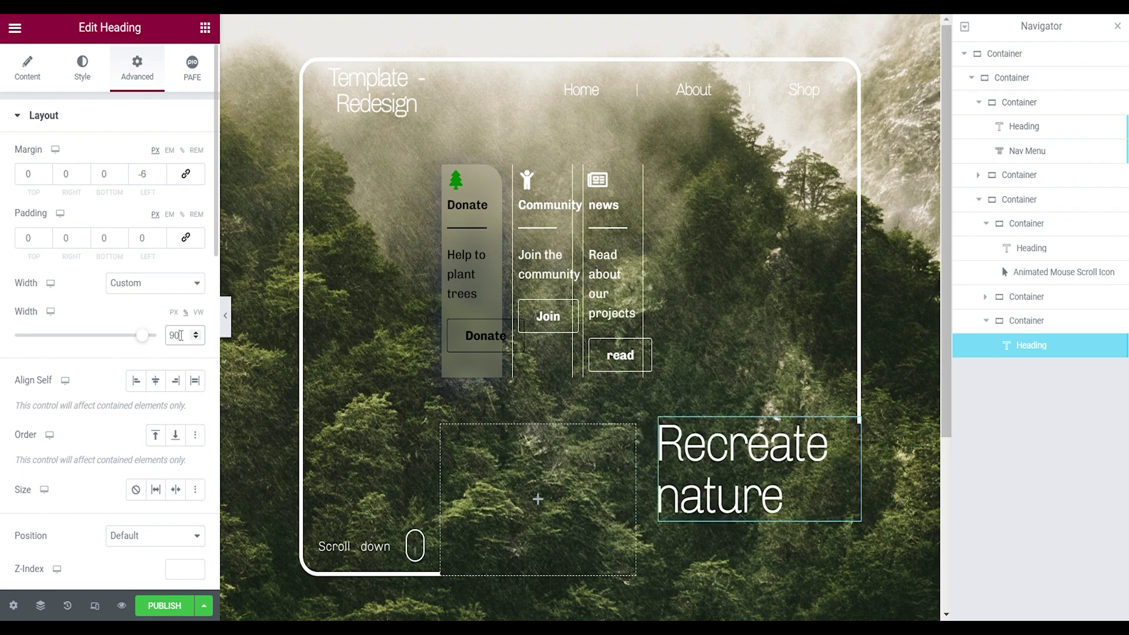
click(136, 380)
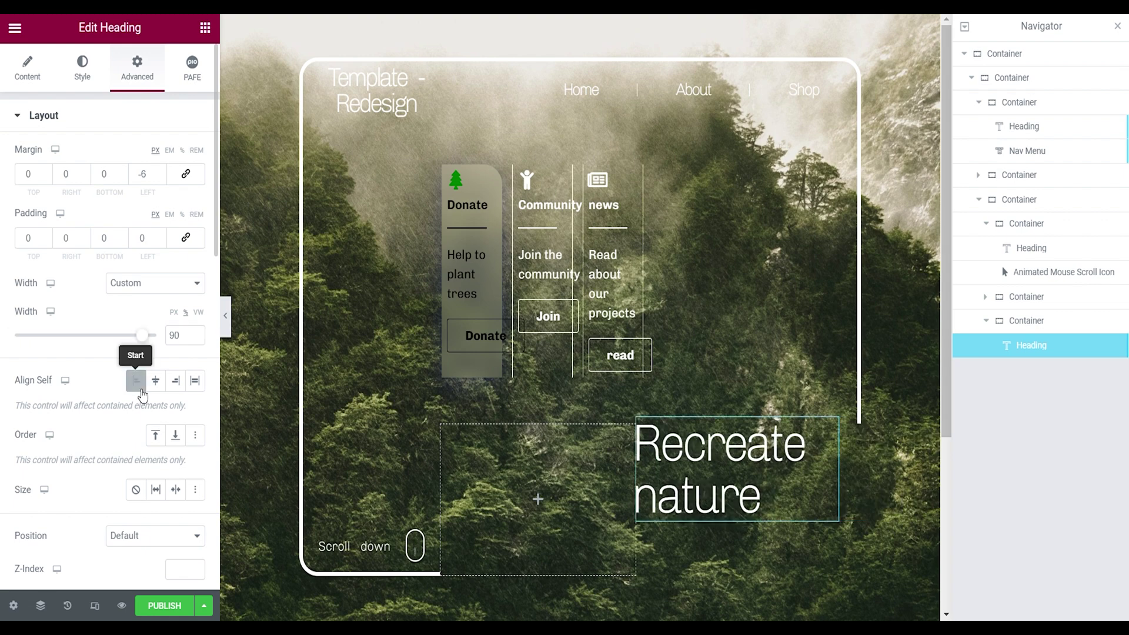
click(225, 318)
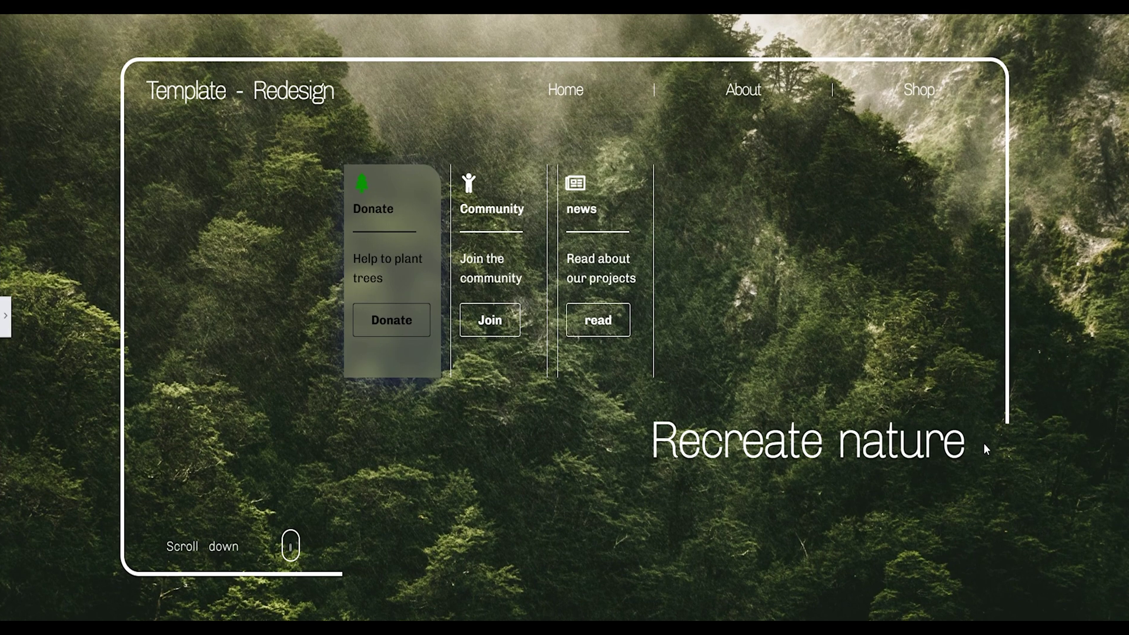
click(5, 316)
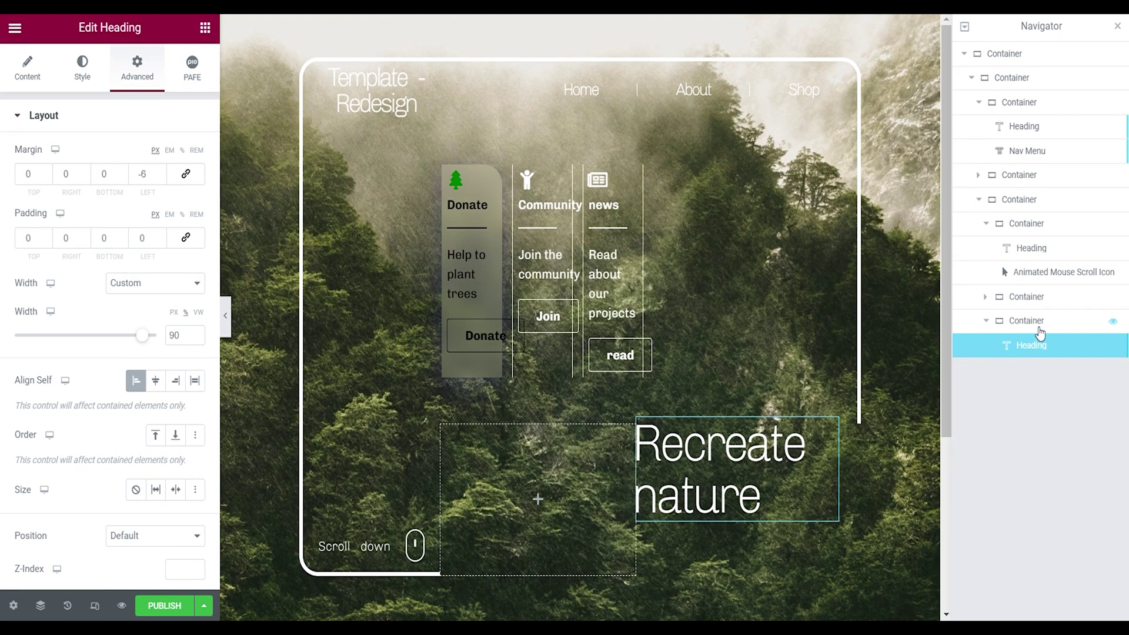
Step: Add a new container and nest it inside the "Recreate nature" container, below the heading
click(1038, 328)
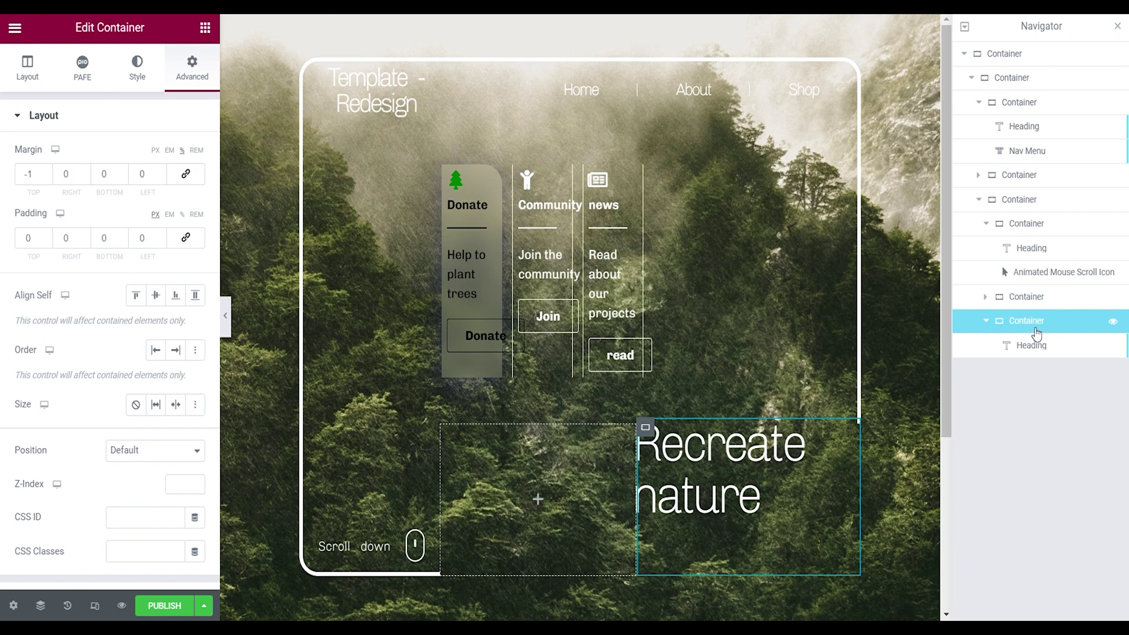
right_click(1032, 328)
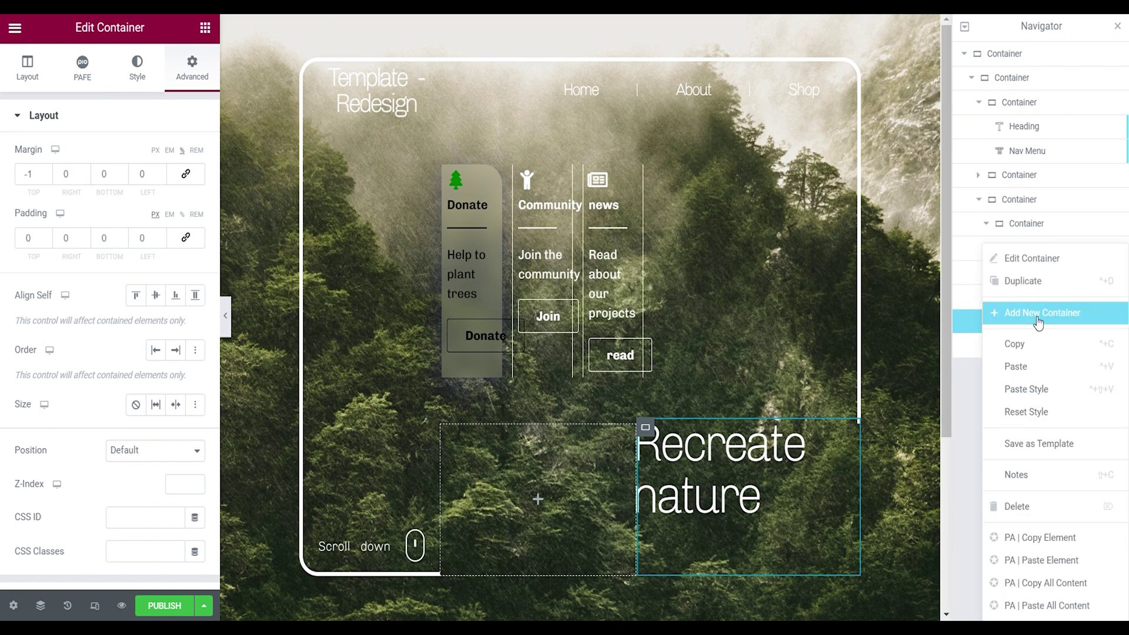
click(1037, 323)
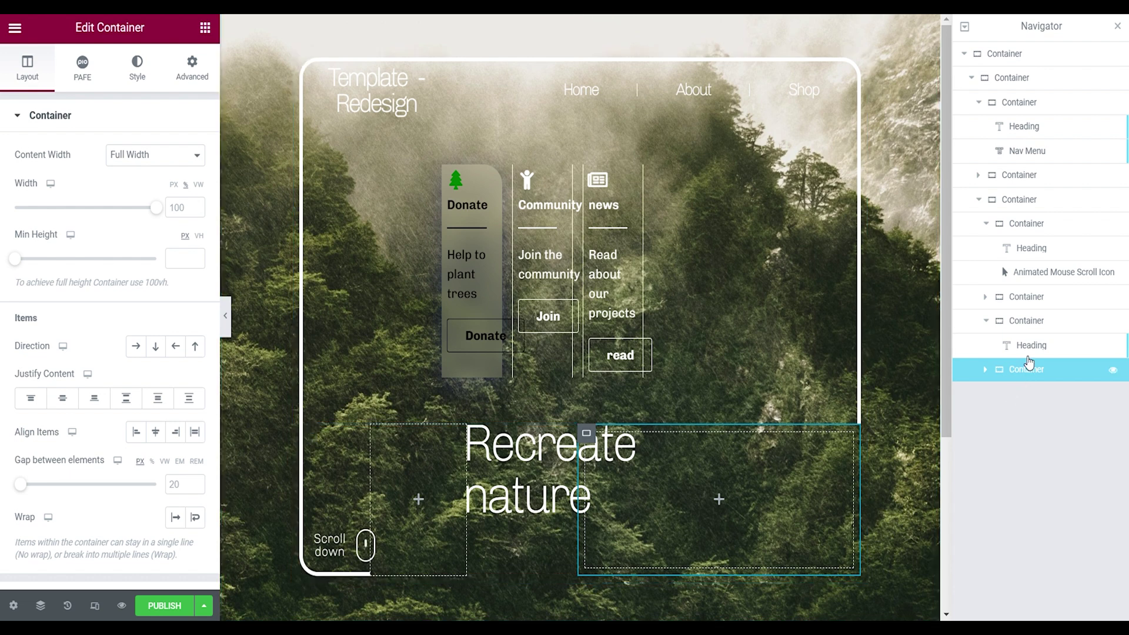
drag(1025, 369, 1001, 372)
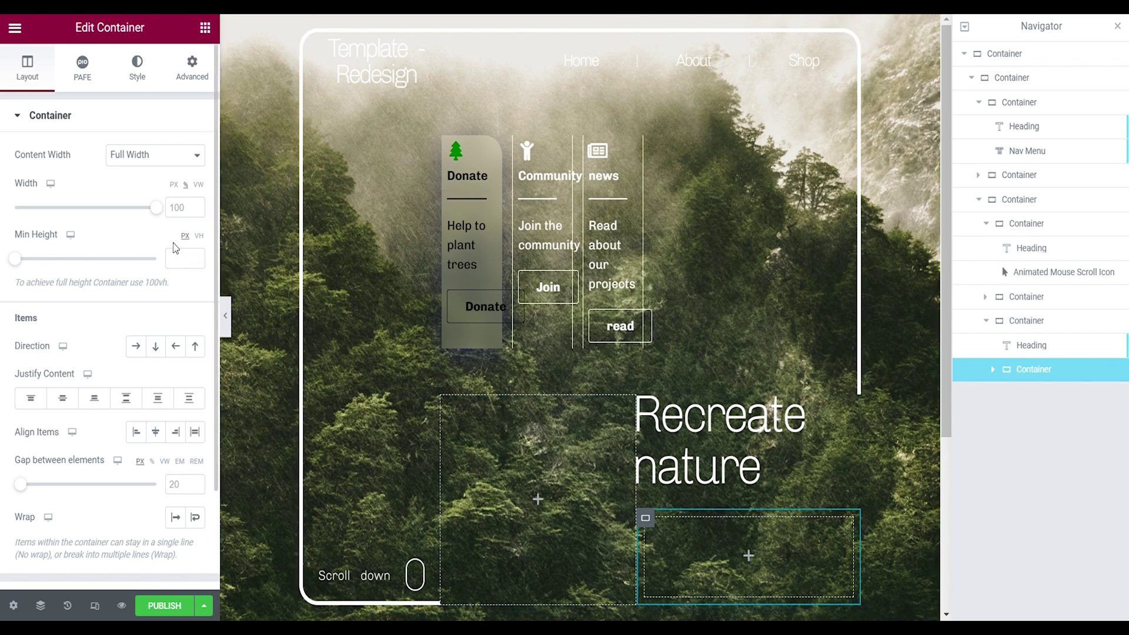
Step: Set the nested container to horizontal row direction with space-between justification, and its margin and padding to 0
click(142, 348)
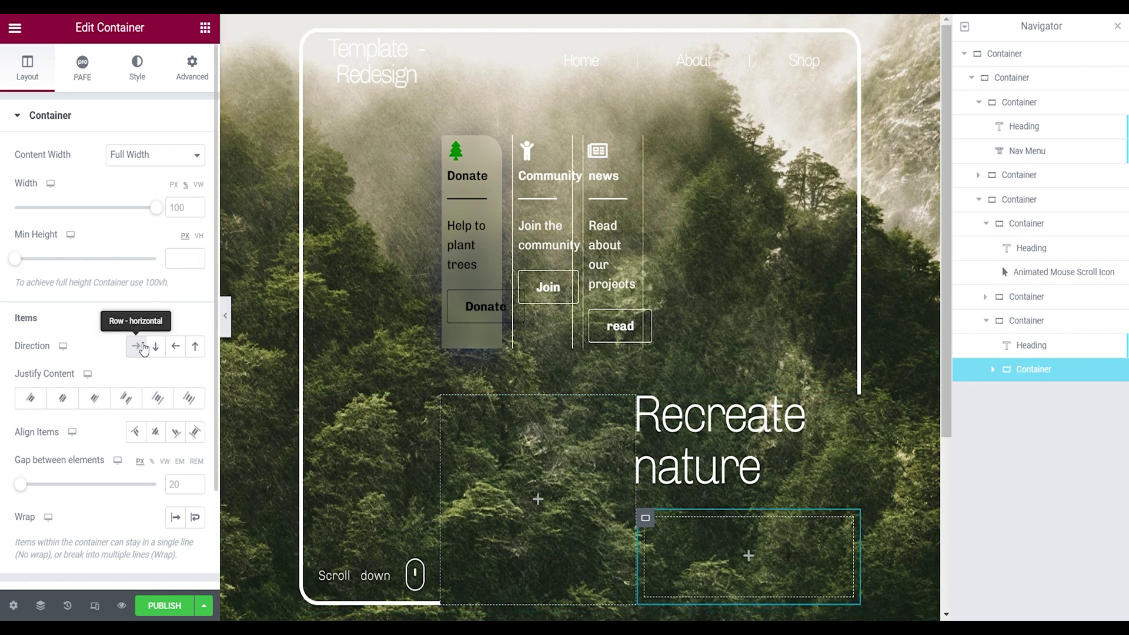
click(141, 403)
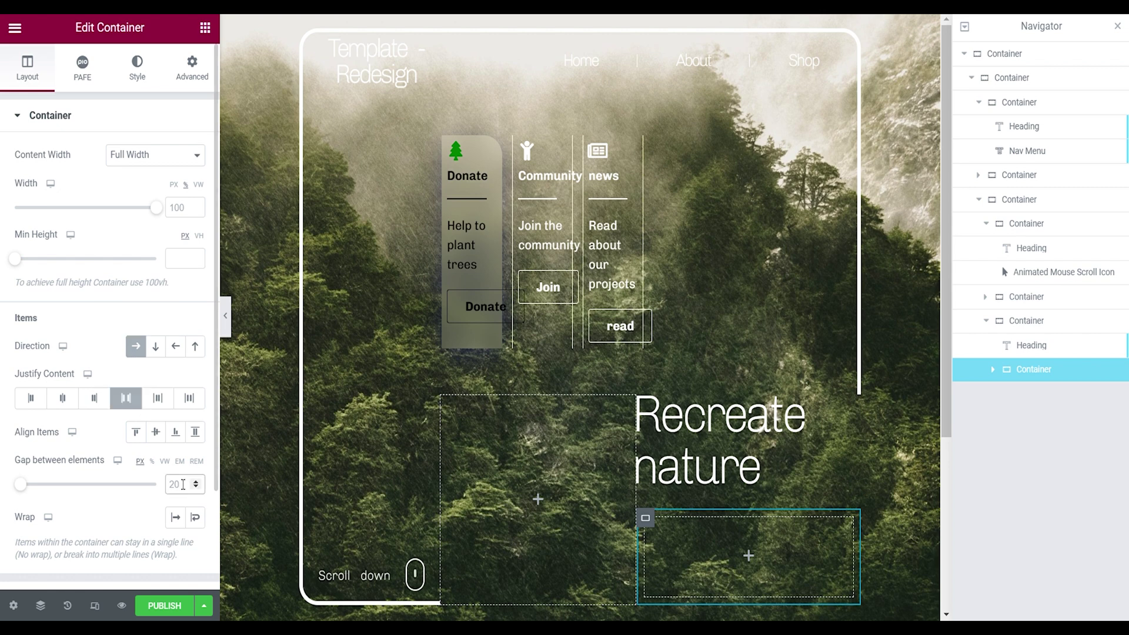
click(196, 74)
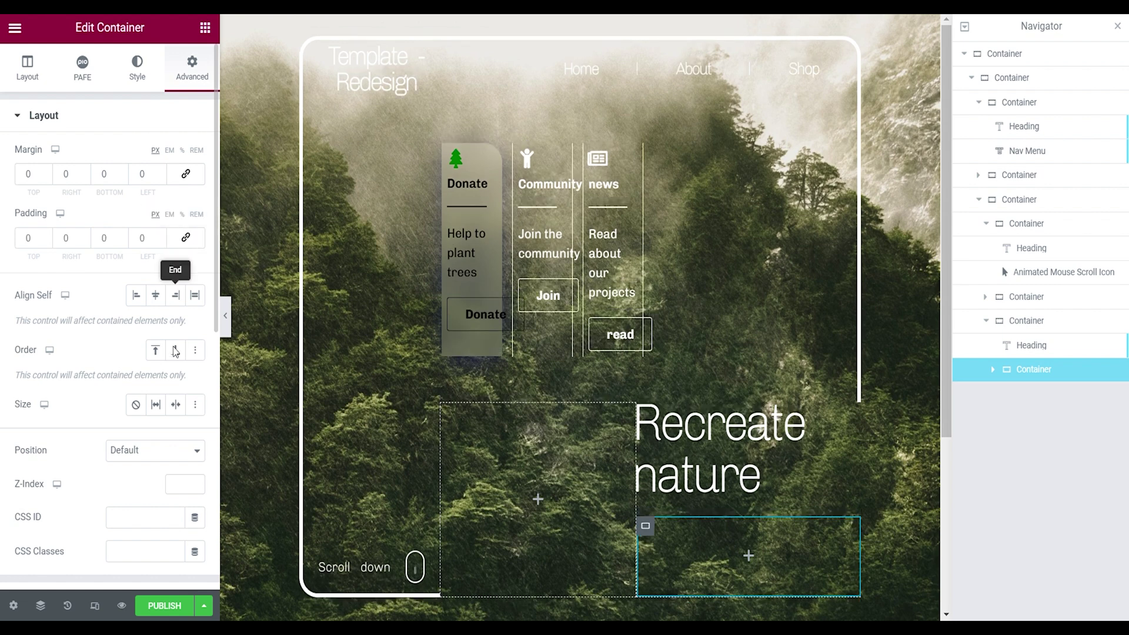
Step: Place a Heading widget and a Text Editor widget in the nested container below "Recreate nature"
click(205, 27)
drag(55, 329, 685, 559)
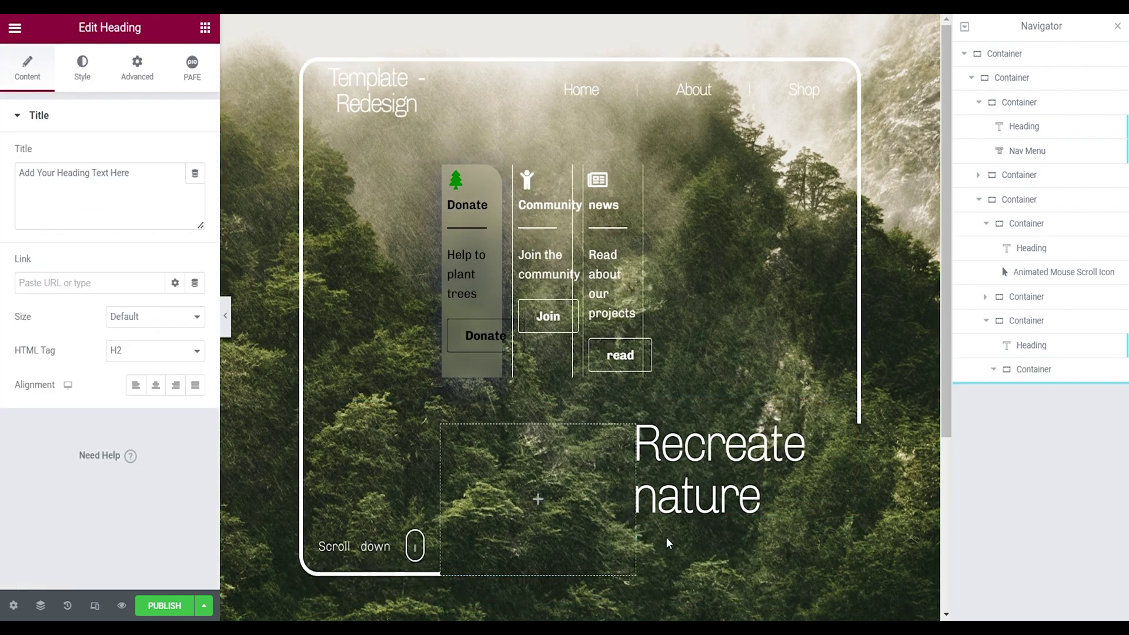
click(205, 28)
drag(56, 409, 786, 557)
Step: Change the nested container's heading text to "Visit a project"
click(1044, 394)
drag(20, 173, 129, 174)
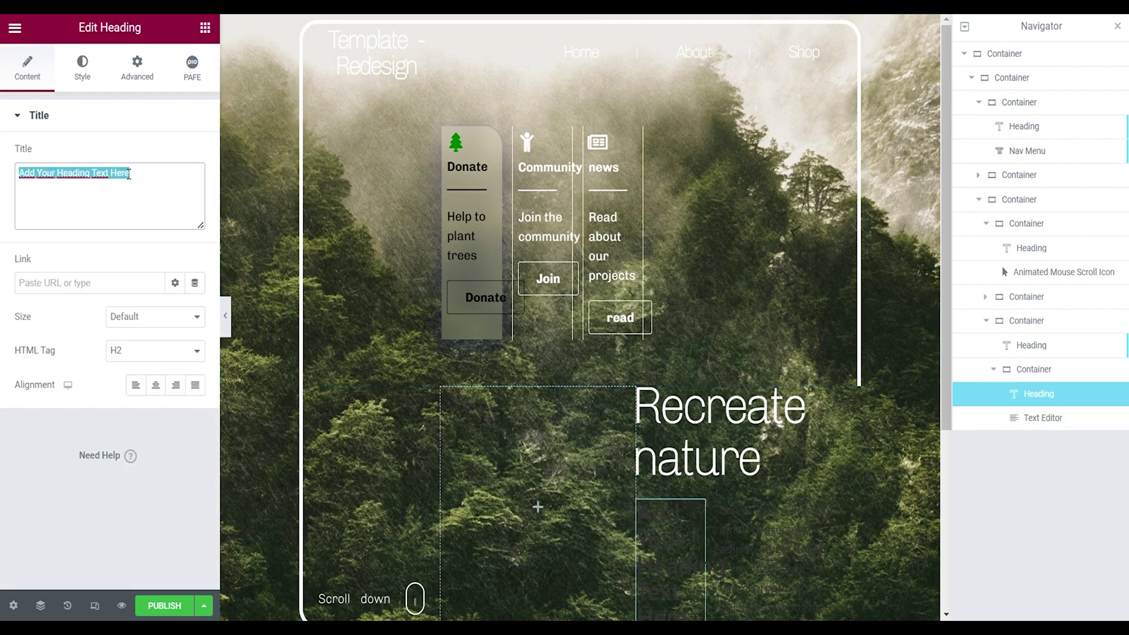
text(Visit a project)
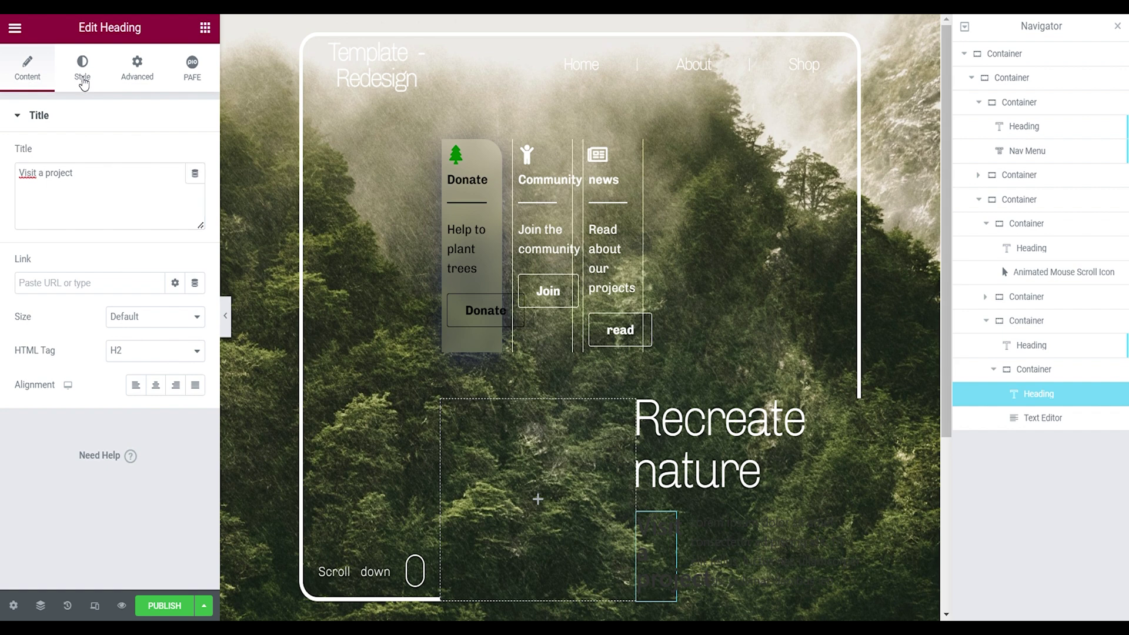
Step: Style the "Visit a project" heading as small, thin, underlined white text
click(83, 69)
click(195, 155)
click(137, 68)
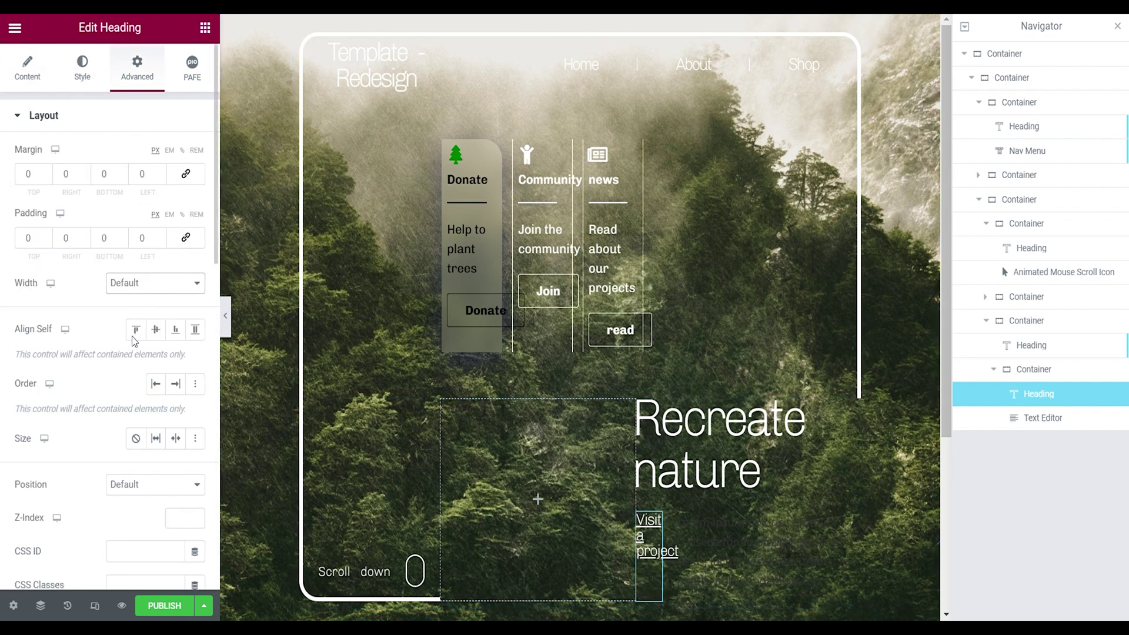
Step: Set the "Visit a project" heading to a custom width of 25% and preview the page
click(154, 283)
click(177, 330)
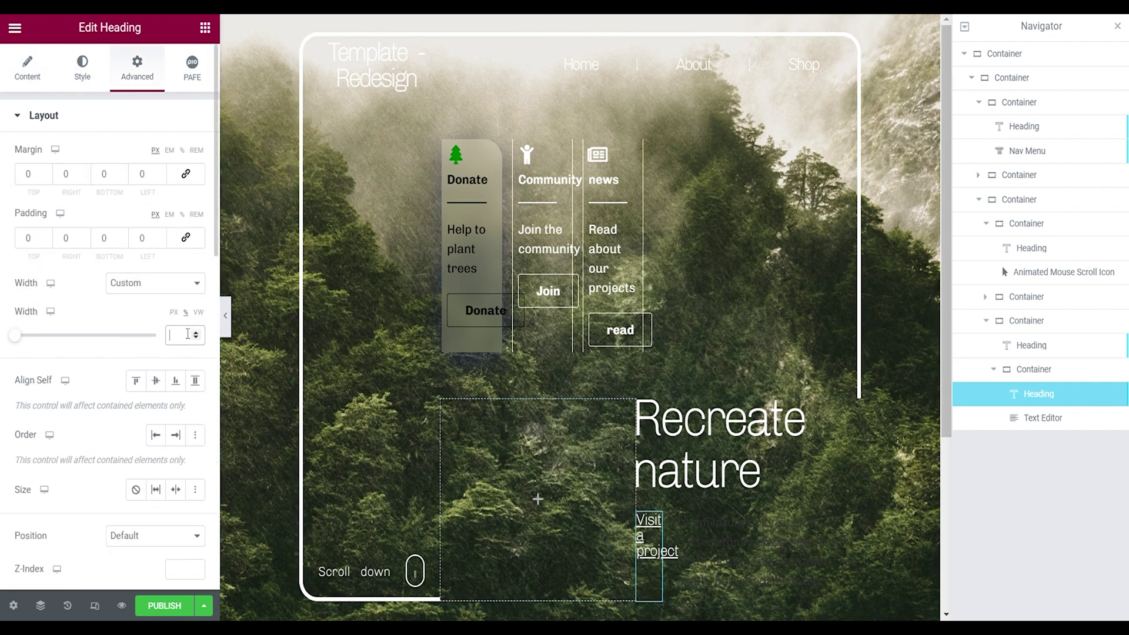
click(225, 316)
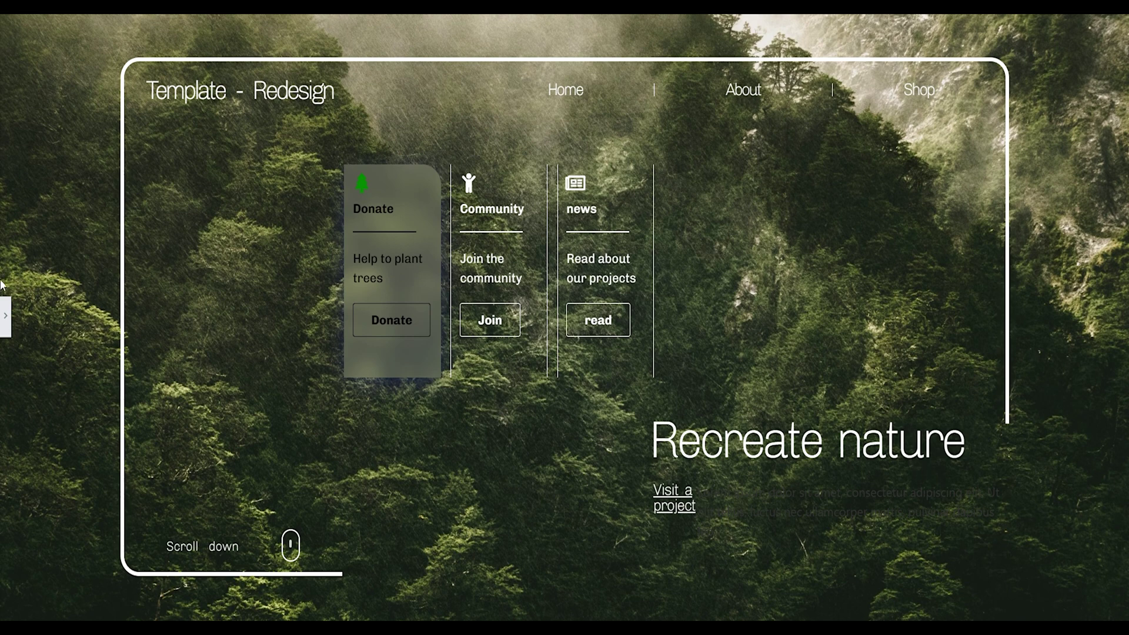
click(4, 316)
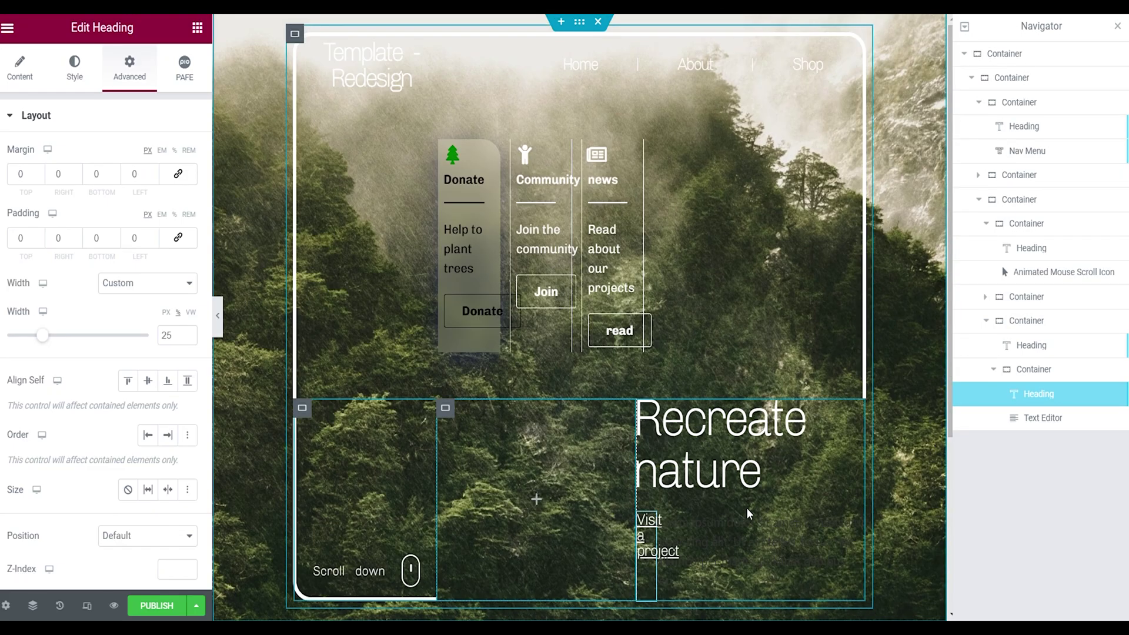
Step: Color the Text Editor paragraph beside "Visit a project" white and give it a left margin of 10%
click(738, 529)
click(195, 189)
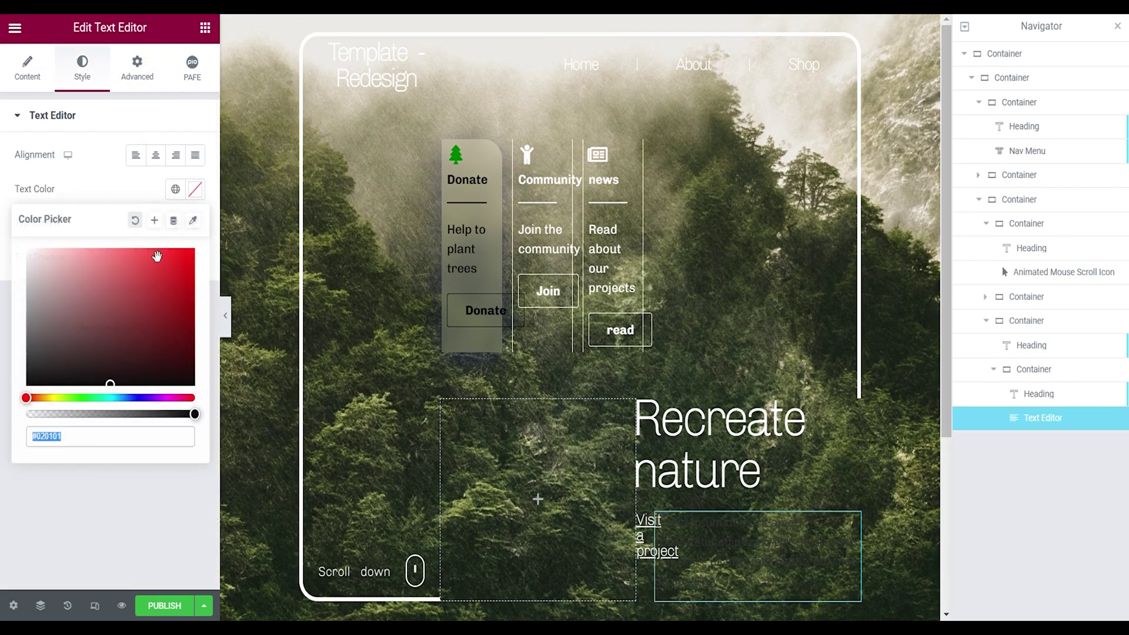
click(141, 82)
click(153, 82)
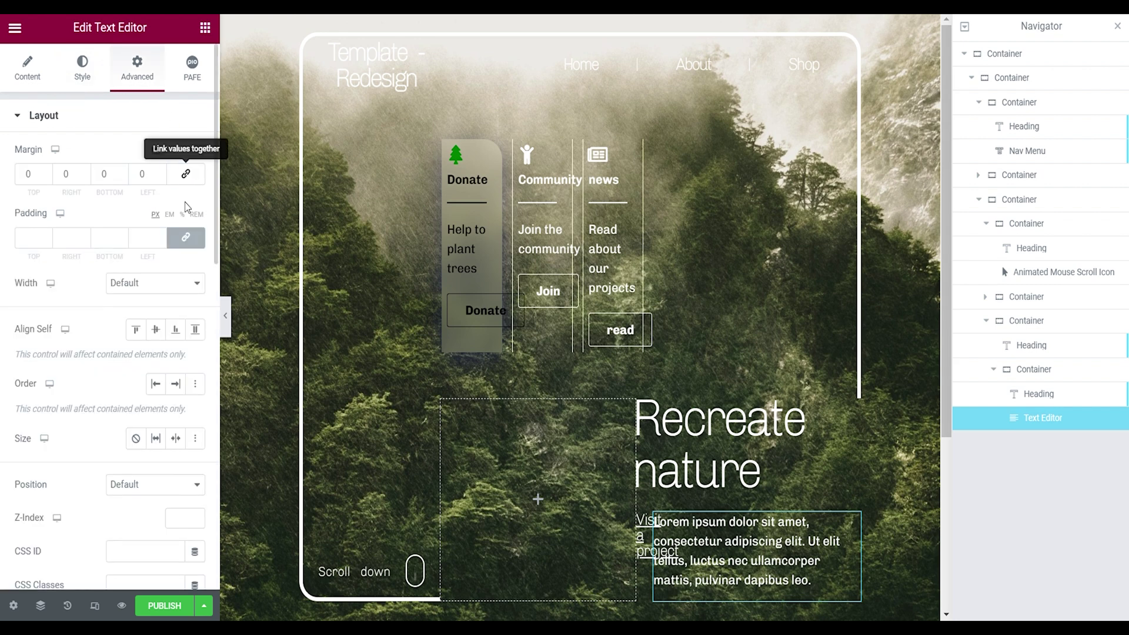
click(188, 237)
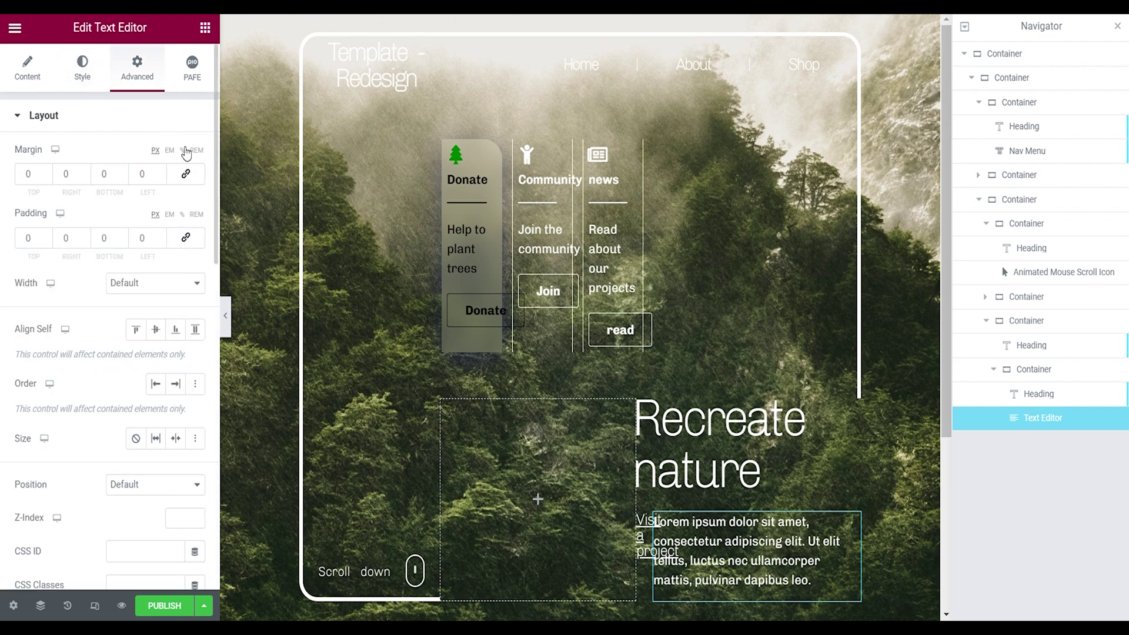
click(182, 151)
click(158, 177)
text(10)
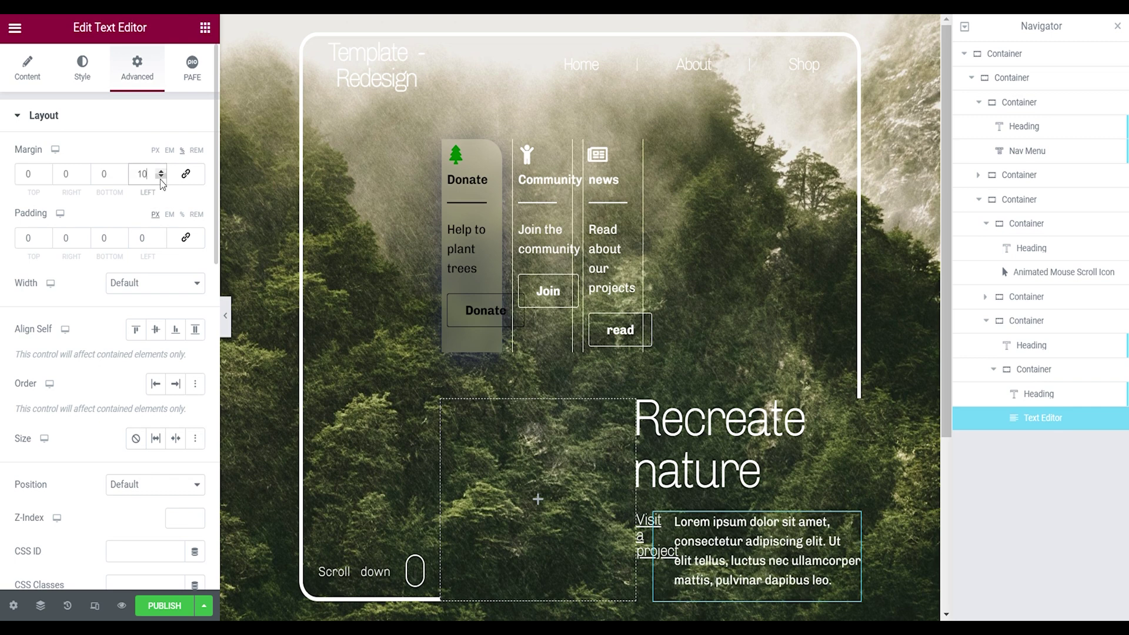
Step: Set the lorem ipsum paragraph to a custom width of 65%
click(136, 288)
click(131, 328)
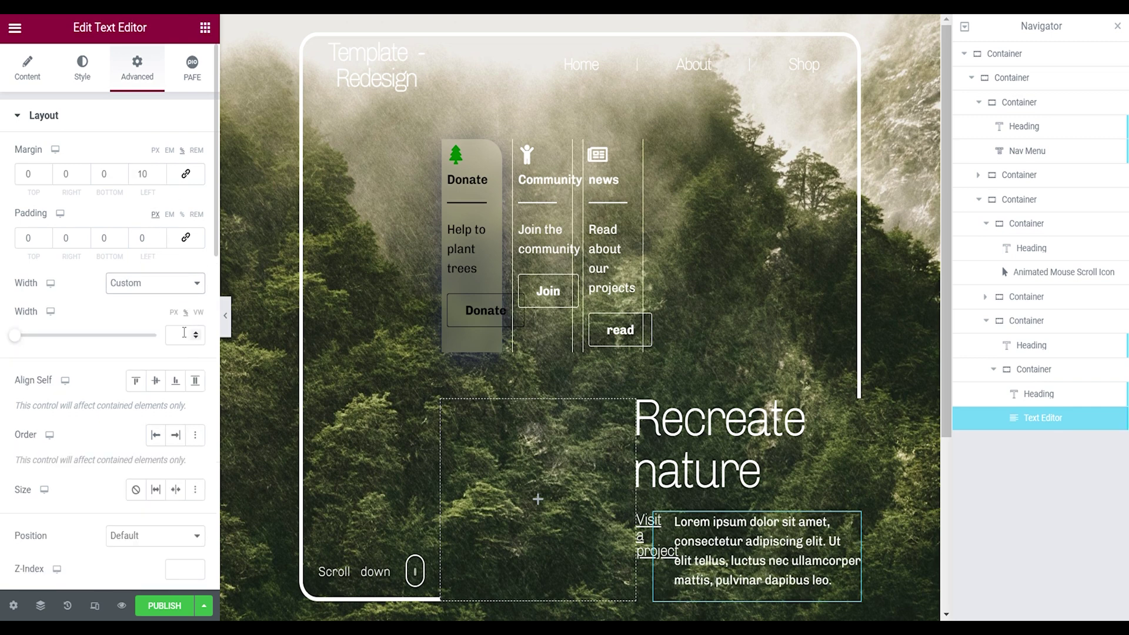
click(184, 333)
text(65)
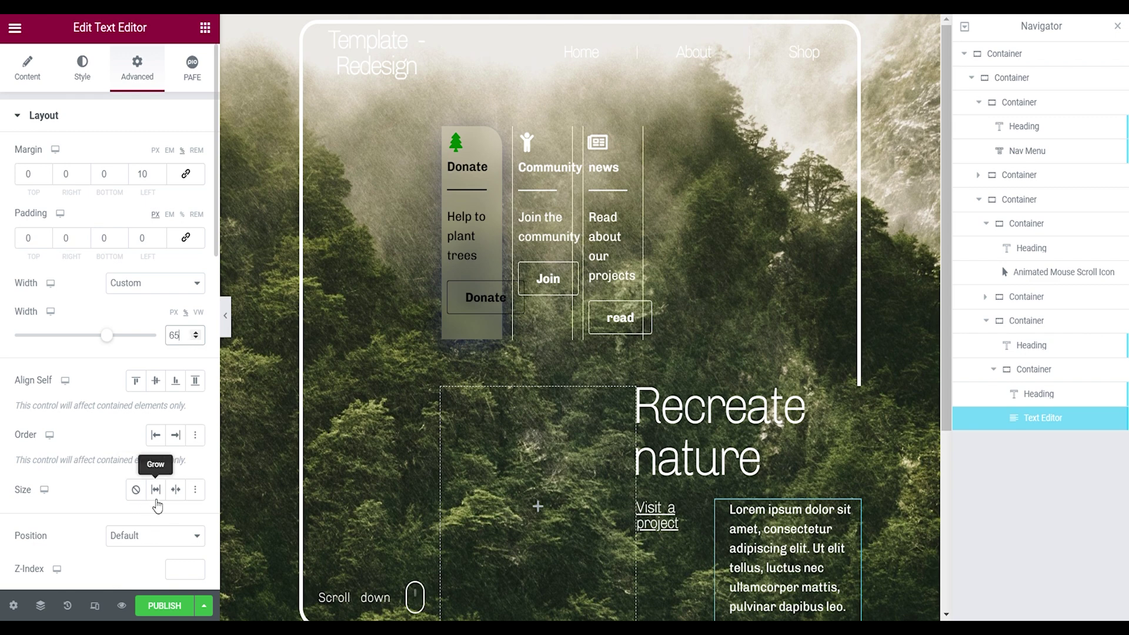
Step: Position the lorem ipsum paragraph absolutely with a 25% horizontal offset and preview the page
scroll(135, 353, down, 3)
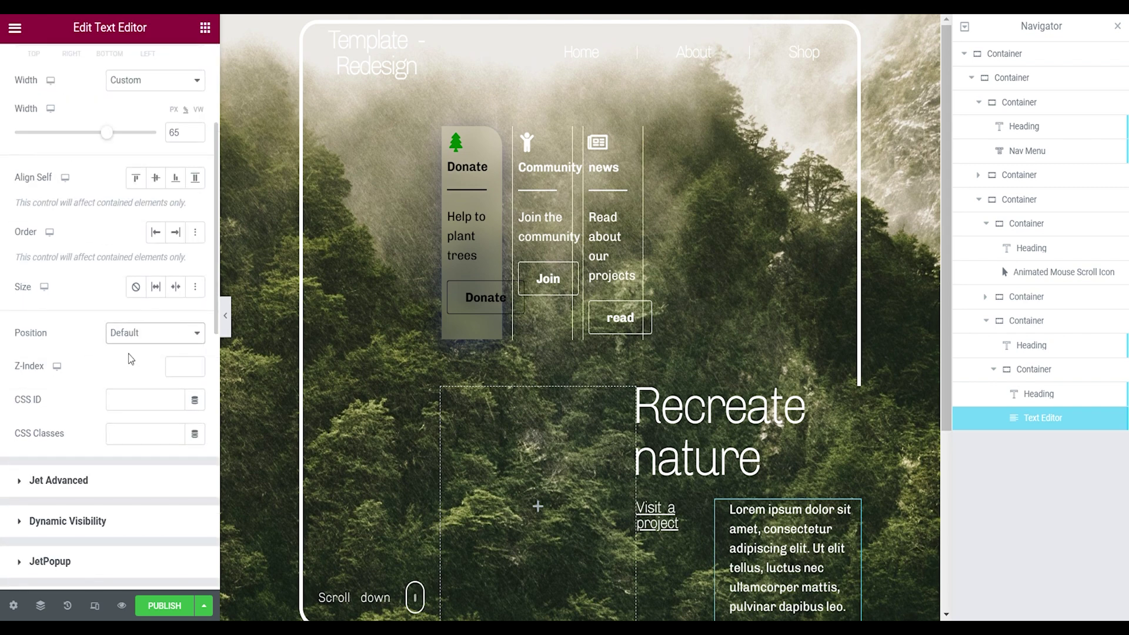
click(130, 359)
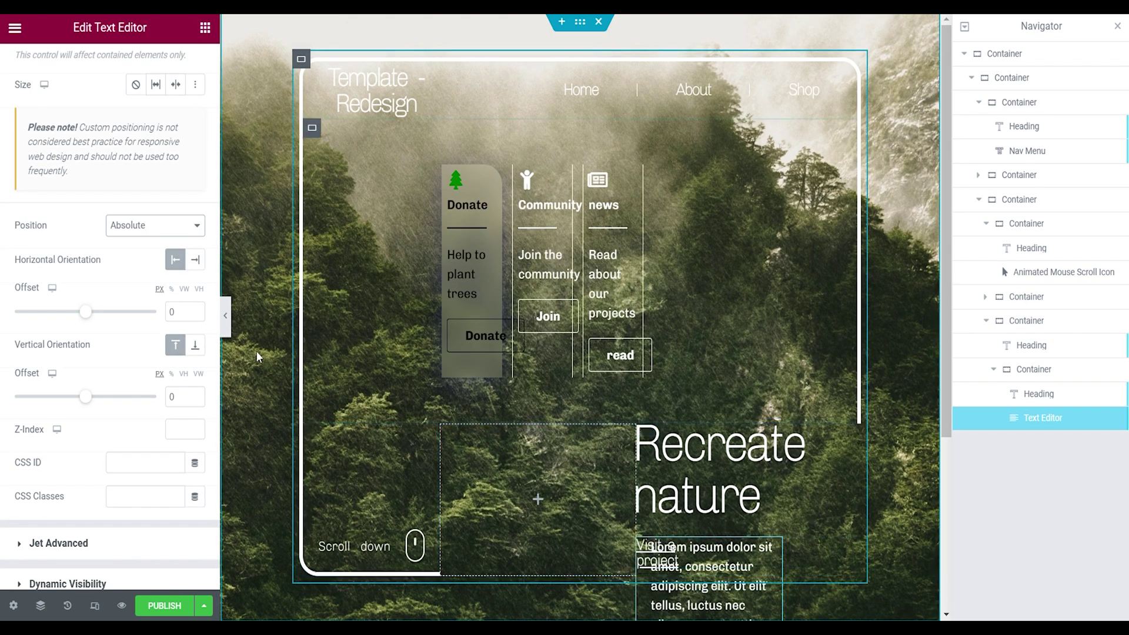
click(171, 289)
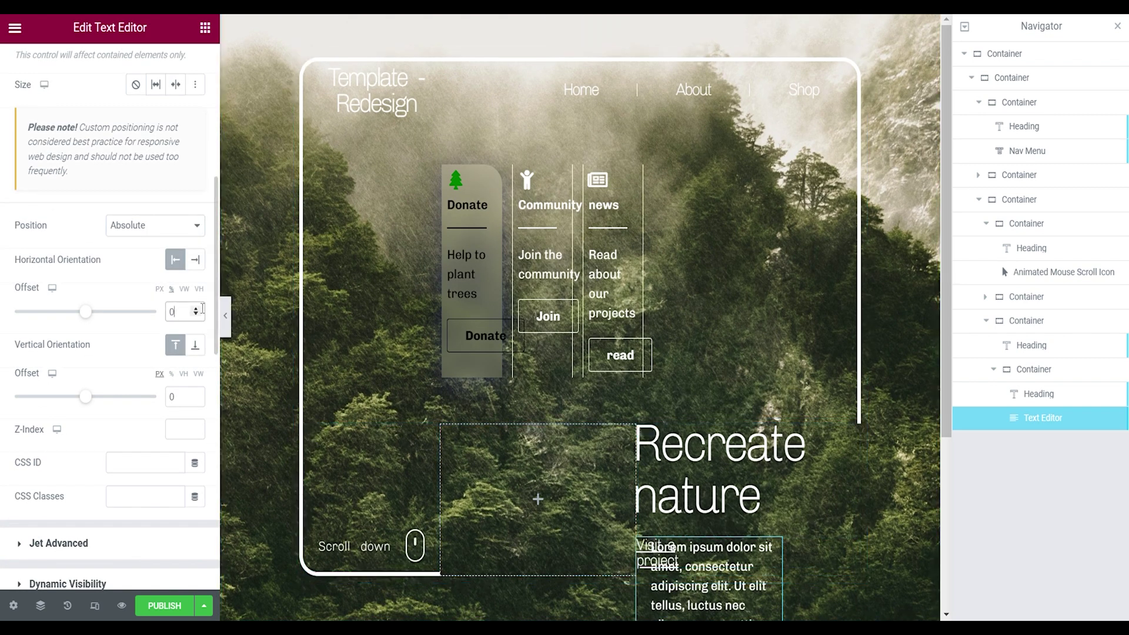
text(25)
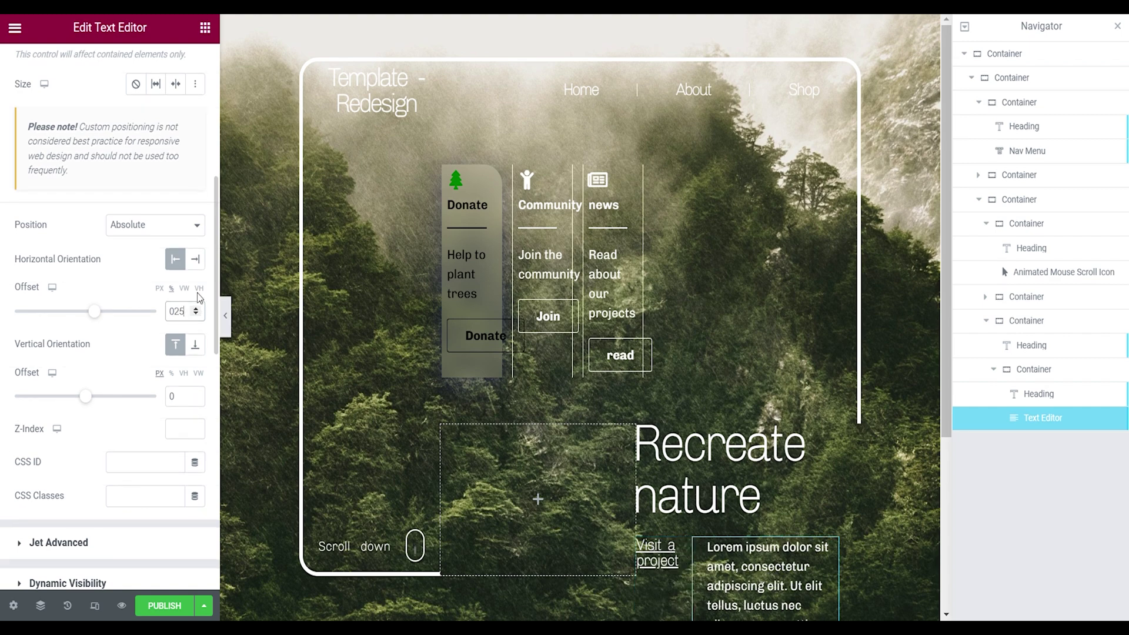
click(227, 316)
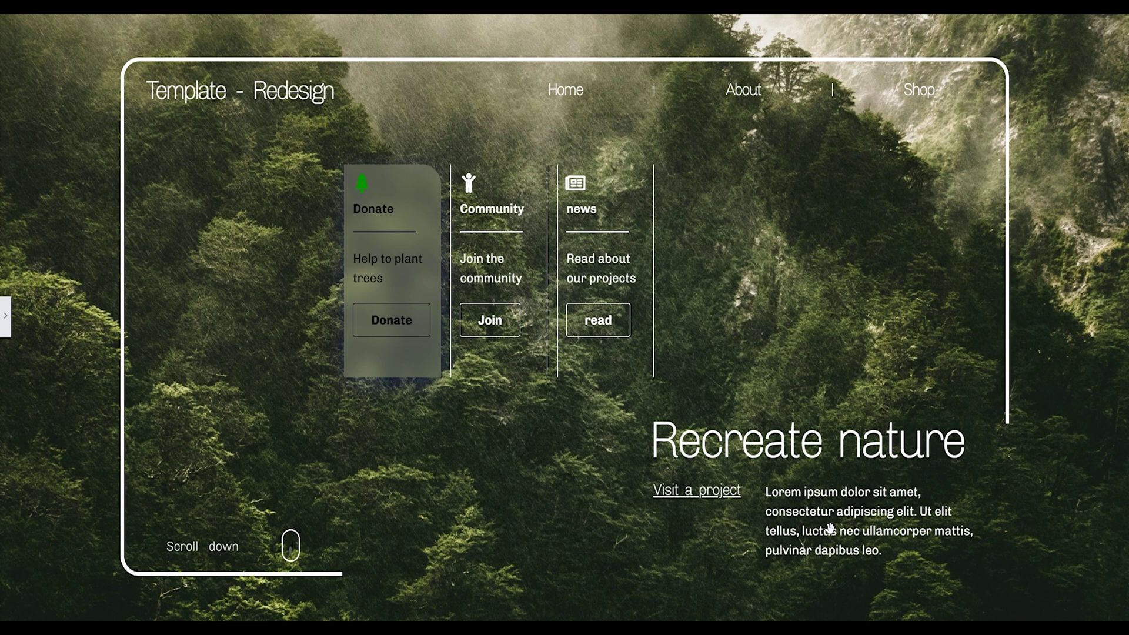
Step: Lengthen the paragraph by repeating its lorem ipsum text and review the longer block in the full-width preview
click(5, 317)
click(227, 320)
scroll(898, 445, down, 2)
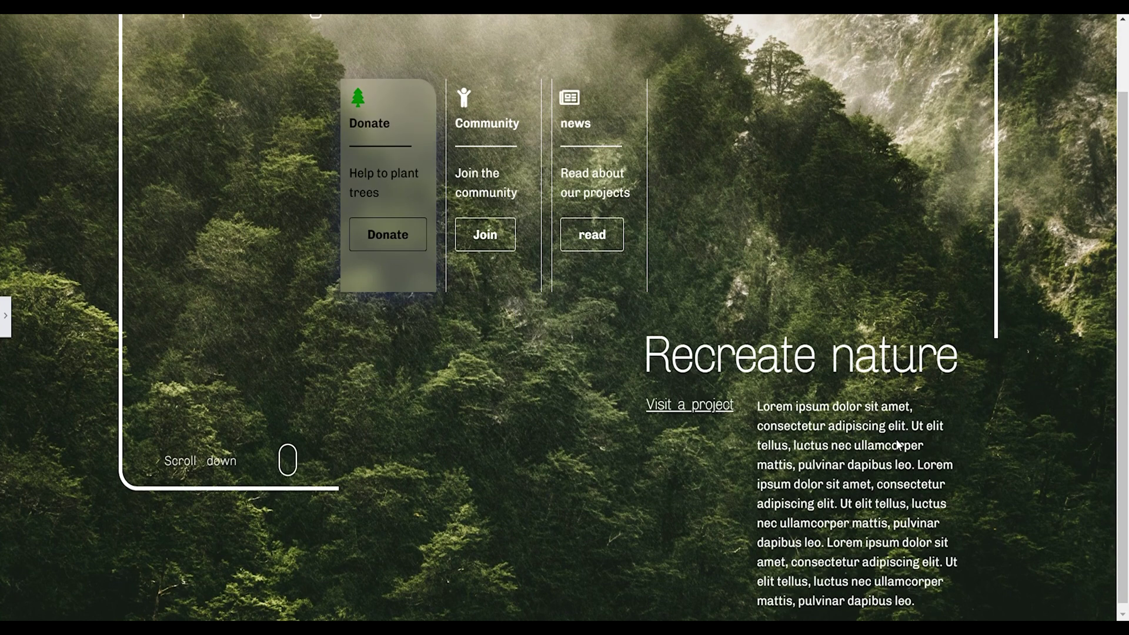
scroll(898, 445, up, 2)
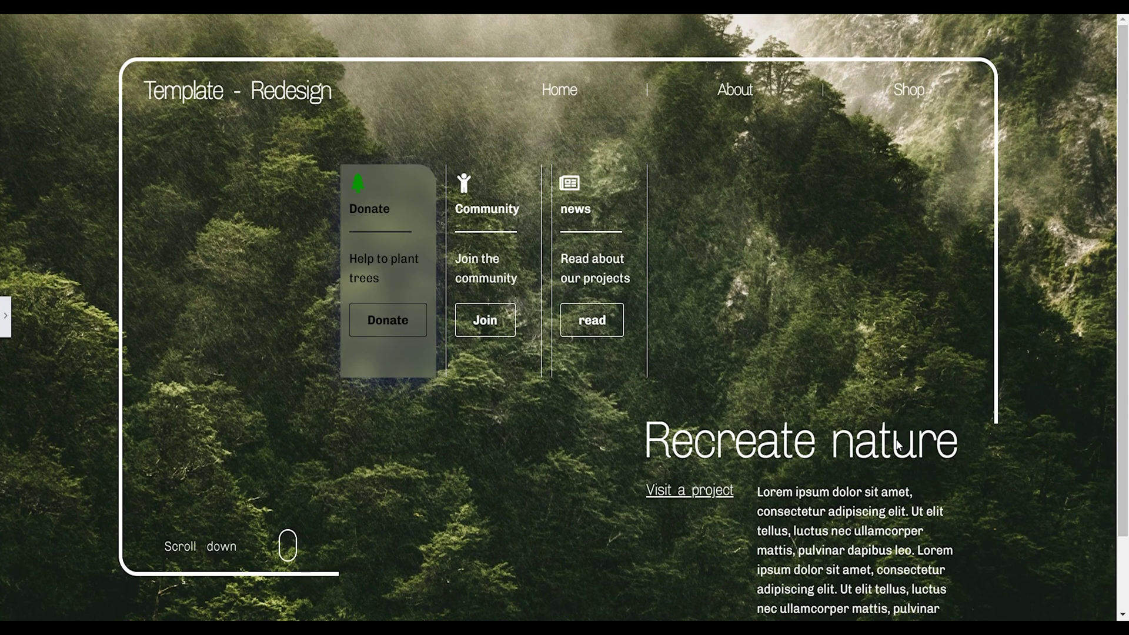
scroll(898, 445, down, 2)
scroll(898, 445, up, 2)
scroll(850, 555, down, 2)
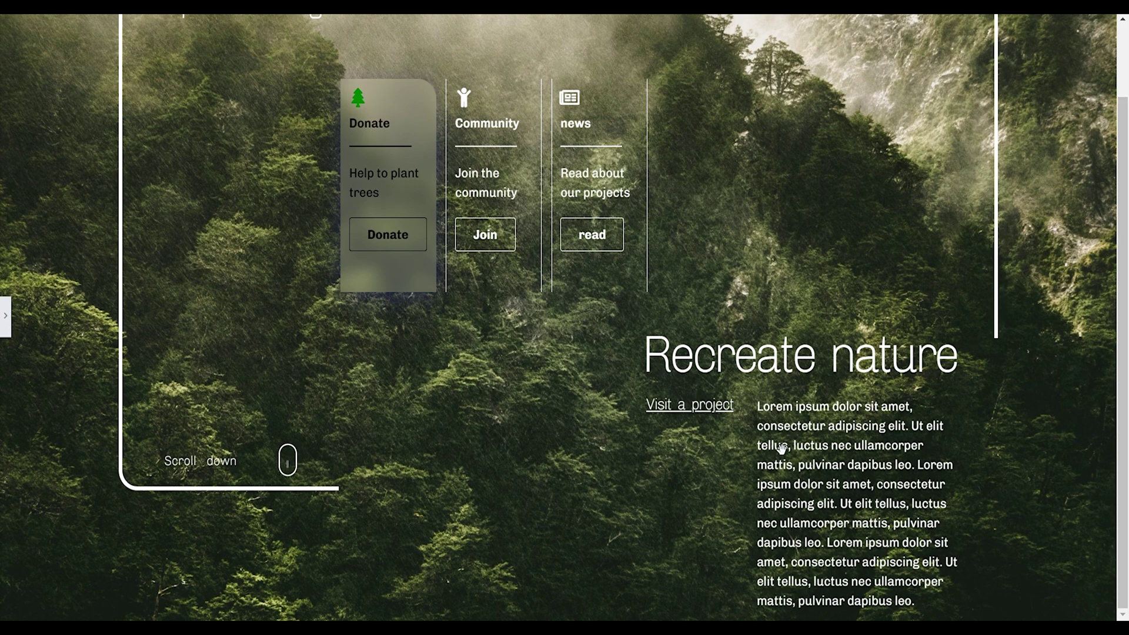
scroll(782, 448, up, 2)
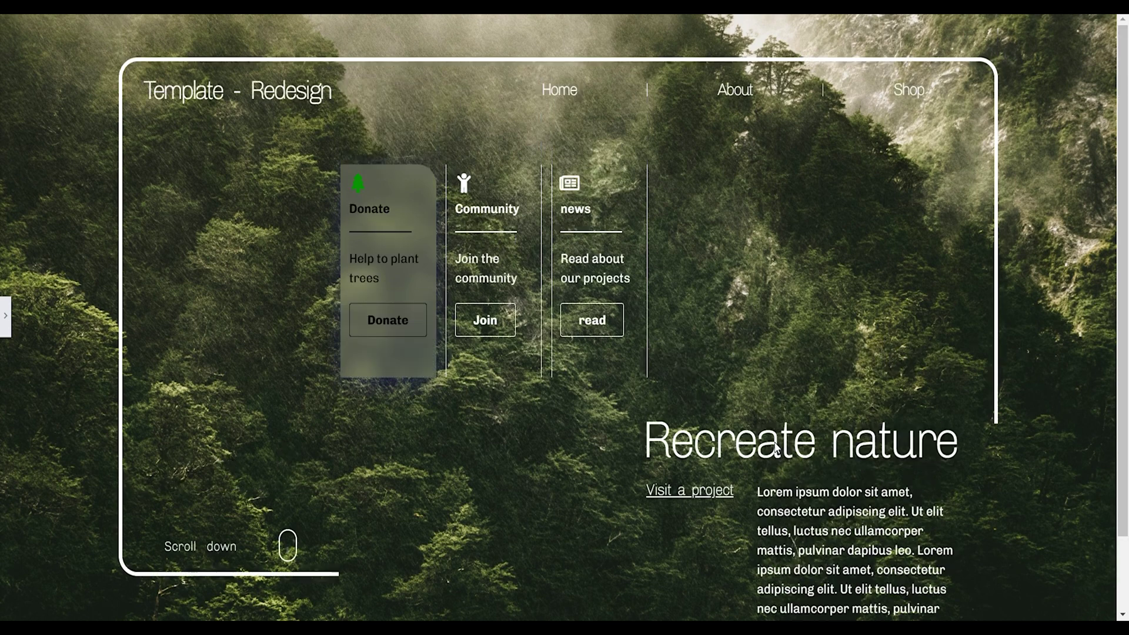
Step: Justify the lorem ipsum paragraph and check its alignment in the full-width preview
click(7, 321)
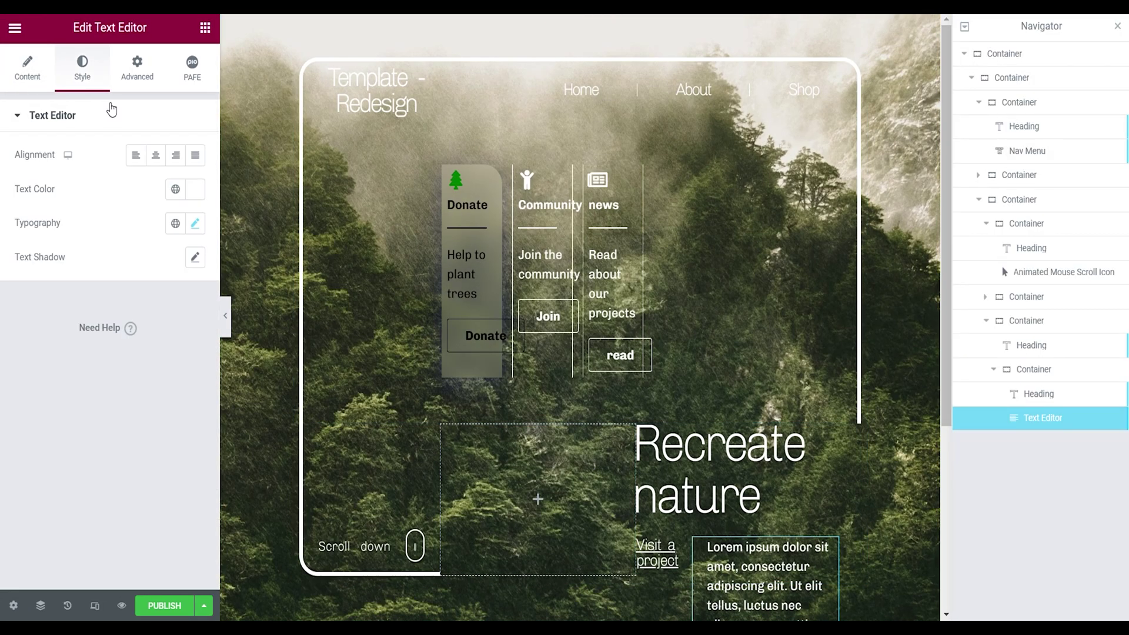
click(195, 156)
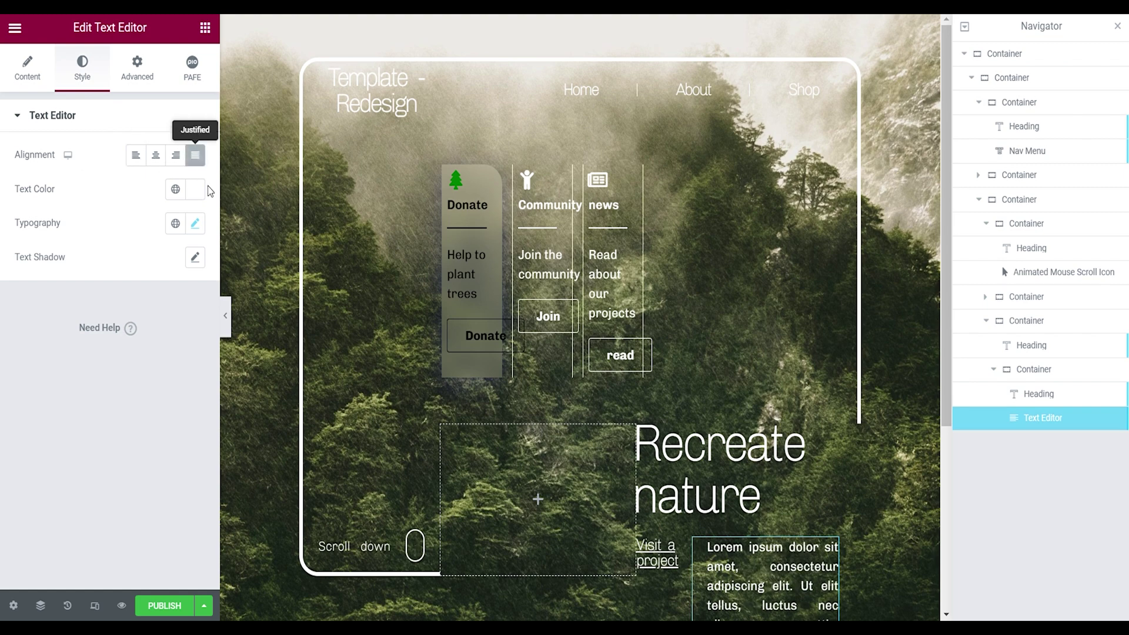
click(227, 307)
scroll(584, 337, down, 2)
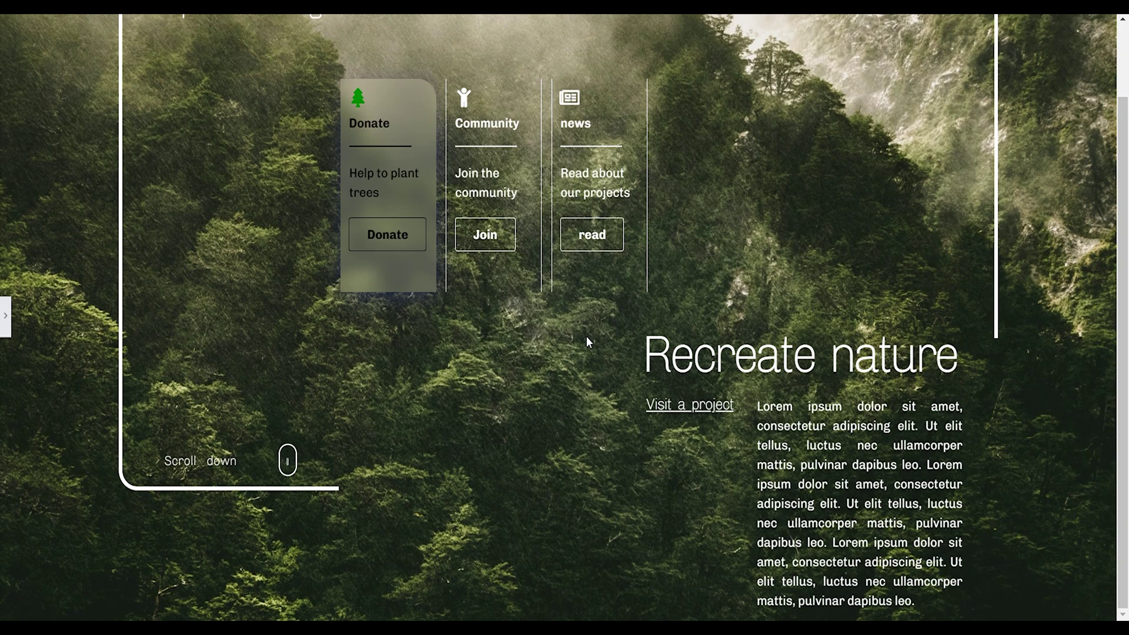
scroll(586, 341, up, 2)
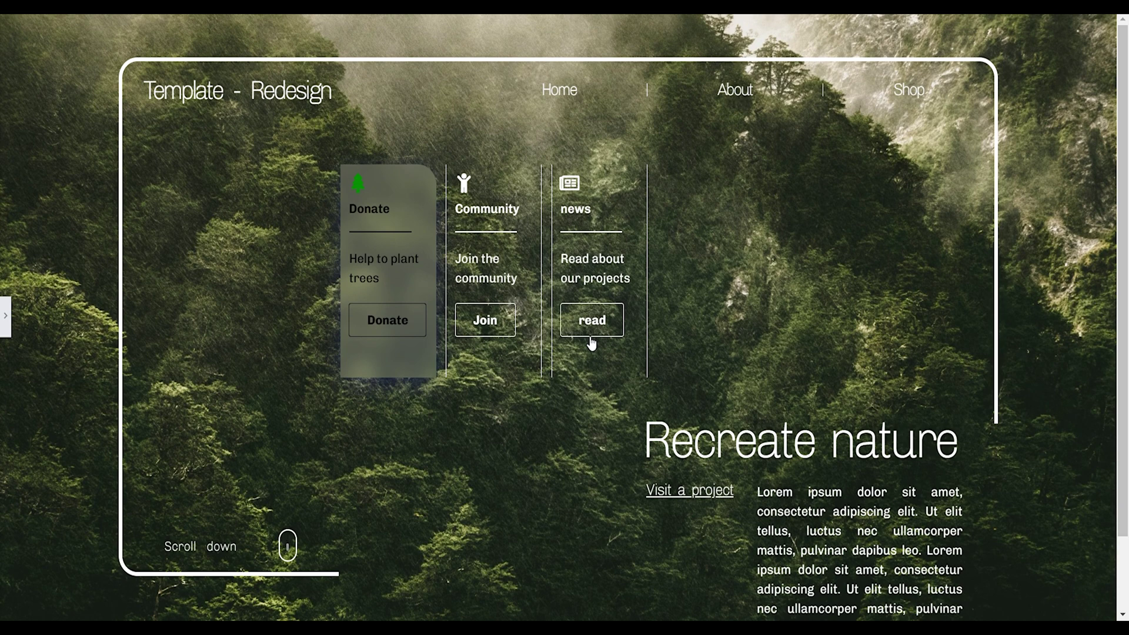
Step: Set the page body background image's position to Bottom Center and preview the page
click(5, 316)
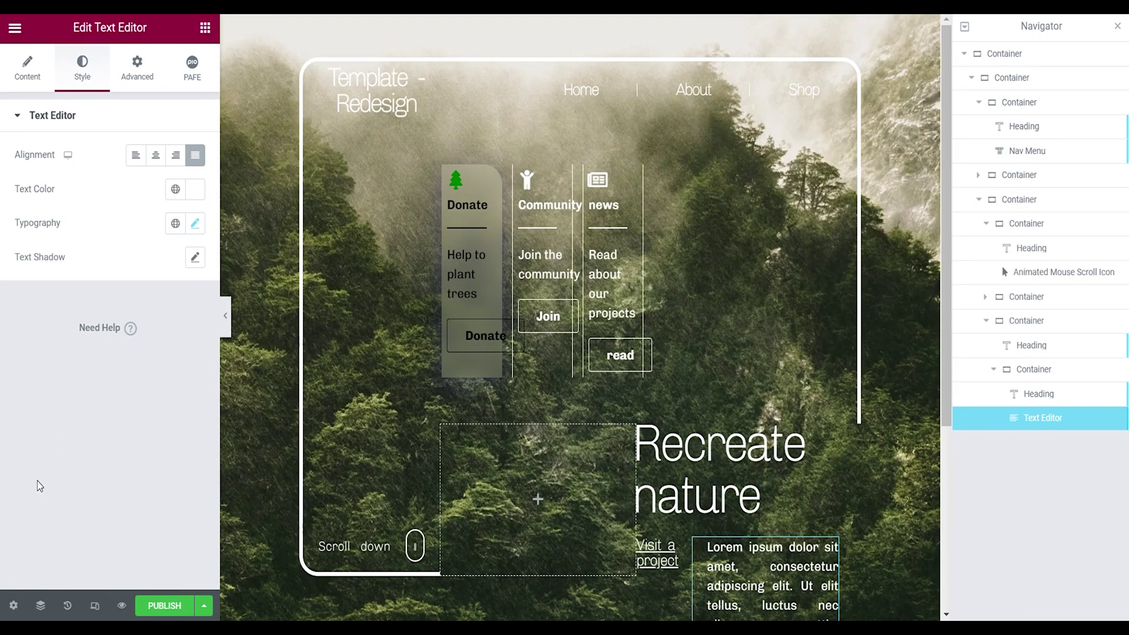
click(14, 606)
click(110, 66)
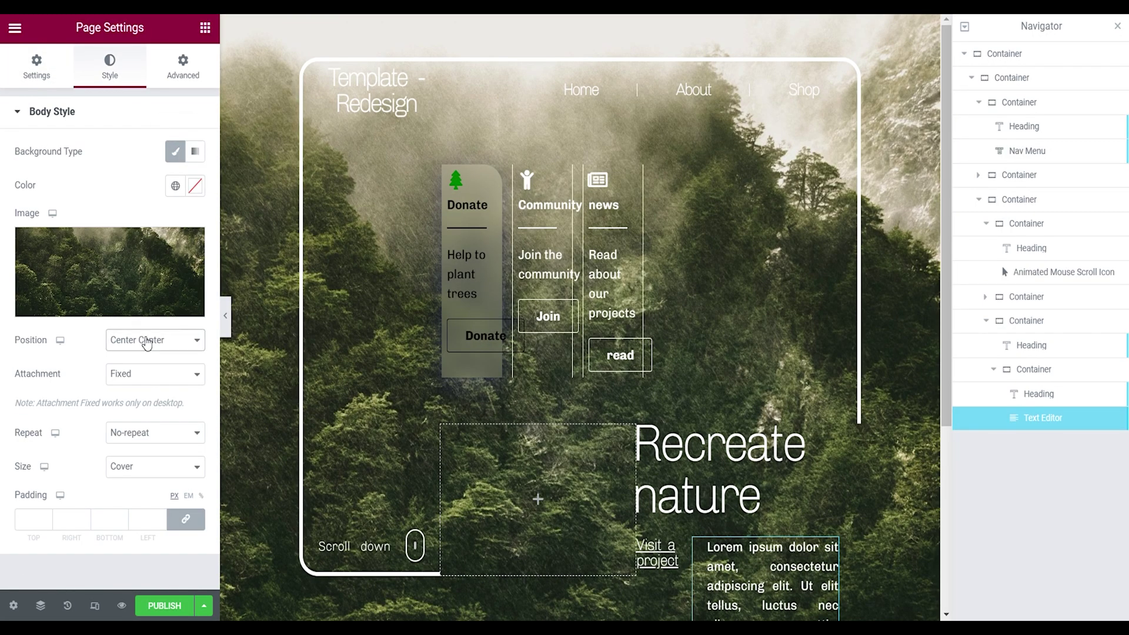
click(225, 316)
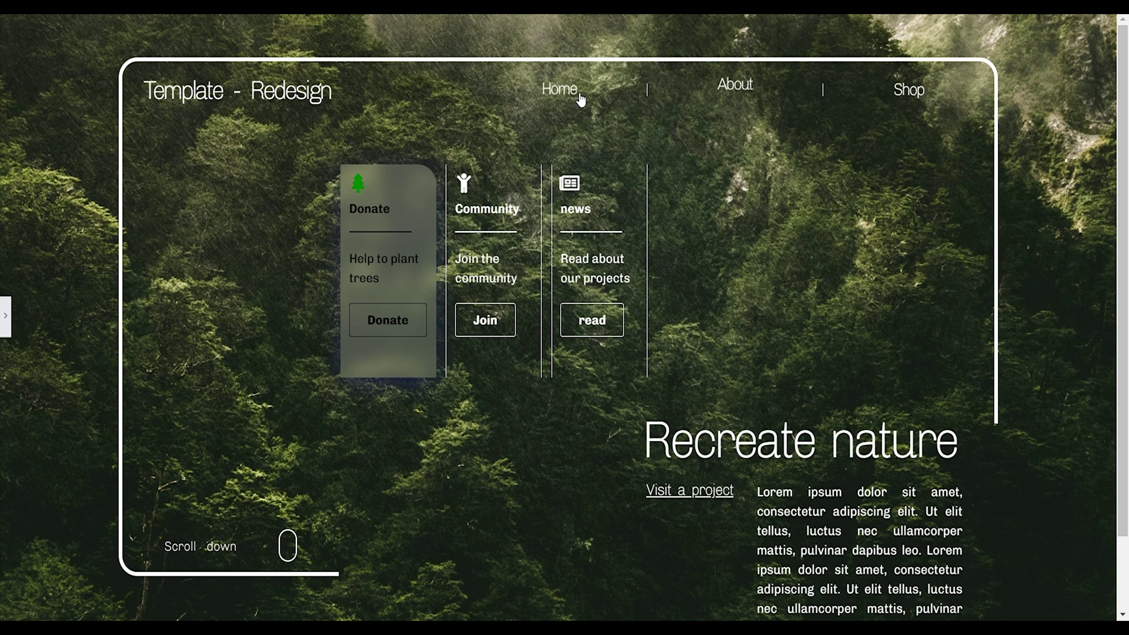
Step: Try the aerial photo of dark evergreens with a pale, bare tree as the page background and preview it
click(6, 316)
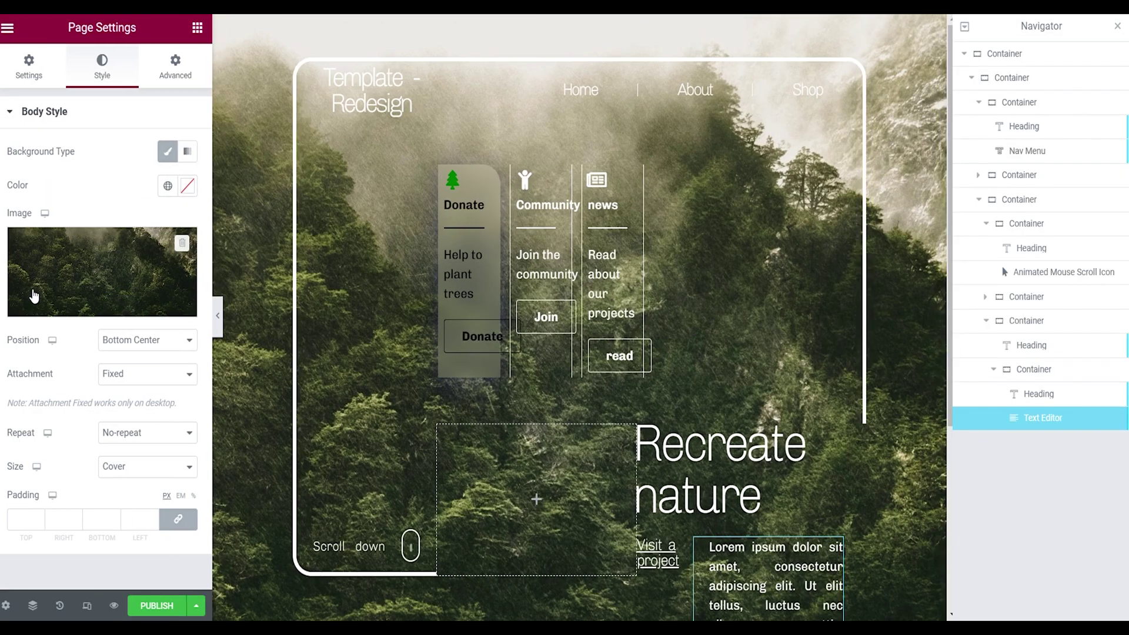
click(52, 280)
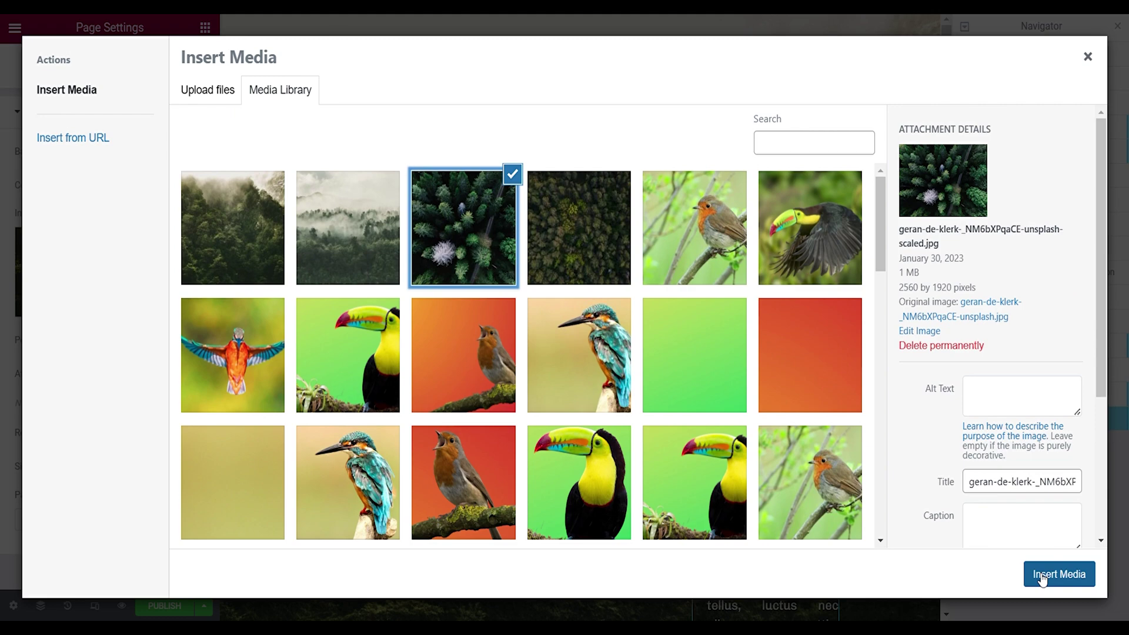
click(1041, 575)
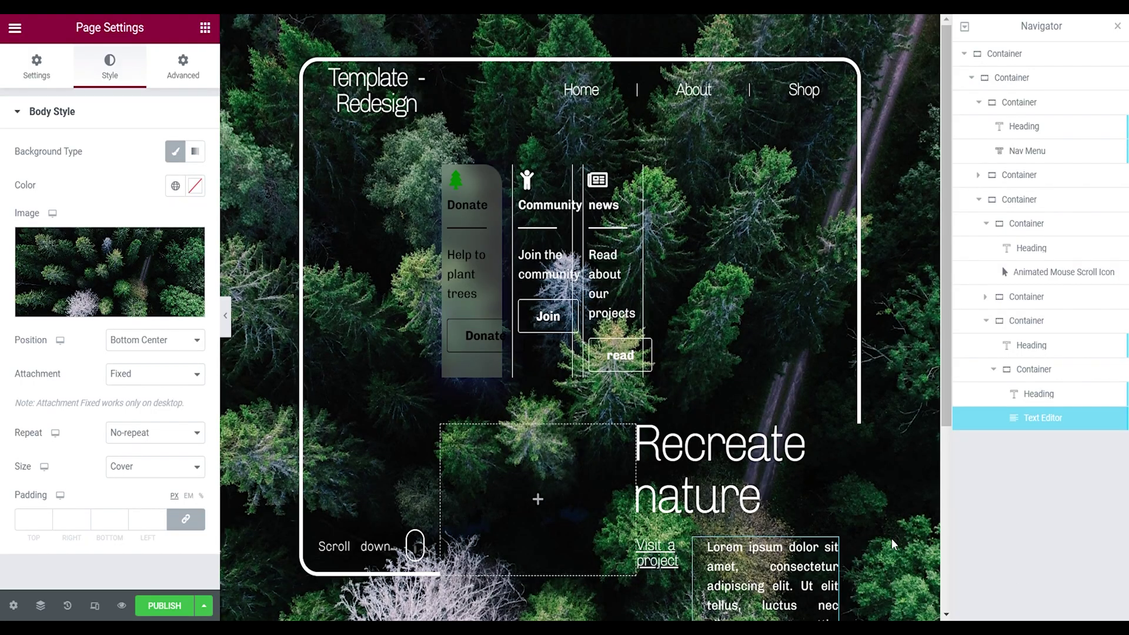
click(225, 316)
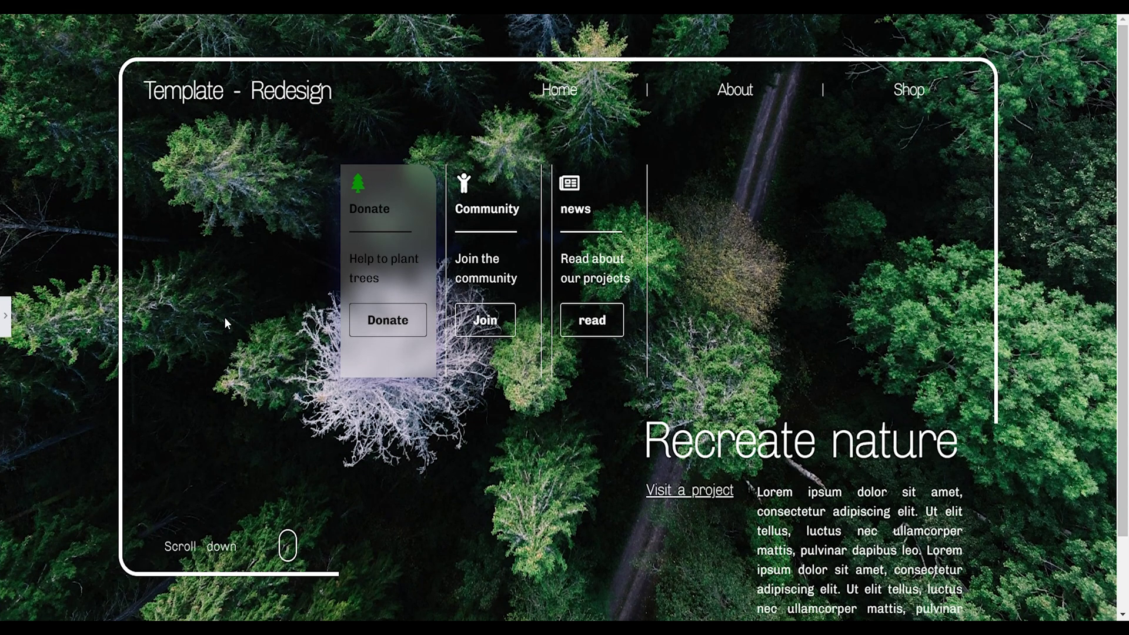
Step: Try the aerial photo of dense forest with yellow-green treetops as the page background and preview it
click(6, 315)
click(94, 269)
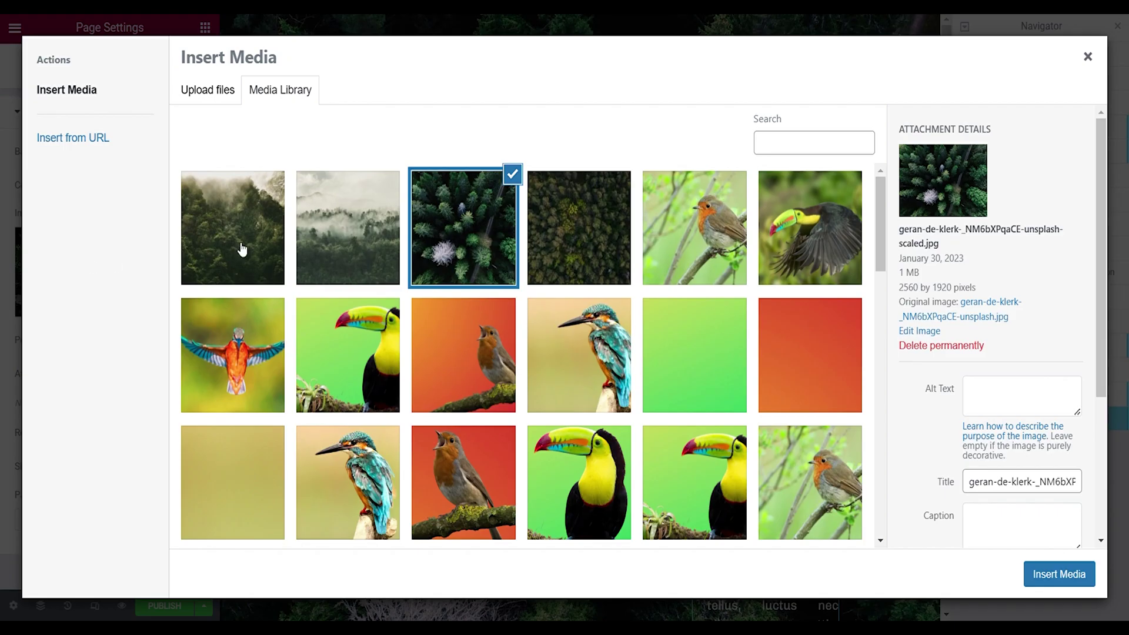
click(557, 219)
click(1059, 574)
click(225, 317)
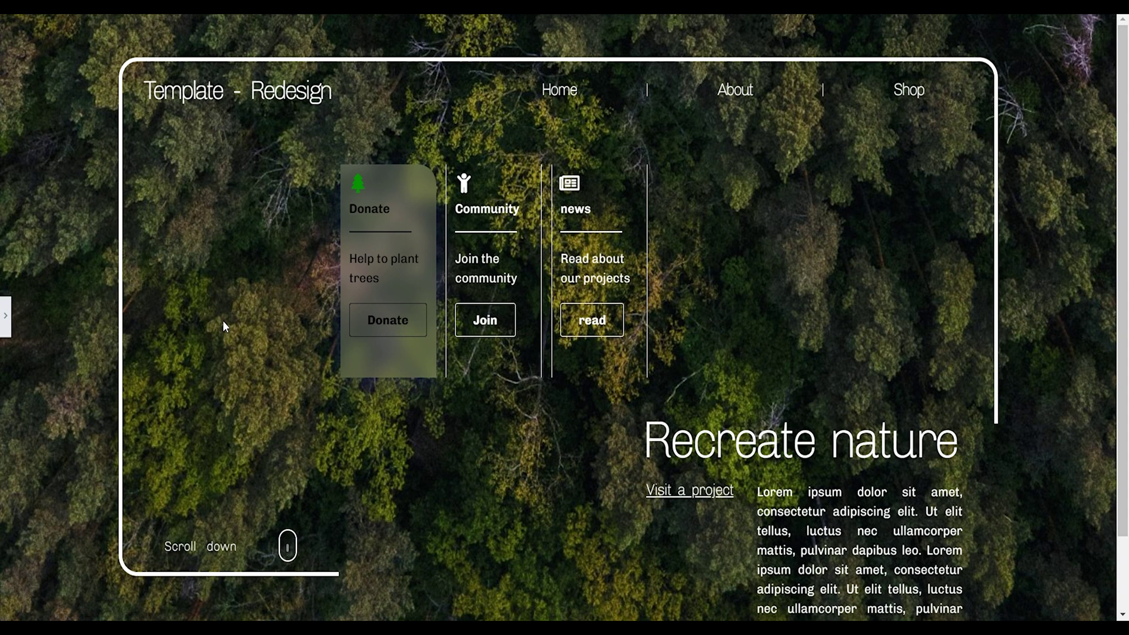
Step: Try the pale, foggy forest photo as the page background and scroll through the preview
click(5, 335)
click(113, 283)
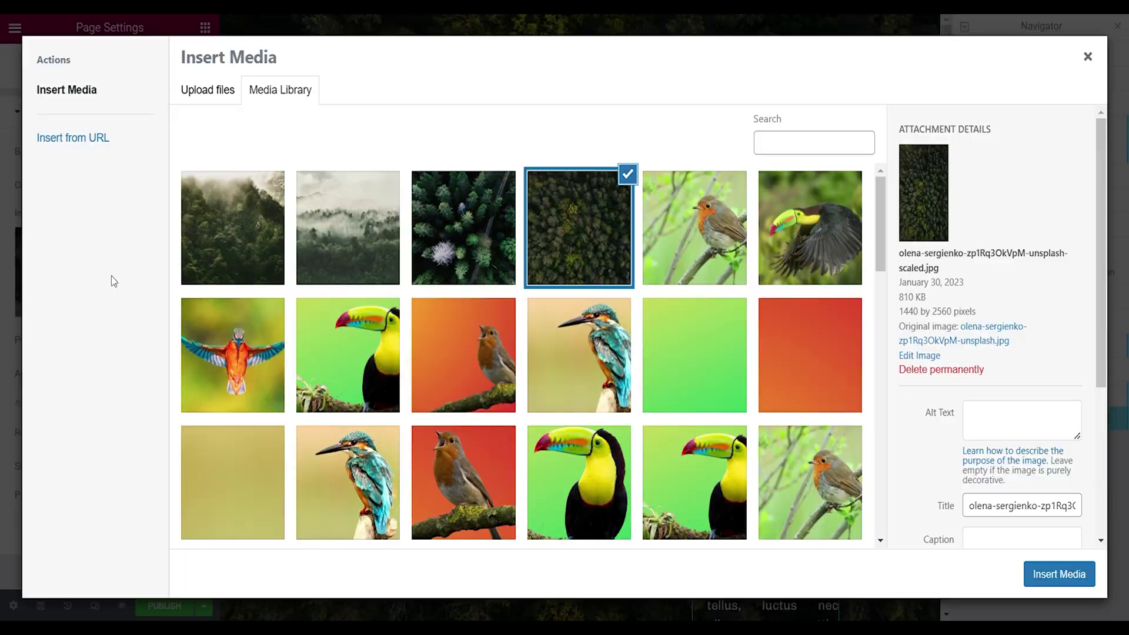
double_click(388, 250)
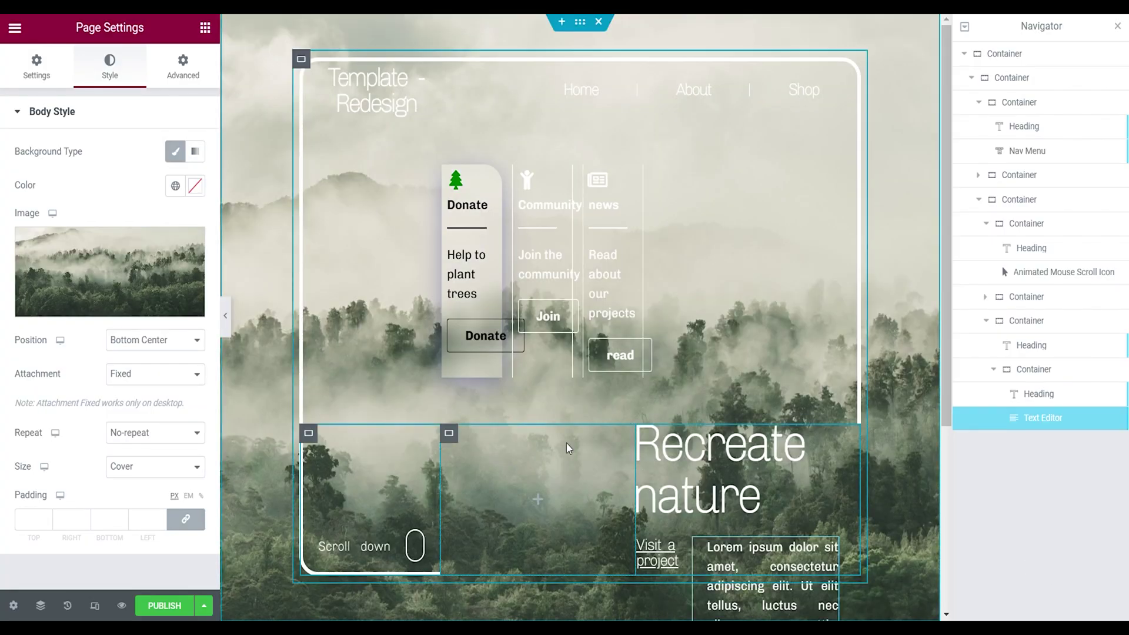
click(227, 317)
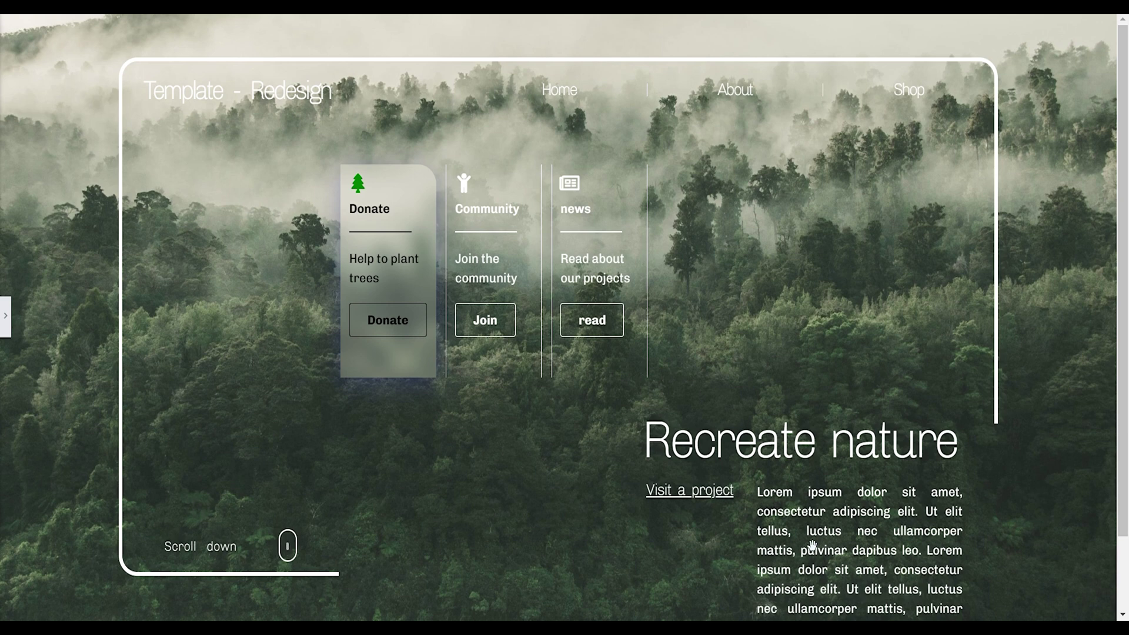
scroll(812, 546, down, 2)
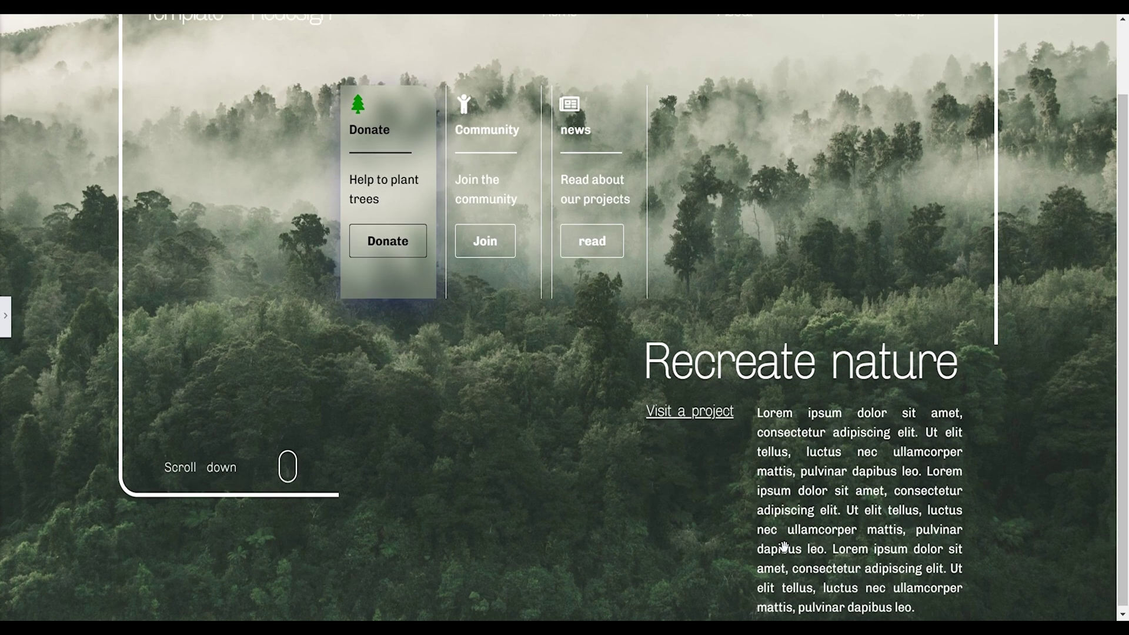
scroll(751, 539, up, 2)
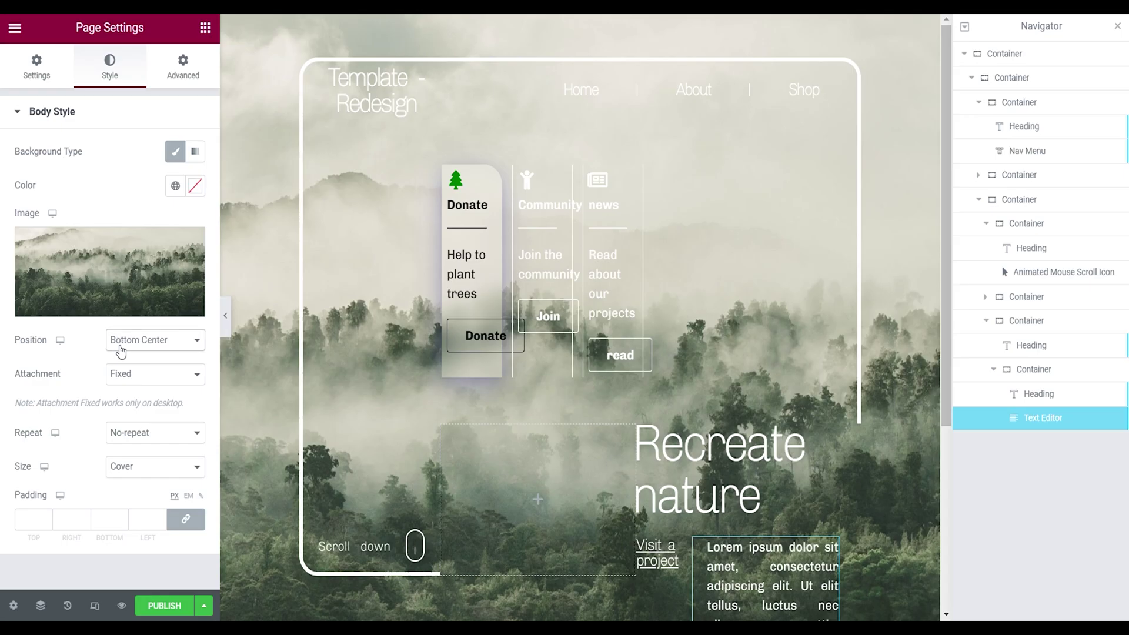
Step: Try positioning the foggy forest background at Top Center and check it in the preview
click(225, 316)
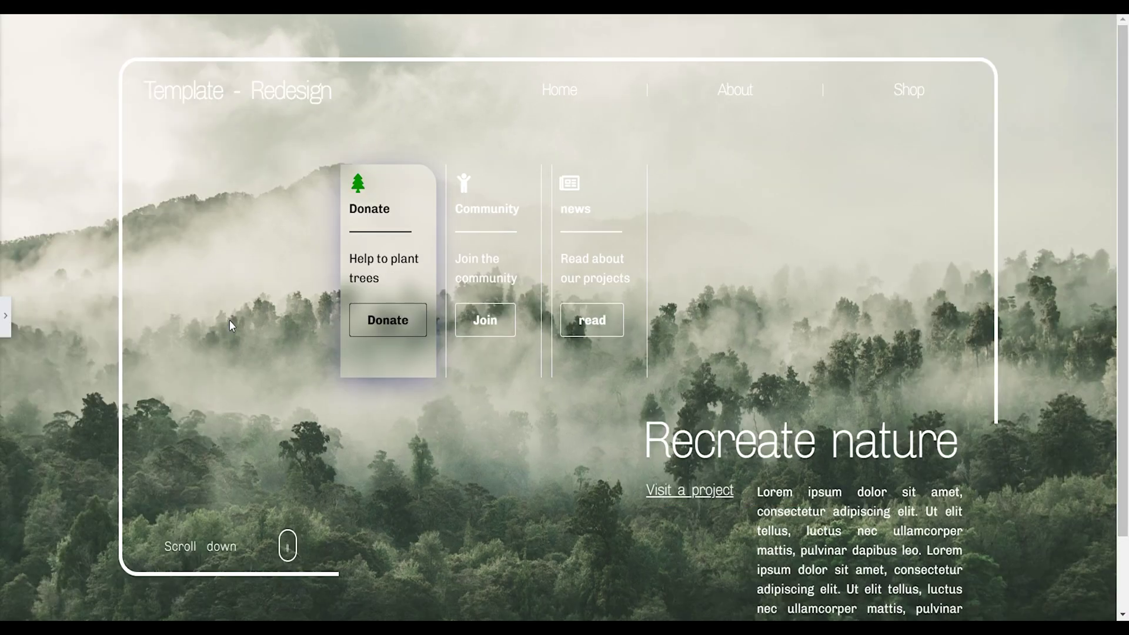
scroll(370, 297, down, 1)
scroll(371, 298, up, 1)
Step: Restore the dark, misty hillside forest photo as the page background, positioned at Bottom Center, and preview the page
click(5, 316)
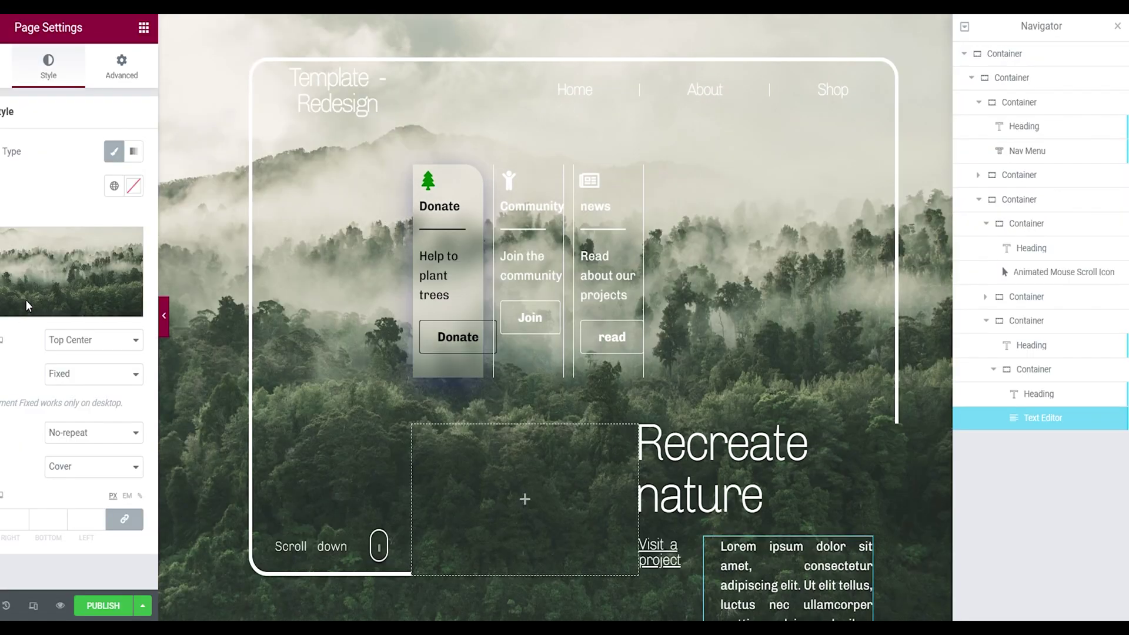
click(72, 276)
click(216, 259)
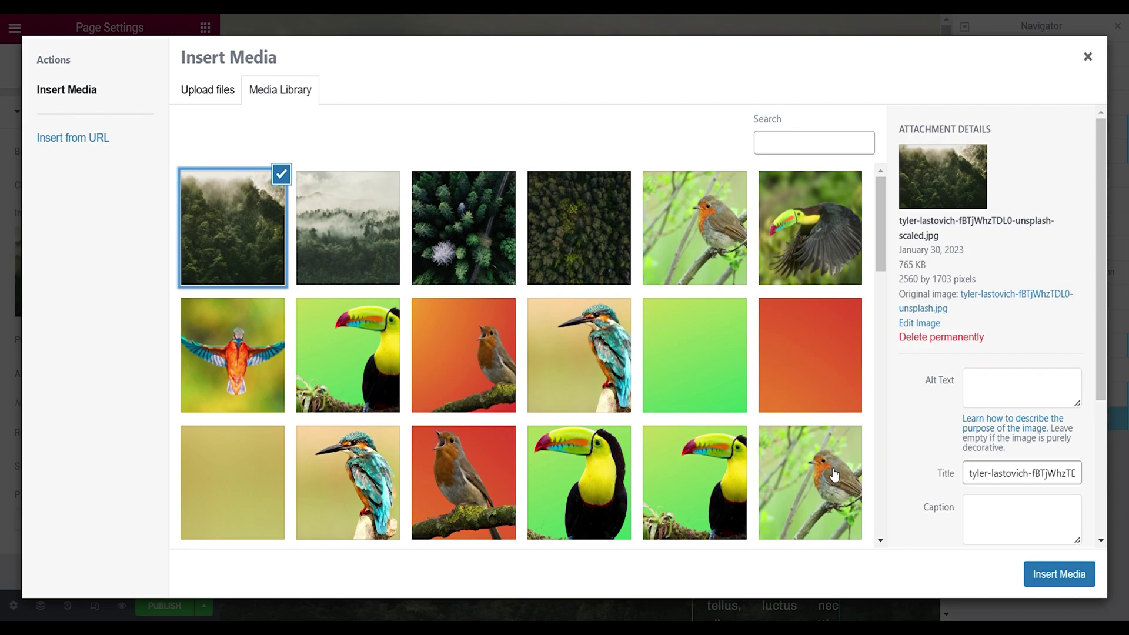
click(1035, 570)
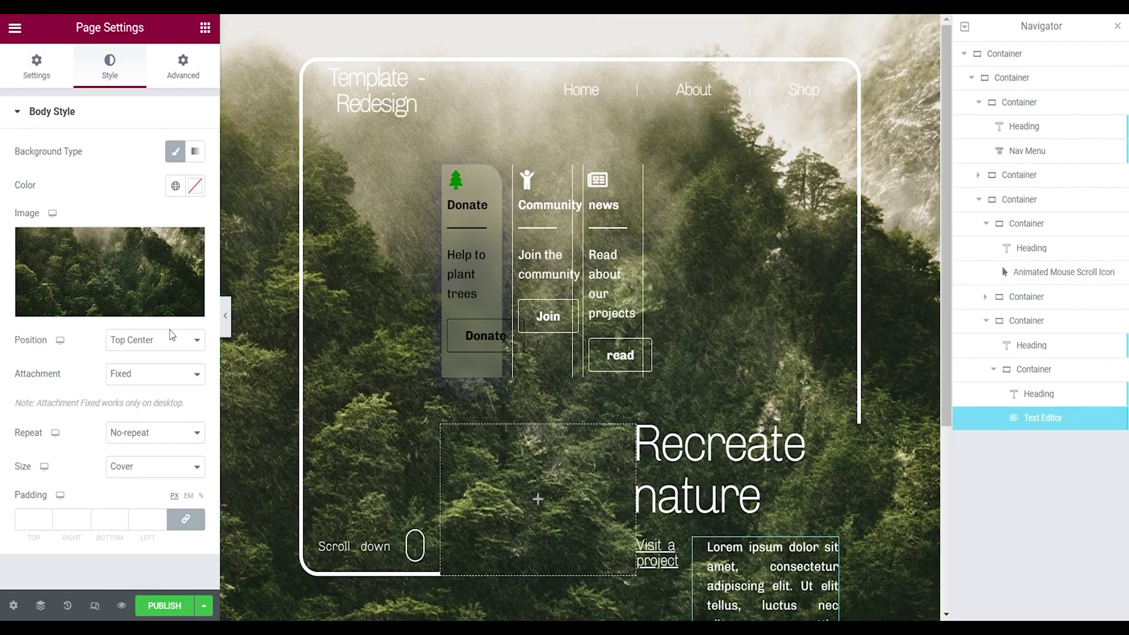
click(225, 315)
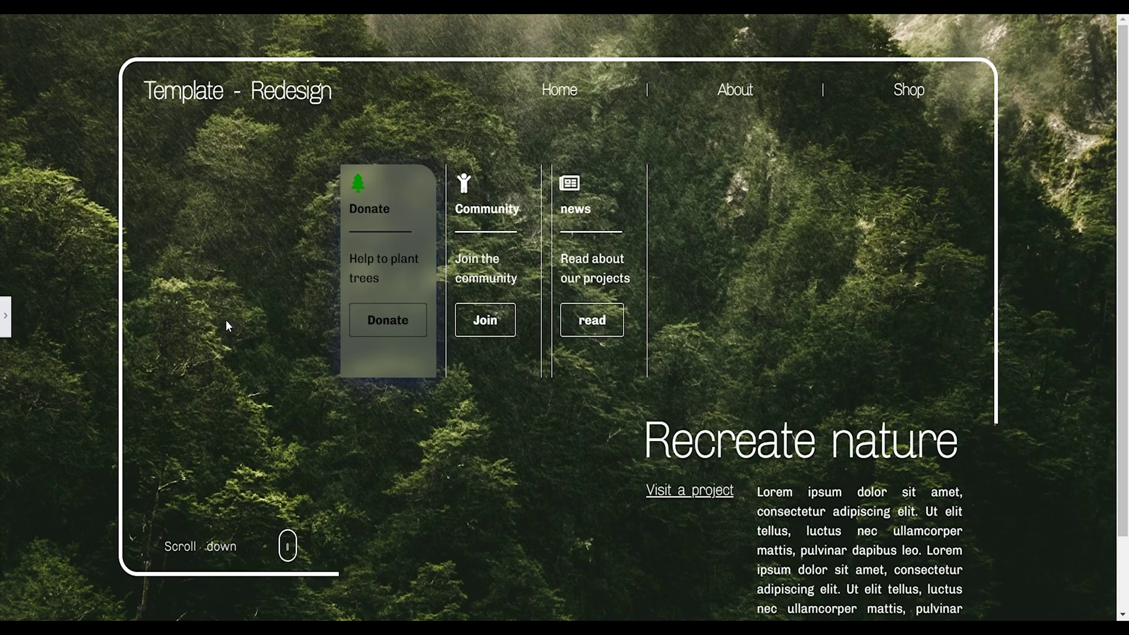